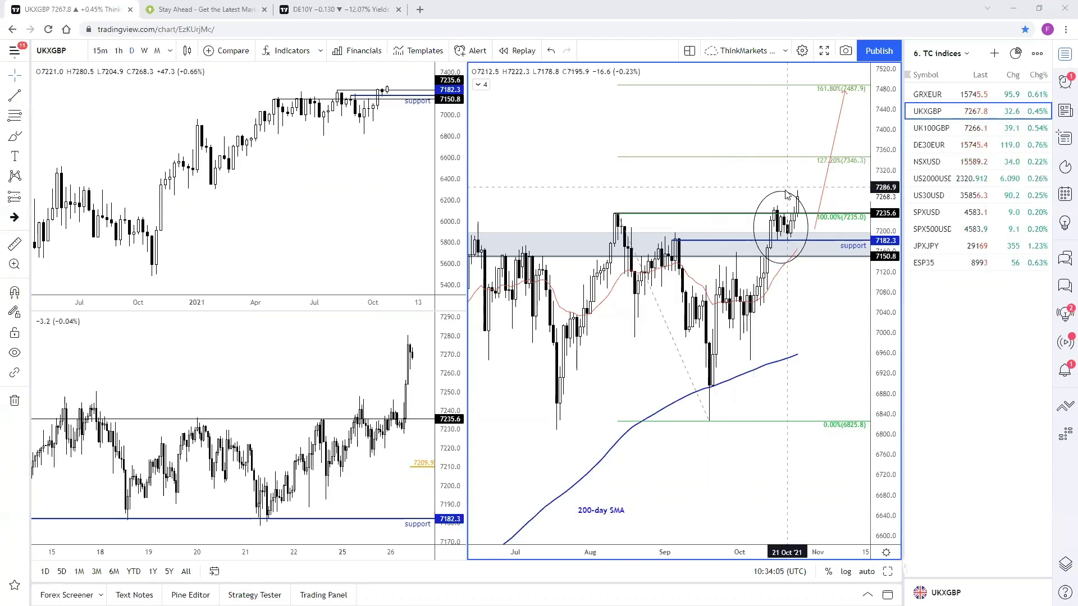
Step: Maximize the UK100 daily chart and delete the ellipse drawn around the October candles
click(888, 571)
drag(741, 344, 699, 353)
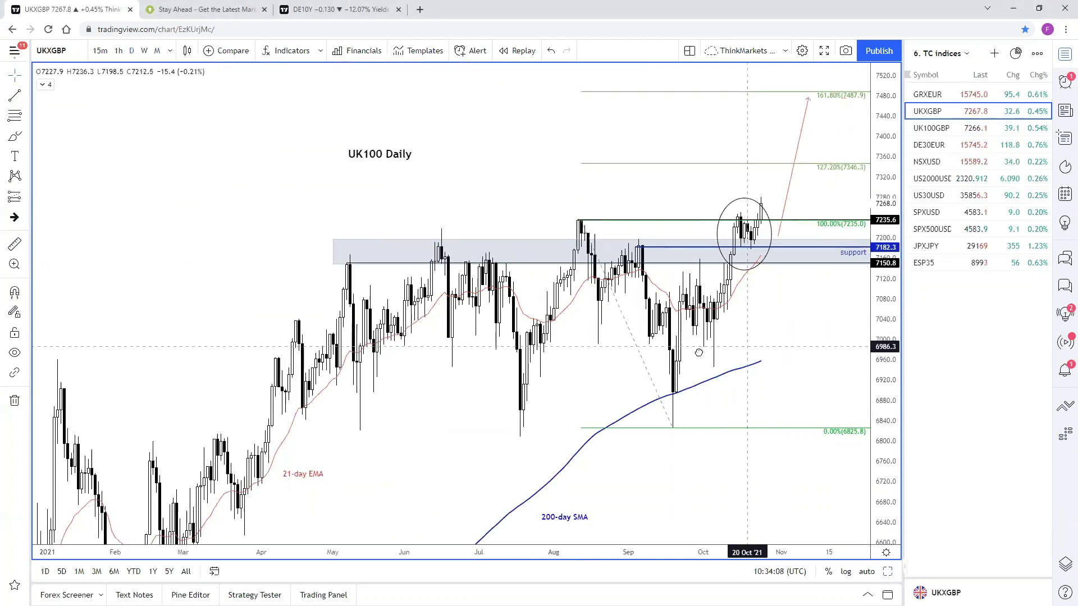
scroll(702, 348, up, 1)
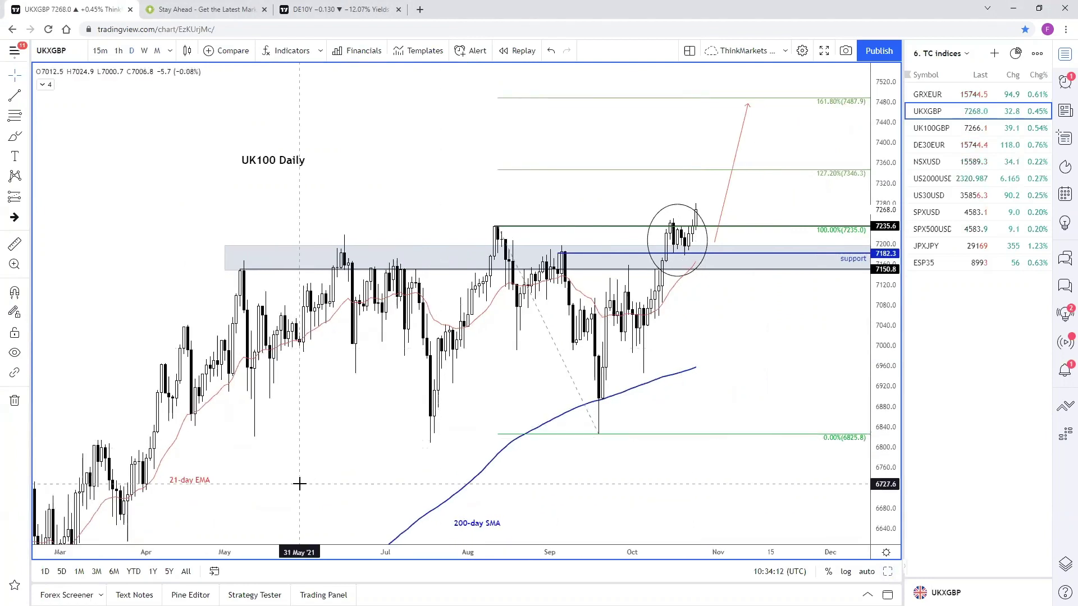
click(678, 207)
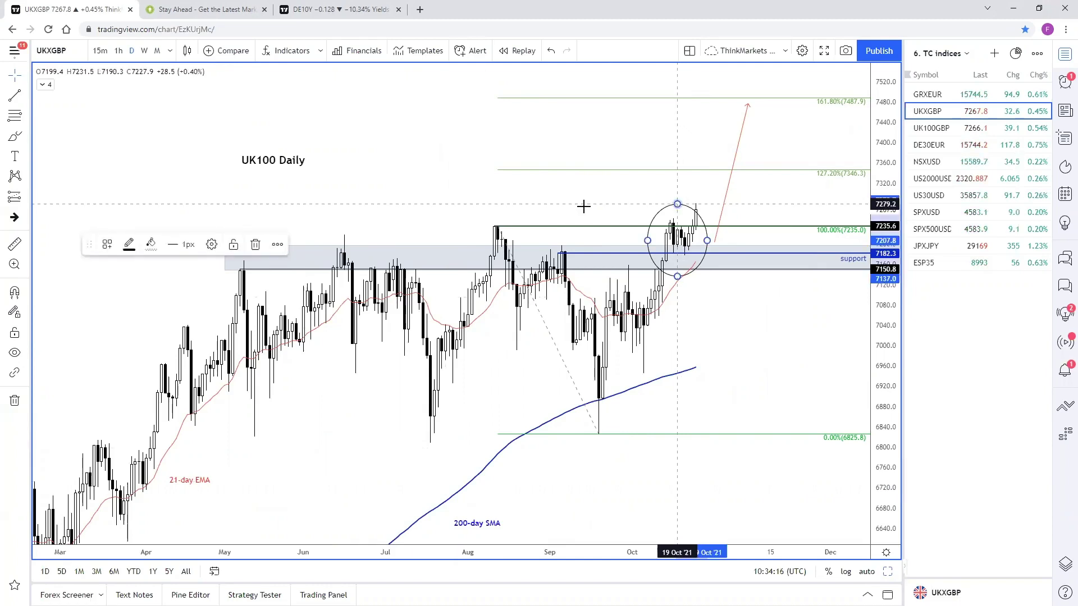
click(257, 250)
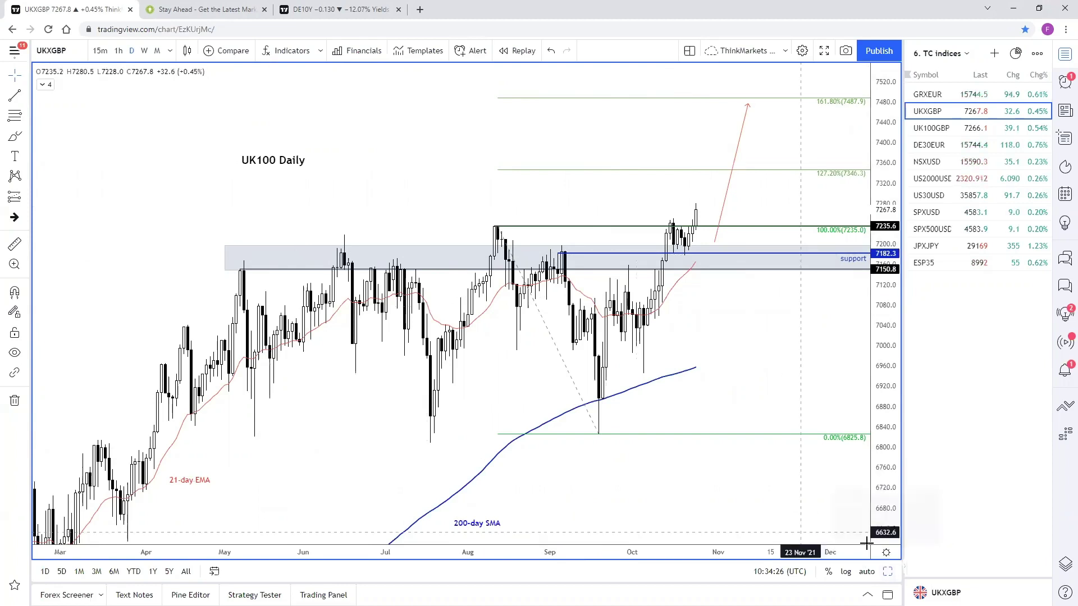
click(890, 575)
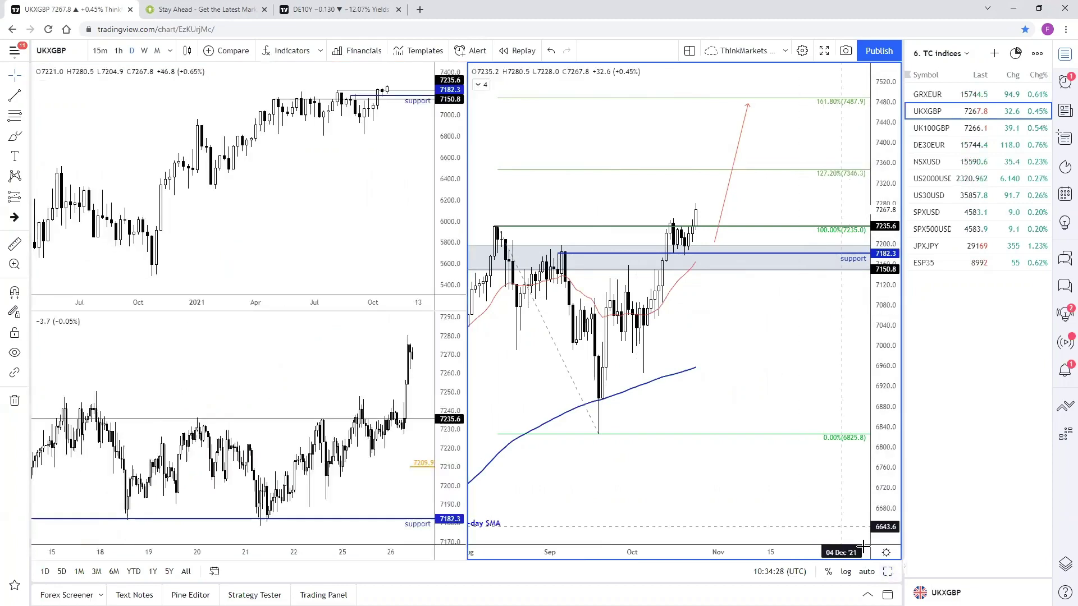
click(887, 572)
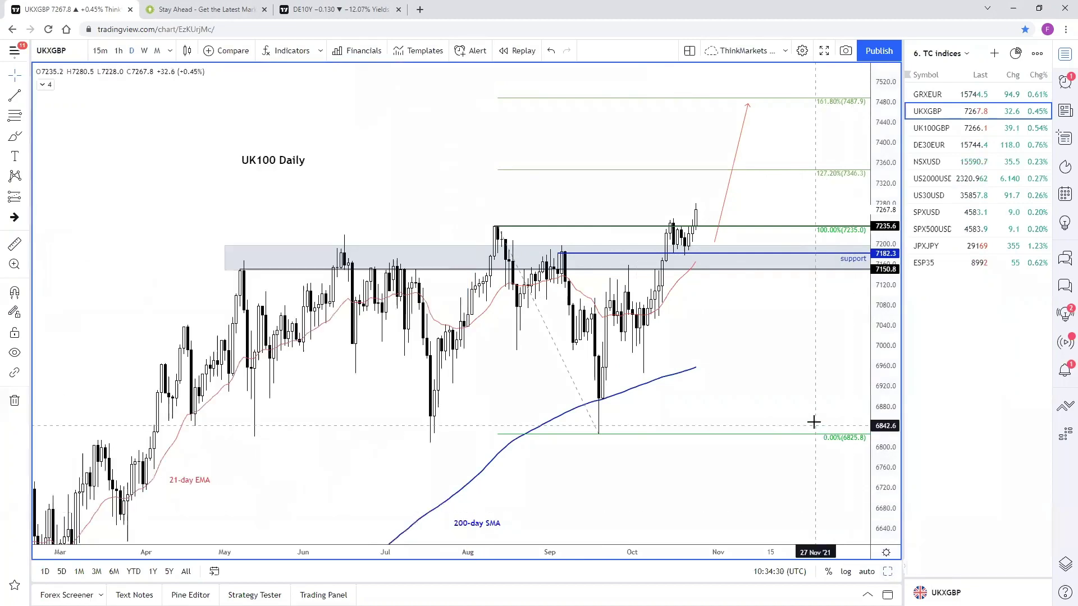
scroll(814, 422, up, 1)
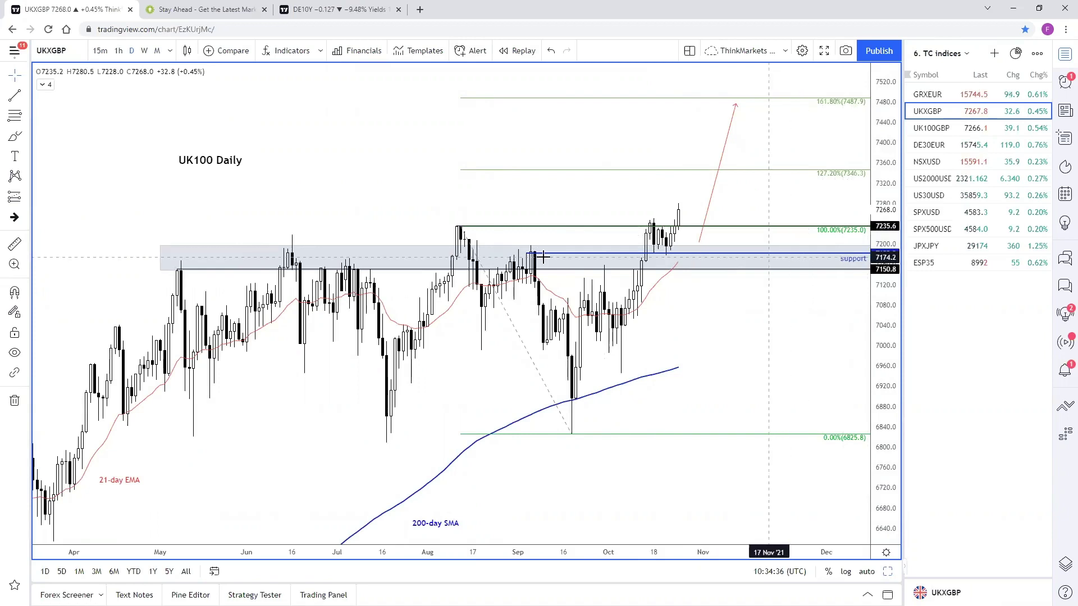
click(182, 256)
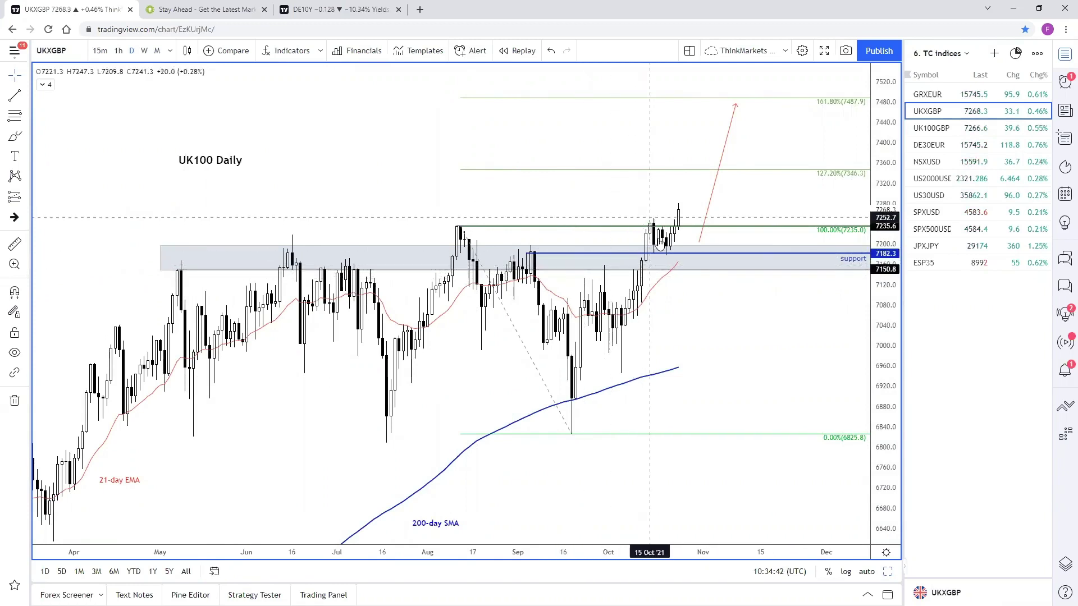
Step: Draw a falling trend line above the October consolidation, from about 7259 on 15 Oct '21 to about 7206 on 28 Oct '21
click(25, 96)
click(73, 96)
click(649, 214)
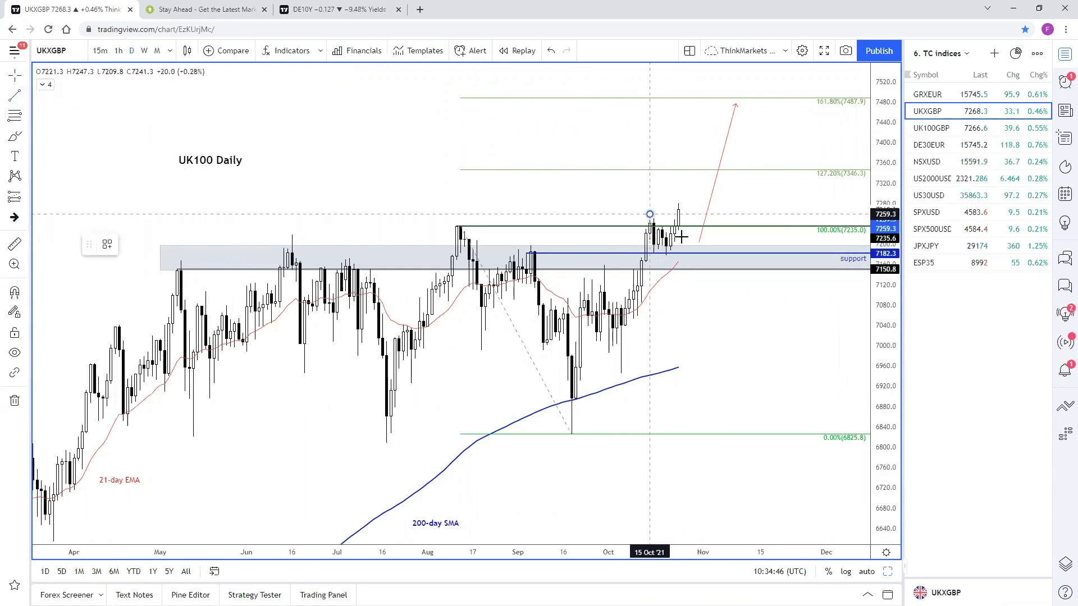
click(686, 241)
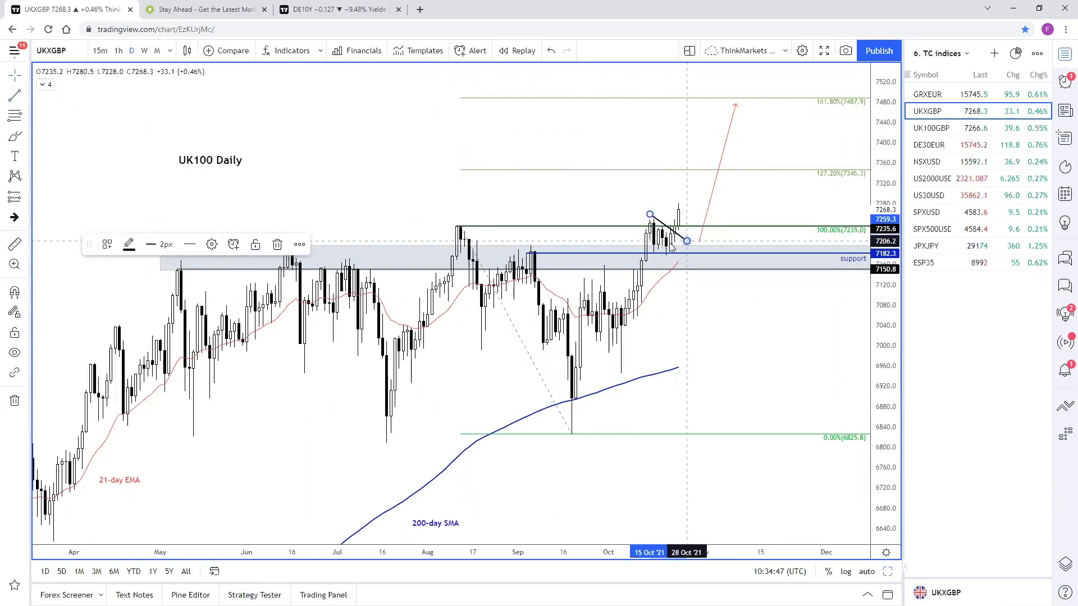
Step: Draw a second falling trend line below the October consolidation, from about 7204 on 12 Oct '21 to about 7161 on 25 Oct '21
click(16, 96)
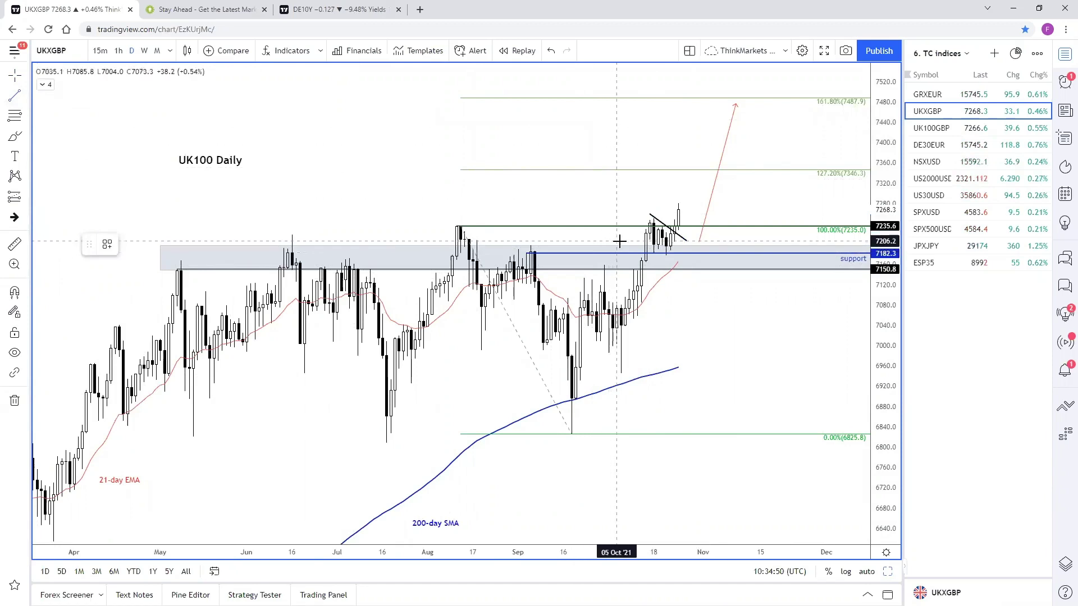
click(637, 242)
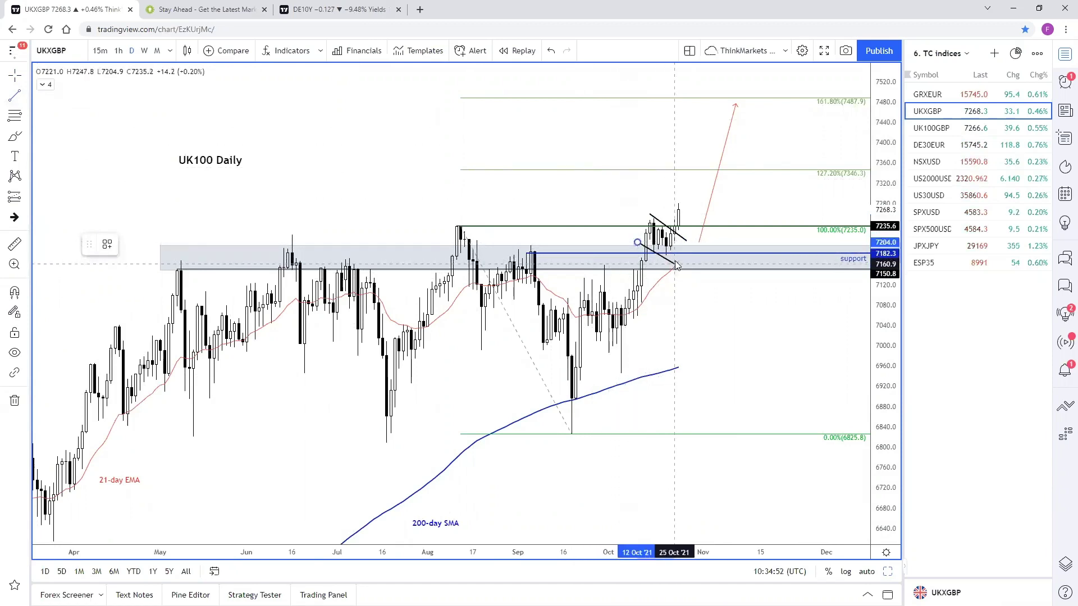
click(674, 264)
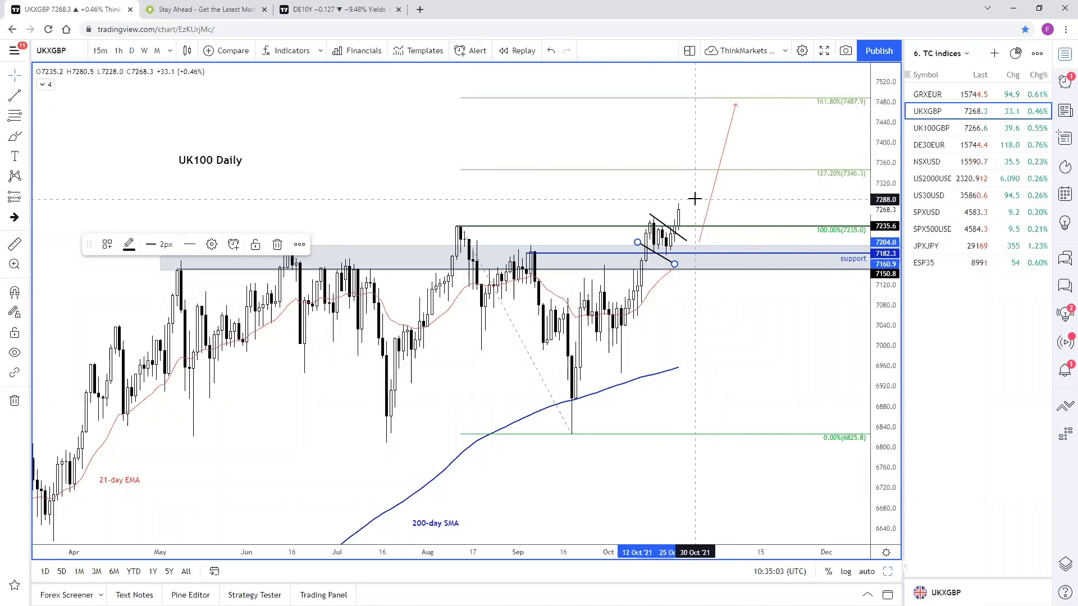
drag(260, 184, 286, 183)
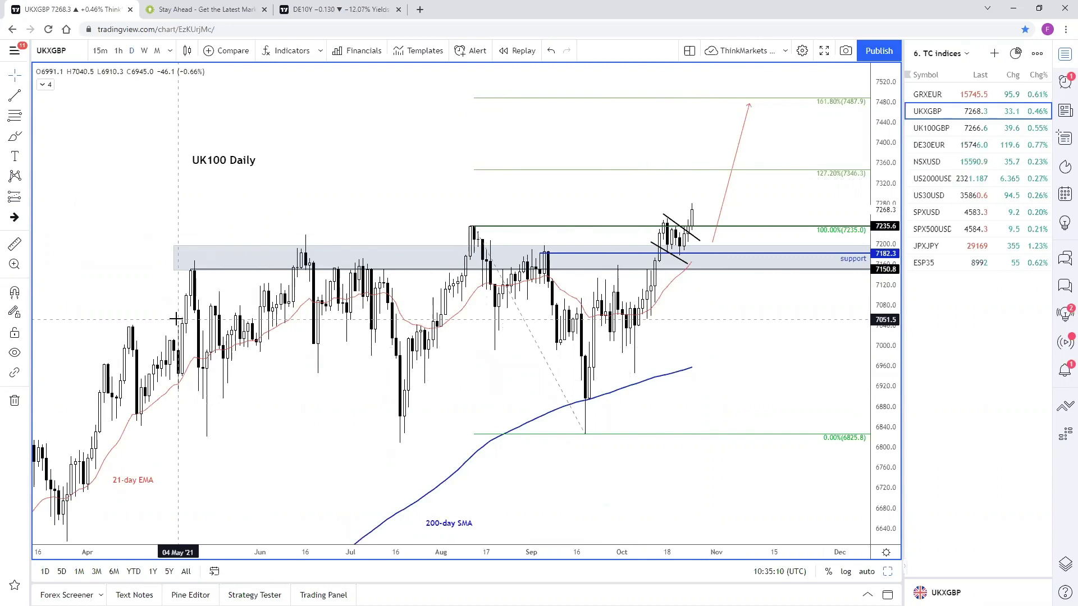
drag(685, 320, 710, 324)
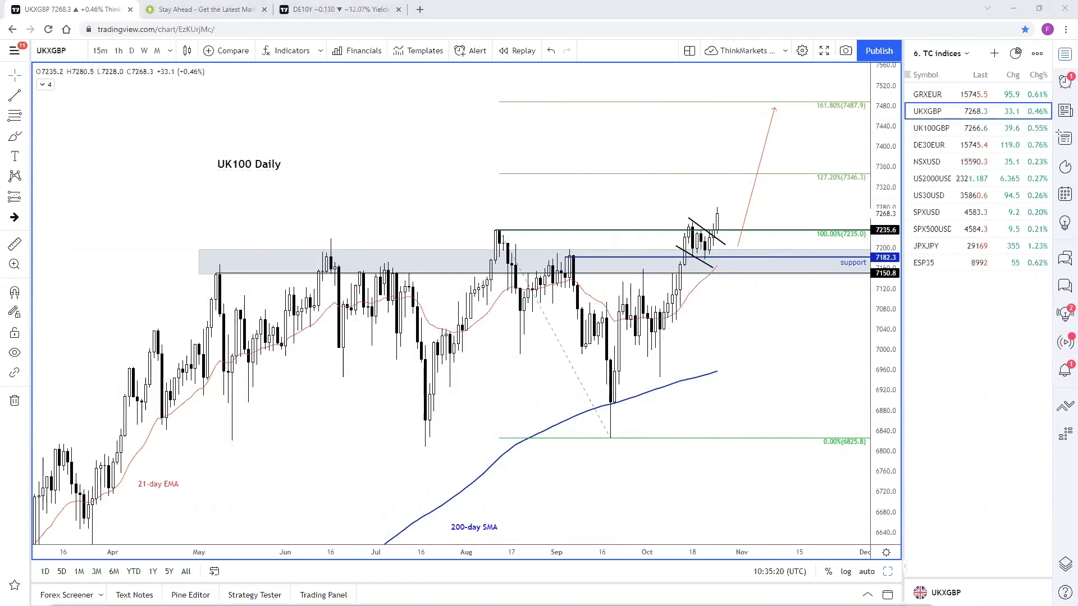
Step: Switch the watchlist to "2. TM indices" and show the NSXUSD daily chart with its upper Fibonacci extension levels in view
click(937, 56)
click(957, 179)
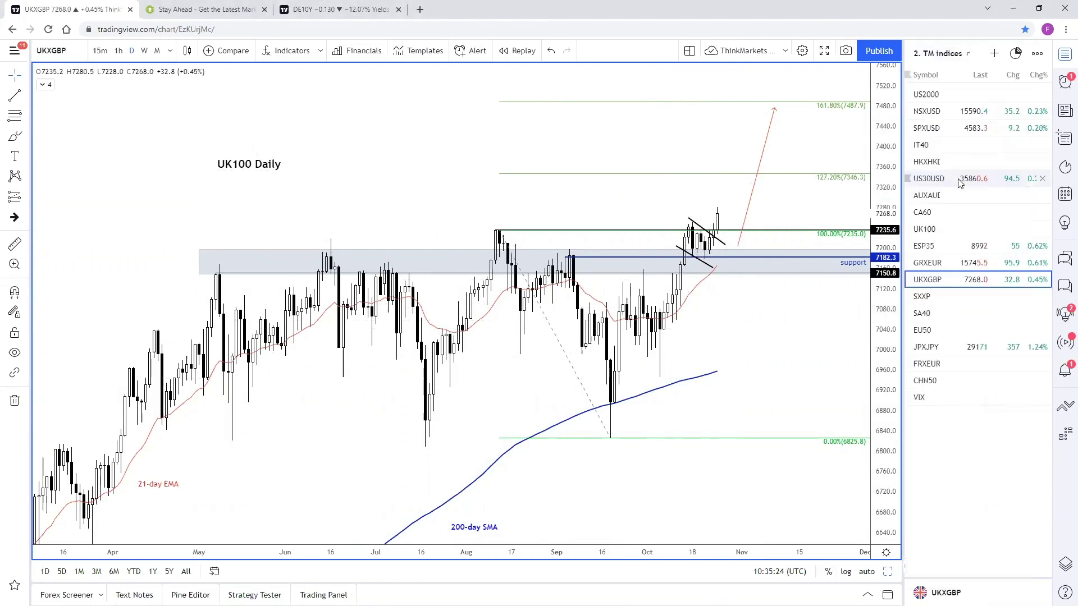
click(938, 112)
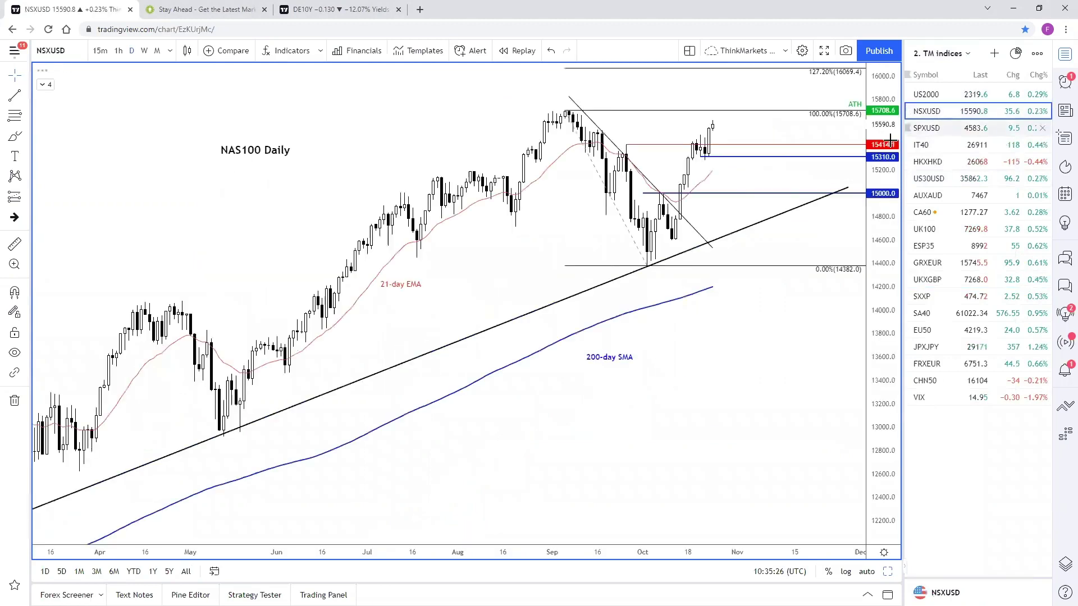
drag(748, 356, 760, 433)
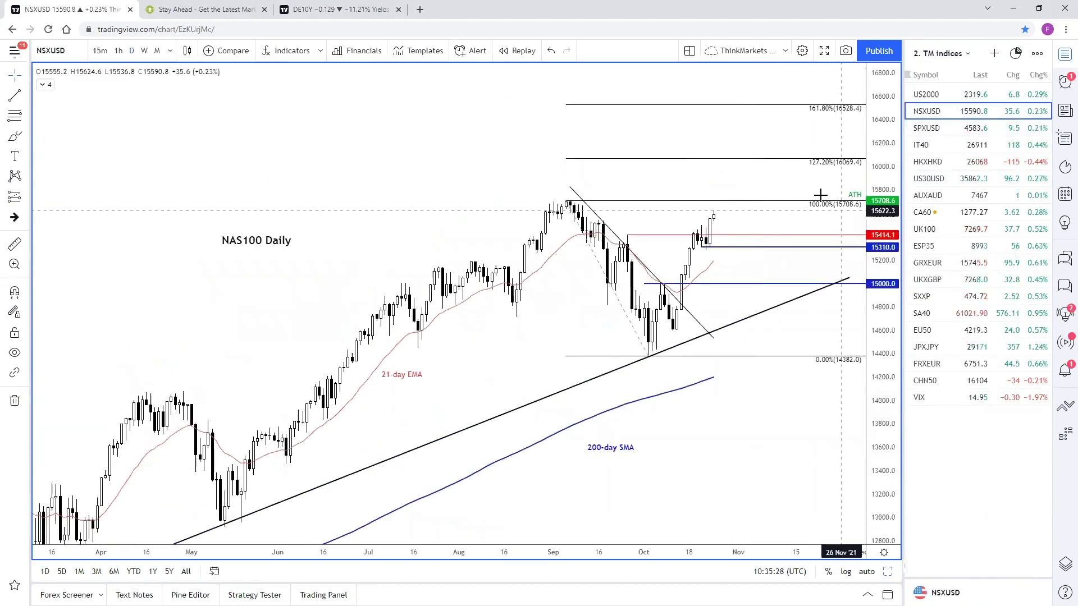
Step: Review the SPXUSD daily chart with a stretched price scale, and the GRXEUR daily chart over a wider date range
click(951, 132)
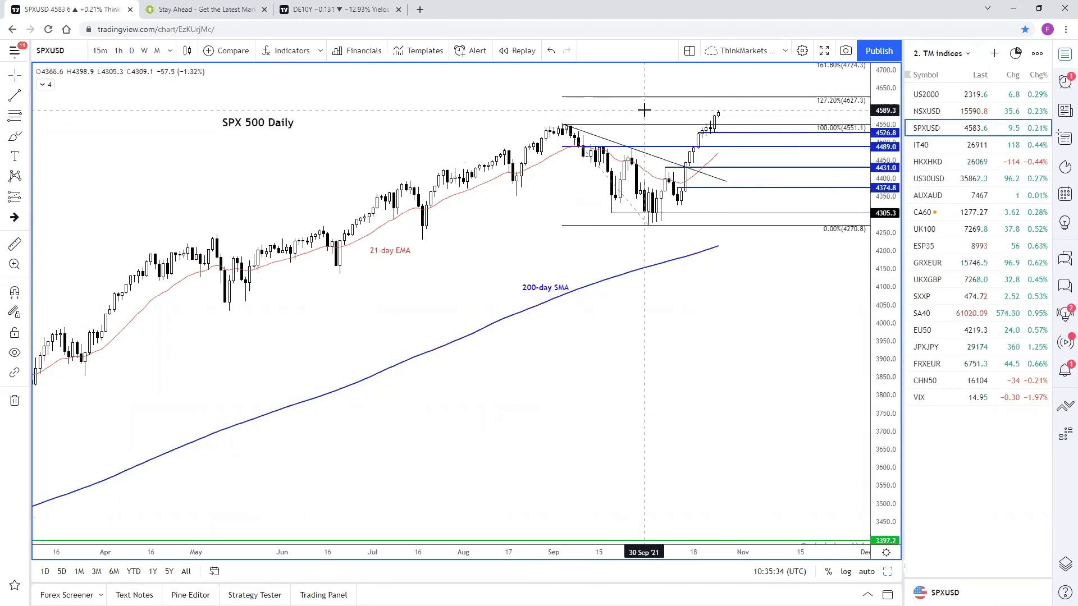
drag(643, 110, 645, 169)
drag(889, 392, 873, 296)
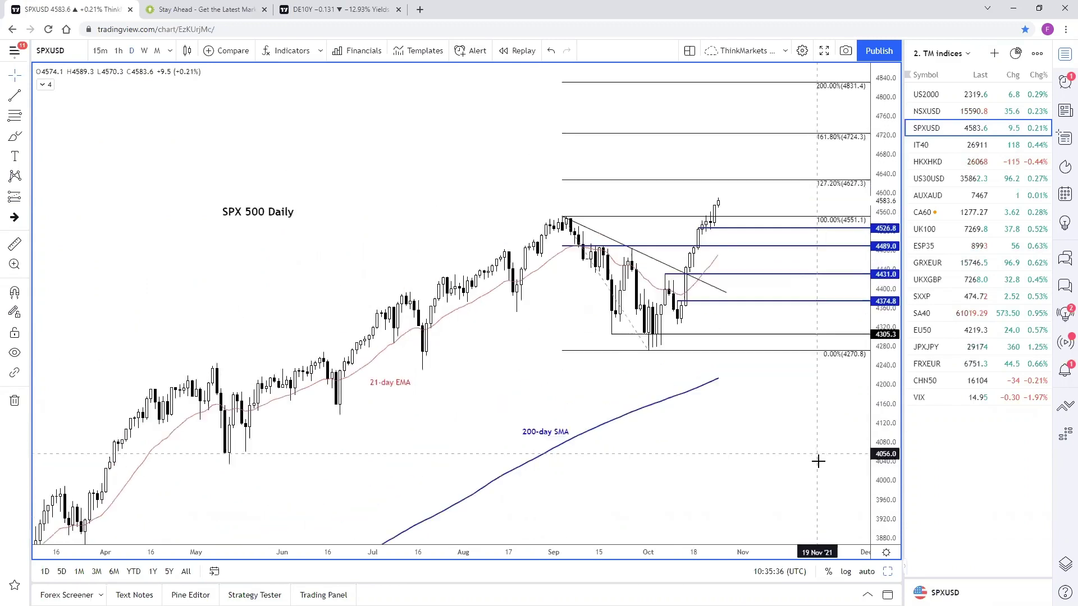
drag(817, 461, 818, 469)
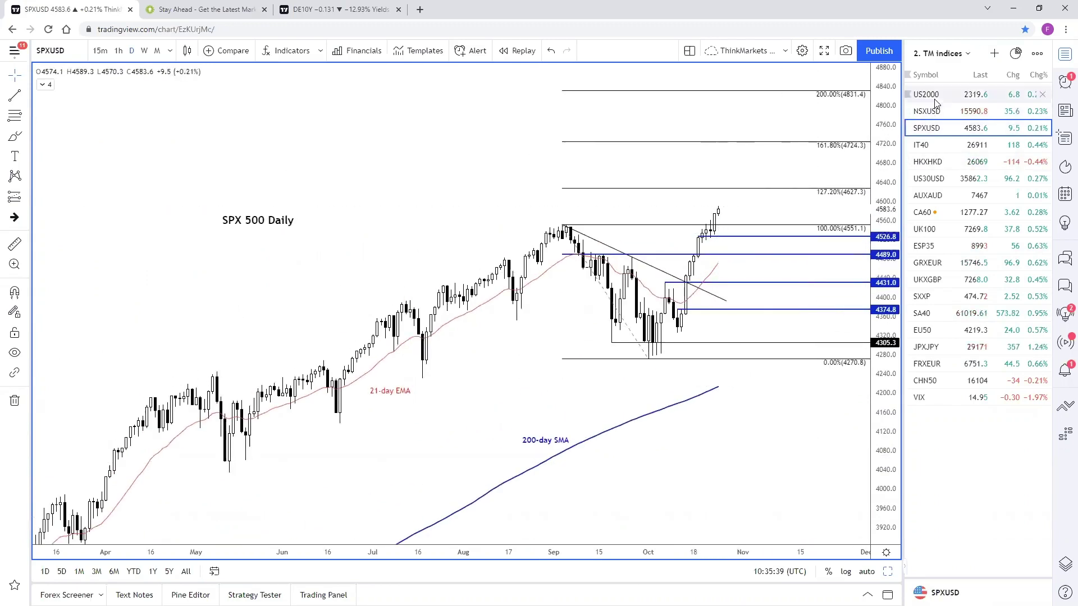
click(929, 263)
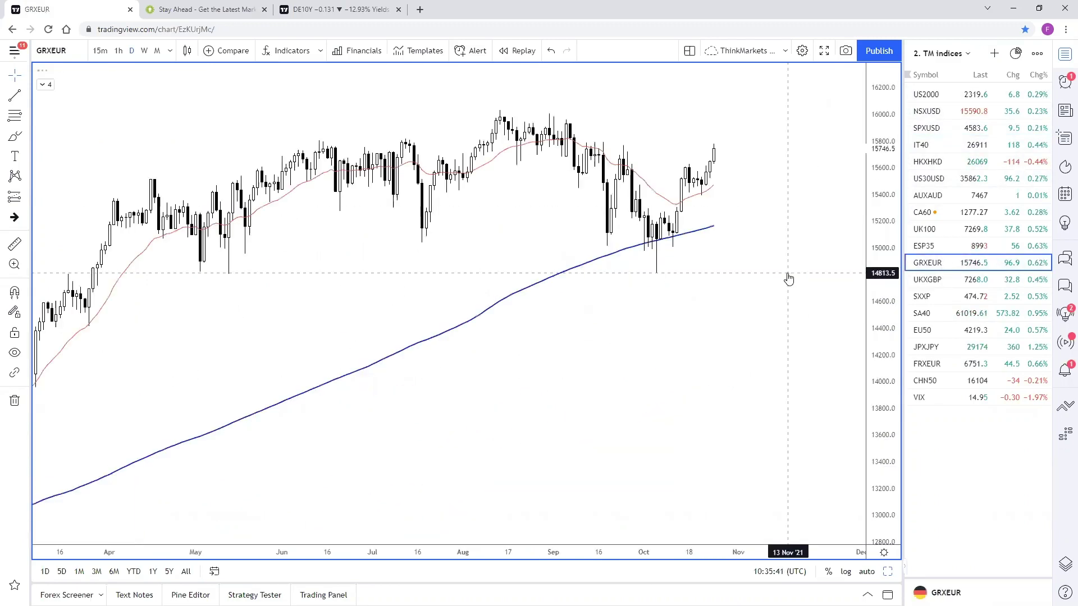
scroll(769, 192, down, 3)
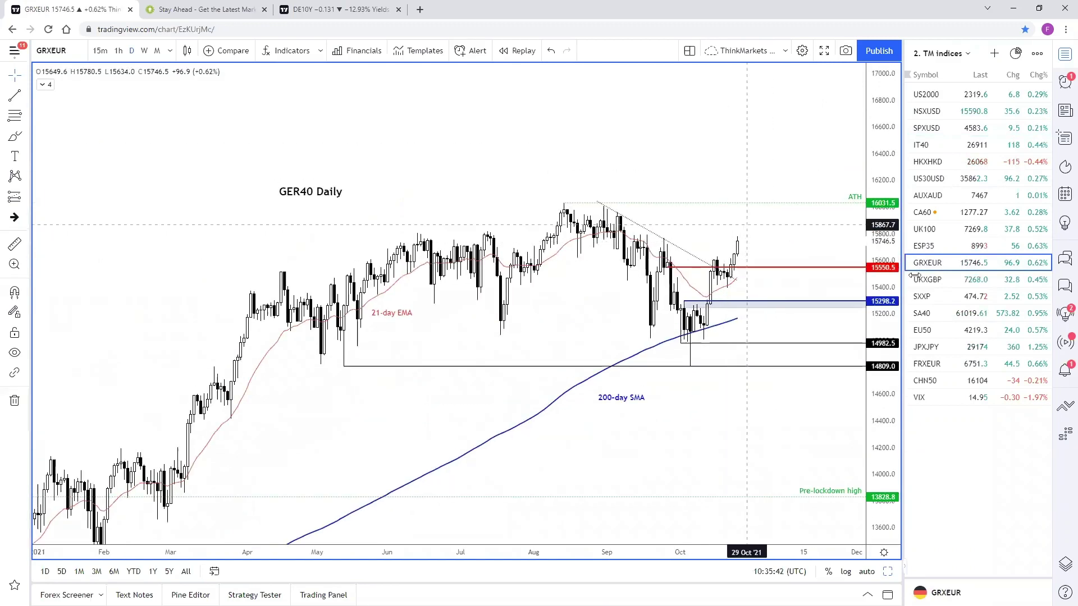
Step: On the ESP35 chart, extend both converging trend lines past the latest candle, ending the lower one at about 8936 on 30 Oct '21
click(941, 252)
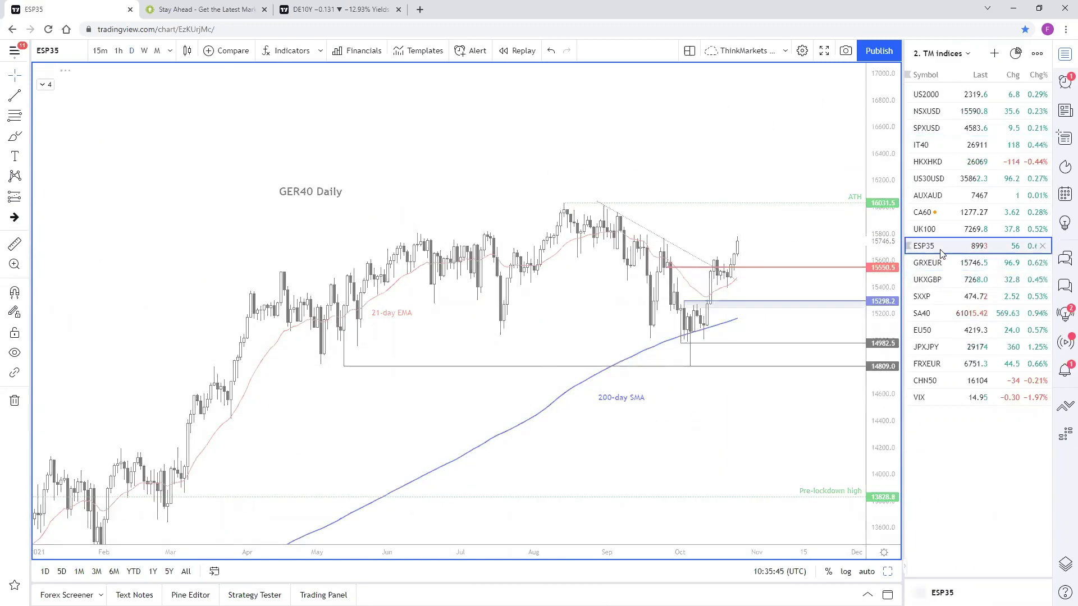
scroll(814, 314, up, 3)
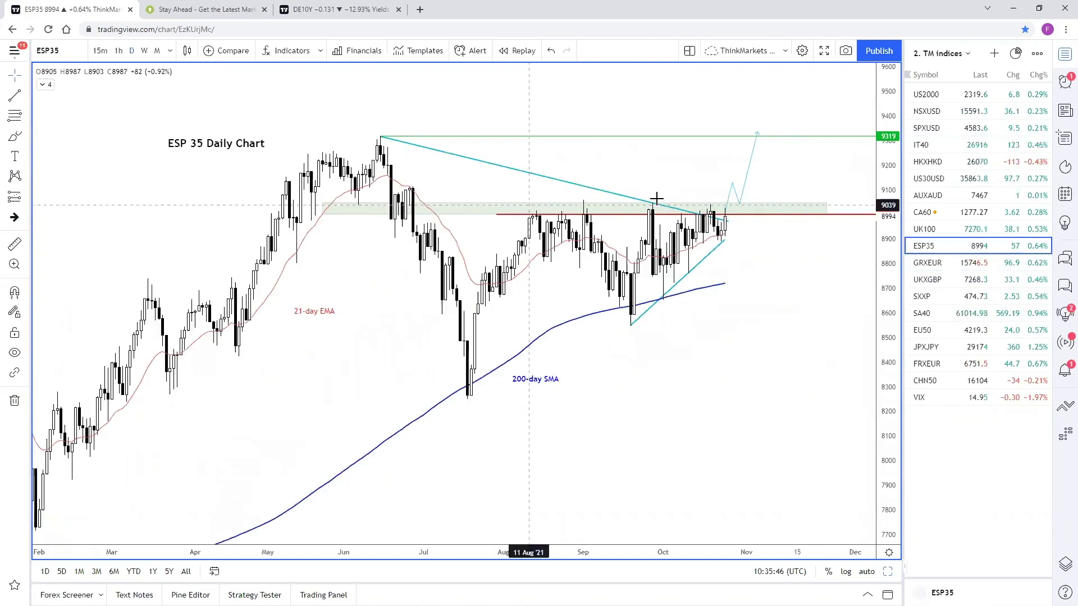
click(725, 221)
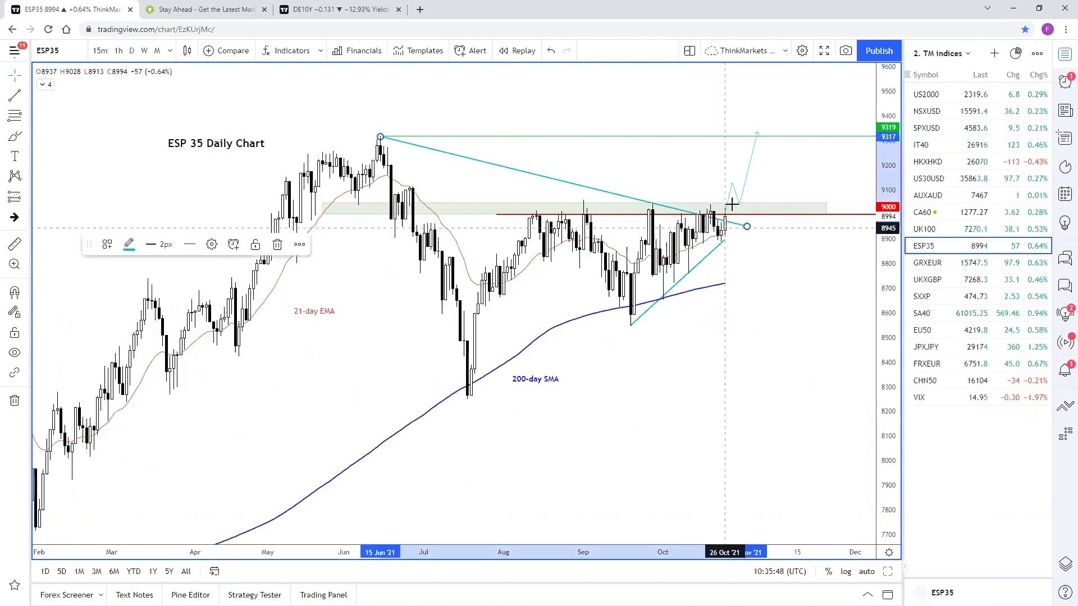
drag(725, 240, 738, 232)
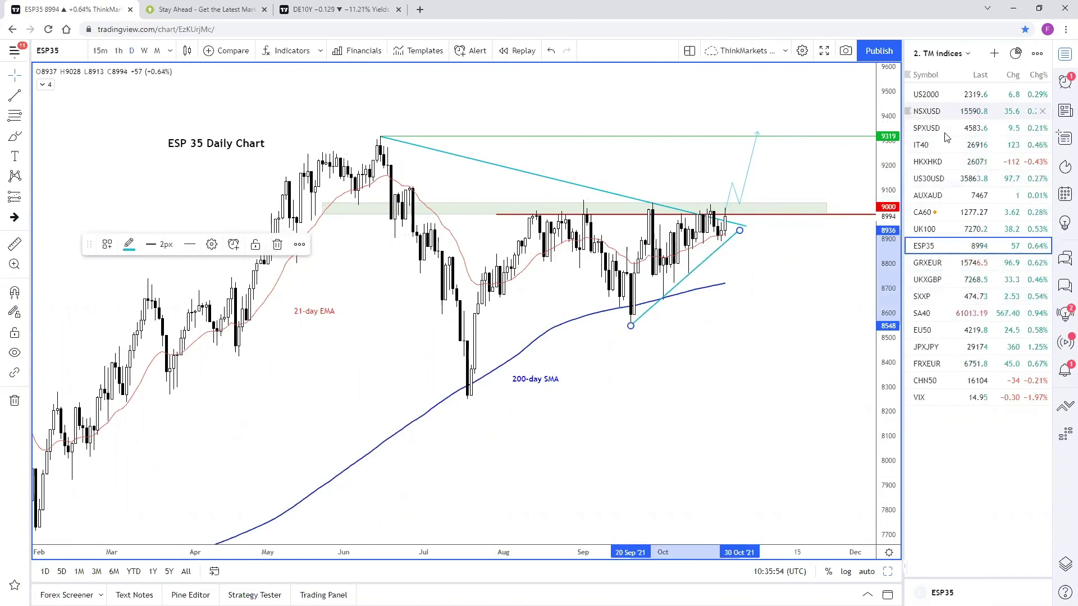
Step: Review the CHN50 chart, and on the JPXJPY chart move the lower horizontal ray to about 27165, starting at 11 Mar '21
click(944, 381)
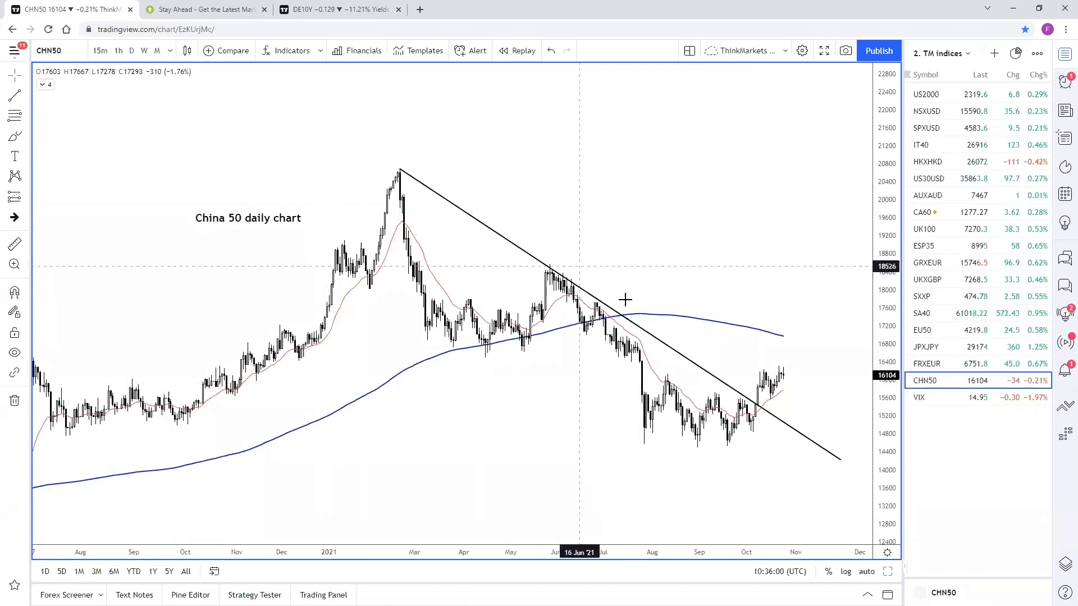
click(945, 352)
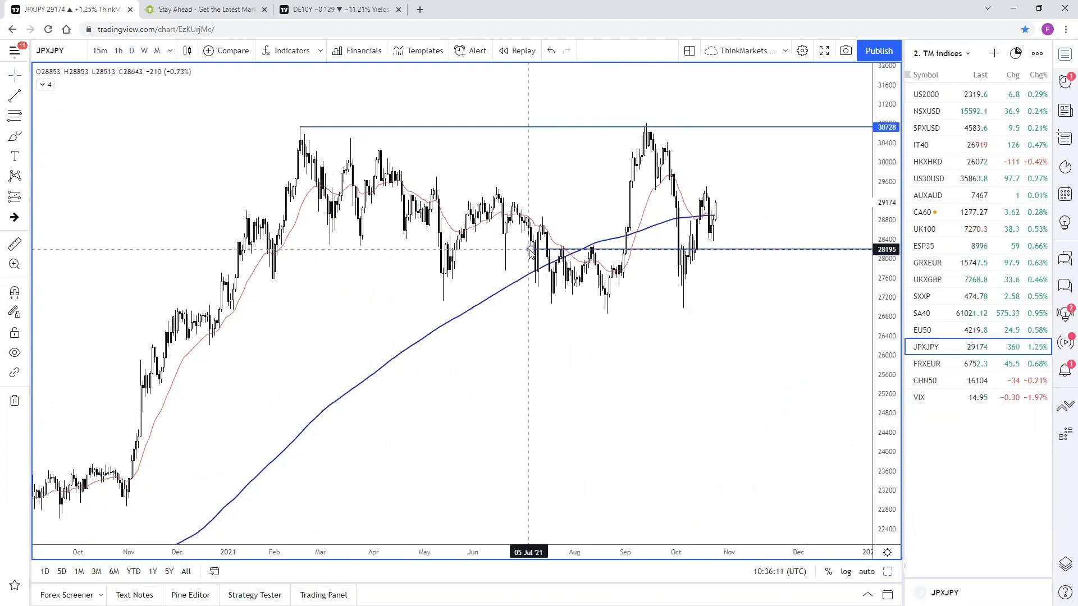
drag(532, 250, 388, 295)
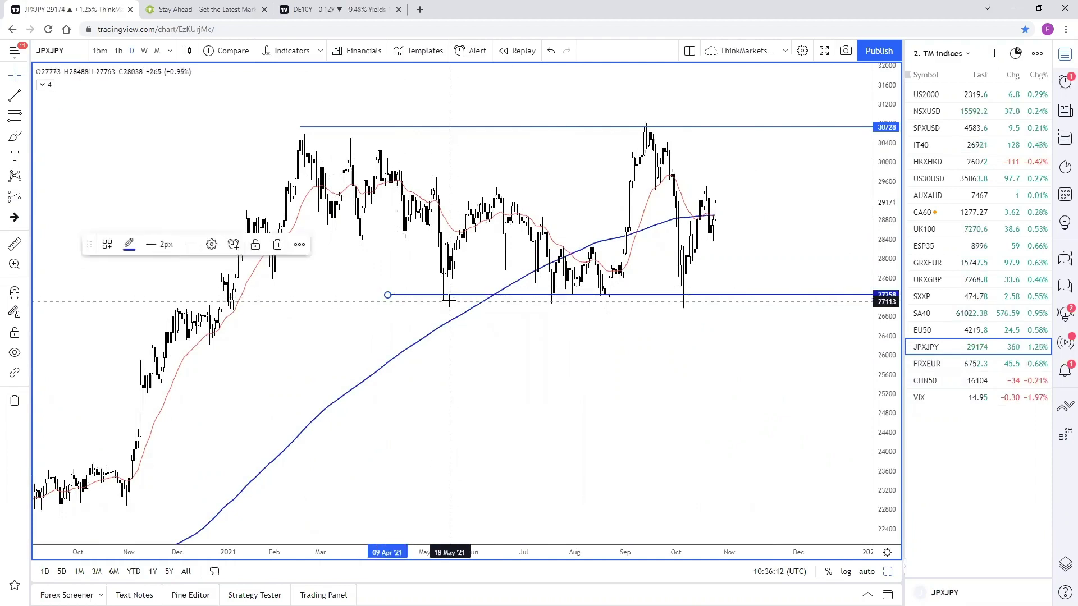
drag(455, 301, 409, 306)
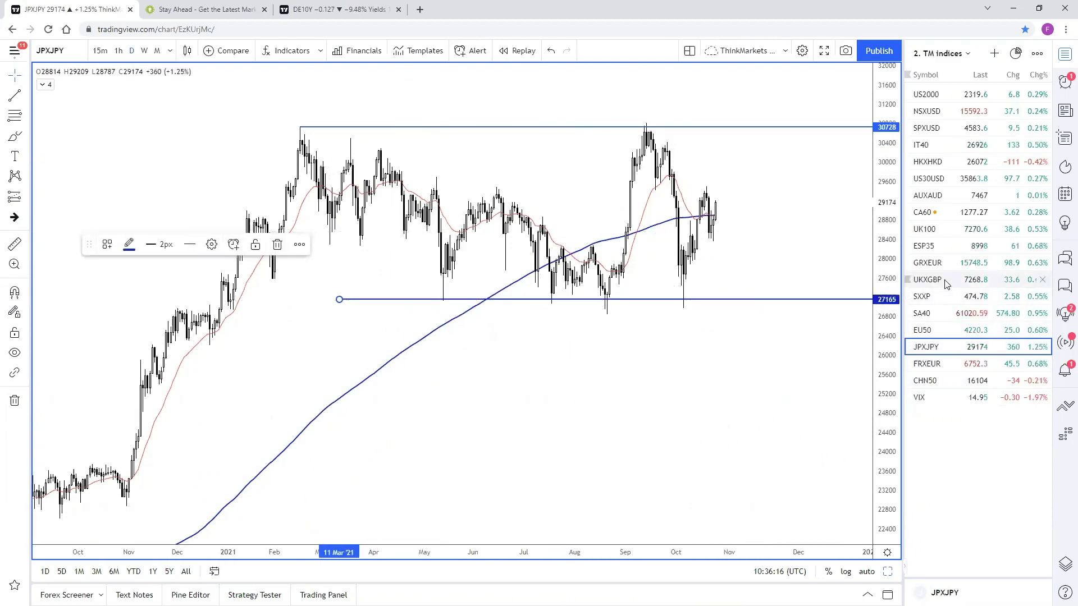
Step: View the AUXAUD chart, and on the US30USD chart delete the black falling trend line from the September high
click(948, 200)
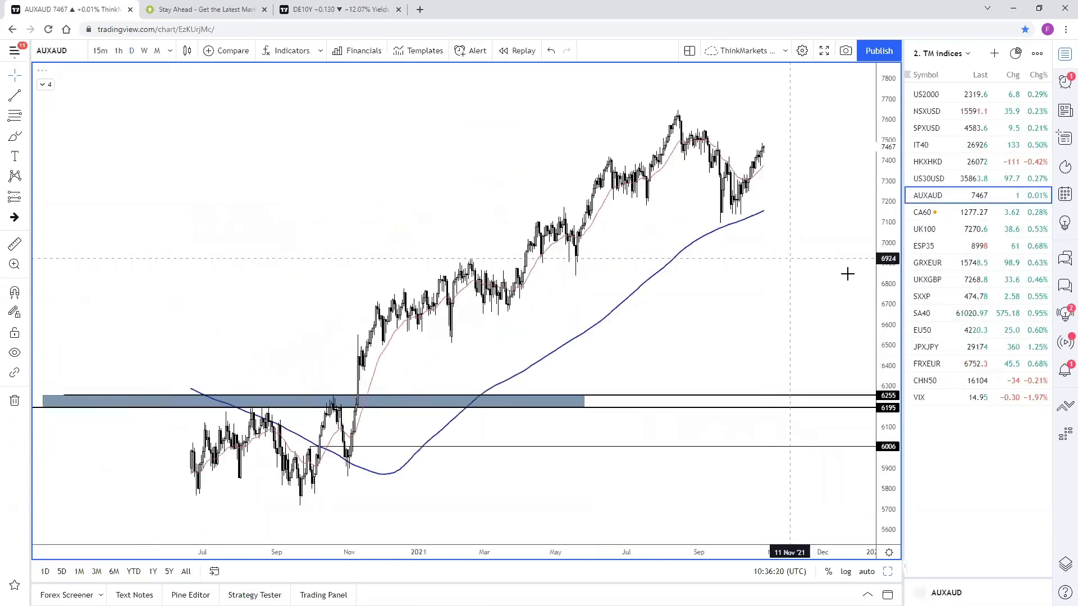
click(943, 180)
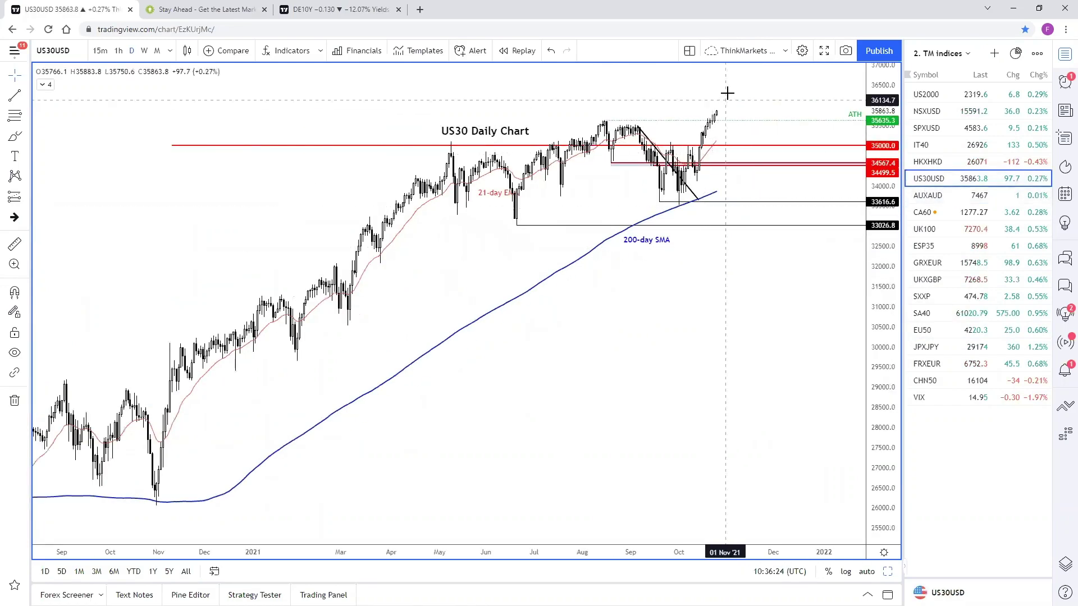
click(643, 132)
click(277, 244)
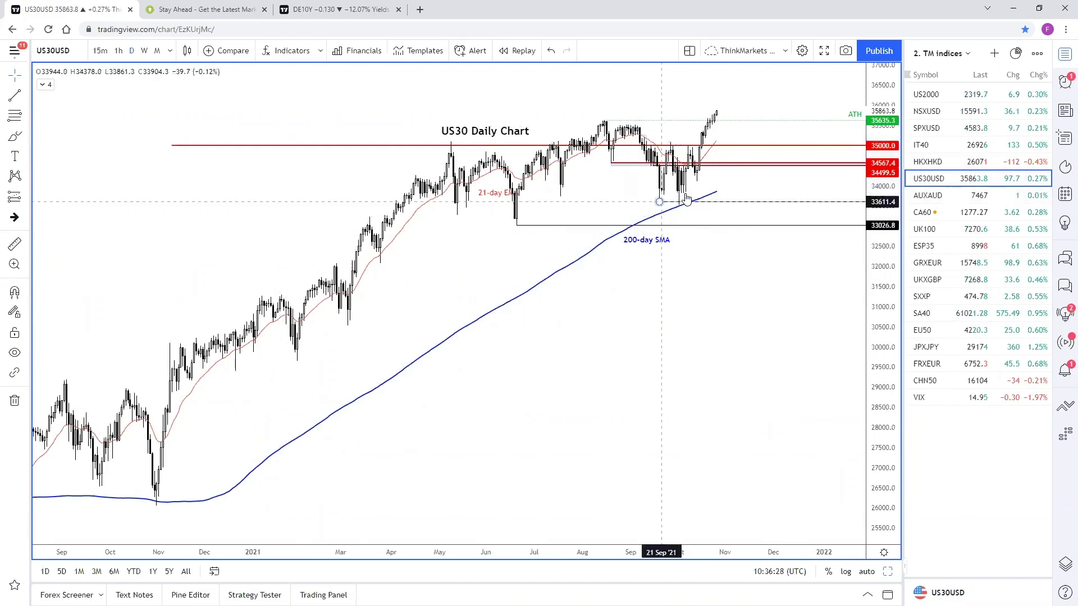
Step: Move the "US30 Daily Chart" title text to an earlier date, at about 1 Mar '21 and 35980
drag(538, 195, 545, 227)
mouse_move(499, 162)
mouse_down()
mouse_move(431, 161)
mouse_move(400, 145)
mouse_up()
scroll(654, 410, up, 1)
scroll(679, 412, up, 1)
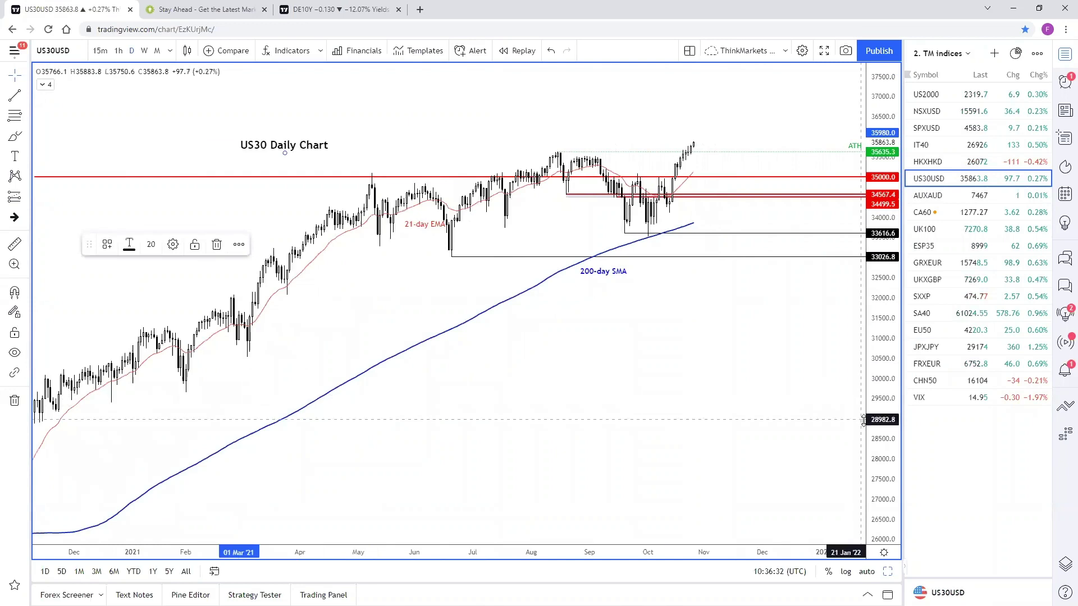
click(817, 430)
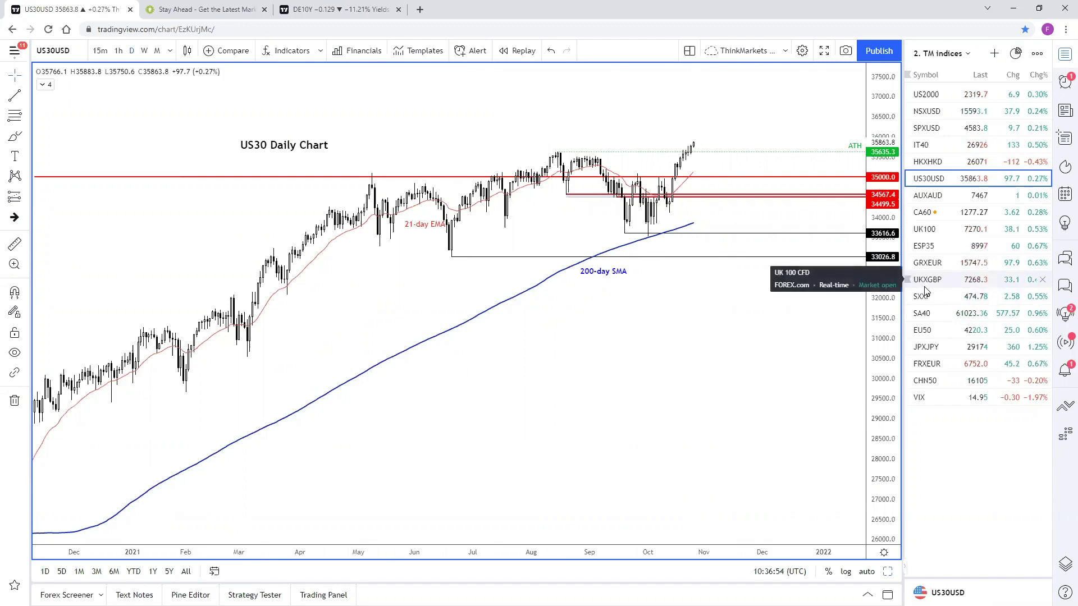
scroll(714, 390, up, 2)
scroll(825, 435, left, 2)
drag(887, 400, 891, 379)
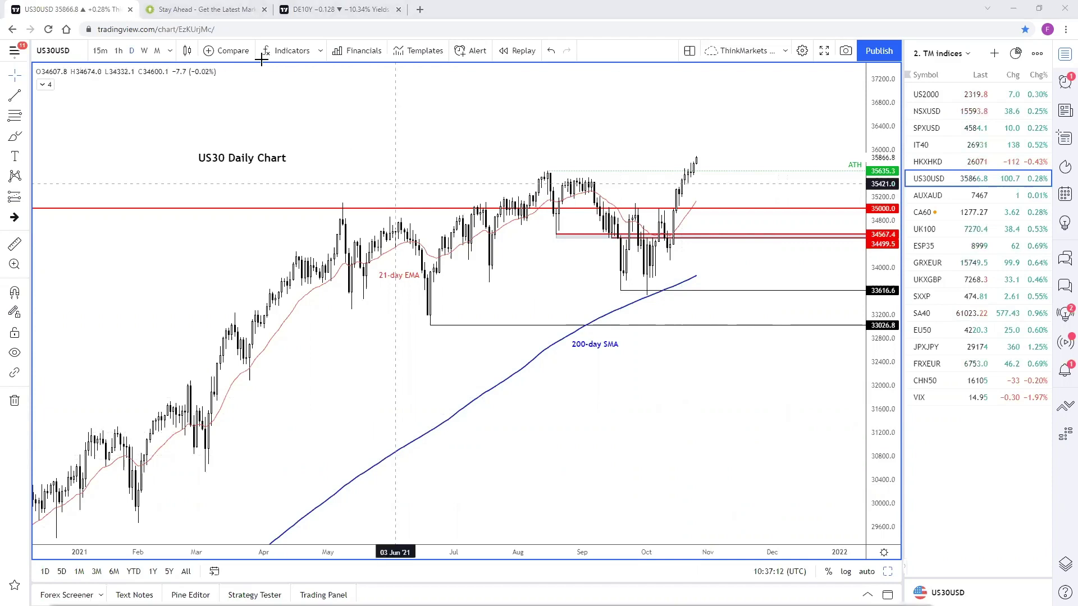
Step: Switch to the ThinkMarkets market-news article and skim its commentary down to the economic data and earnings highlights
click(201, 16)
scroll(291, 162, up, 10)
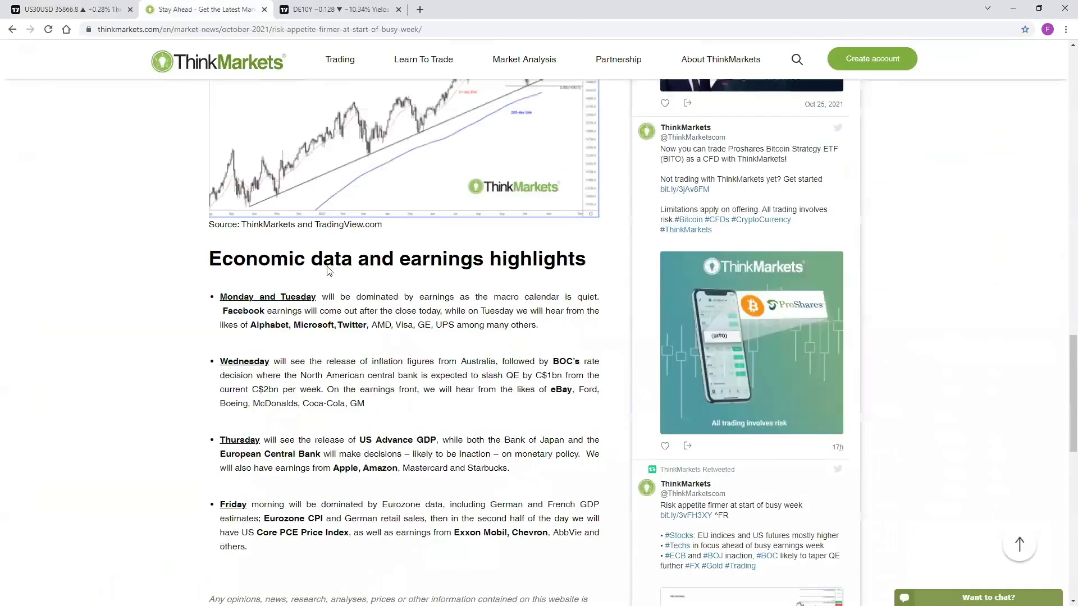
scroll(273, 256, down, 10)
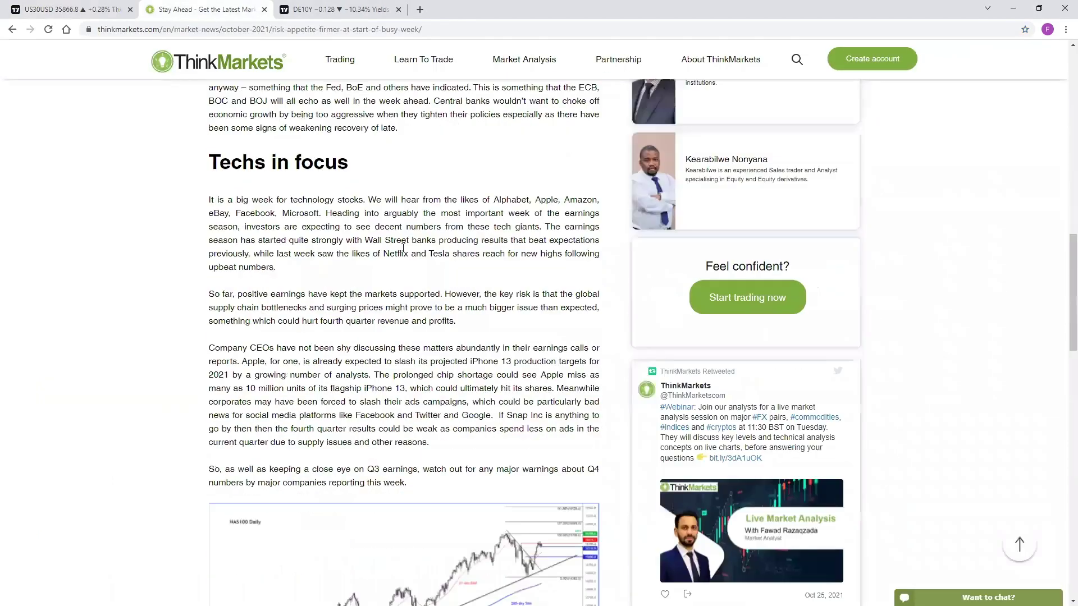
scroll(341, 283, up, 5)
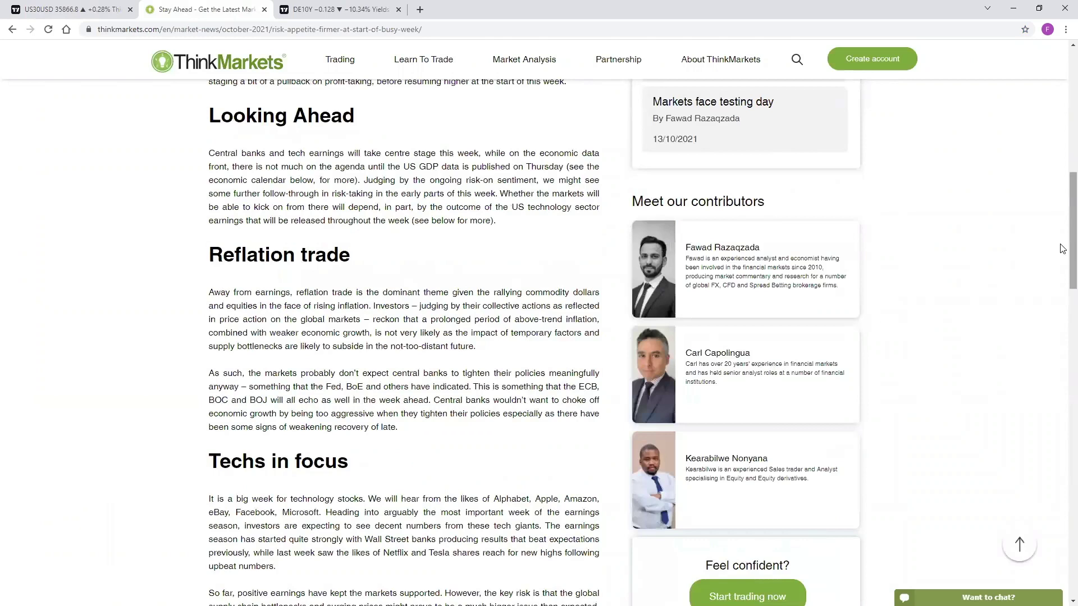
scroll(1063, 297, down, 14)
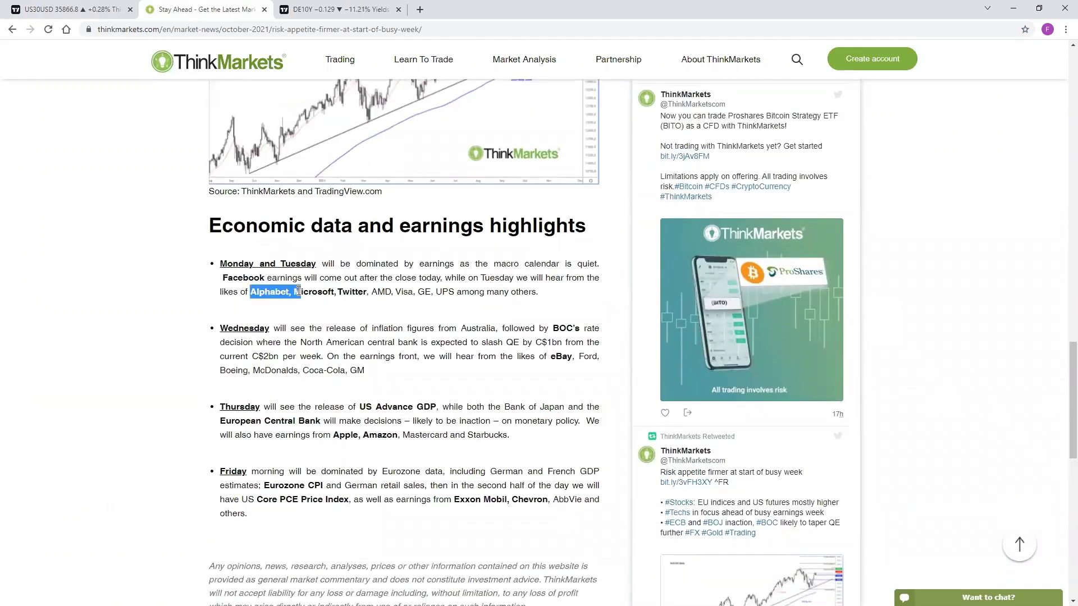
Step: Go through the Monday and Tuesday earnings, marking Alphabet, Microsoft, Twitter and AMD in the article text
drag(285, 294, 287, 292)
drag(338, 292, 371, 293)
click(391, 293)
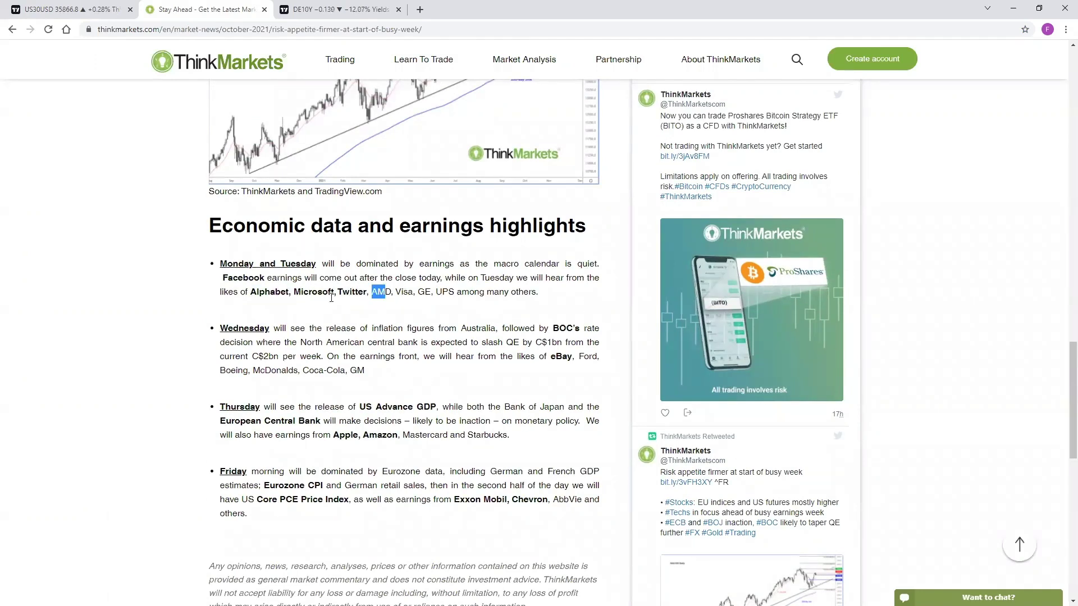
click(288, 303)
drag(257, 292, 367, 292)
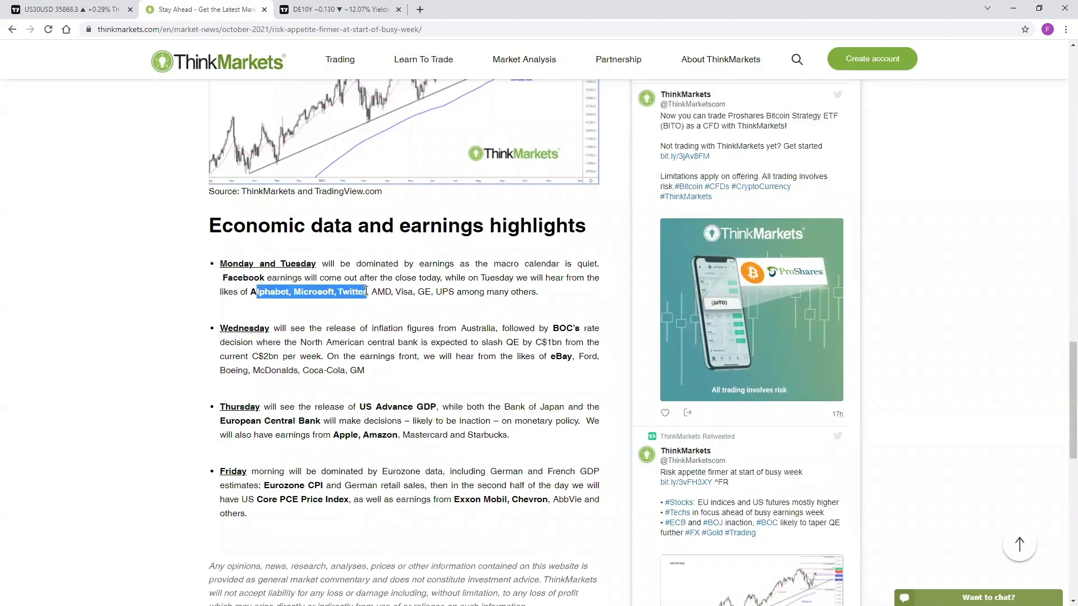
click(308, 304)
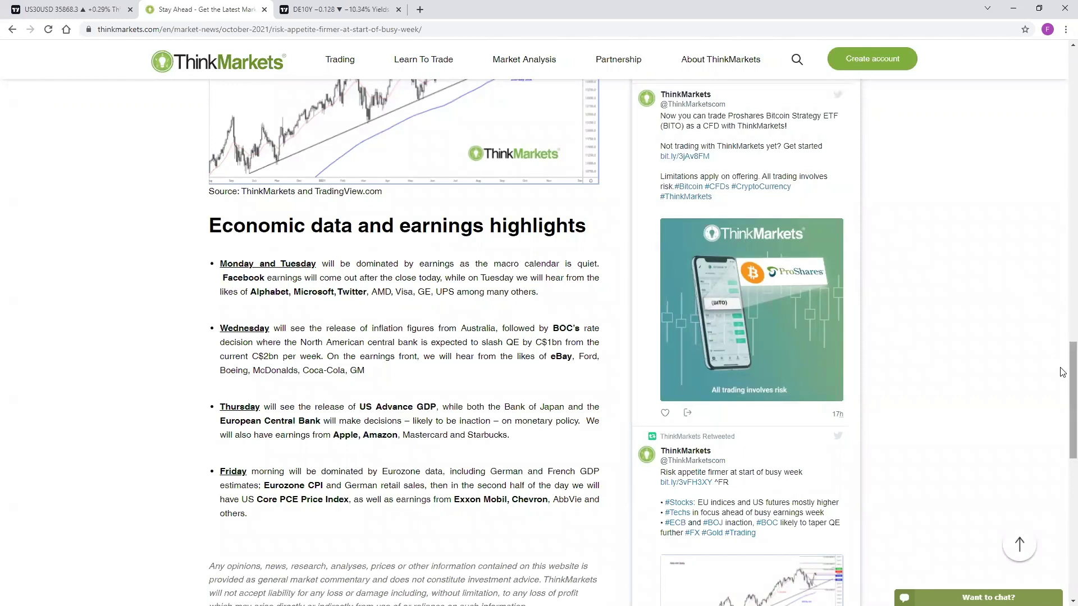
Step: Review the Wednesday highlights, marking Australia's inflation figures and the BOC's rate decision in the article text
scroll(1039, 372, down, 1)
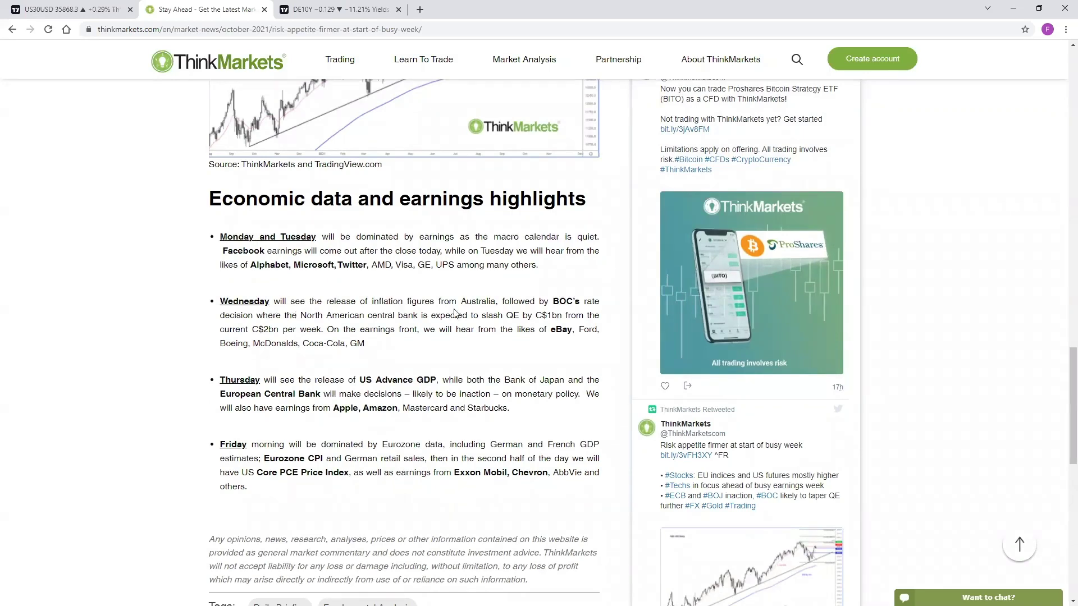
drag(498, 302, 443, 315)
click(495, 315)
drag(554, 301, 573, 313)
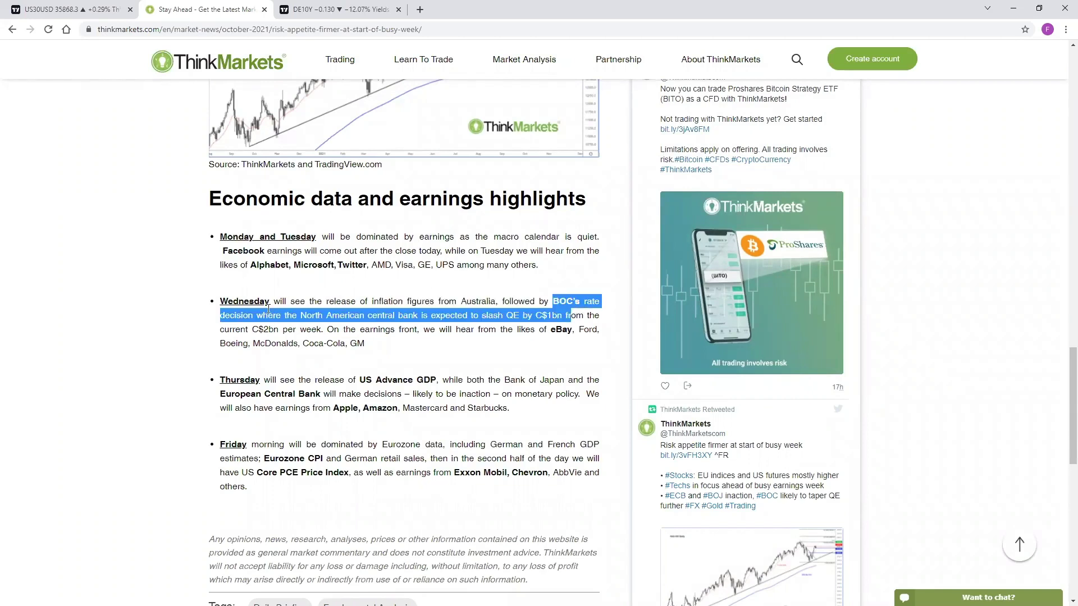
click(471, 368)
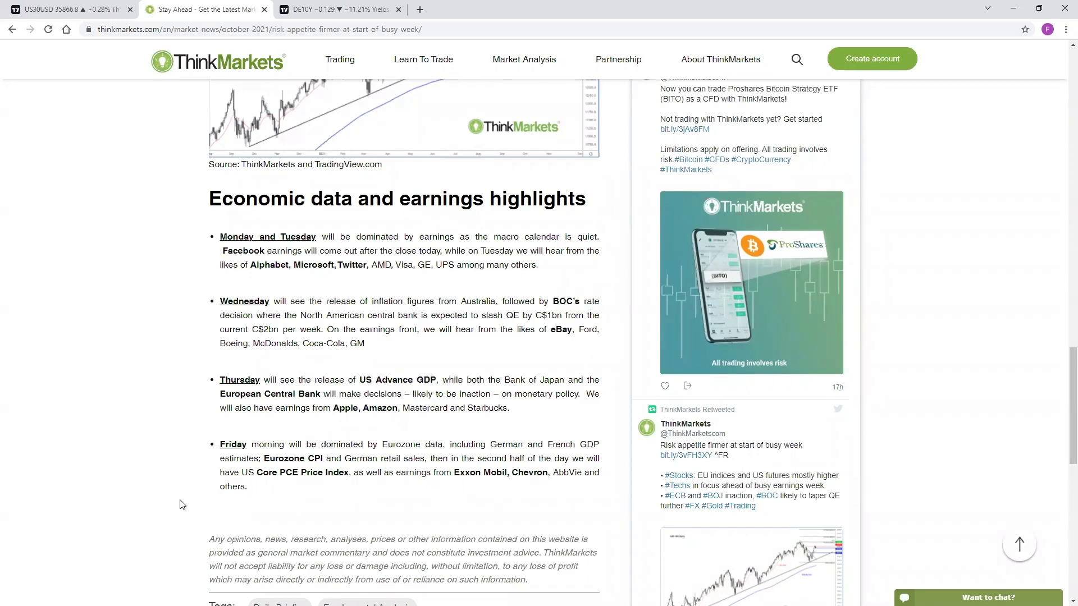
Step: Review the Thursday highlights, marking the US Advance GDP, the Bank of Japan and the European Central Bank
scroll(269, 371, down, 5)
scroll(275, 360, up, 5)
drag(366, 379, 401, 381)
click(439, 381)
drag(516, 381, 563, 380)
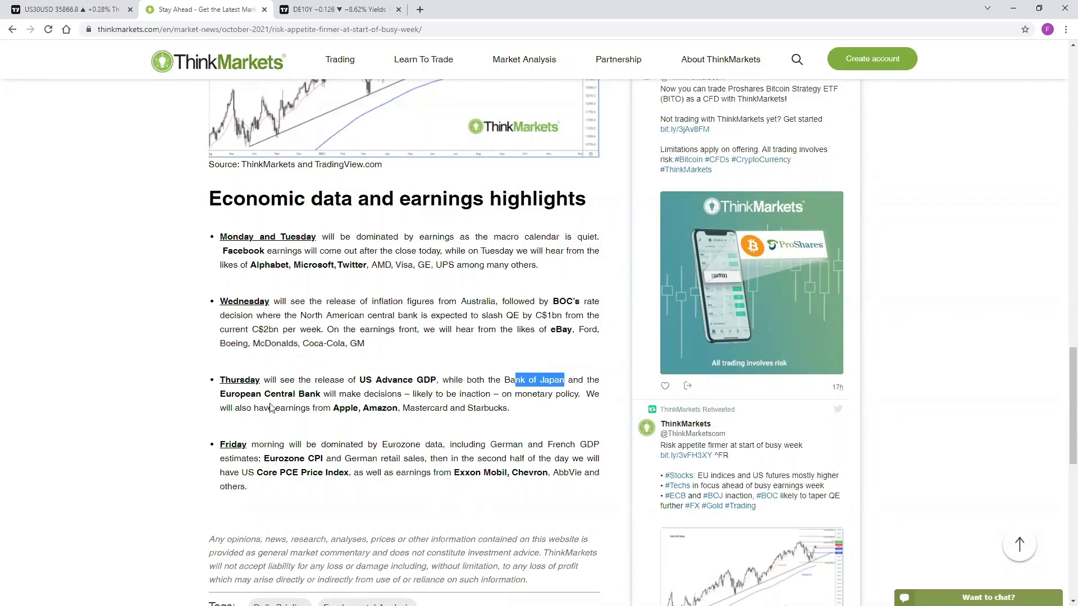
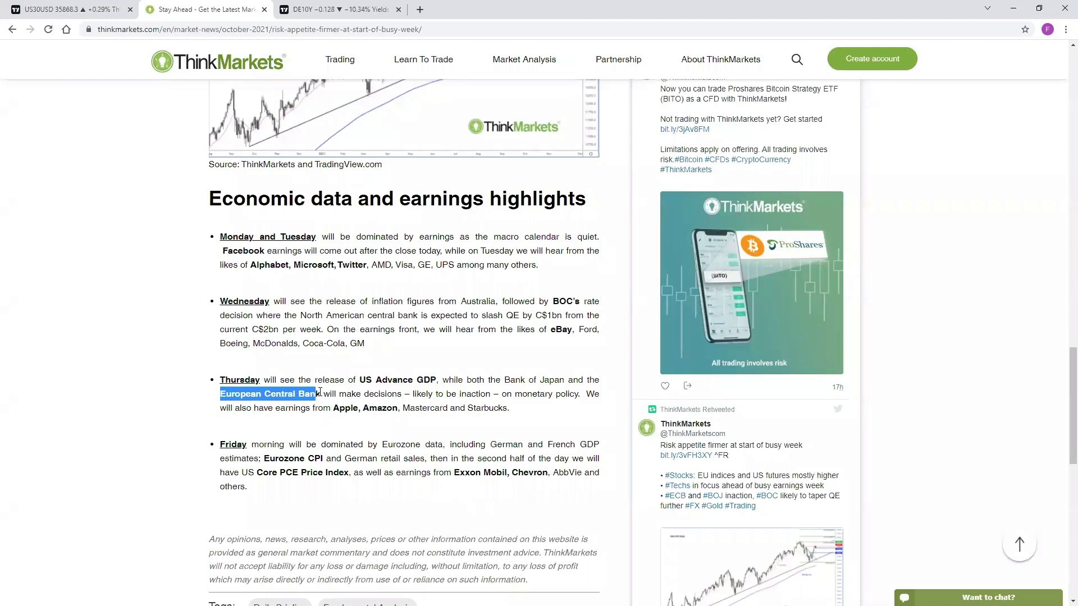
click(320, 392)
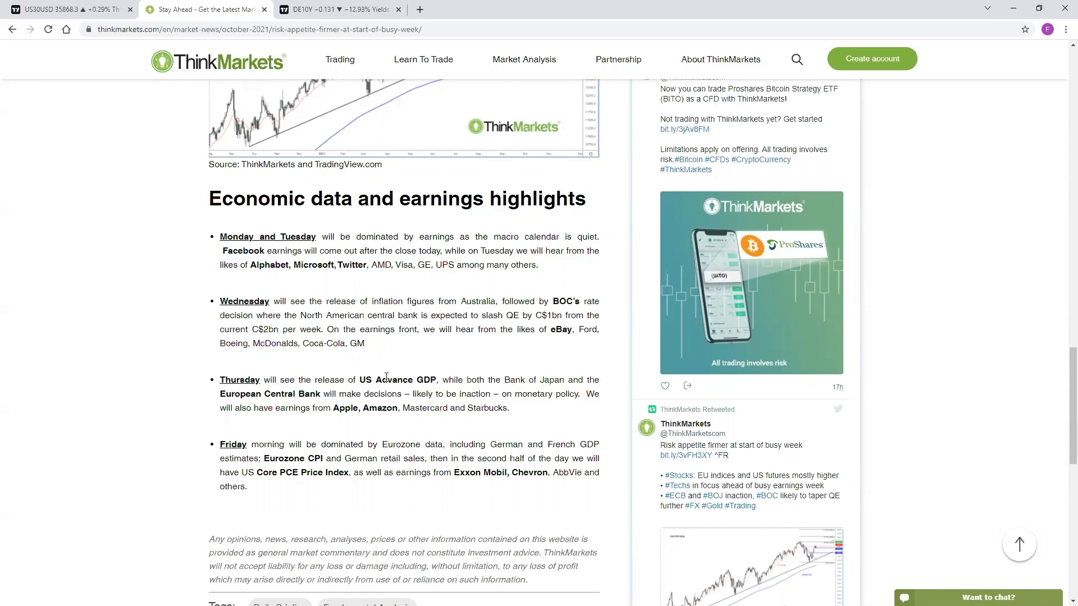
Step: Switch back to TradingView, open the GRXEUR chart and extend the falling trend line to about 15397 on 30 Oct '21
click(67, 11)
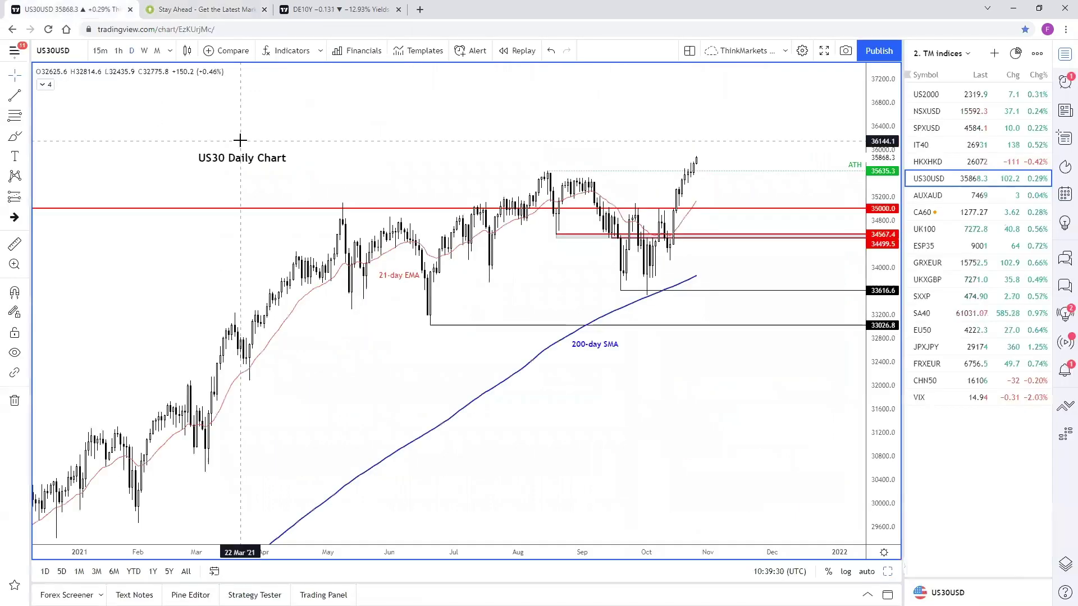
click(938, 269)
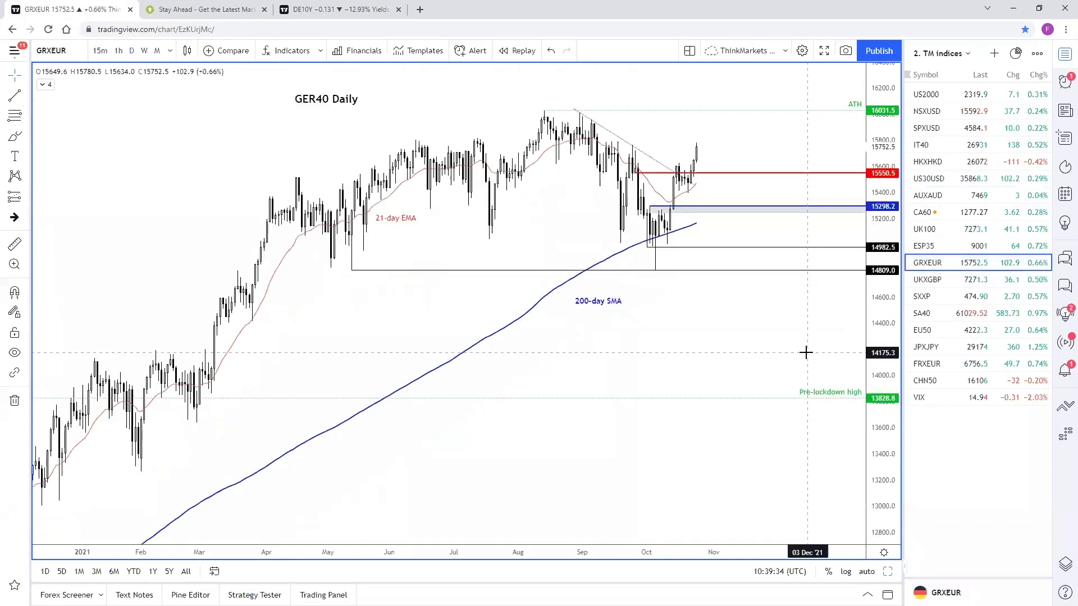
scroll(747, 389, up, 1)
scroll(763, 393, up, 2)
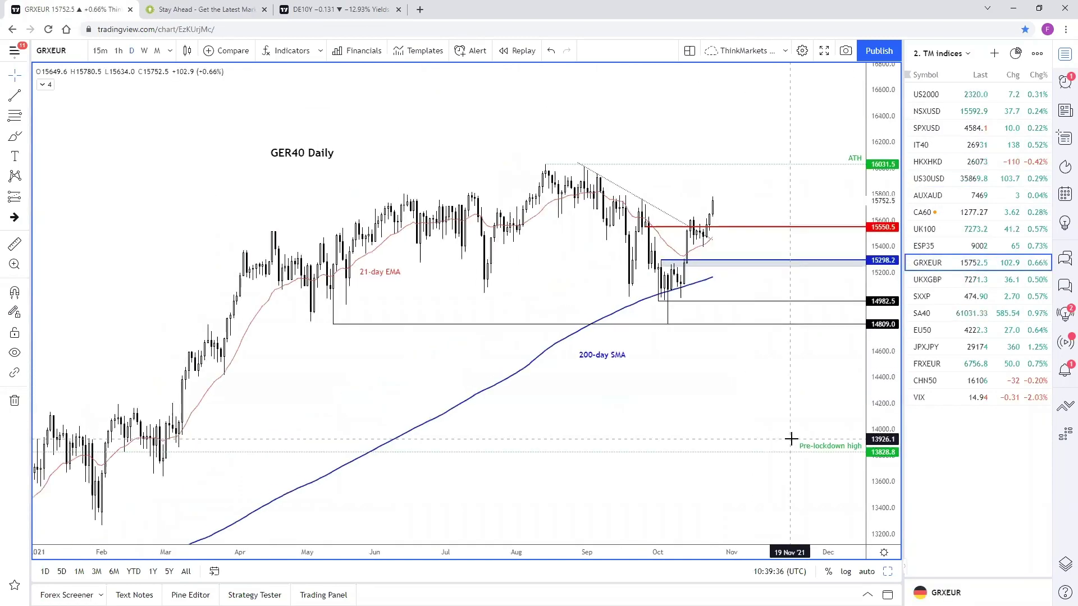
scroll(785, 419, up, 1)
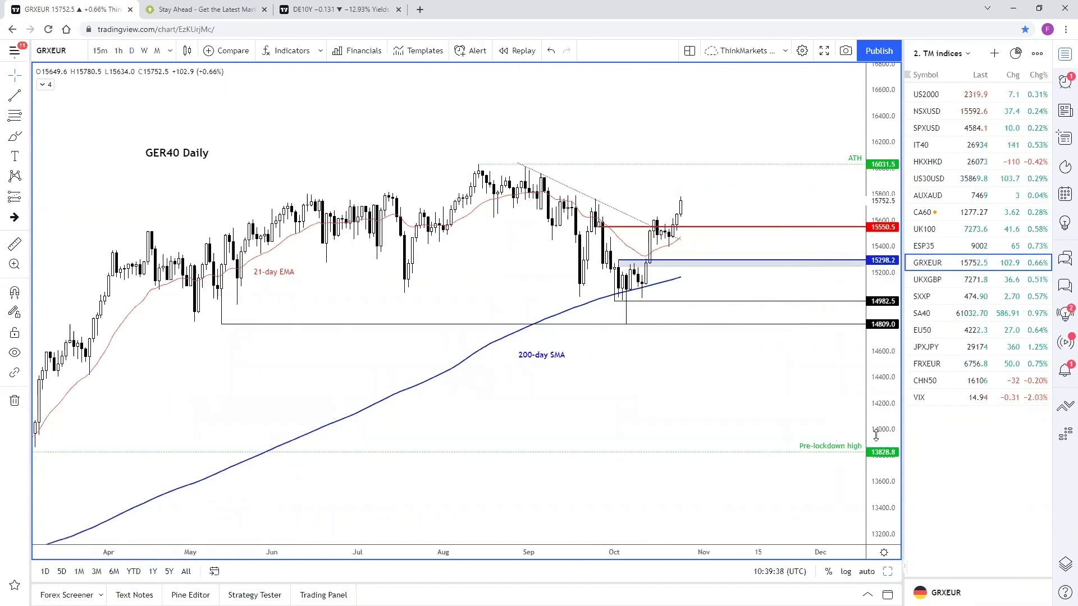
scroll(813, 438, up, 1)
drag(810, 457, 811, 471)
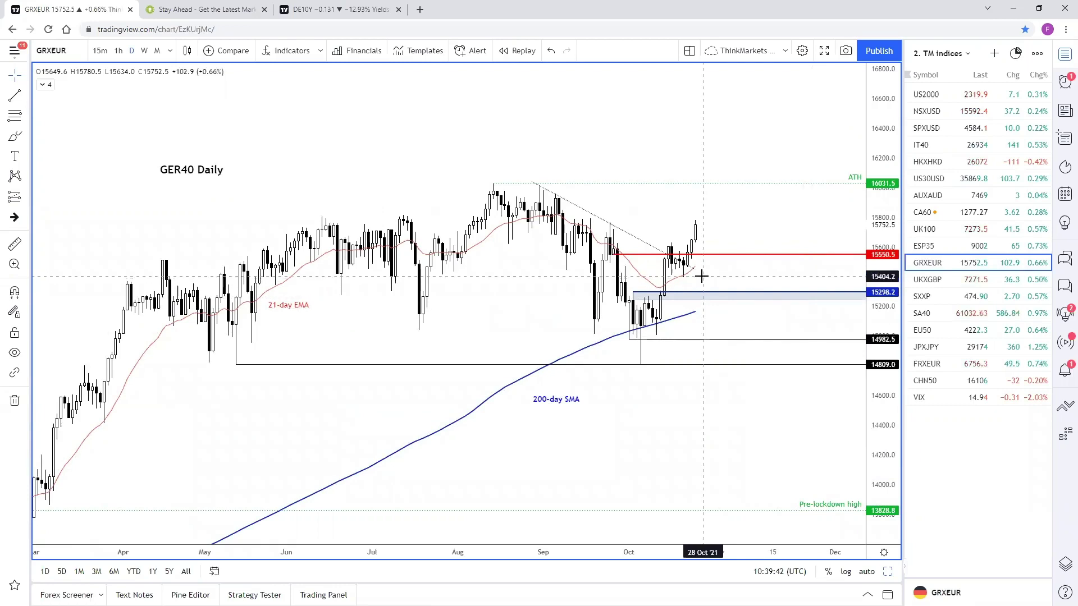
drag(699, 272, 711, 278)
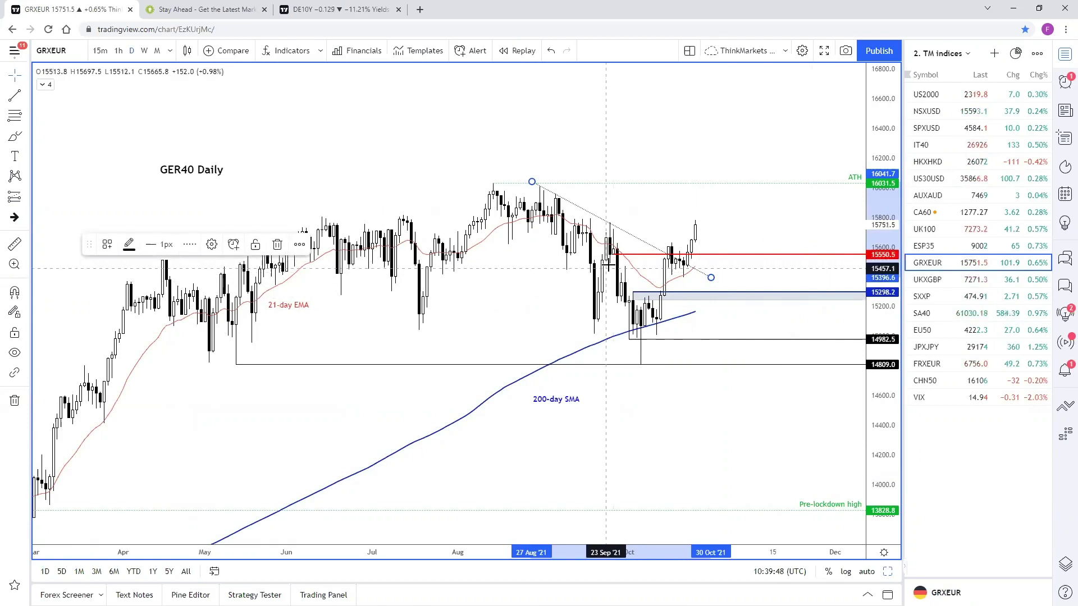
click(531, 291)
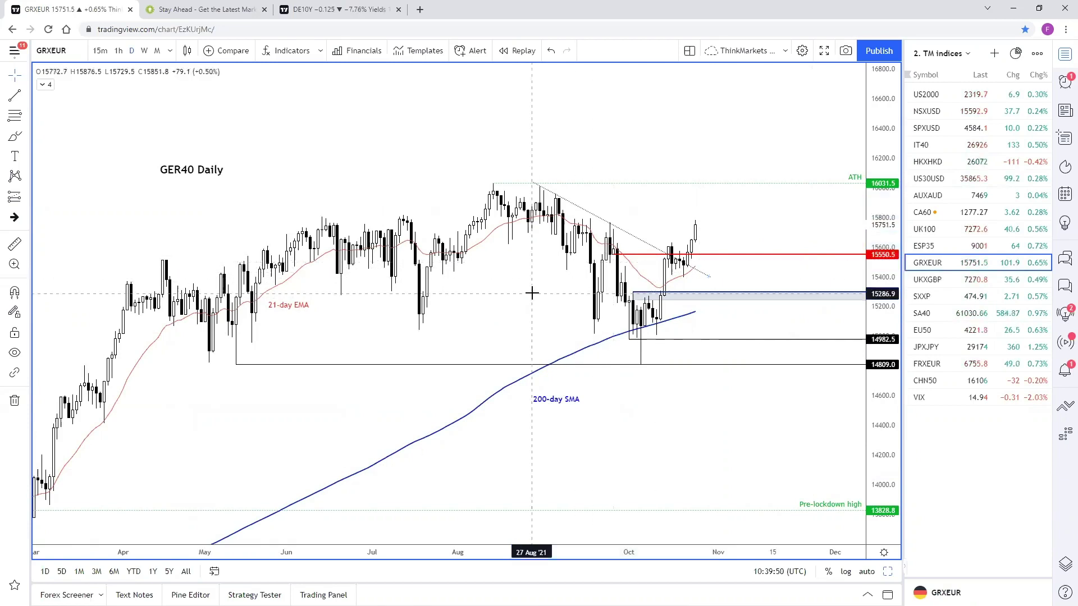
Step: Move the black horizontal ray at 14809 up to the 18 Oct '21 high, snapping it to 15629.3 with Magnet Mode on
drag(562, 314, 562, 329)
drag(868, 443, 887, 398)
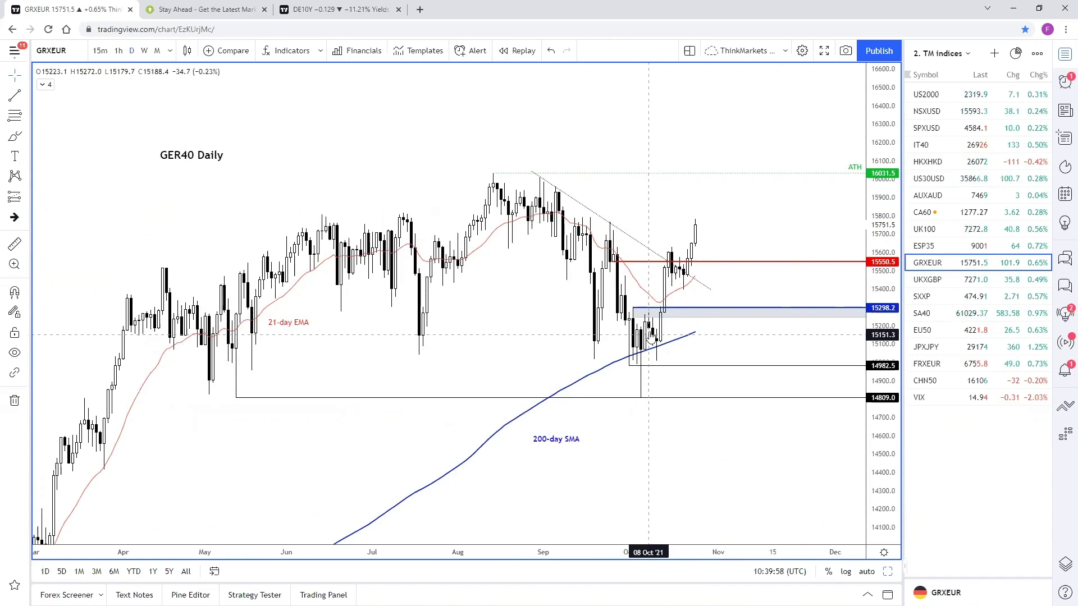
click(652, 309)
drag(654, 311, 655, 310)
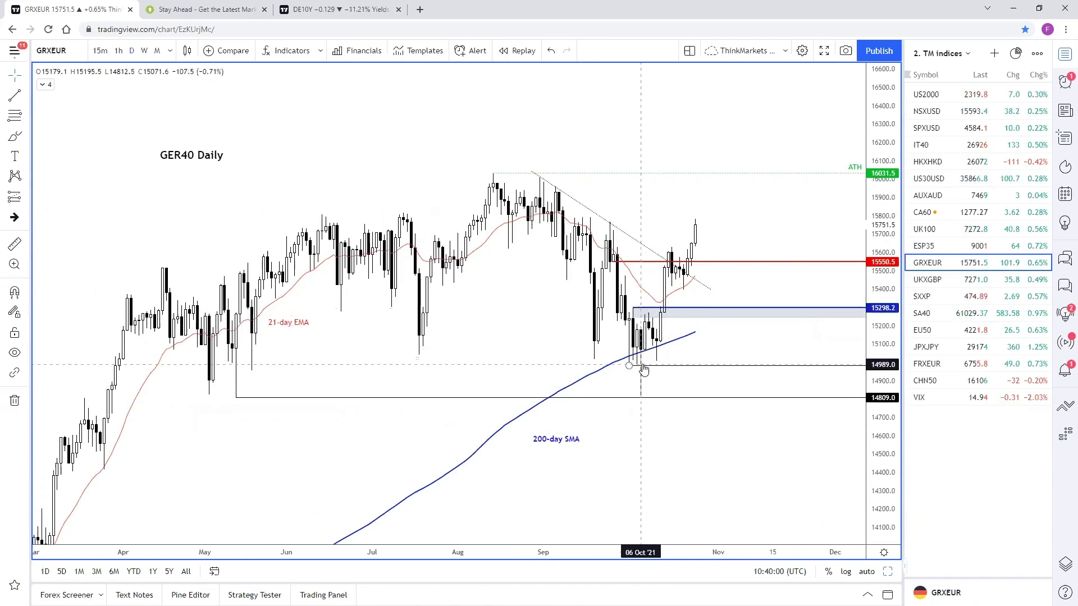
drag(236, 397, 571, 268)
drag(661, 254, 667, 248)
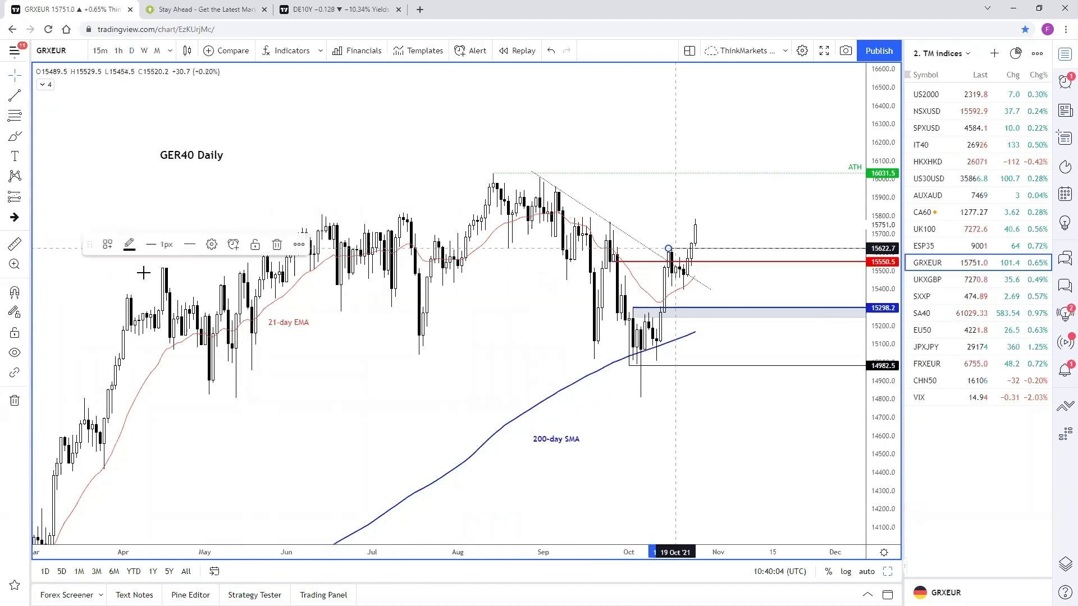
key(ctrl)
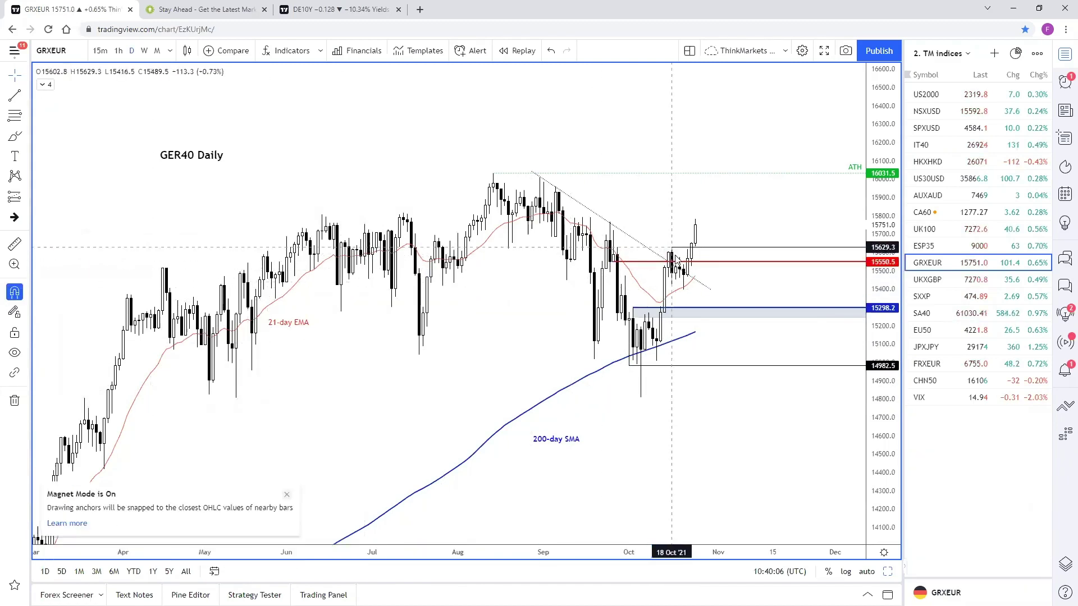
click(674, 251)
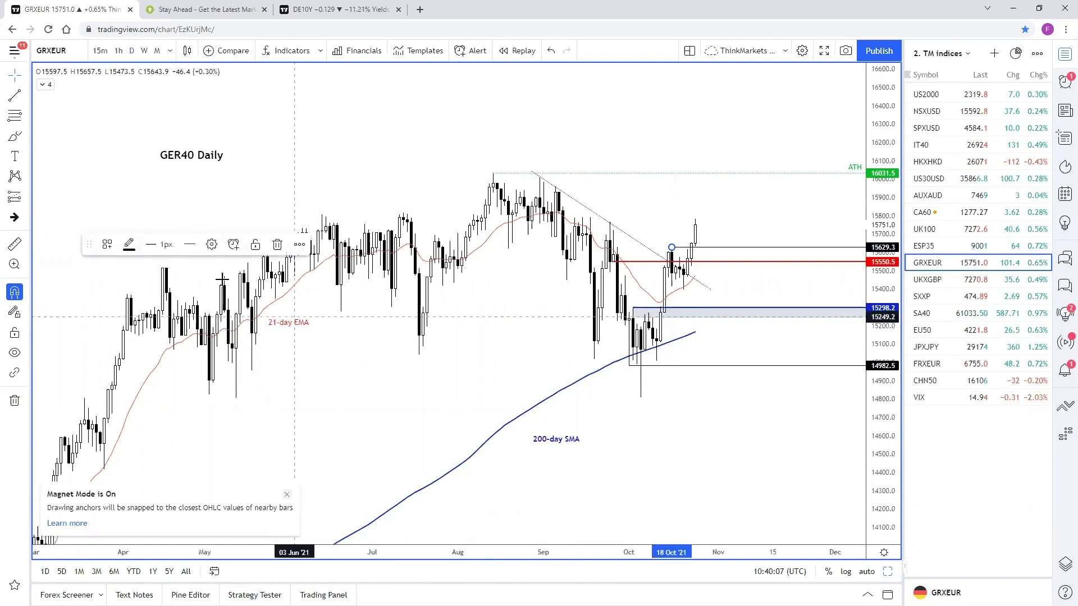
Step: Apply the saved drawing template that makes the 15629.3 ray blue and 2px thick, and dismiss the Magnet Mode notice
click(110, 246)
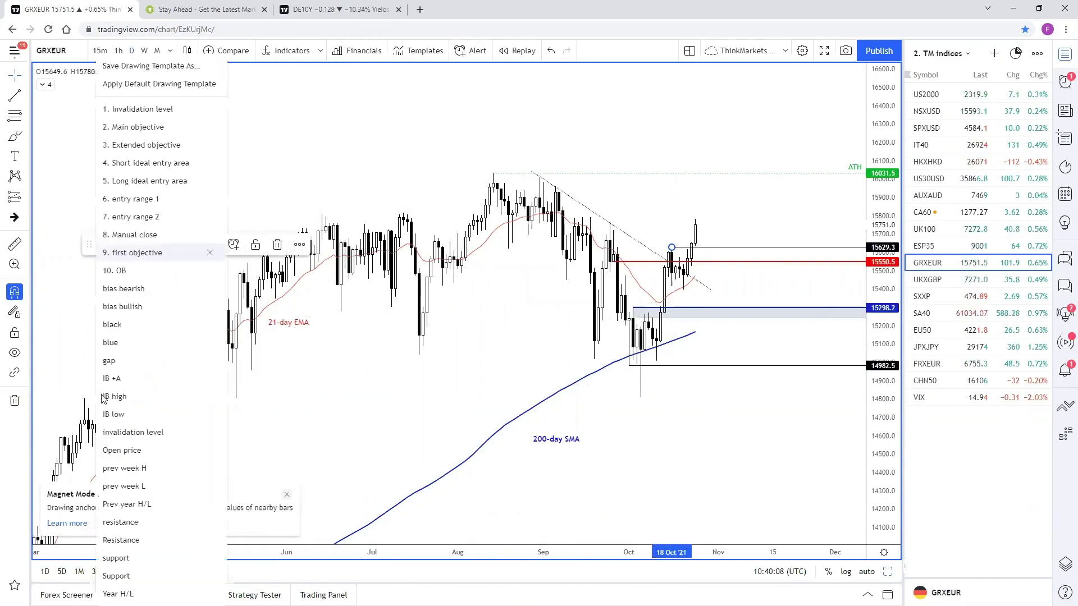
click(126, 540)
click(287, 495)
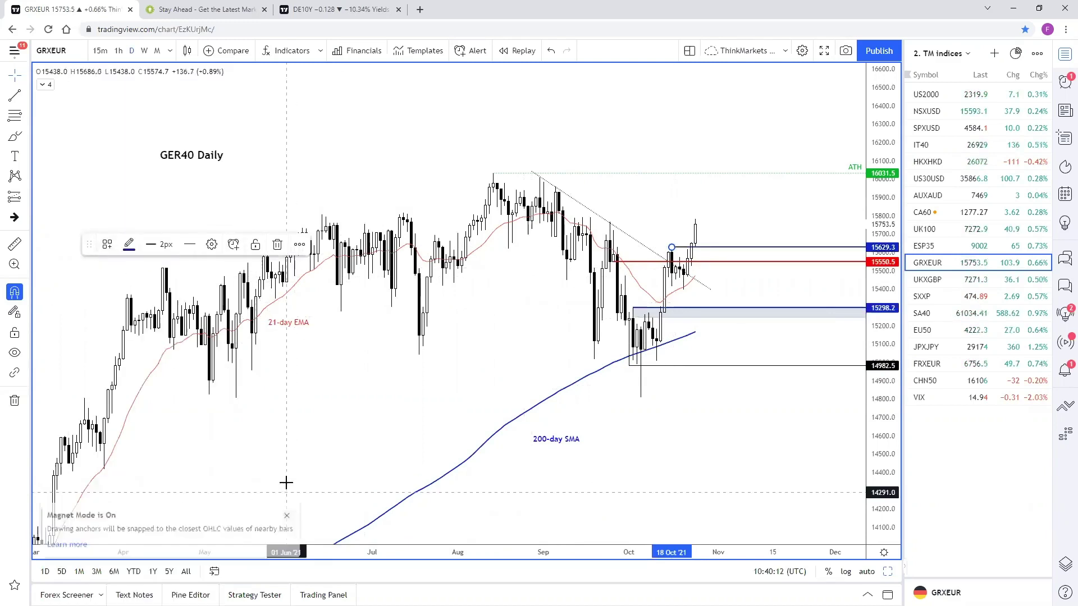
click(397, 344)
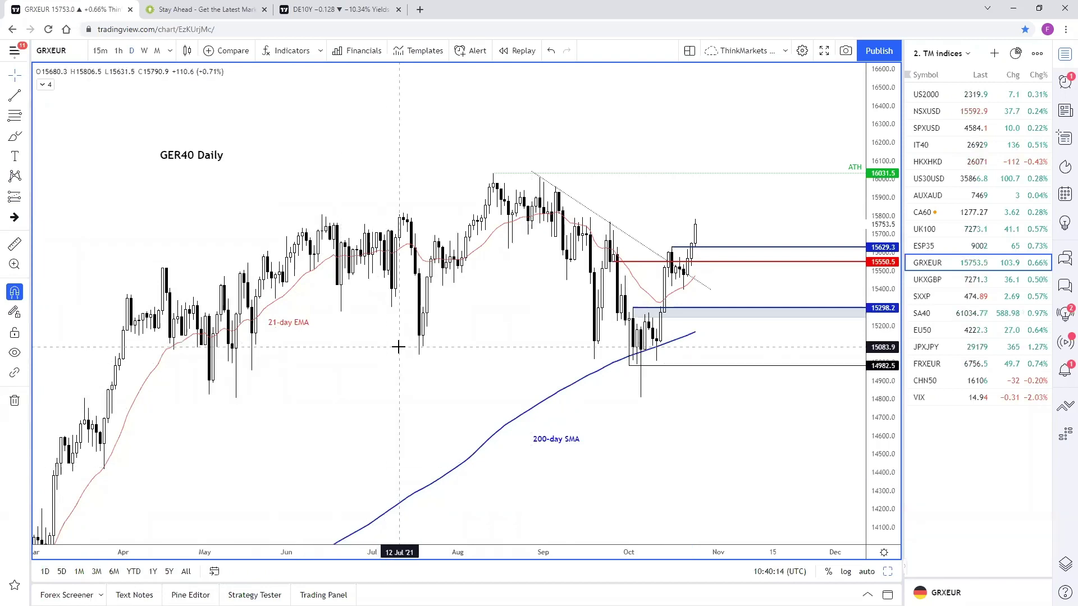
Step: Stretch the shaded zone up to 15629.3 starting at 18 Oct '21, and move the red ray to 15573.5 on 20 Oct '21
mouse_move(627, 328)
mouse_down()
mouse_move(658, 252)
mouse_move(671, 247)
mouse_up()
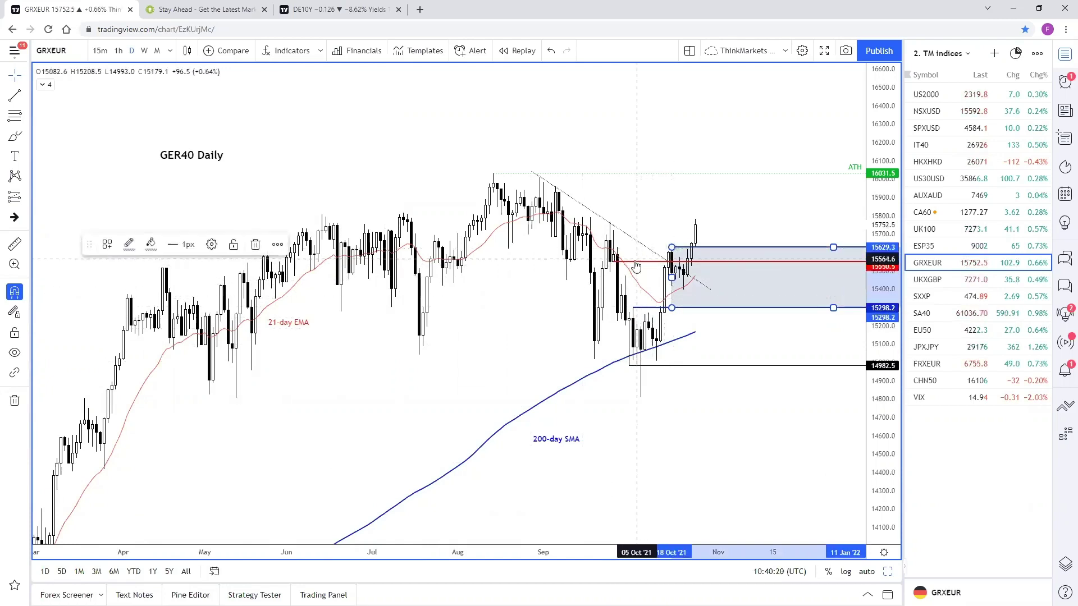
click(661, 263)
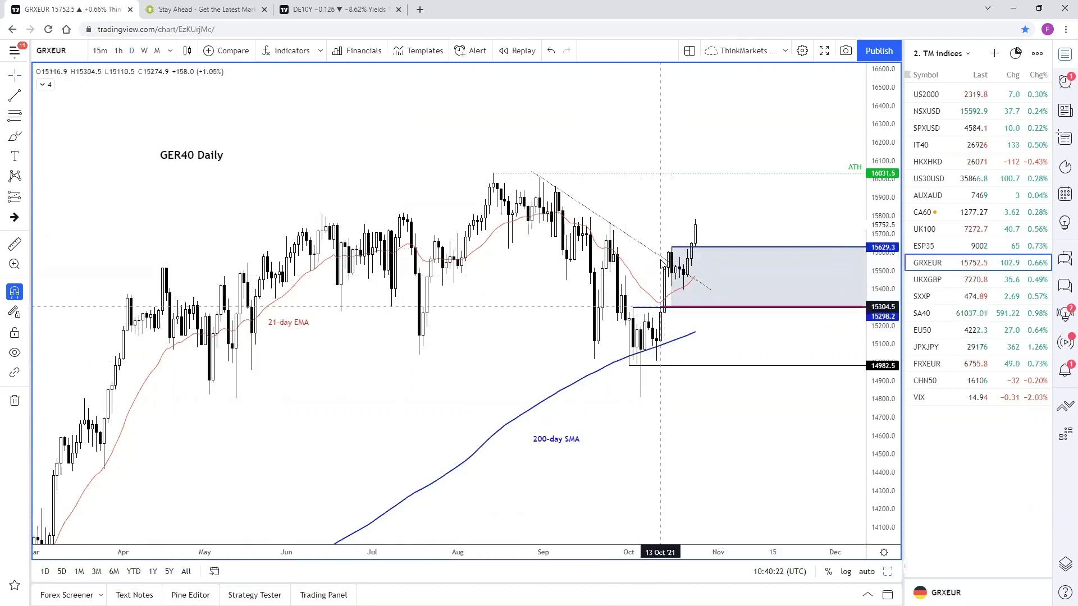
key(alt+j)
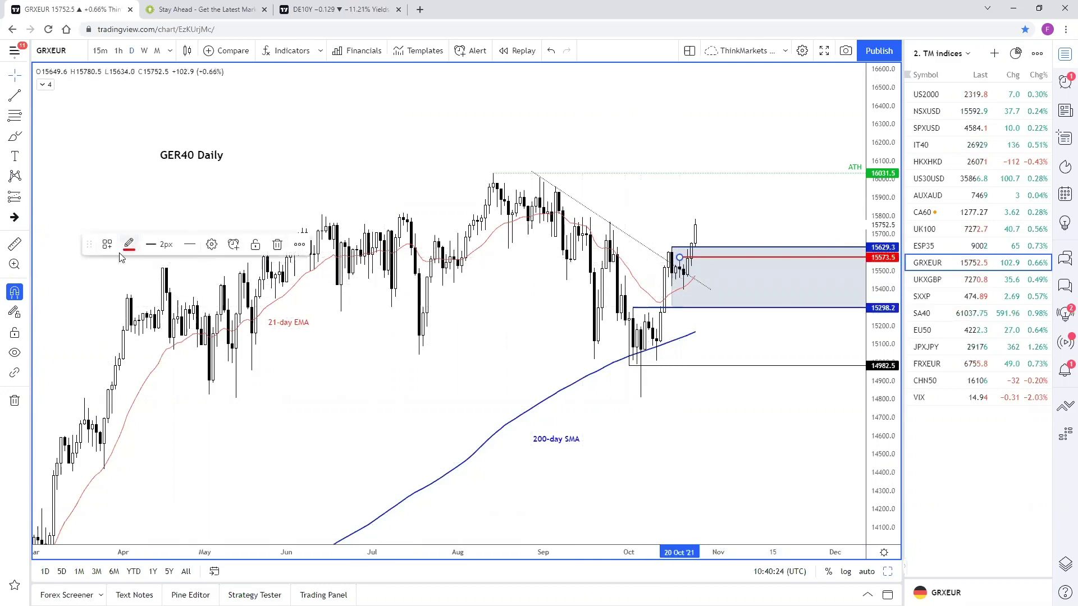
Step: Turn the 15573.5 ray blue with a saved drawing template, and raise the shaded zone's lower edge to that ray
click(107, 244)
click(209, 537)
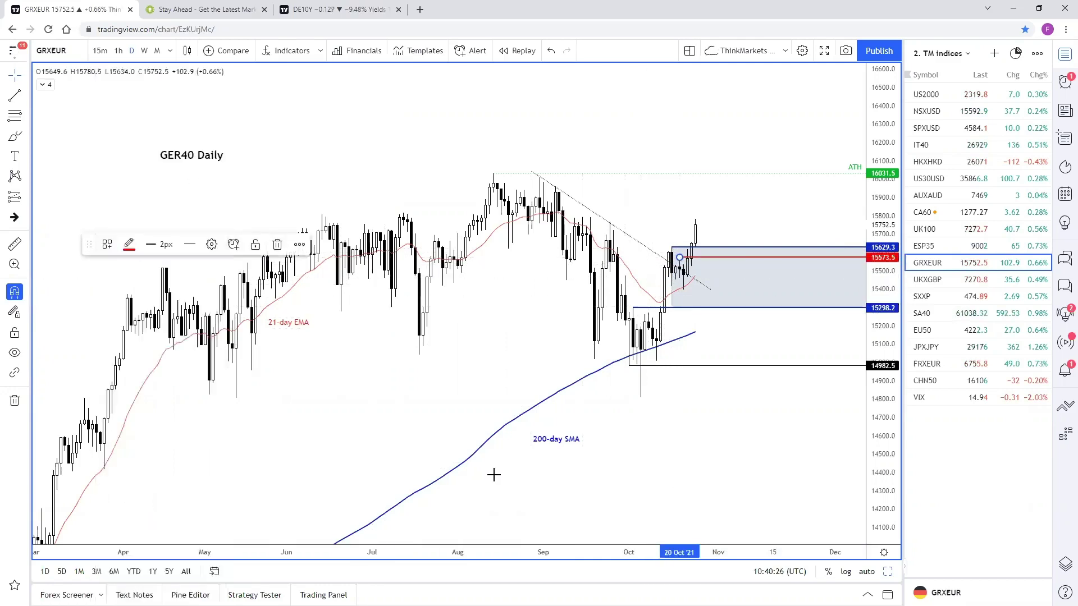
click(672, 307)
drag(672, 308, 672, 251)
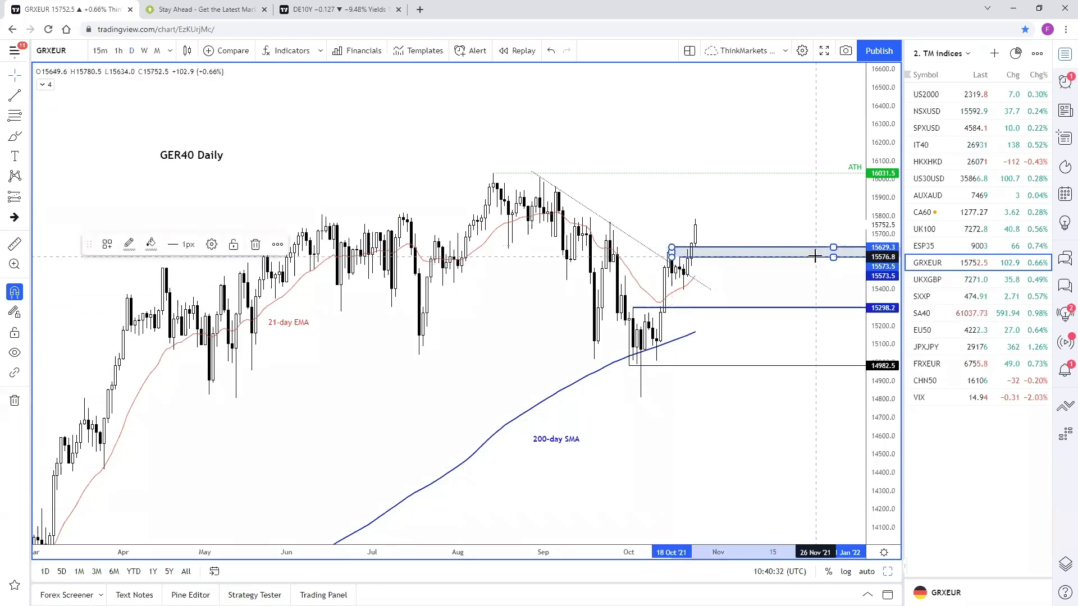
Step: Extend the start of the shaded zone between 15573.5 and 15629.3 back to late September '21
click(801, 281)
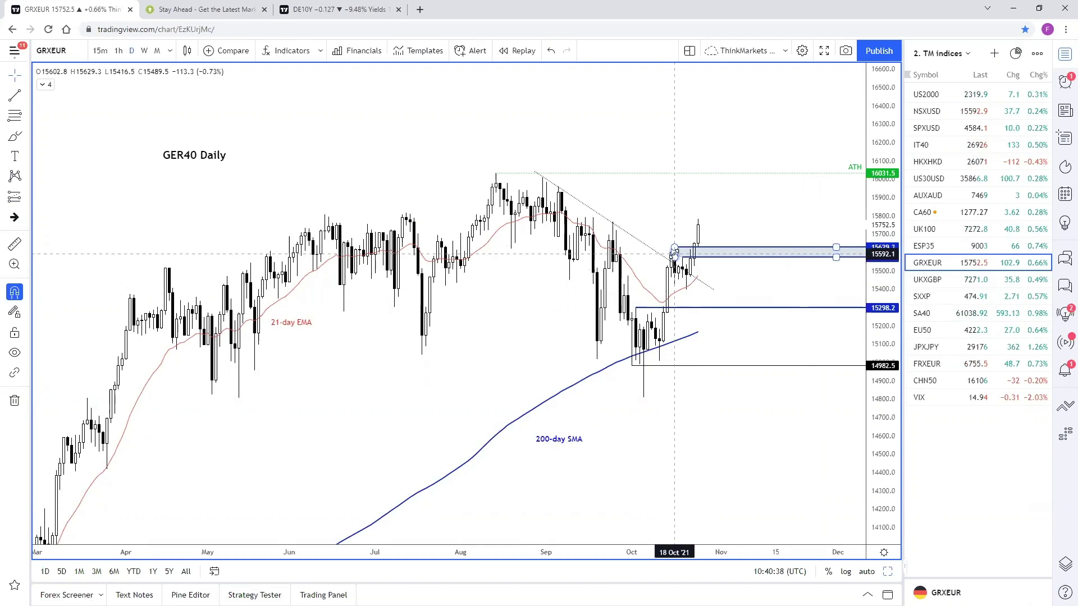
drag(674, 252, 620, 253)
click(523, 260)
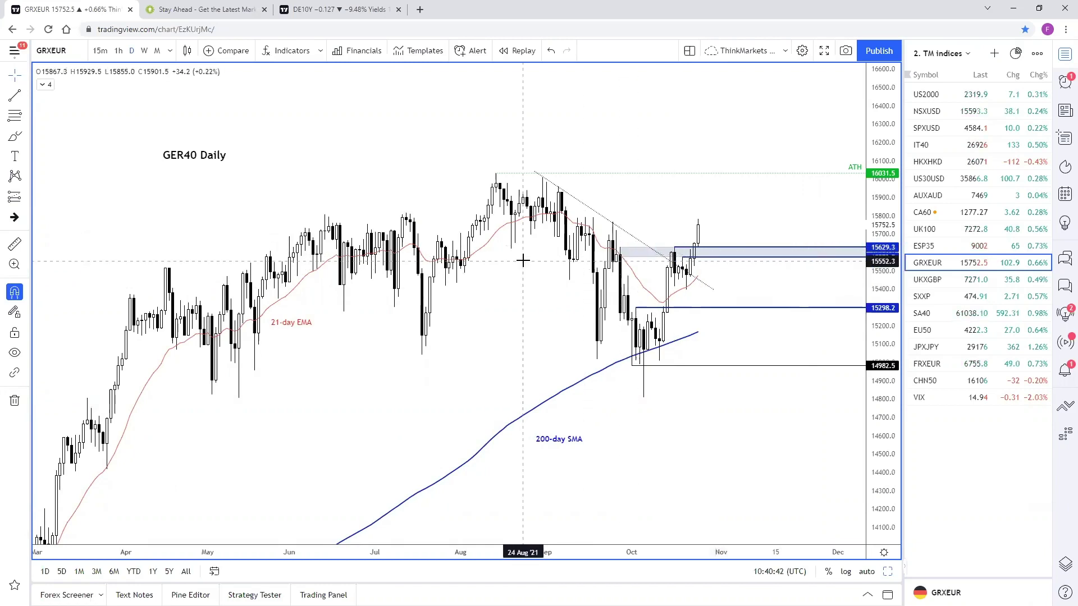
drag(524, 258, 603, 255)
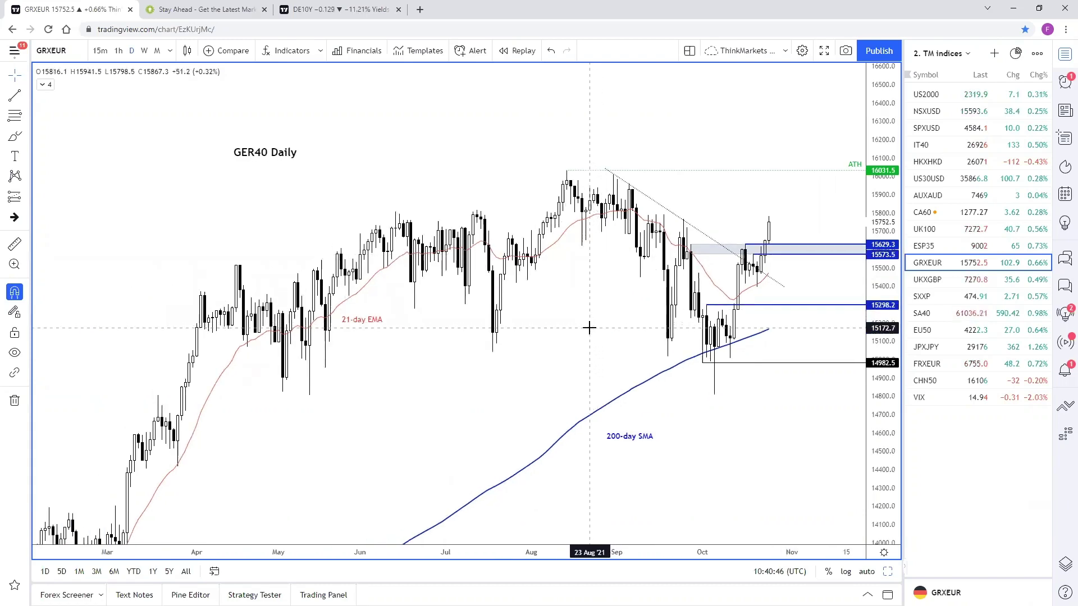
scroll(517, 335, up, 3)
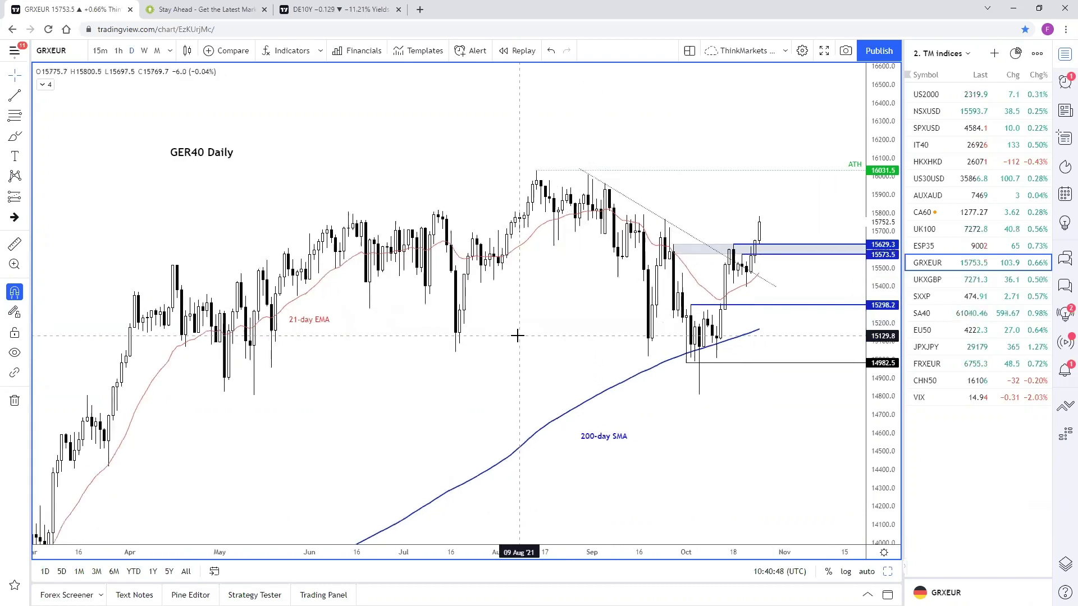
Step: Move the GER40 Daily title to about 16260.5 on 20 May '21, and the 21-day EMA label to about 15531.3 in early August '21
drag(146, 159, 263, 142)
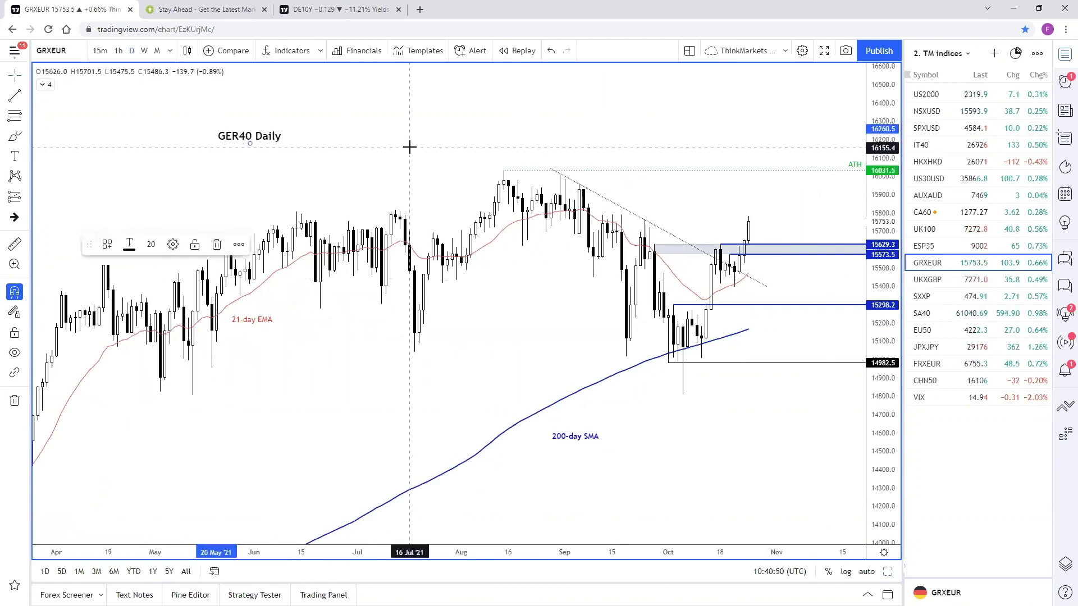
drag(402, 157, 363, 174)
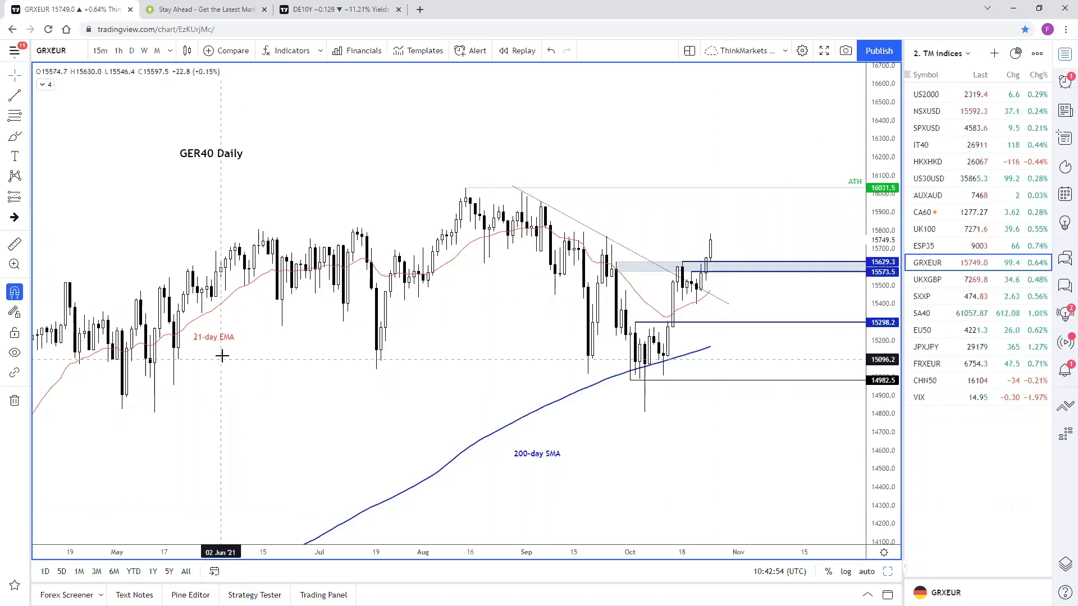
drag(220, 343, 479, 289)
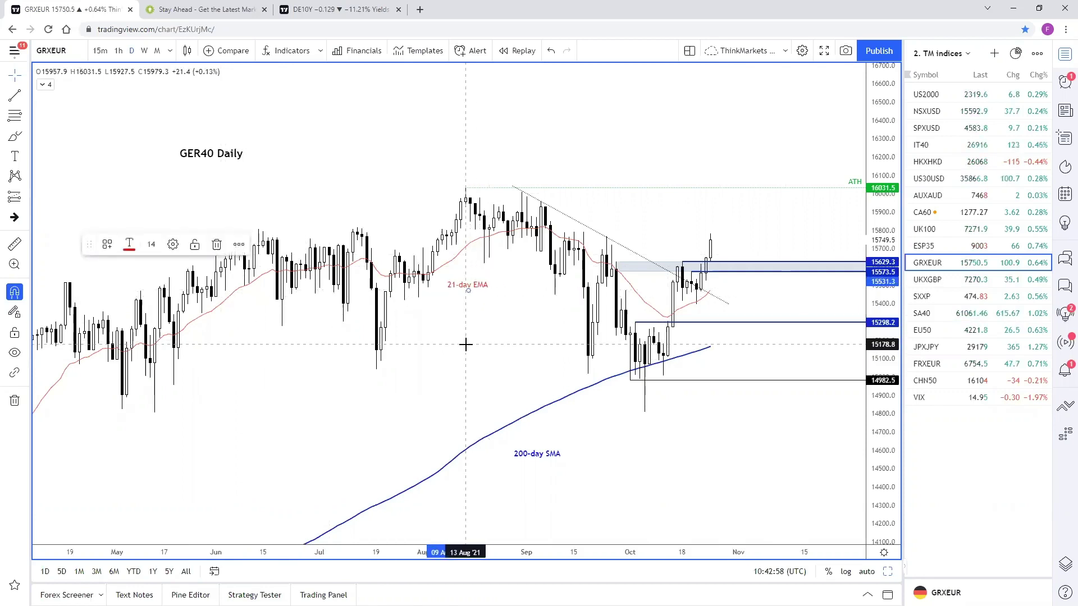
Step: Enlarge the recent price action and reposition the GER40 Daily title above the late June '21 candles
scroll(460, 360, up, 1)
drag(447, 378, 571, 373)
scroll(571, 373, up, 2)
drag(120, 156, 283, 150)
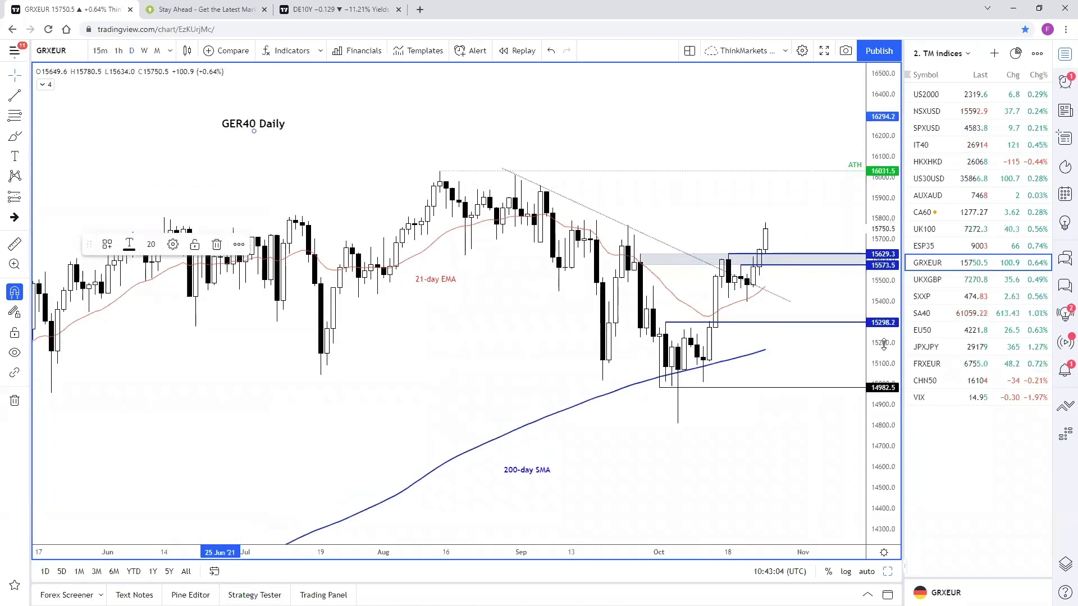
drag(279, 137, 285, 153)
click(342, 181)
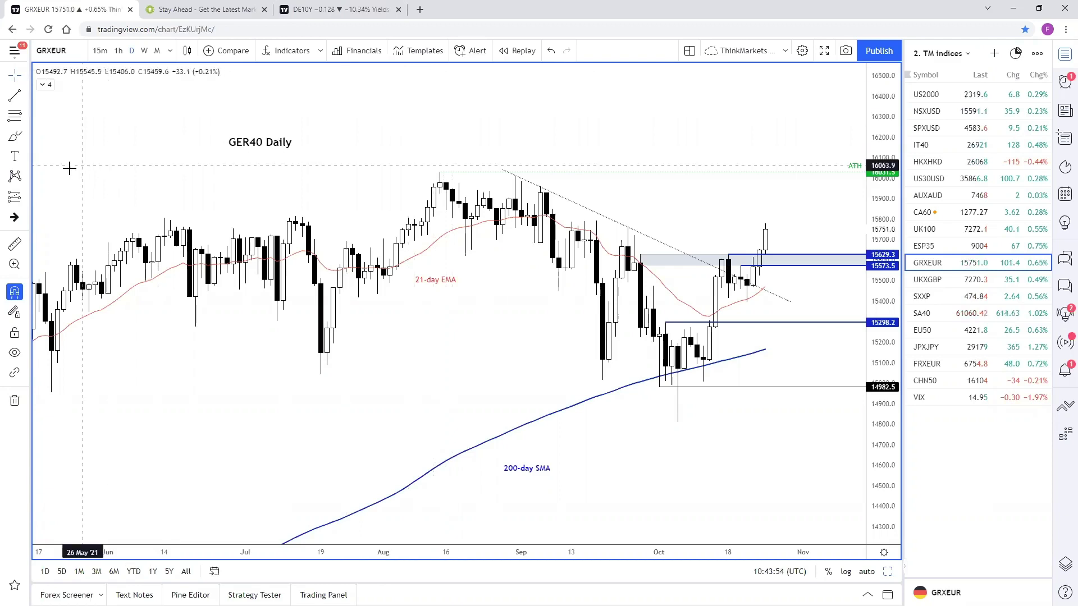
Step: Draw a Fib Retracement from the 13 Aug '21 high at 16031.5 to the 6 Oct '21 low at 14812.5
click(18, 123)
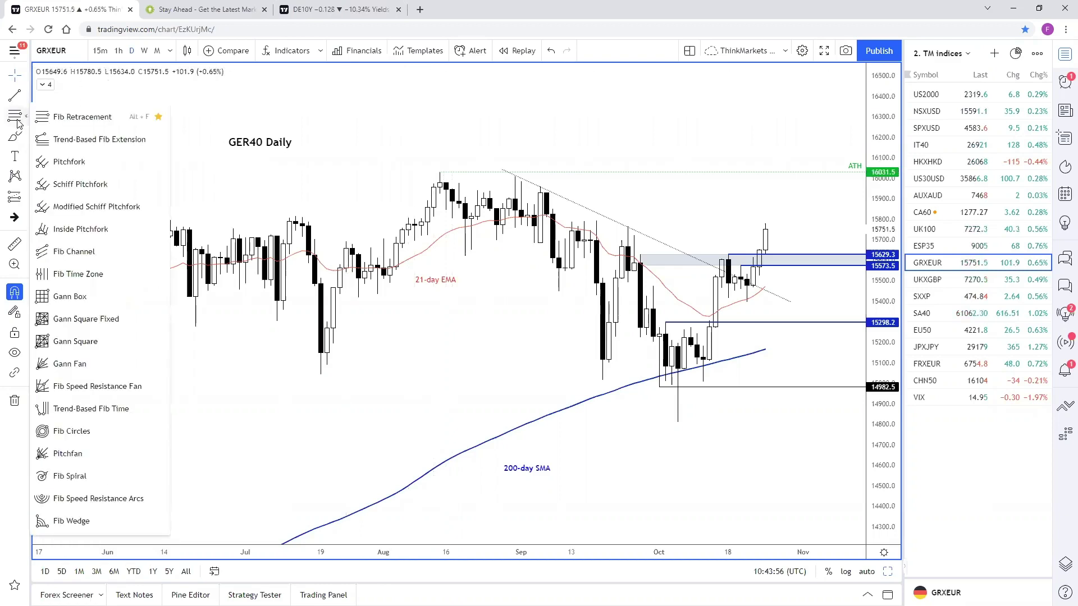
click(78, 117)
click(440, 171)
click(678, 421)
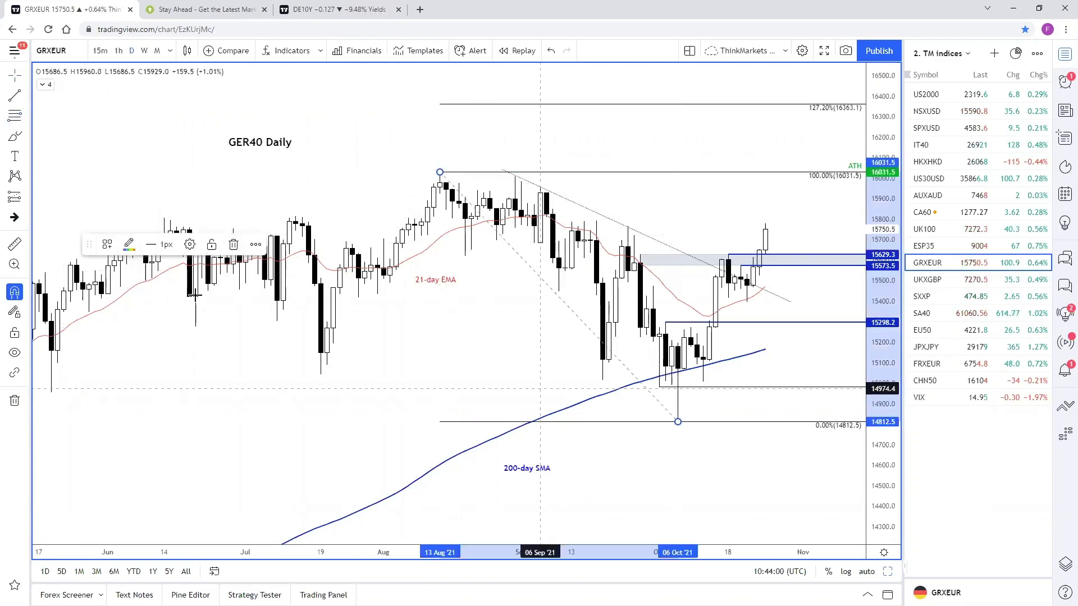
Step: Apply the Fib black 61.8 drawing template to the retracement and turn off its 0.618 level
click(107, 244)
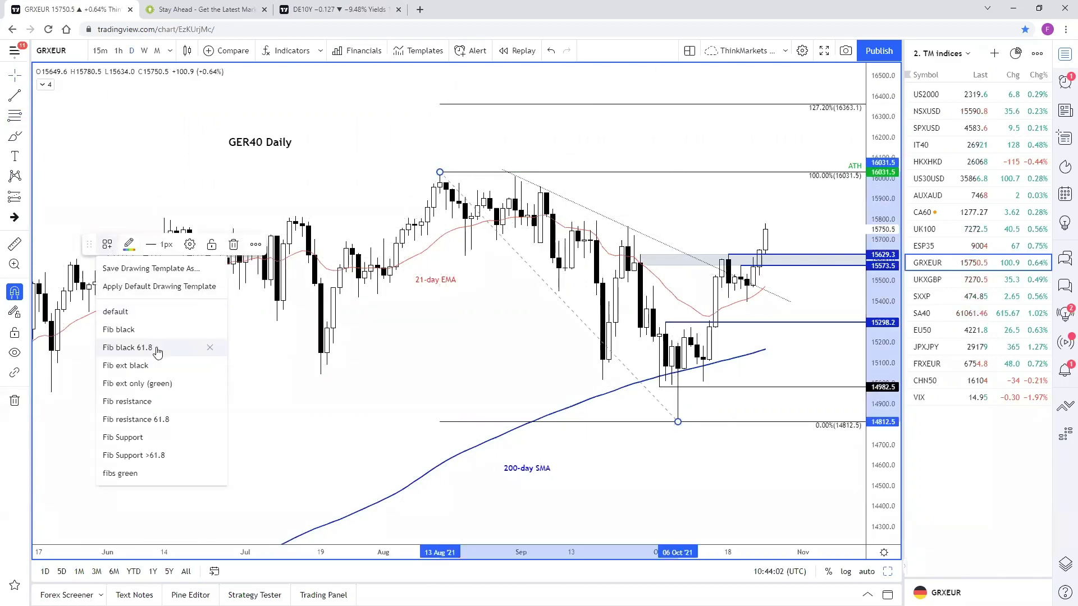
click(127, 347)
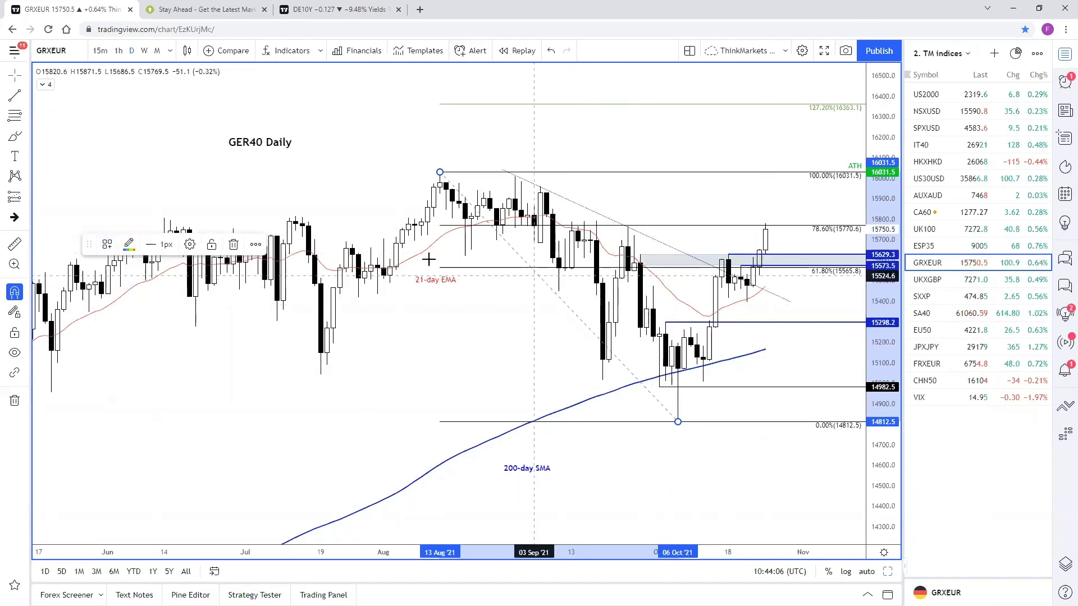
click(189, 245)
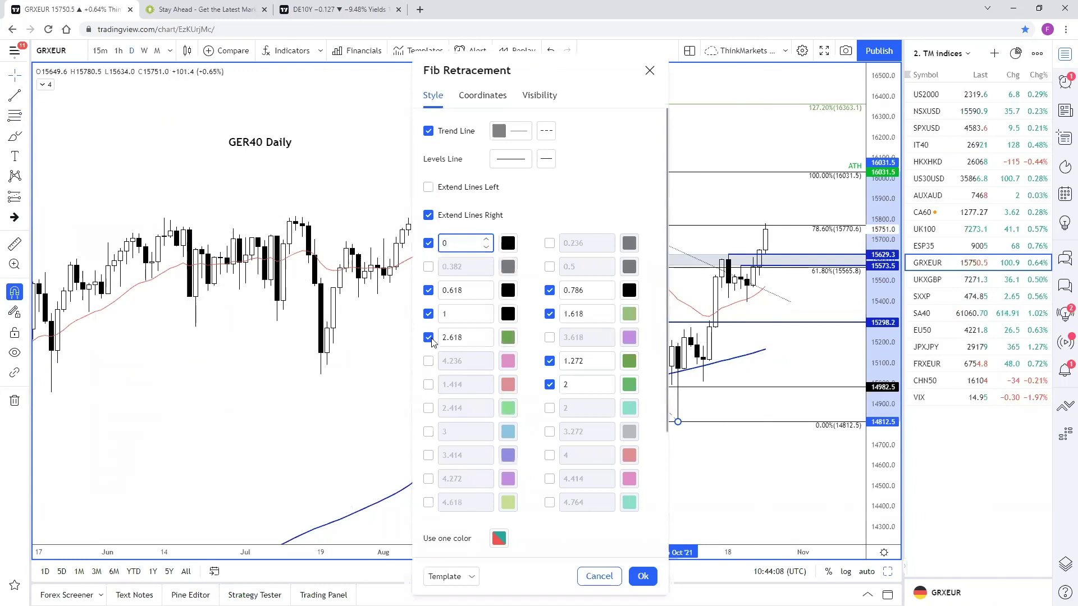
click(428, 290)
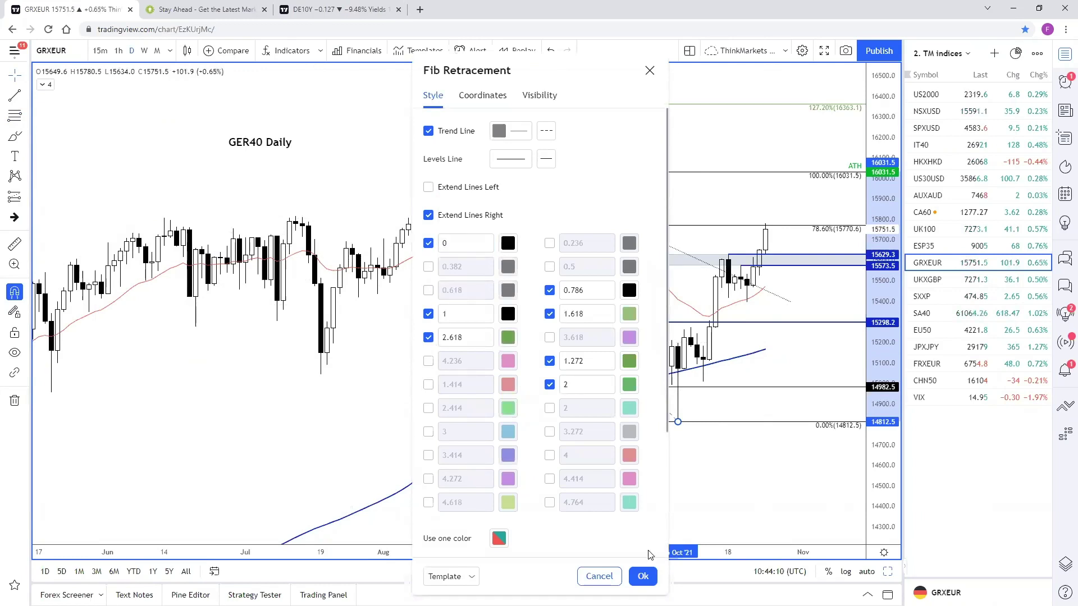
click(642, 576)
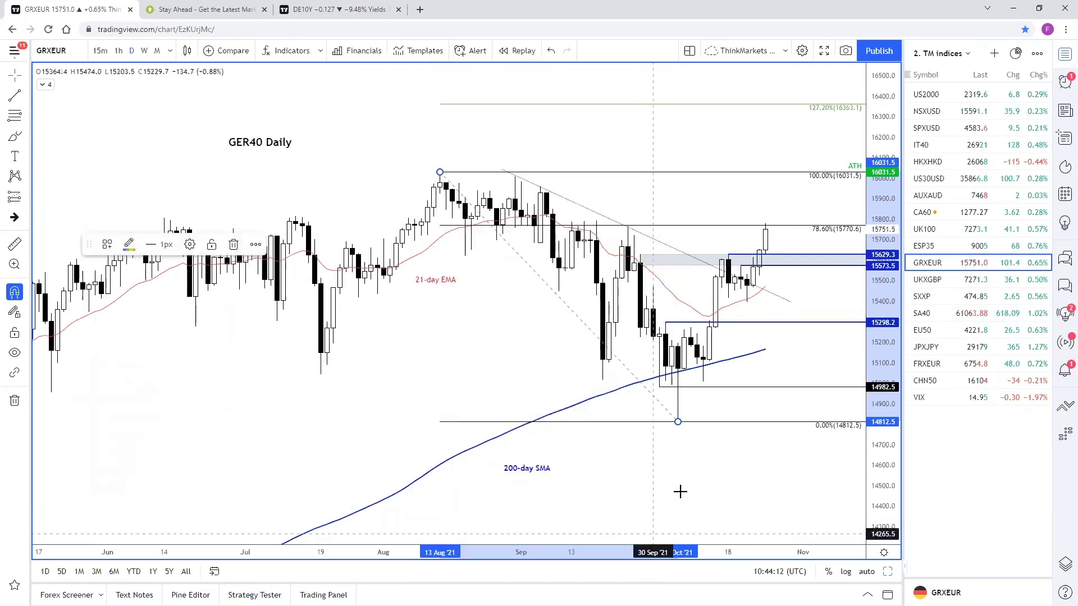
click(733, 482)
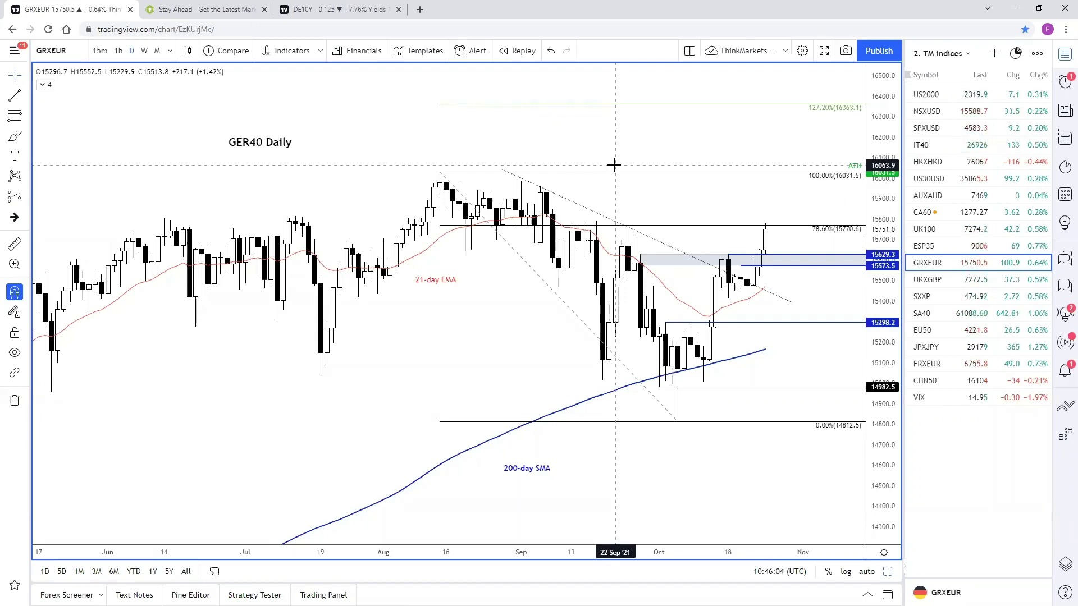
Step: Switch to the TM FOREX watchlist and open the EURGBP chart
click(964, 57)
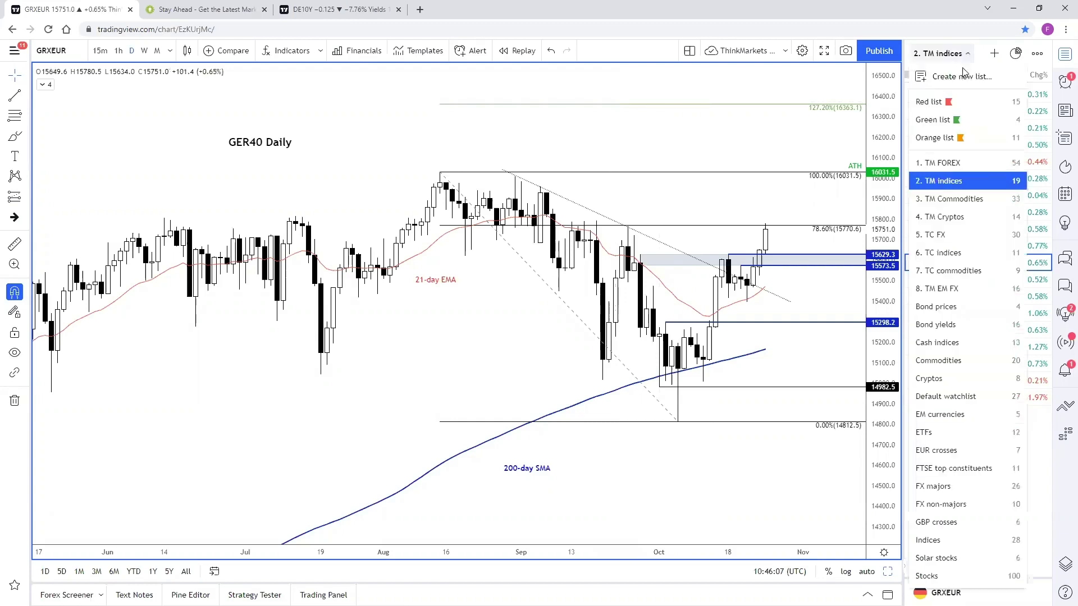
click(983, 164)
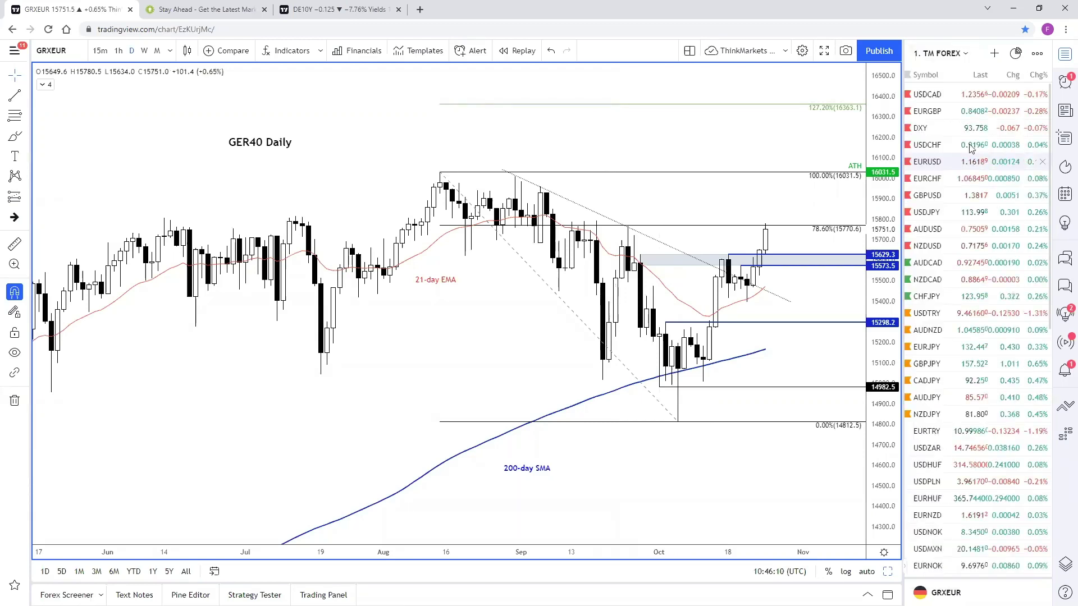
click(952, 114)
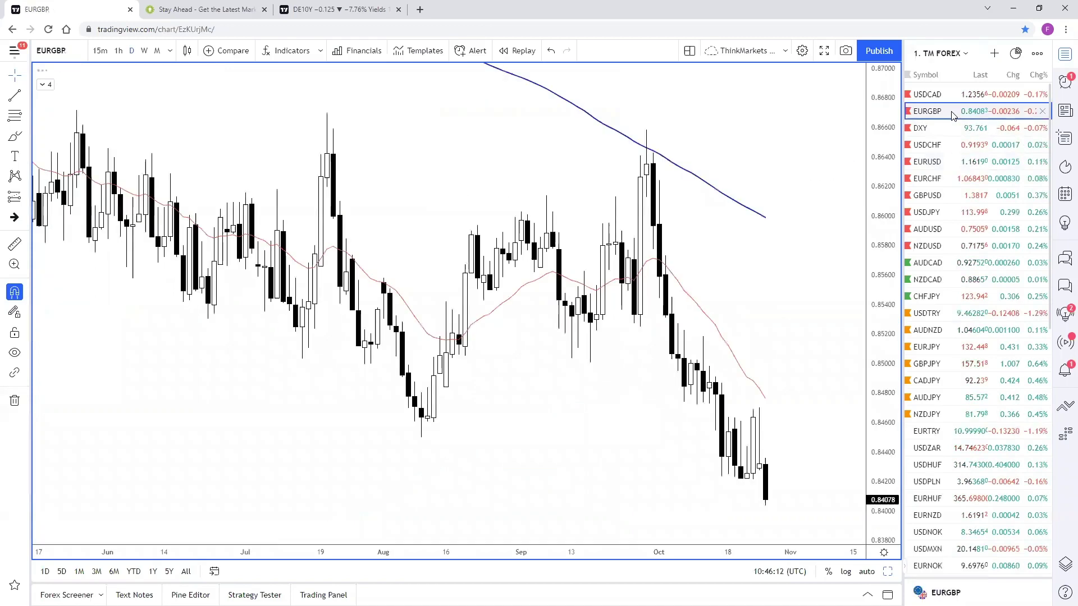
Step: Examine EURGBP's daily price history back to 2016 around the 0.84072 and 0.83000 support lines
scroll(840, 224, down, 5)
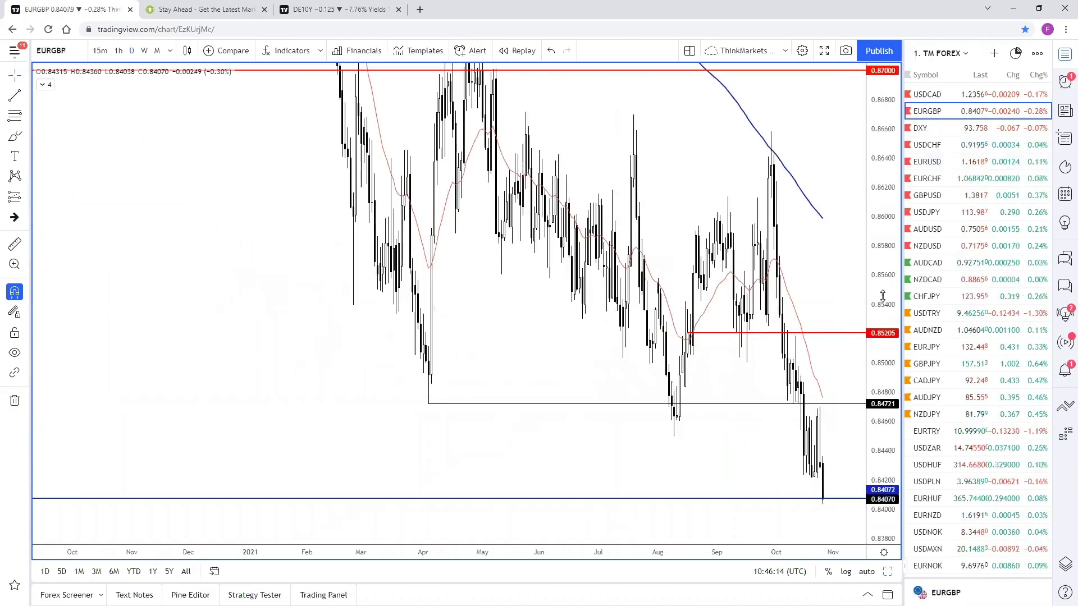
scroll(866, 405, down, 4)
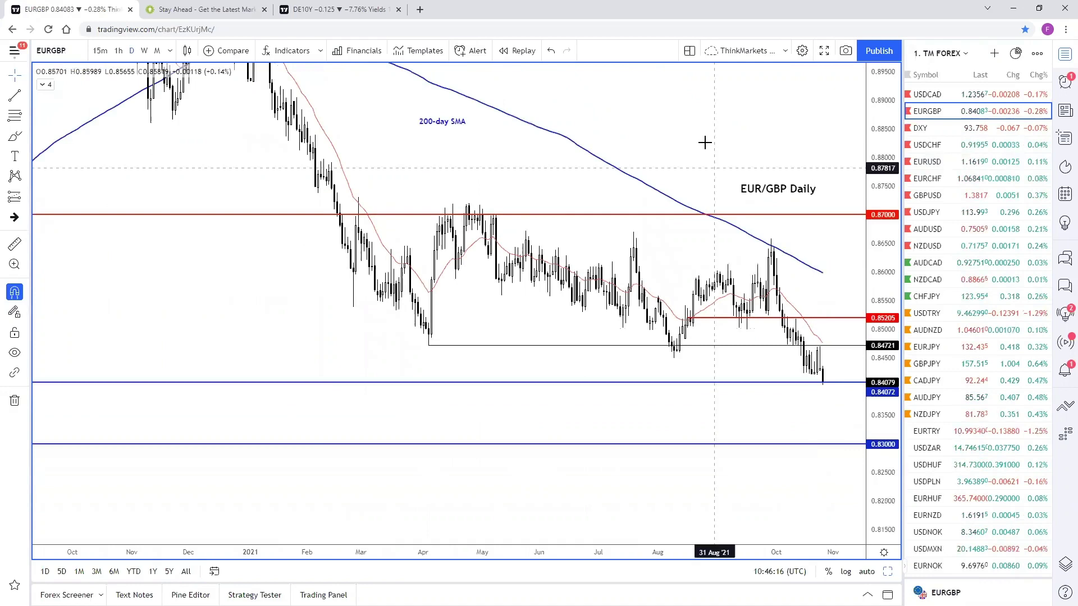
drag(715, 131, 679, 175)
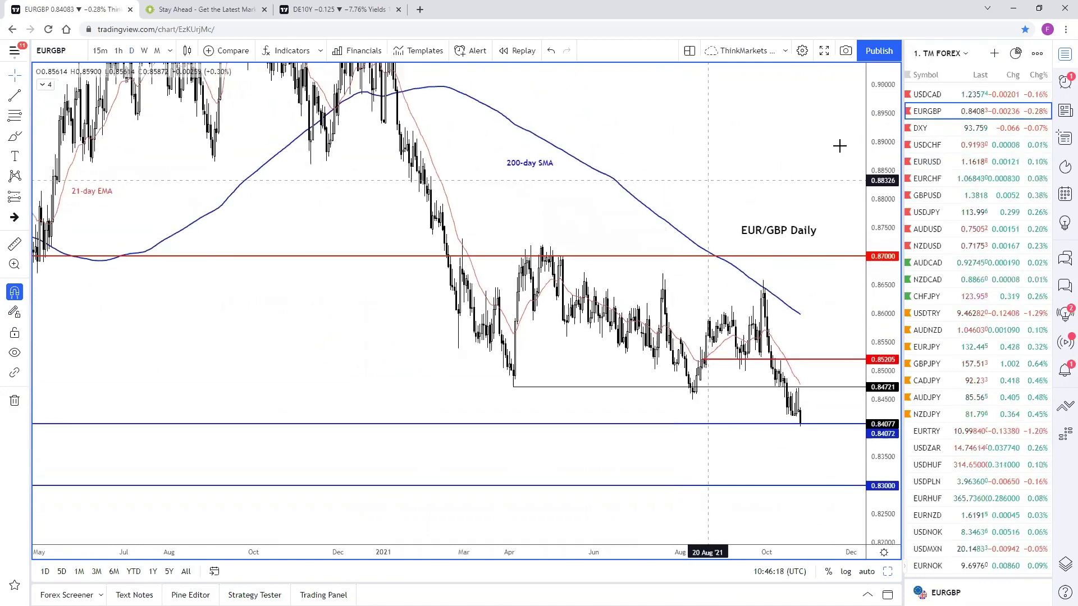
drag(884, 106, 875, 225)
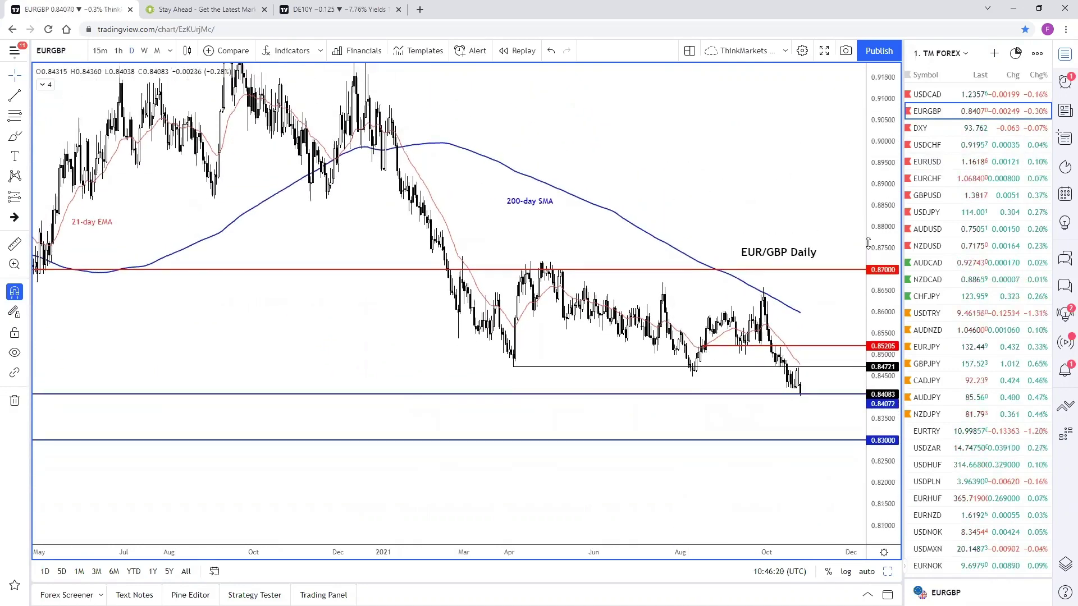
scroll(831, 281, down, 2)
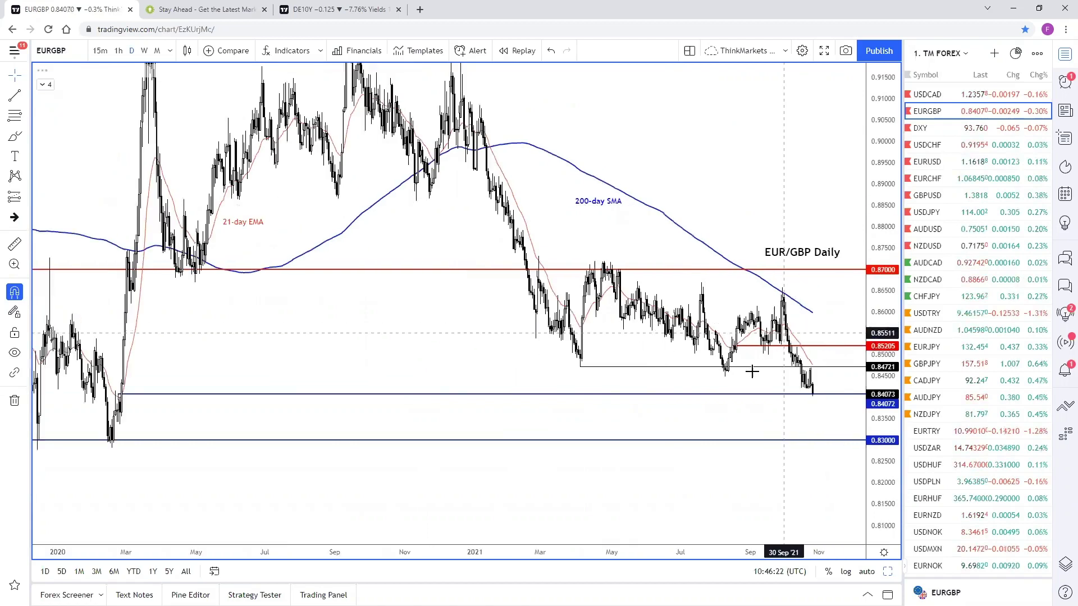
drag(875, 143, 870, 209)
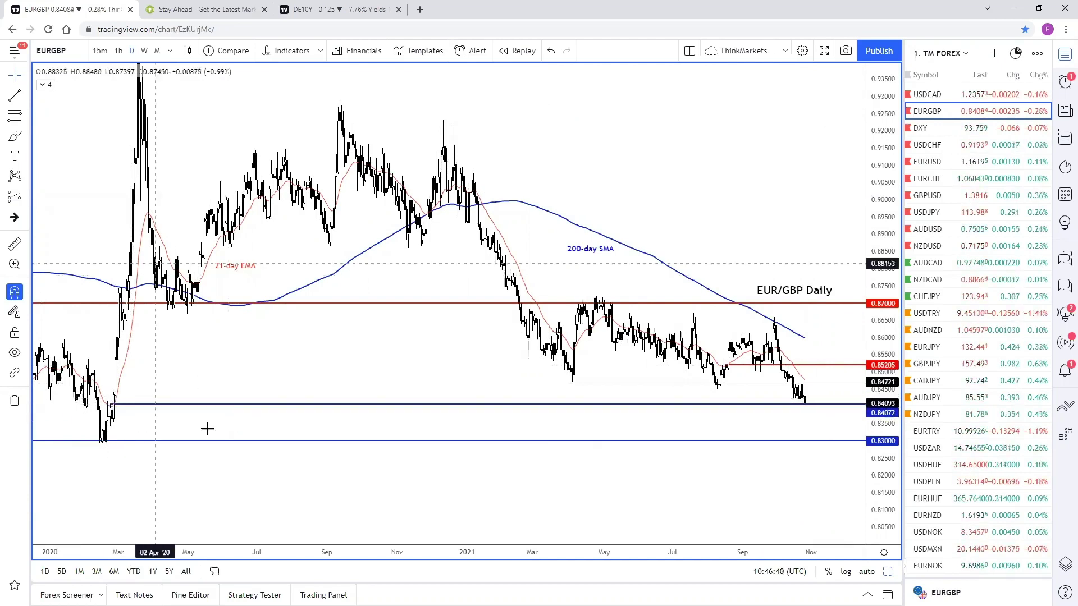
scroll(662, 443, down, 2)
scroll(823, 445, down, 2)
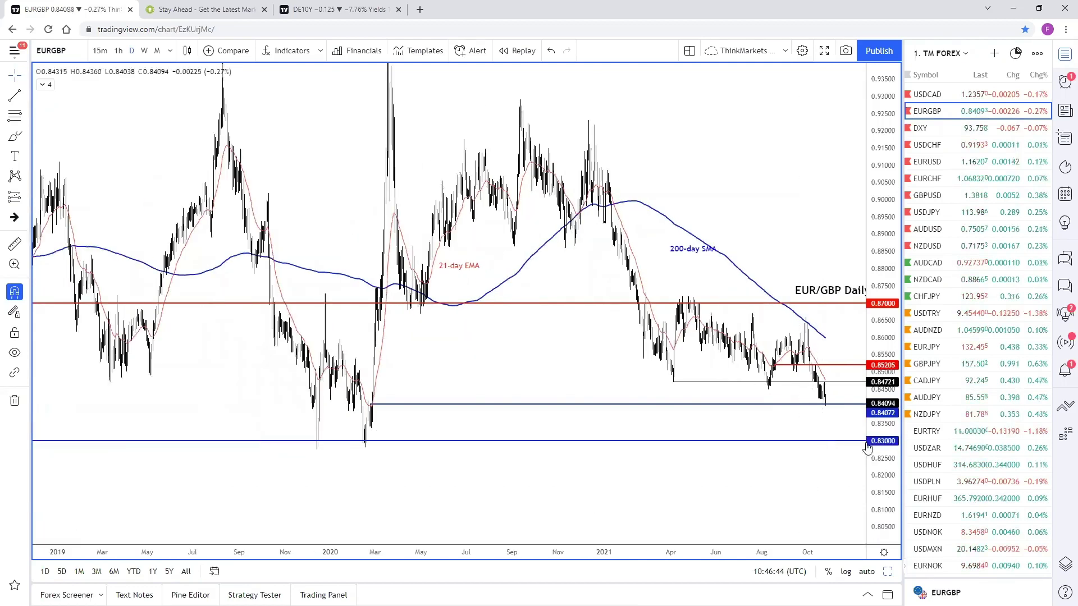
scroll(848, 443, down, 1)
scroll(846, 446, down, 2)
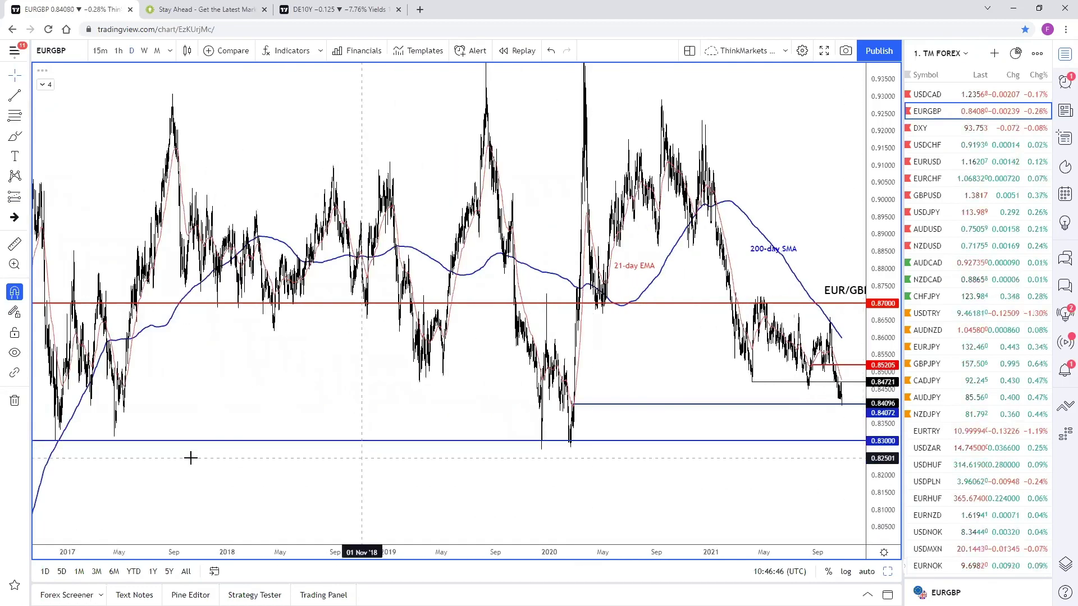
scroll(168, 449, down, 1)
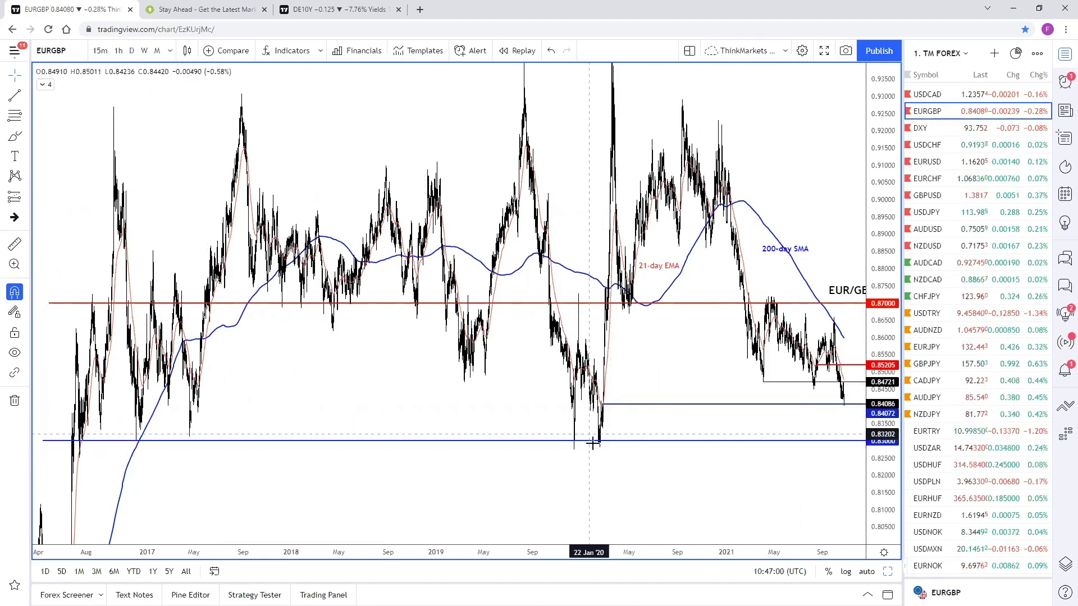
scroll(628, 466, down, 3)
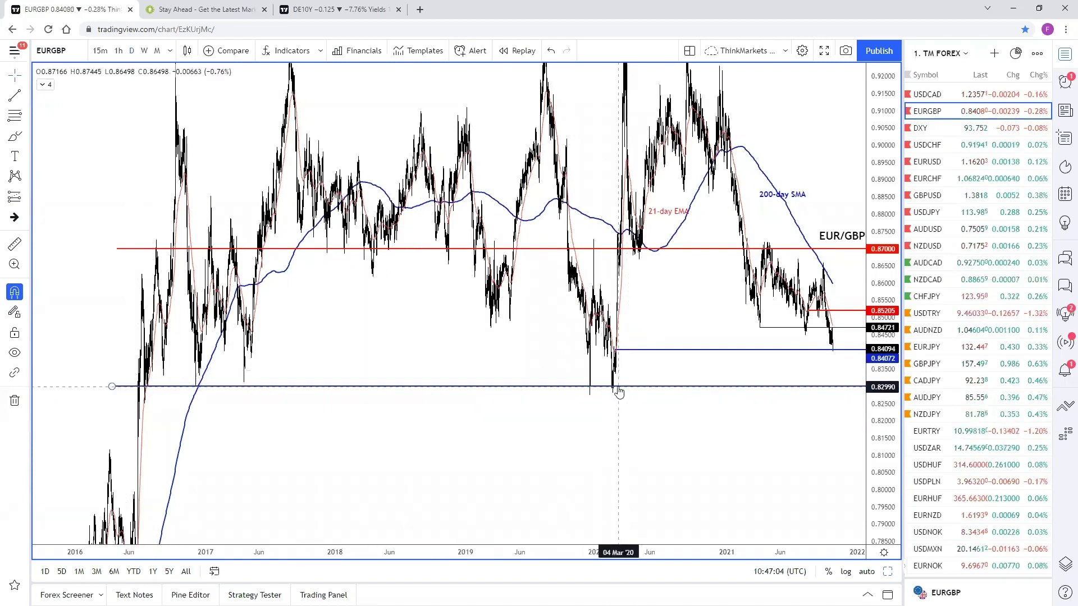
drag(881, 387, 881, 427)
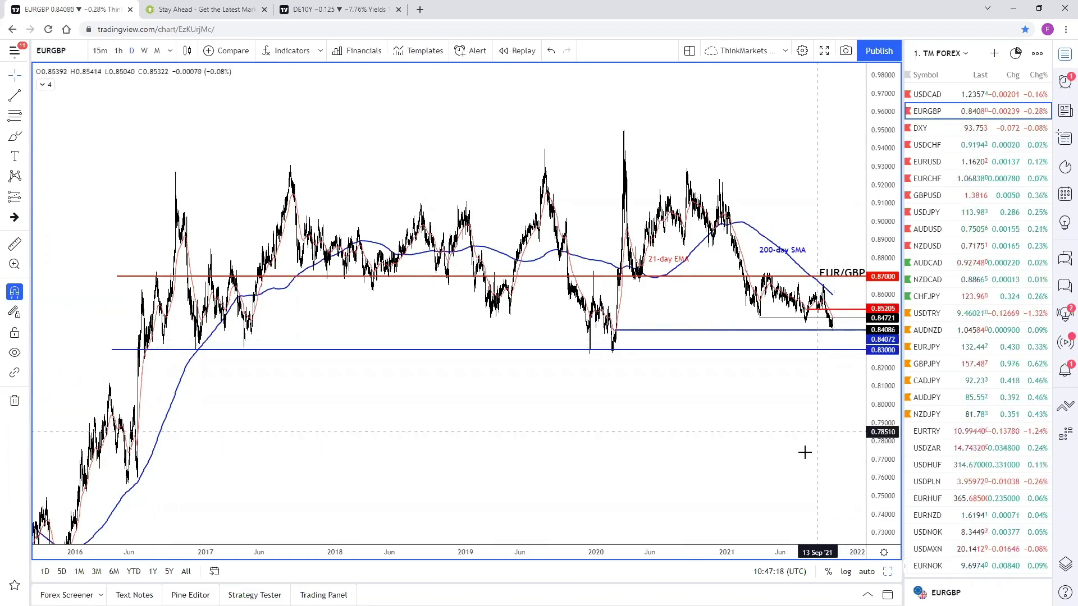
scroll(810, 414, right, 2)
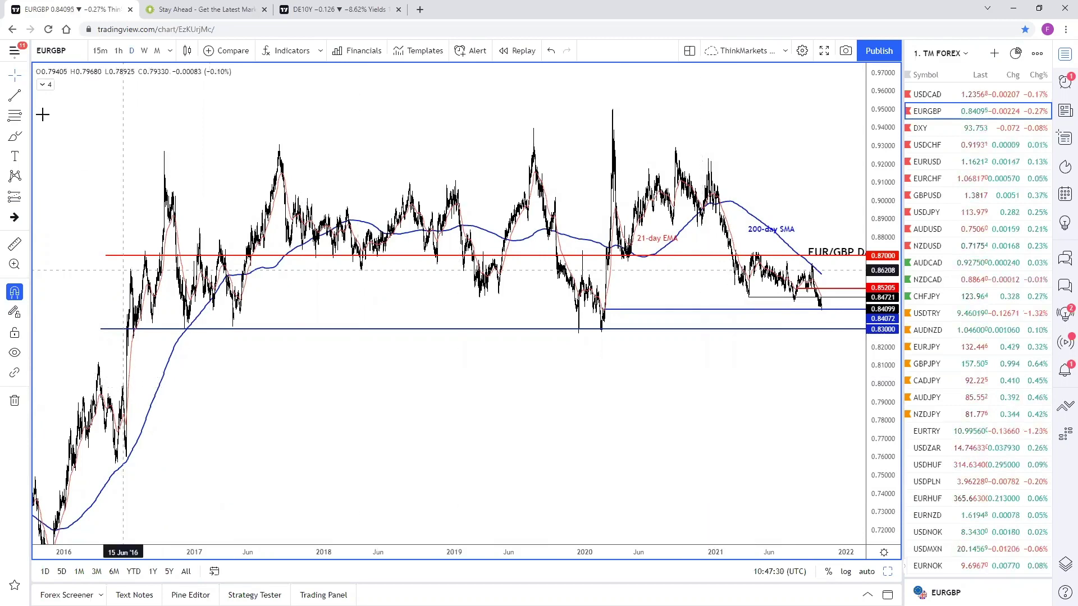
Step: Draw a horizontal line below price on the EURGBP chart and set its price to 0.80000
click(22, 99)
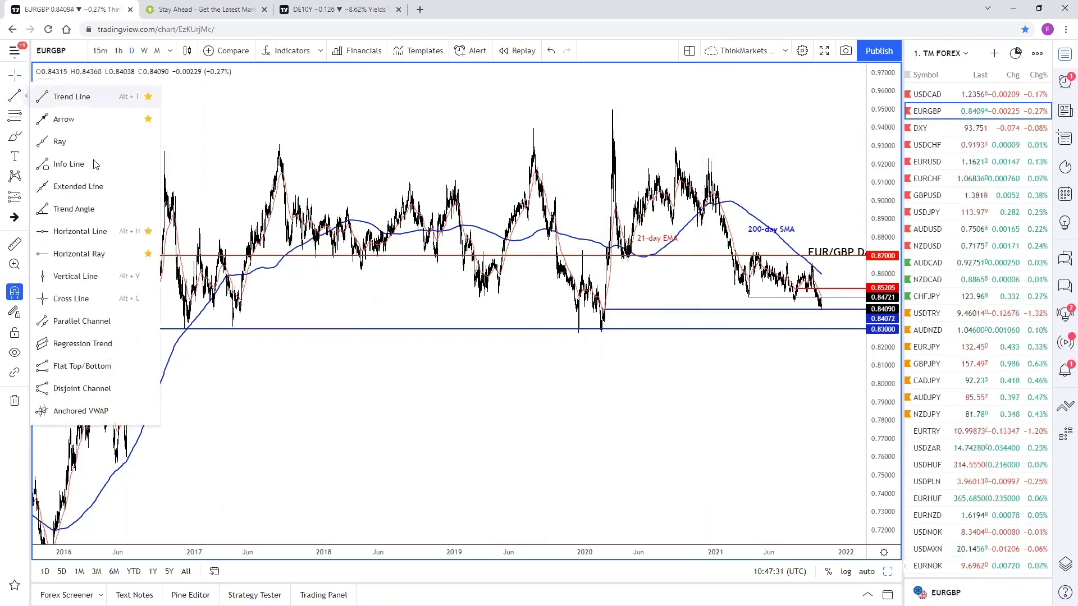
click(84, 230)
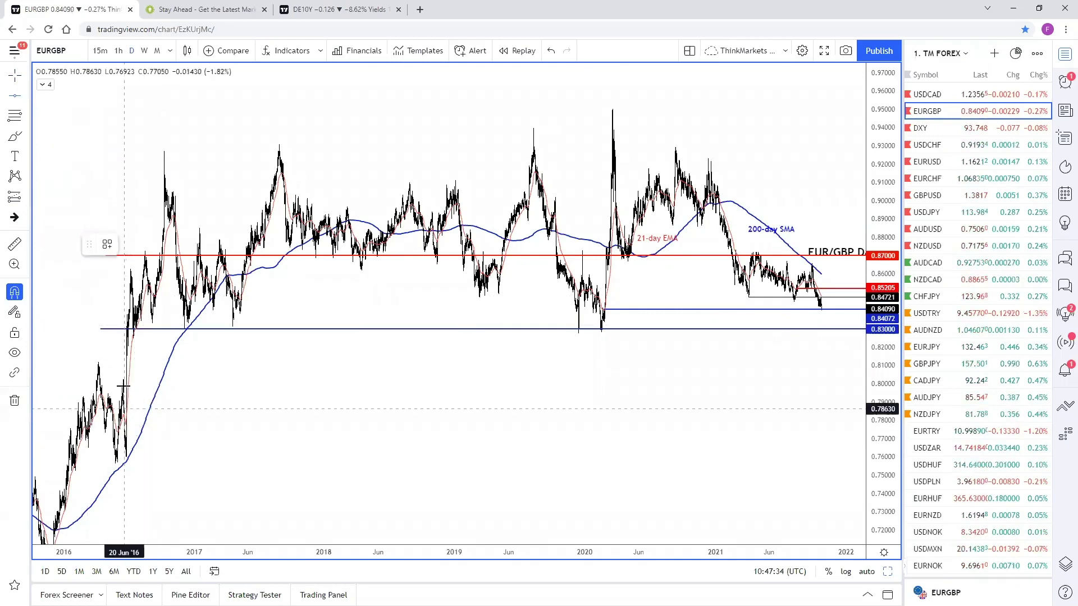
click(191, 400)
drag(498, 400, 489, 383)
double_click(489, 384)
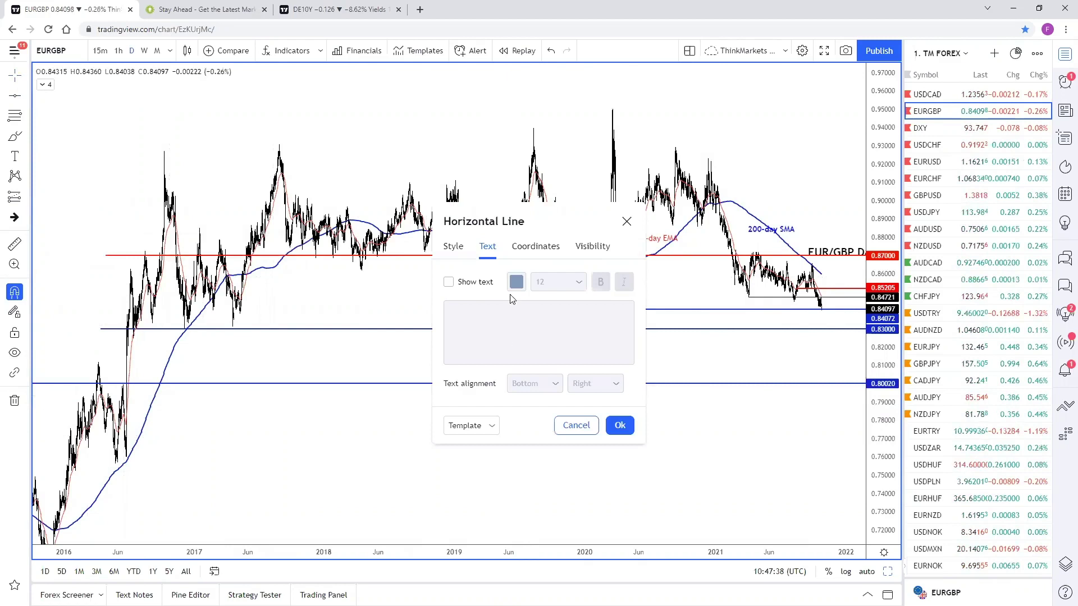
click(519, 248)
key(BackSpace)
key(BackSpace)
text(0000)
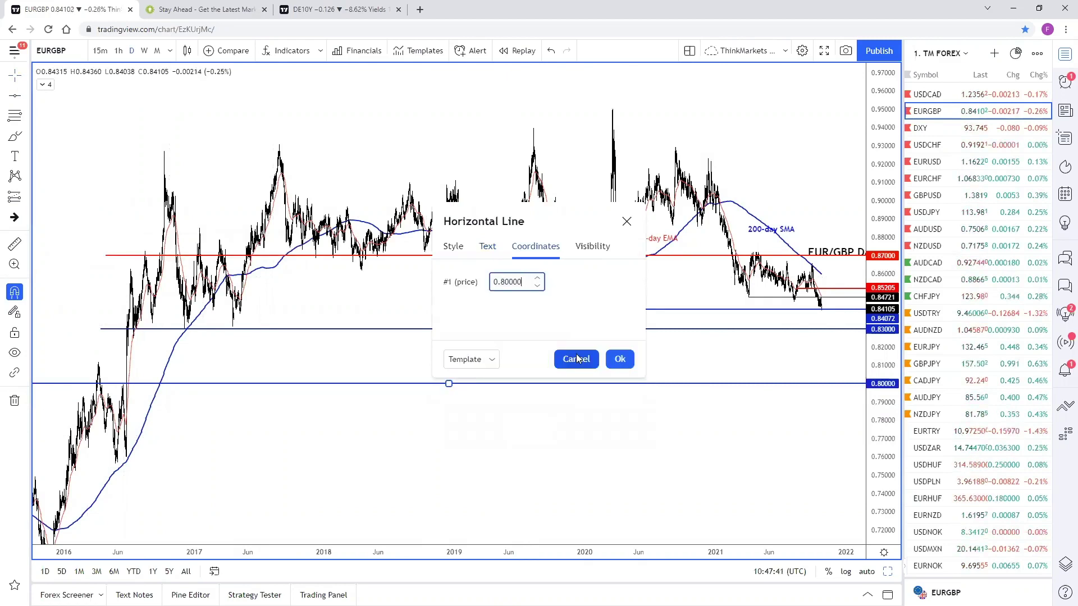
Step: Apply the green Psychological level drawing template to the 0.80000 line
click(488, 362)
click(494, 495)
click(620, 359)
scroll(697, 445, up, 4)
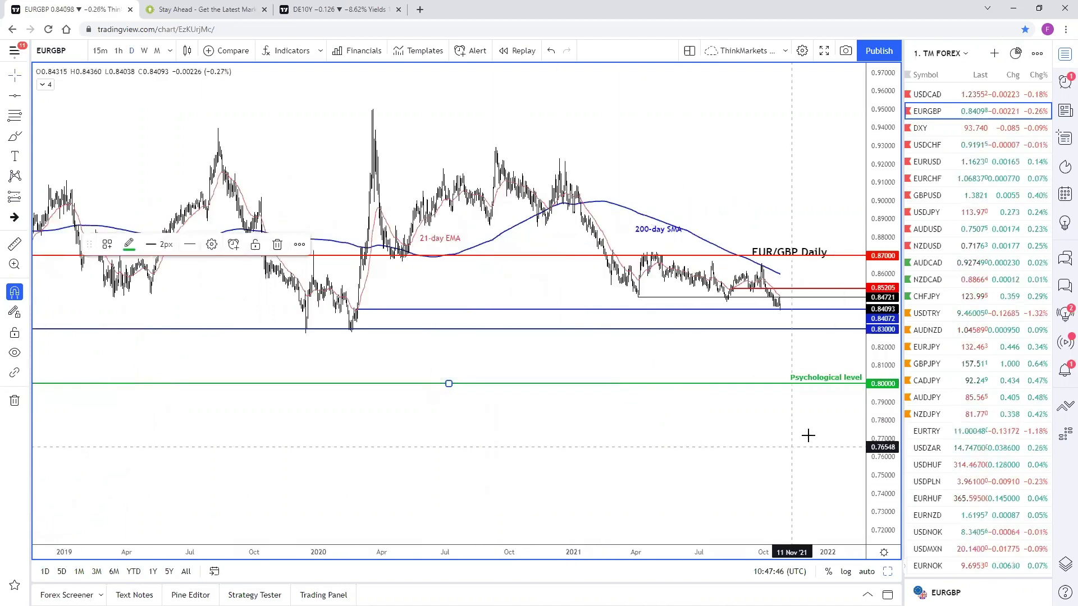
scroll(807, 435, up, 3)
drag(675, 401, 727, 404)
drag(879, 430, 818, 406)
scroll(776, 326, down, 2)
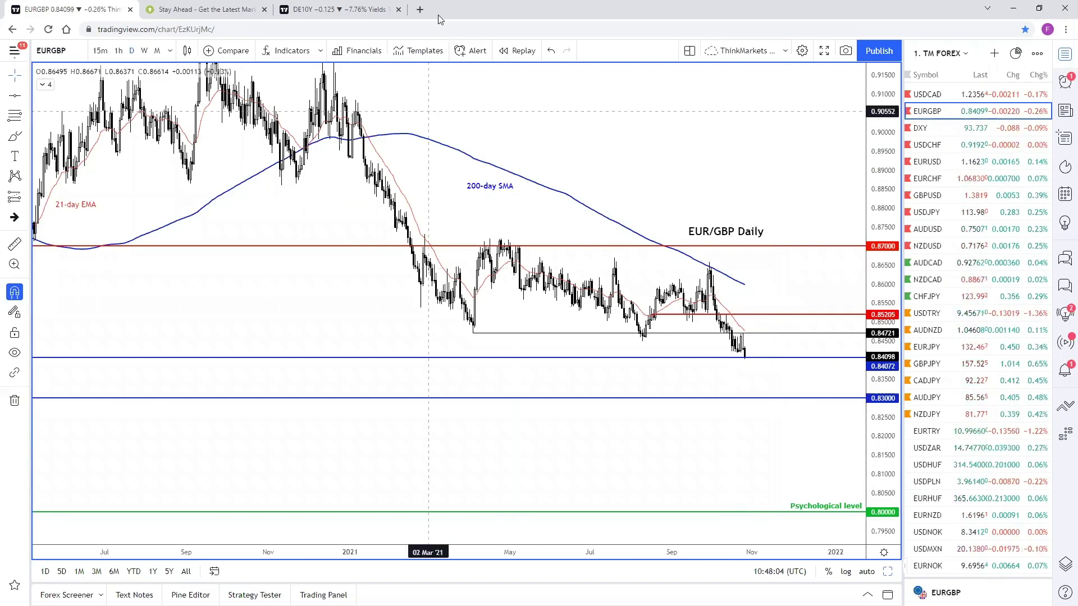
Step: Search Google for "uk covid cases" in a new browser tab
click(420, 10)
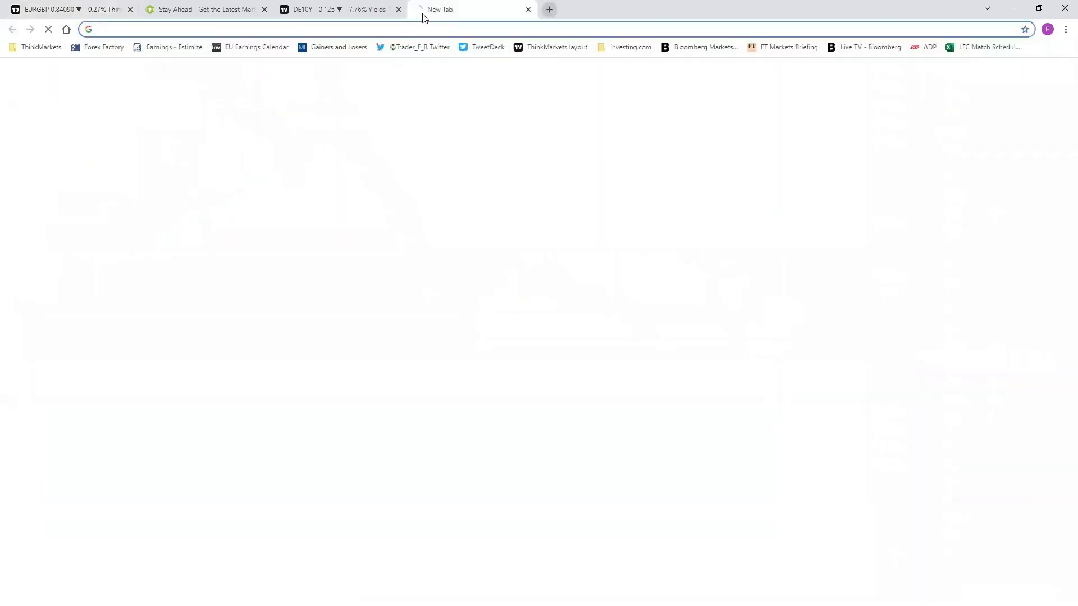
text(uk co)
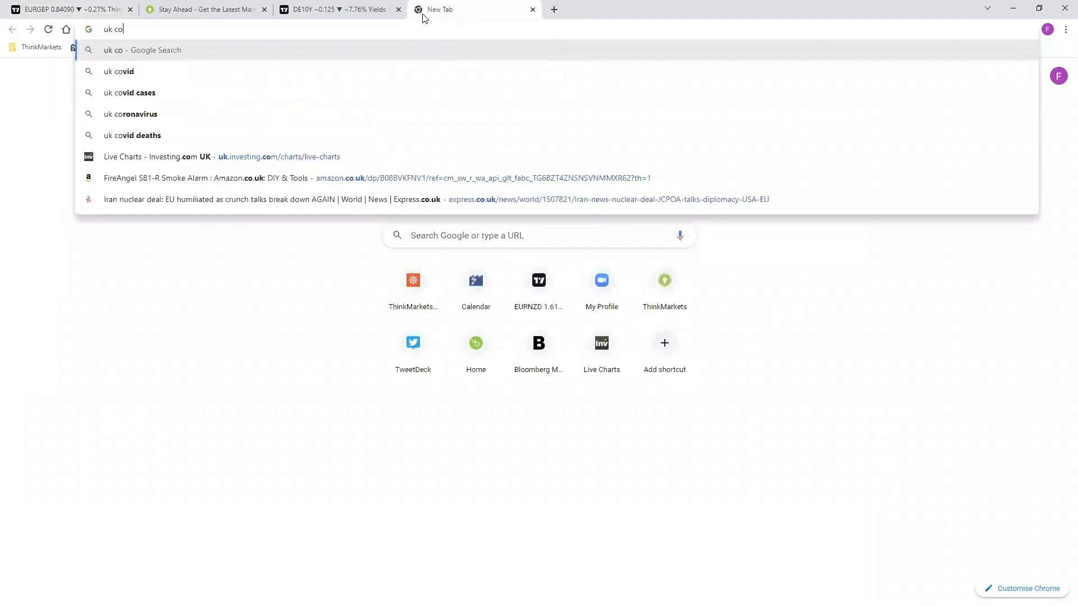
text(vid cases)
key(Return)
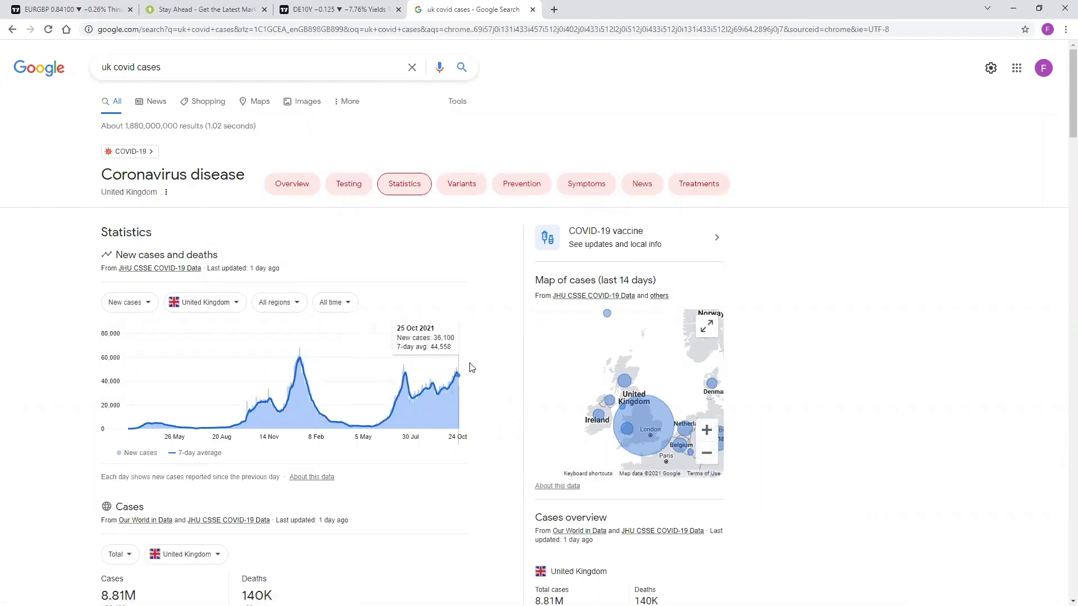
Step: Review the UK coronavirus statistics, showing the chart for deaths and again for new cases
scroll(783, 302, down, 6)
scroll(782, 301, up, 6)
click(147, 304)
click(156, 336)
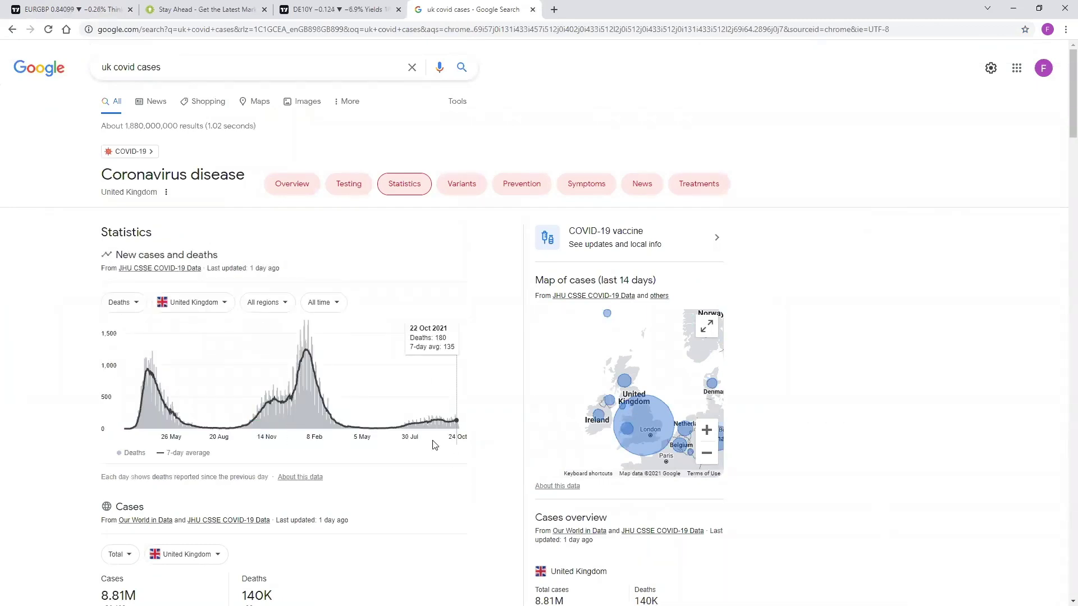
click(133, 303)
click(141, 319)
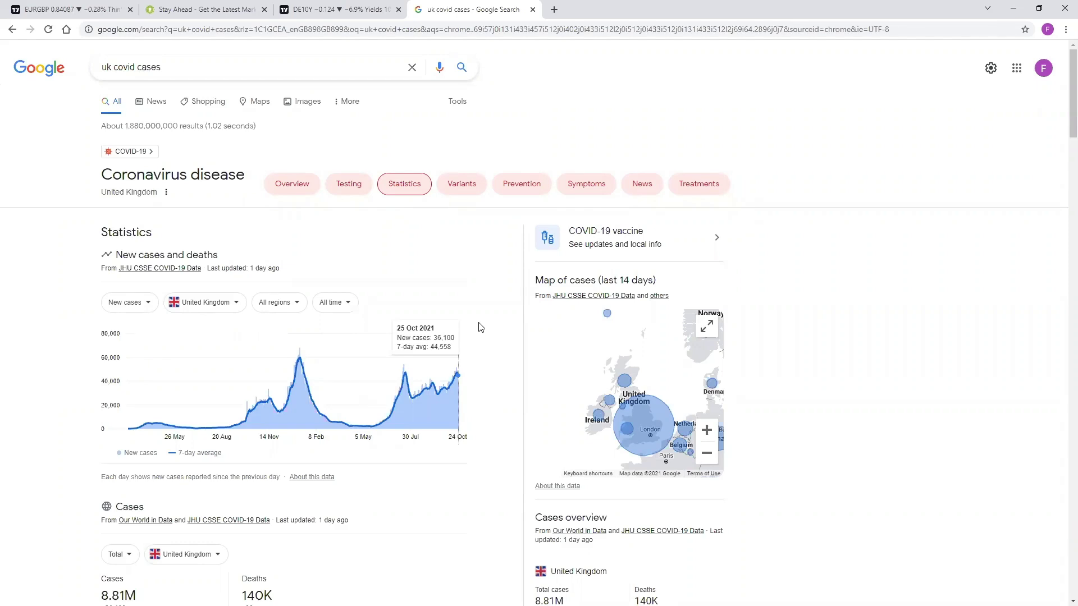
Step: Examine the United Kingdom on the full-size COVID-19 case map and return to the EURGBP chart in TradingView
click(709, 345)
scroll(711, 427, down, 3)
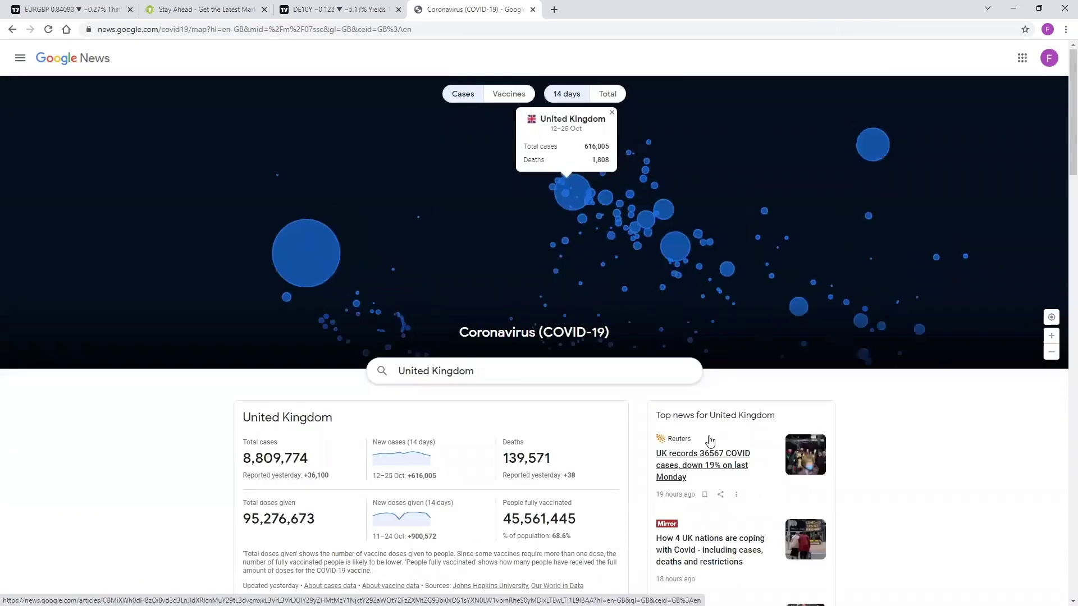
click(508, 293)
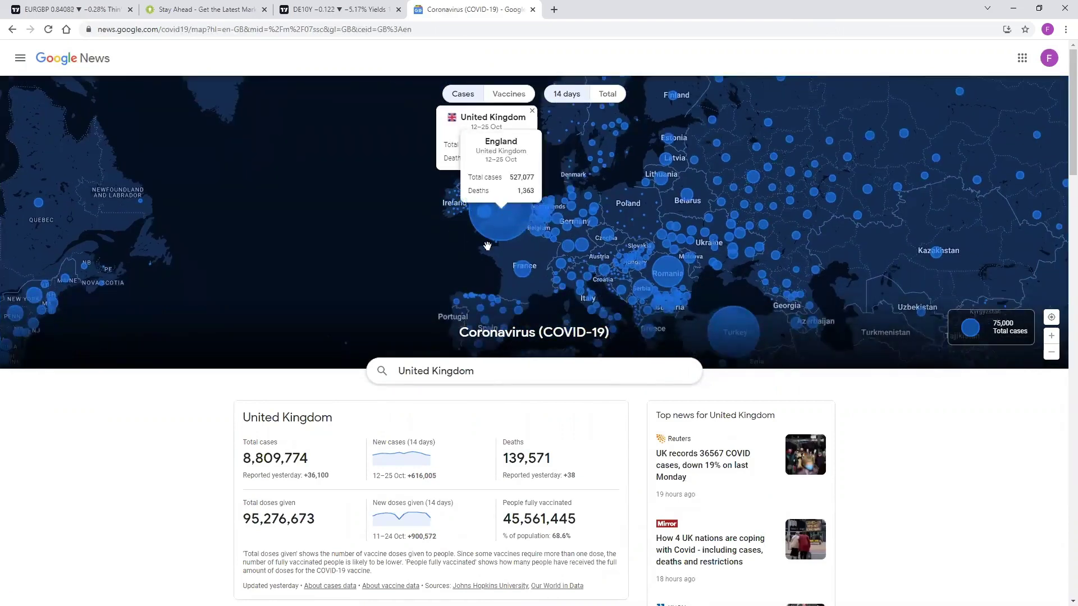
scroll(464, 281, down, 2)
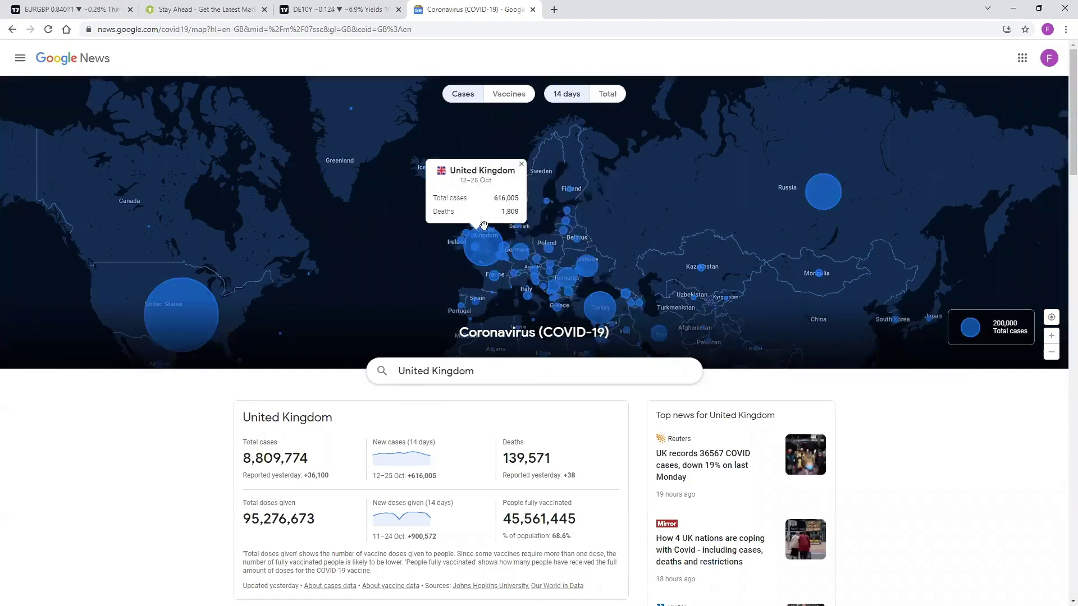
click(532, 10)
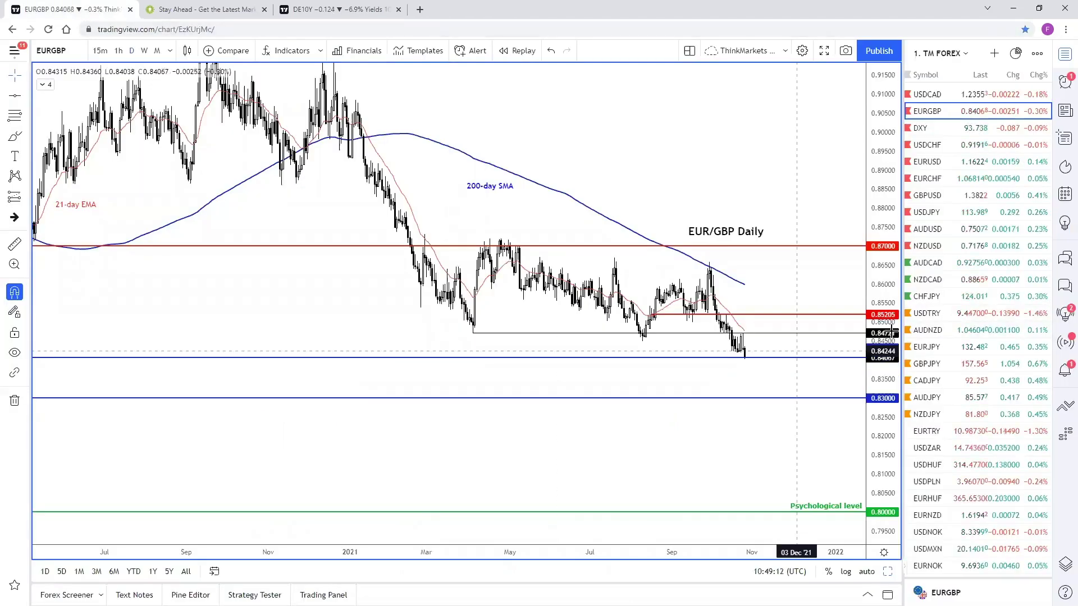
Step: Move the red 0.85205 horizontal ray on EURGBP down to the 10 Aug '21 low at 0.84503
scroll(796, 352, up, 3)
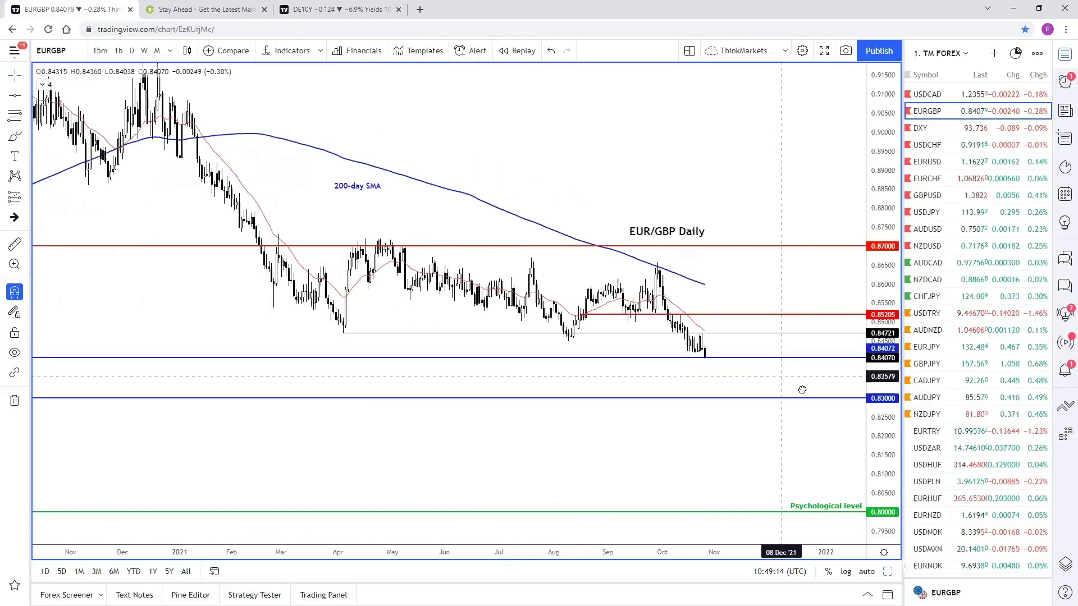
drag(801, 389, 818, 404)
drag(875, 359, 876, 303)
drag(803, 428, 768, 366)
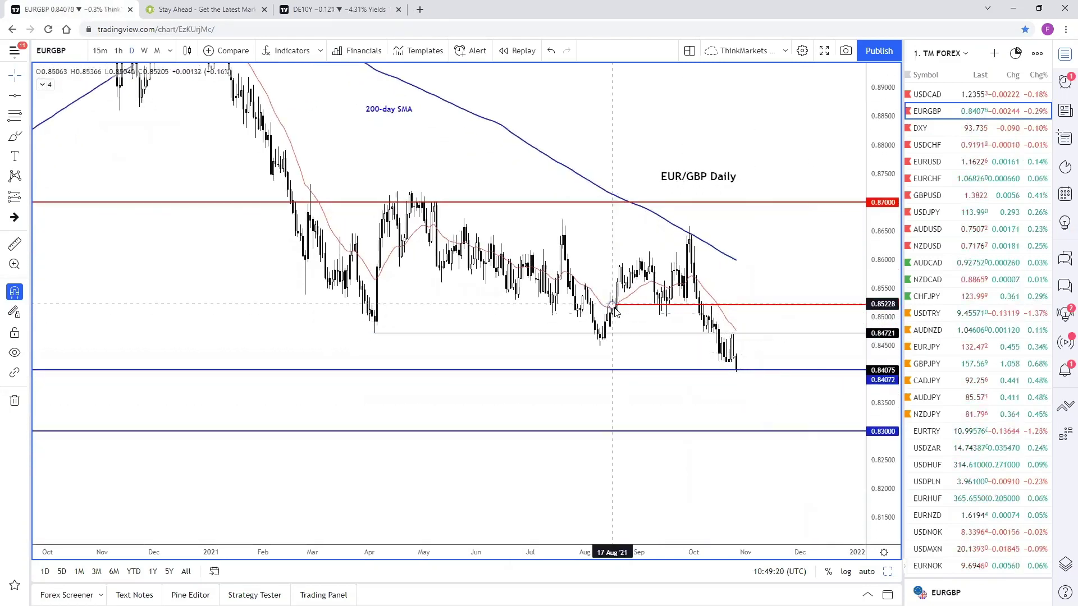
drag(613, 309, 600, 348)
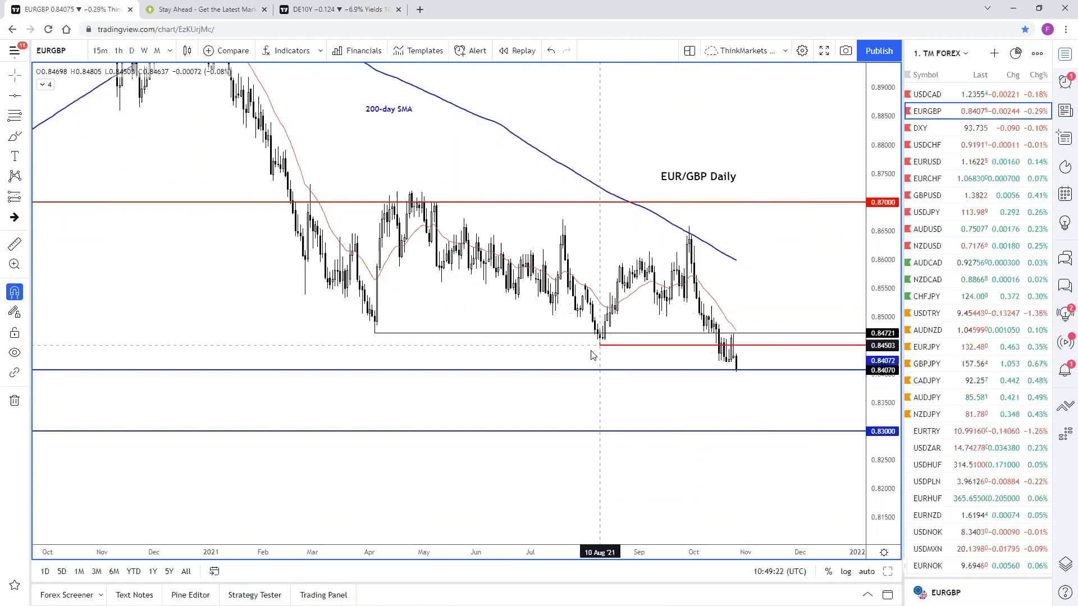
Step: Apply the resistance drawing template to the black horizontal ray at 0.84721
click(382, 332)
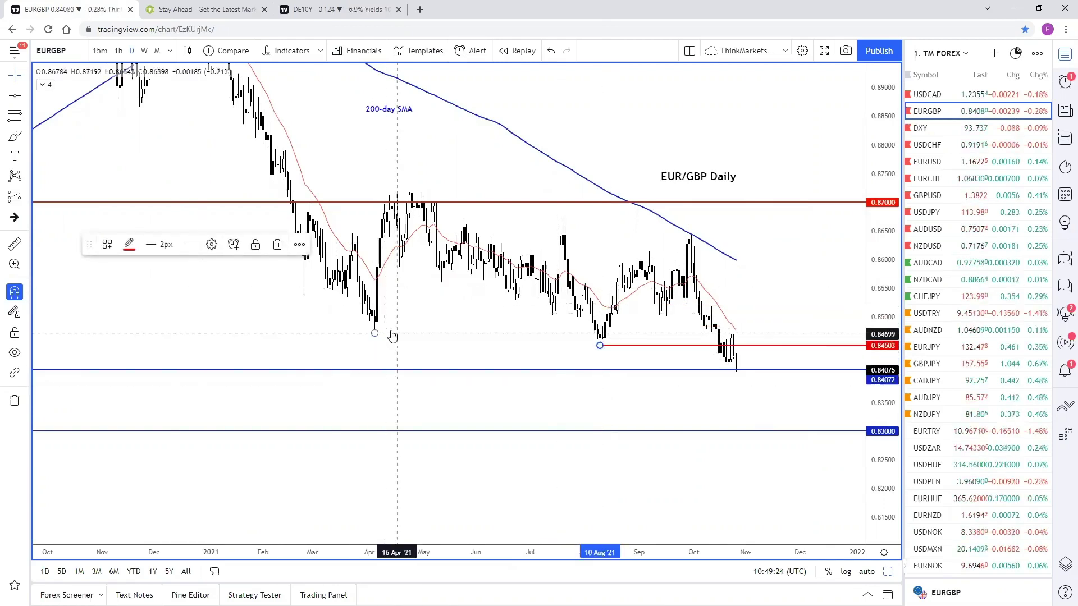
click(112, 248)
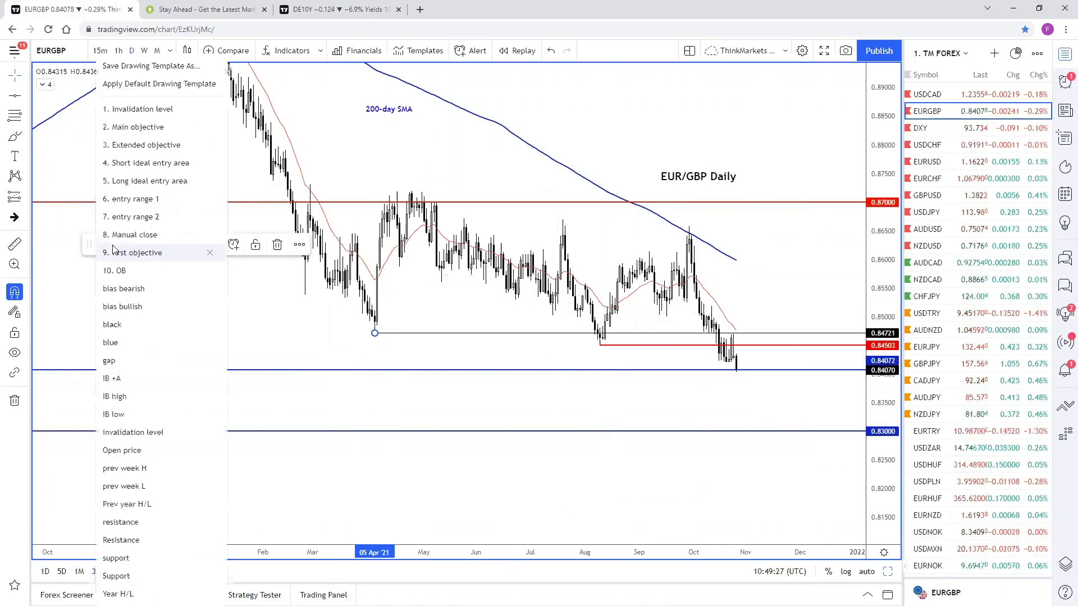
click(151, 520)
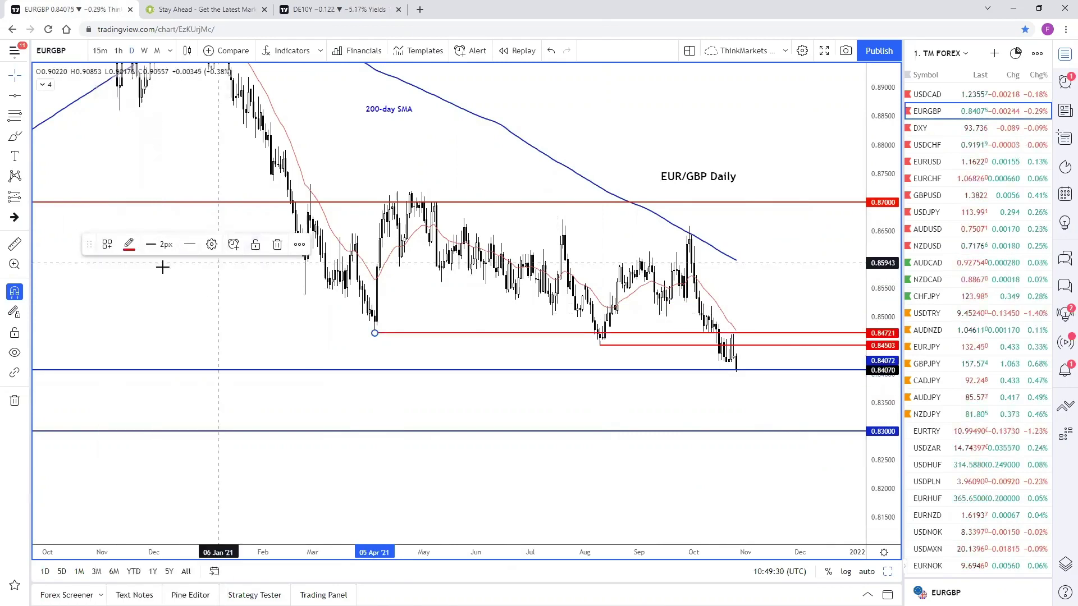
click(220, 305)
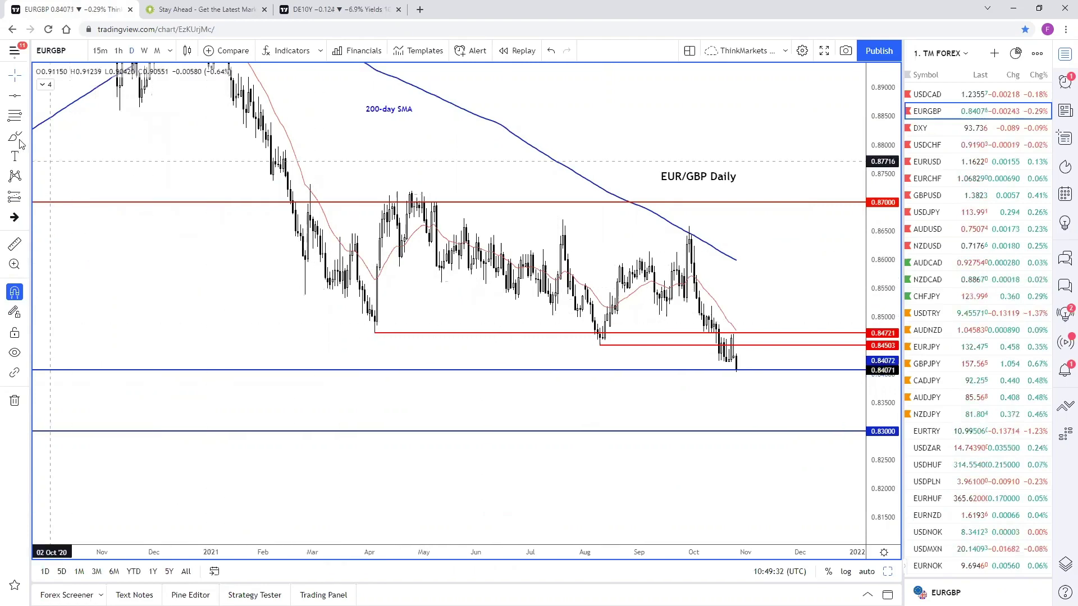
Step: Draw a rectangle between the 0.84721 and 0.84503 resistance rays, spanning 5 Apr '21 to 6 Jan '22
click(25, 137)
click(60, 181)
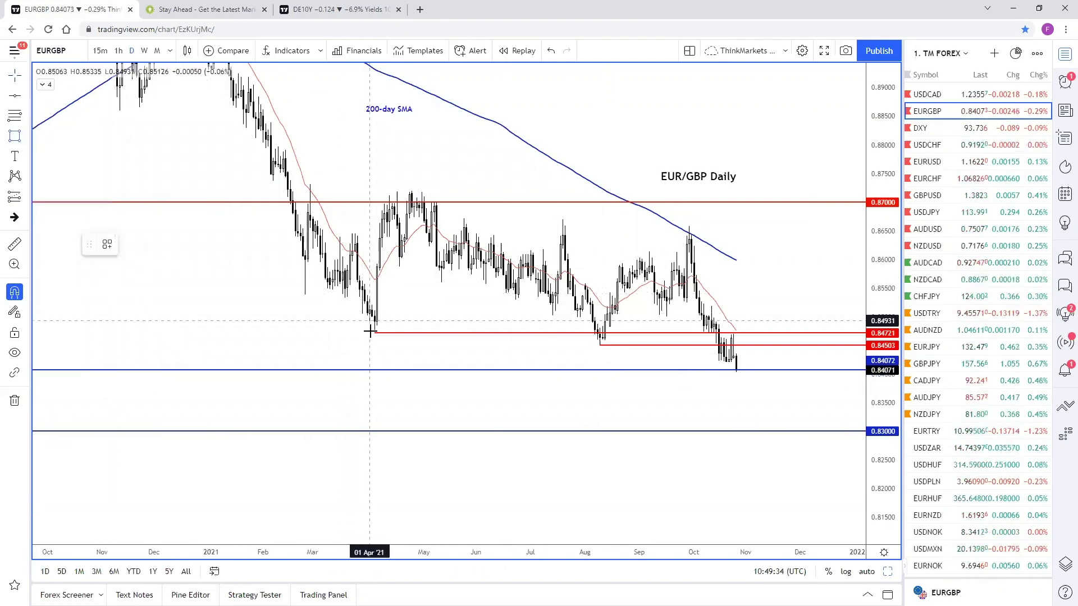
click(371, 335)
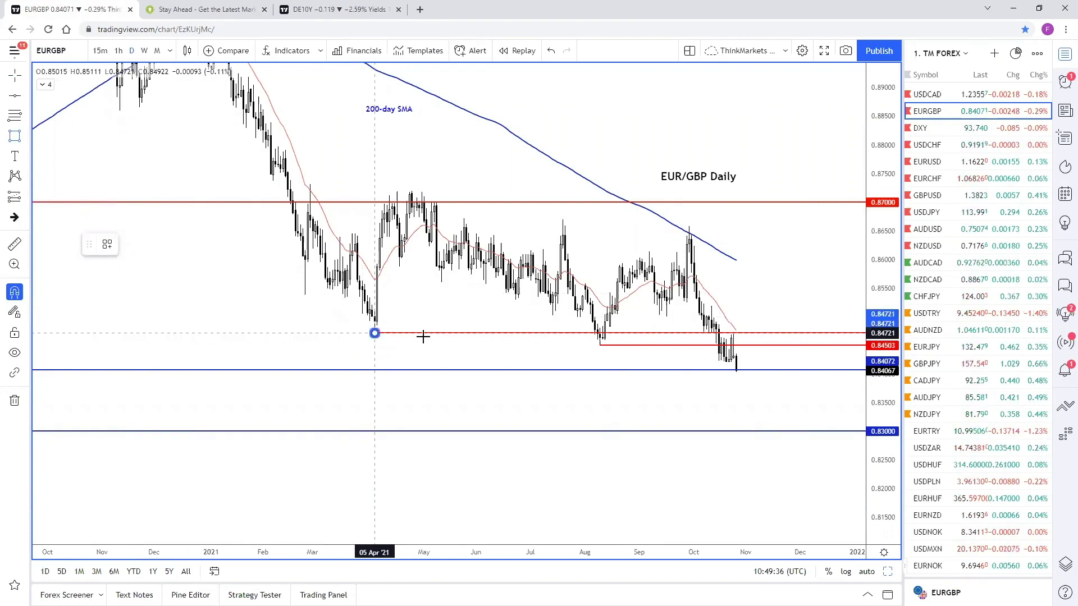
click(596, 349)
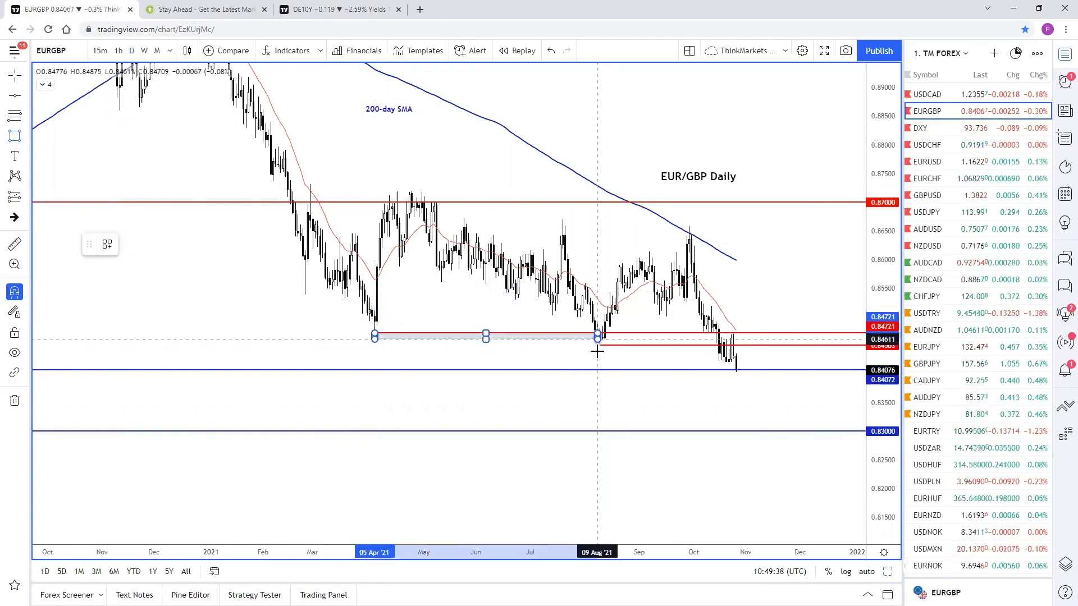
click(597, 342)
drag(602, 338, 859, 339)
Step: Extend the start of the grey resistance rectangle back to 11 Mar '21
drag(781, 295, 844, 290)
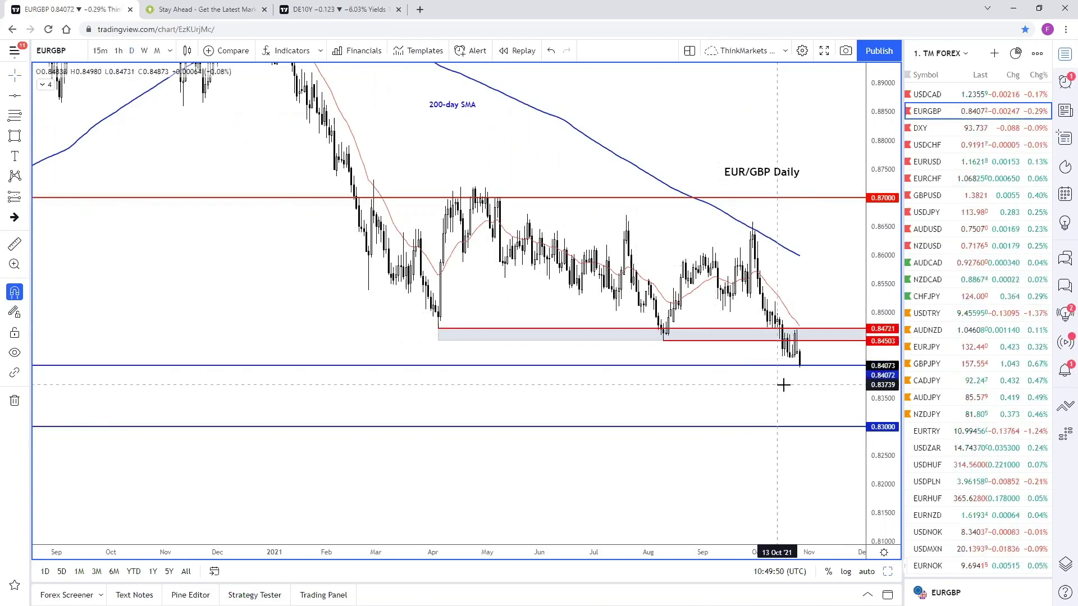
scroll(783, 385, down, 3)
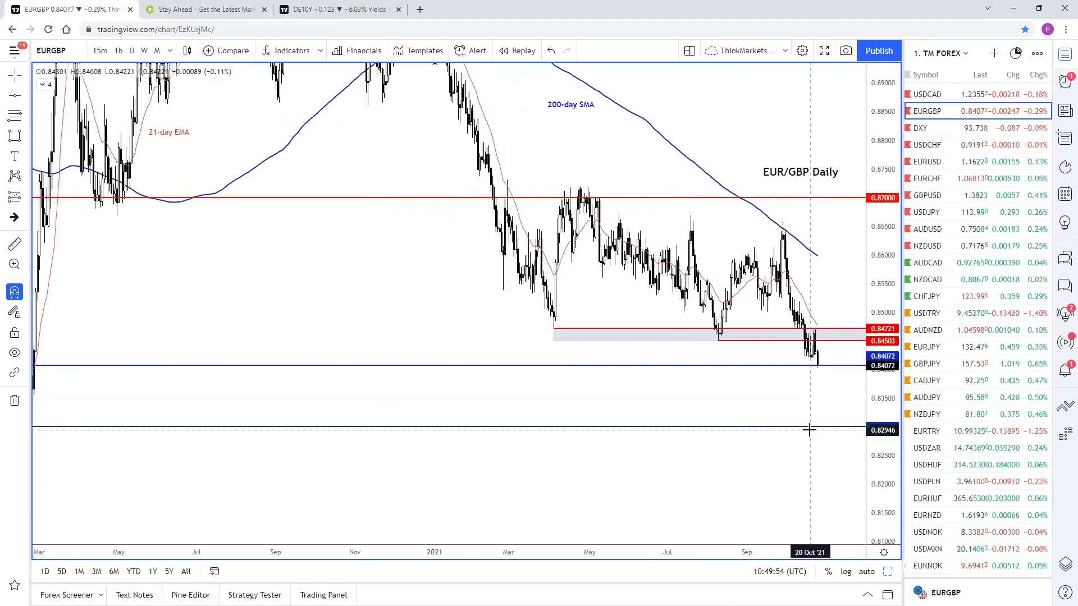
click(554, 333)
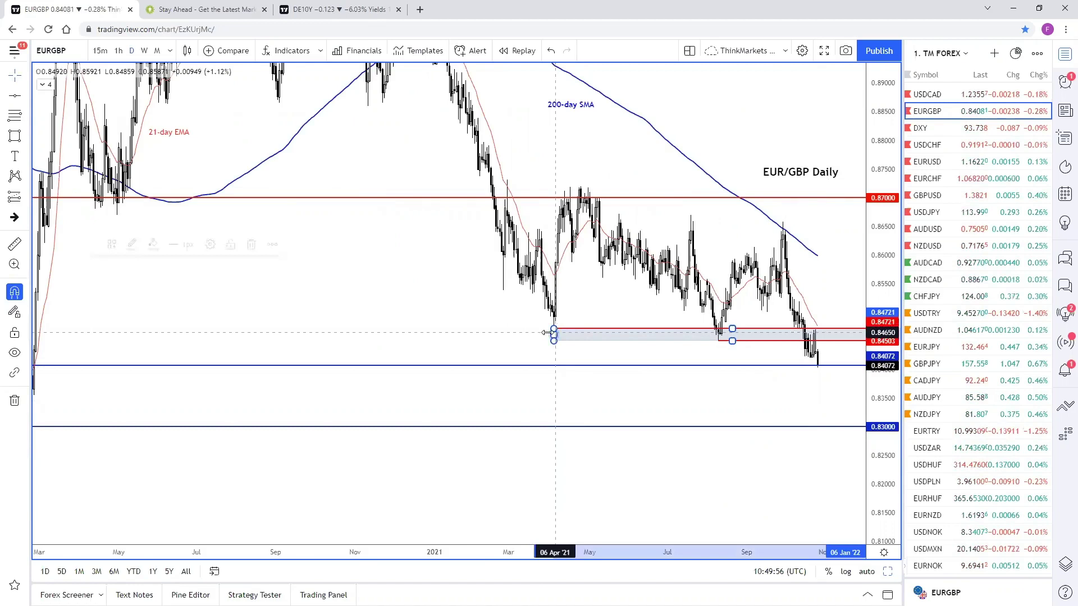
drag(545, 333, 522, 333)
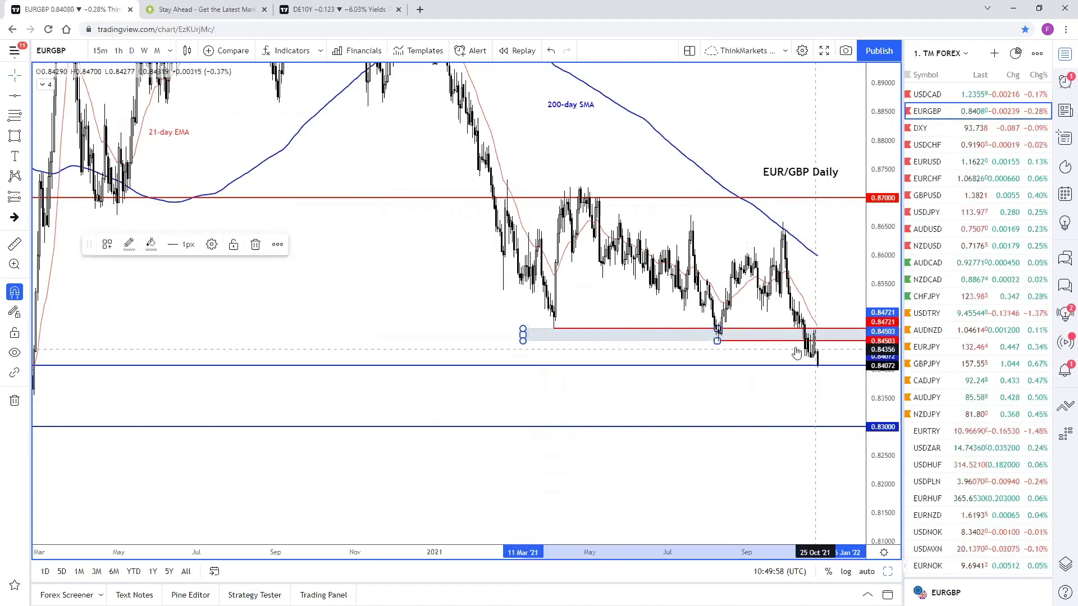
scroll(796, 352, up, 5)
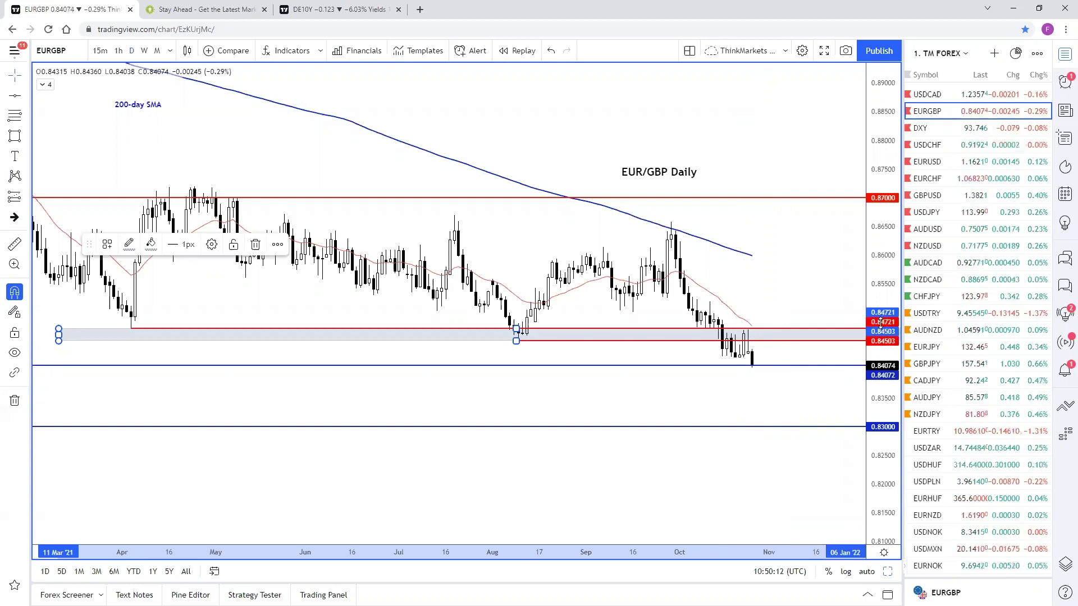
click(813, 308)
scroll(814, 308, down, 2)
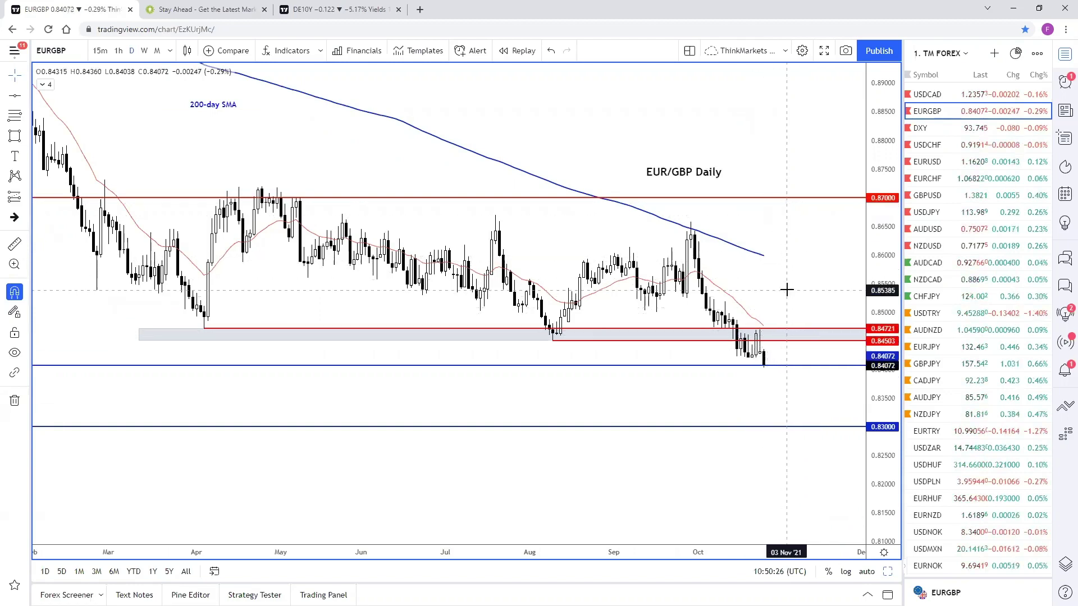
scroll(787, 289, down, 2)
drag(822, 297, 809, 303)
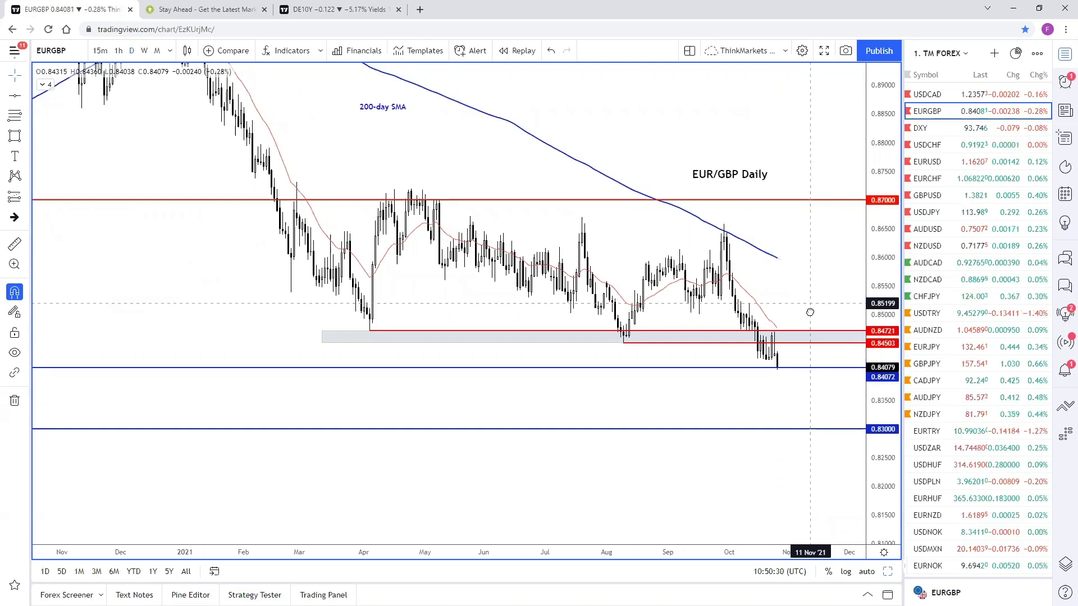
drag(810, 303, 809, 312)
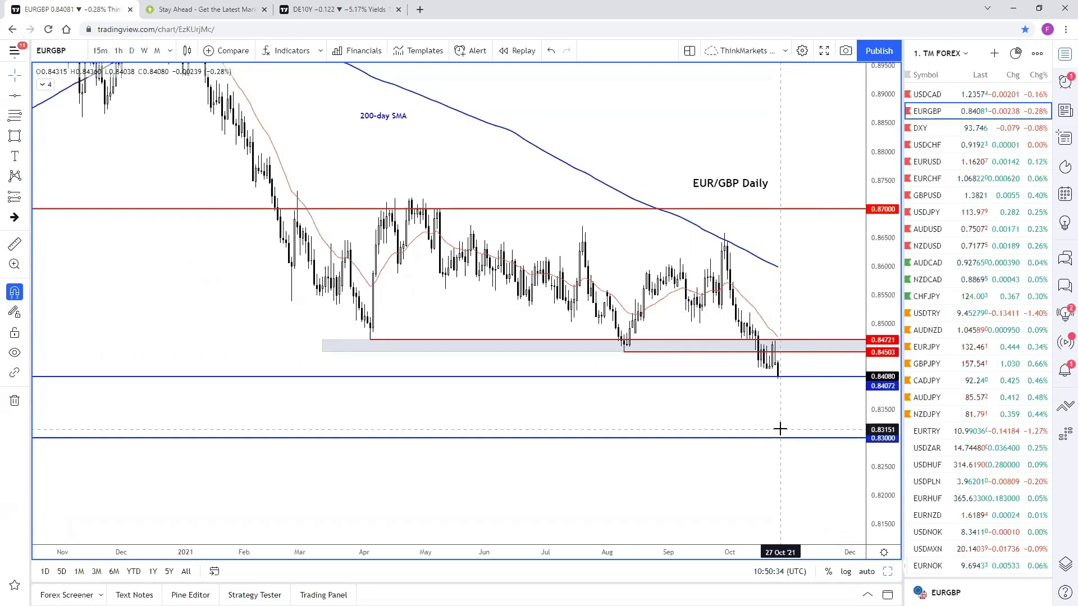
Step: Open the EURUSD daily chart from the watchlist to view its recent price action
click(937, 167)
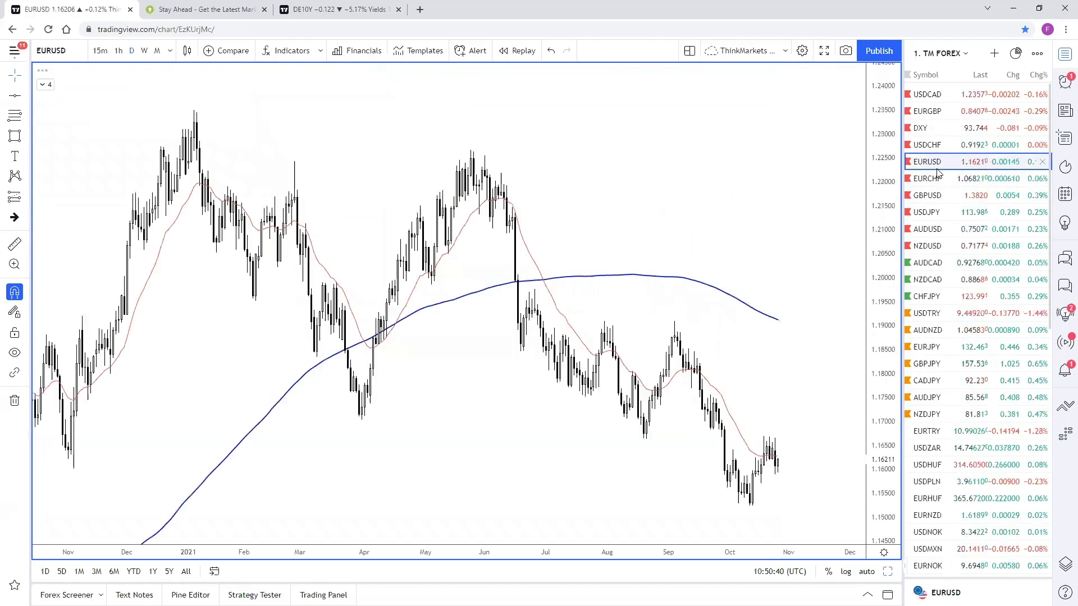
scroll(786, 404, up, 2)
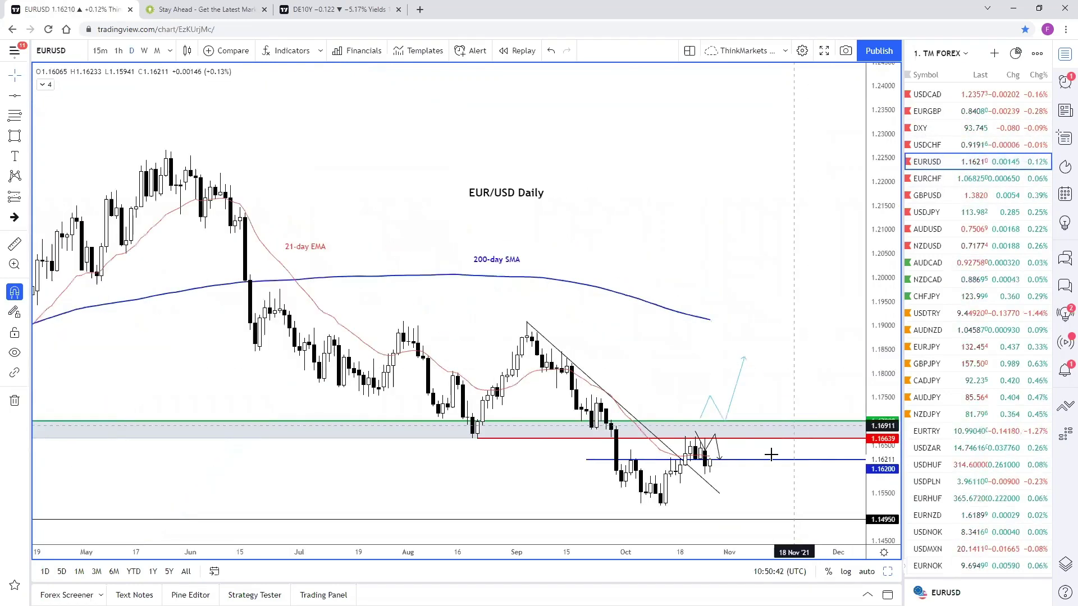
Step: Shift the black and light-blue projection paths forward in time, with the black arrow ending at about 4 Nov '21
scroll(752, 393, up, 2)
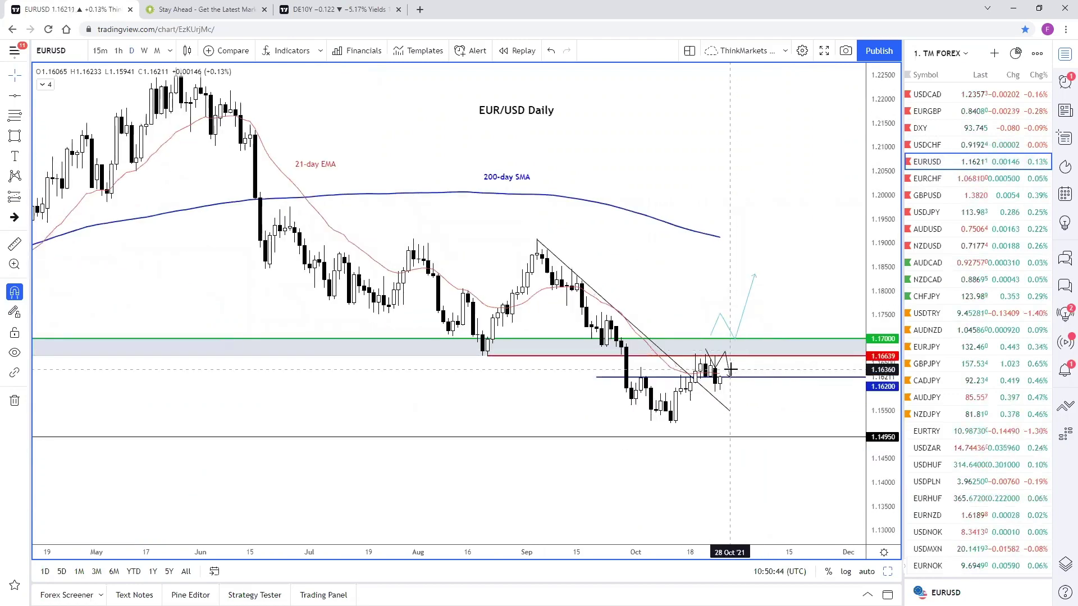
drag(729, 375, 754, 376)
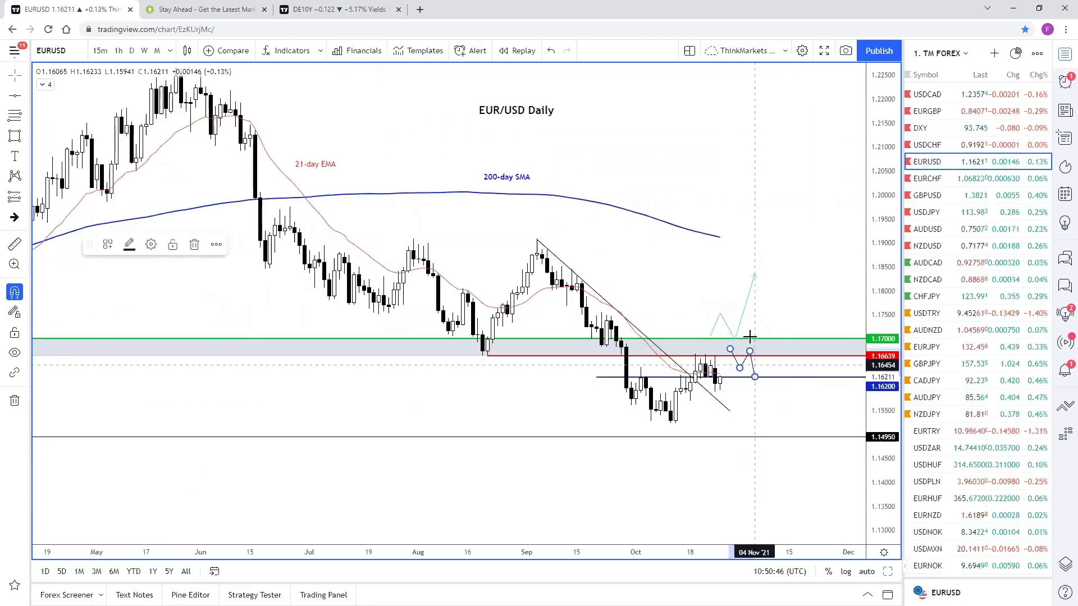
drag(742, 321, 757, 313)
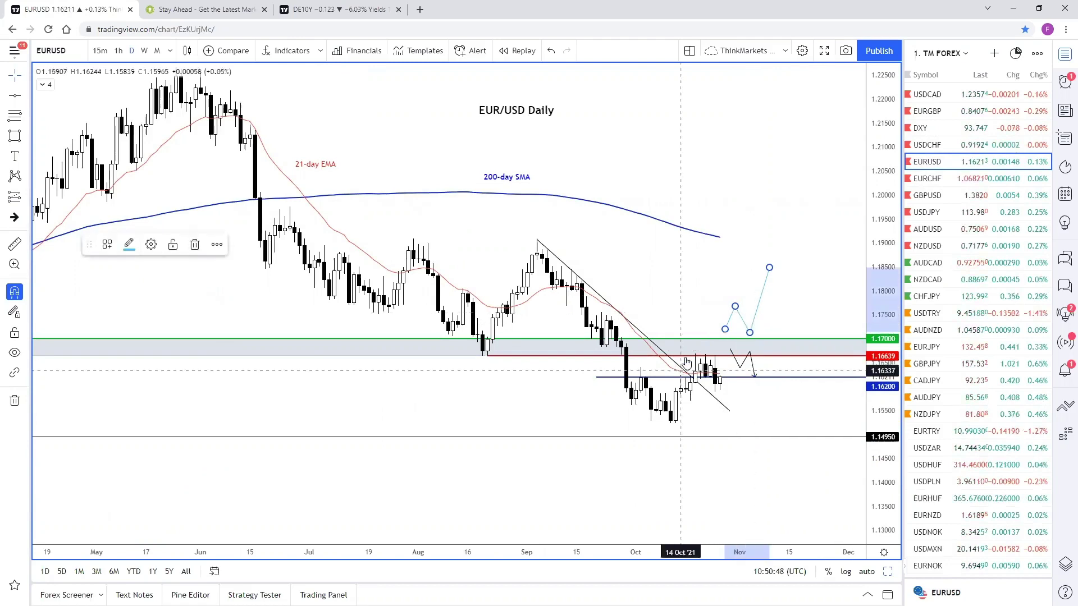
Step: Examine EURUSD daily price action around the 1.16200 level and the grey resistance zone between 1.16639 and 1.17000
scroll(701, 346, down, 2)
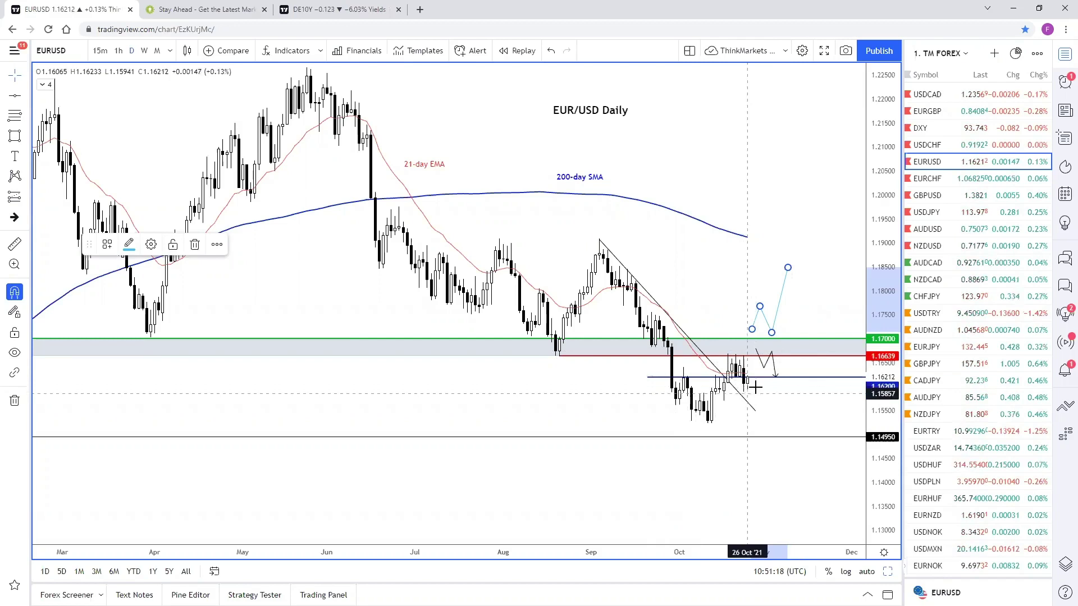
scroll(766, 404, down, 2)
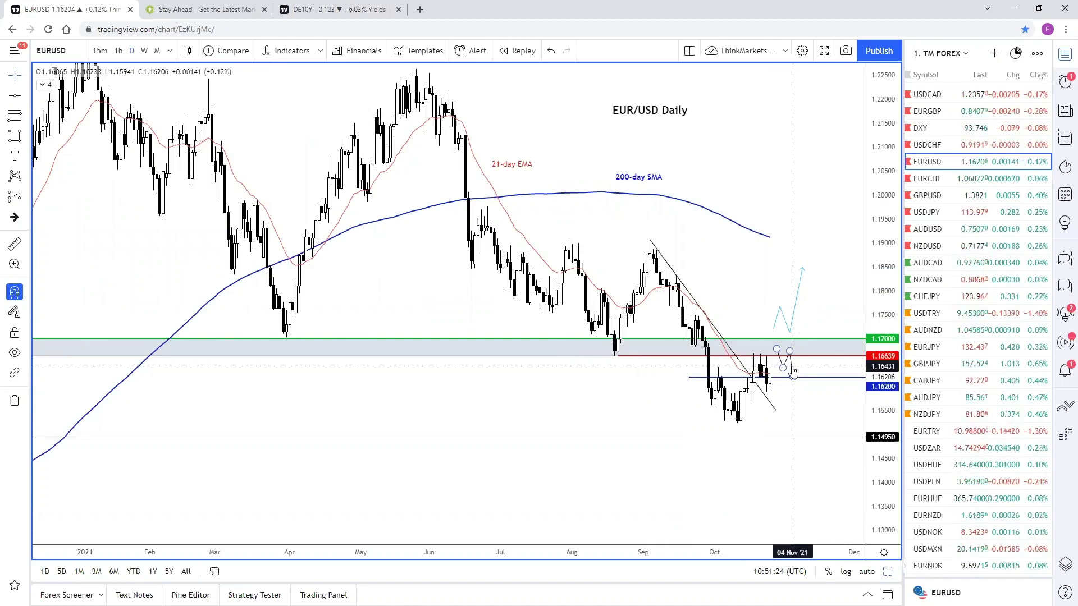
scroll(793, 371, down, 1)
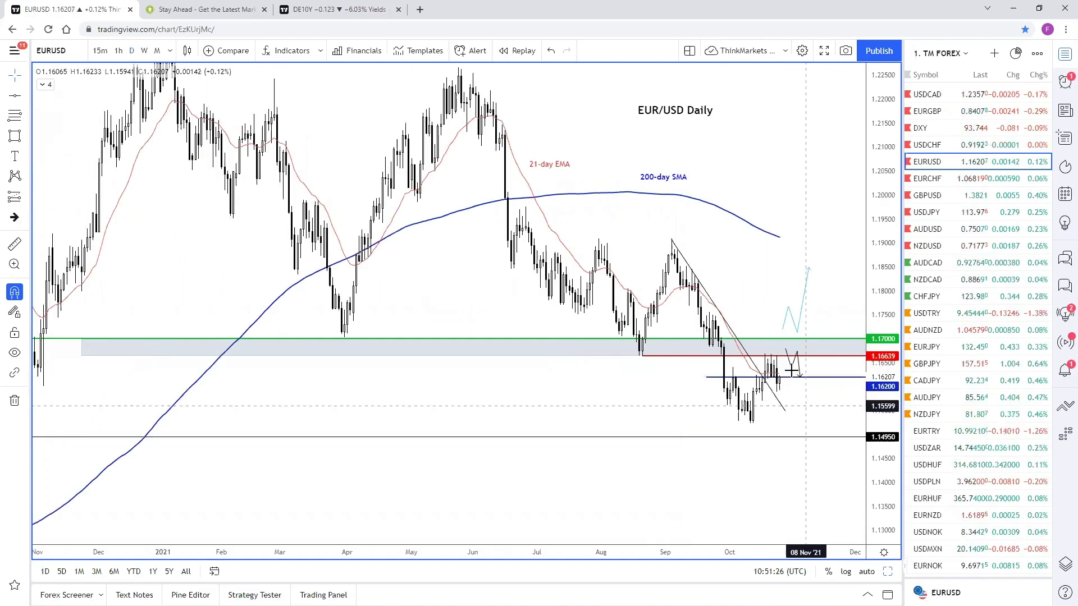
scroll(811, 409, down, 1)
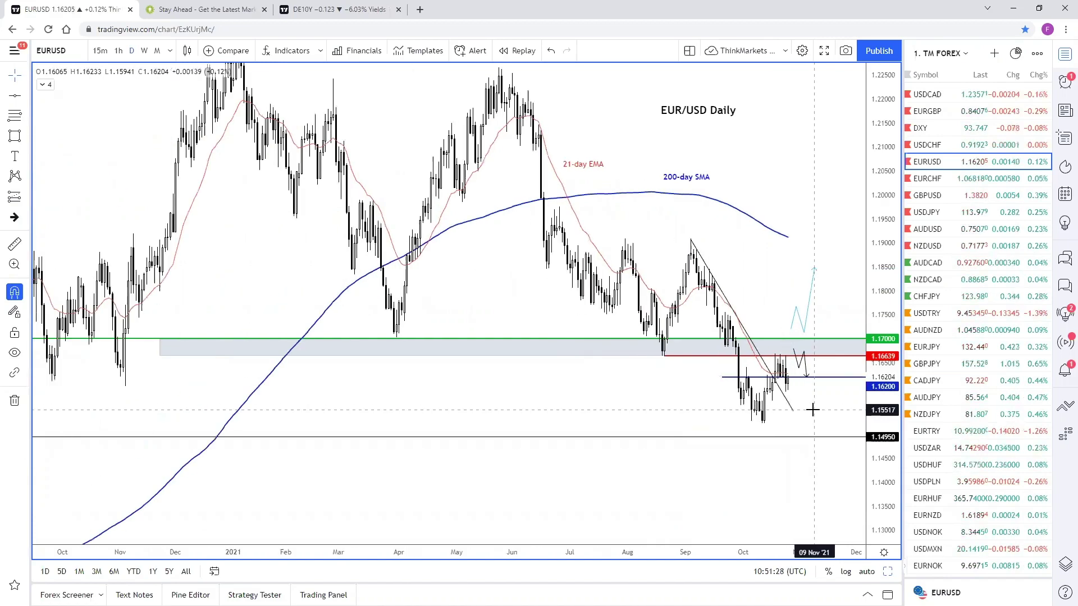
scroll(812, 410, down, 1)
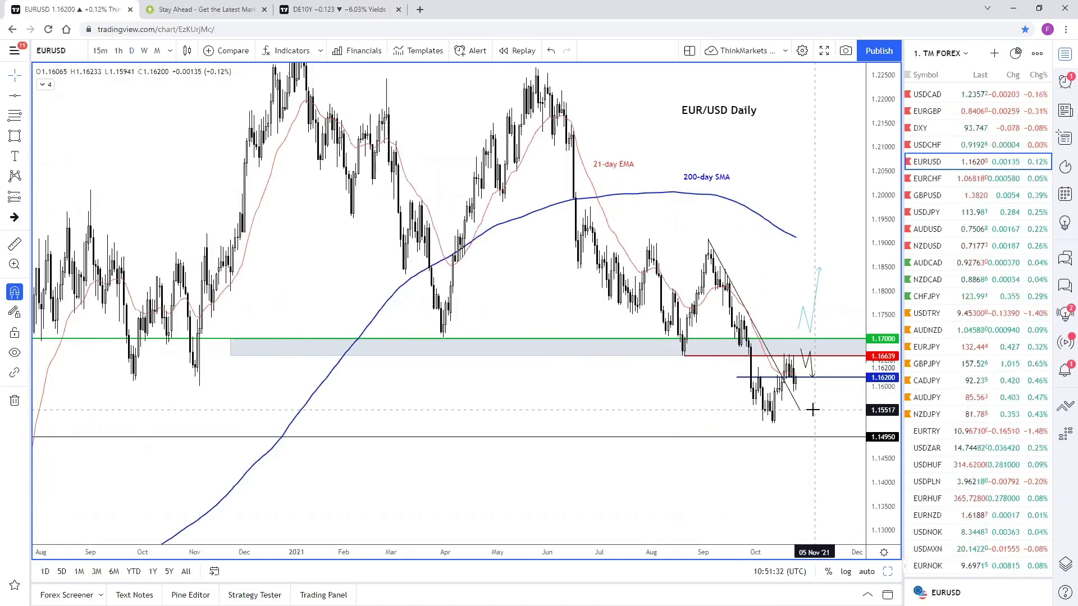
drag(881, 393, 882, 419)
scroll(853, 428, down, 1)
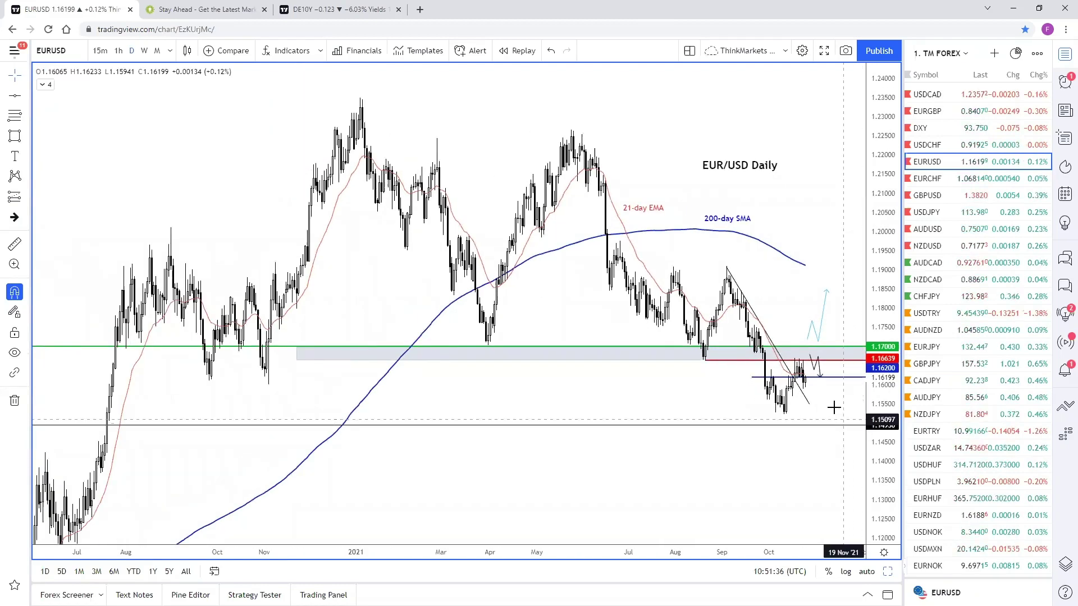
drag(825, 453, 822, 440)
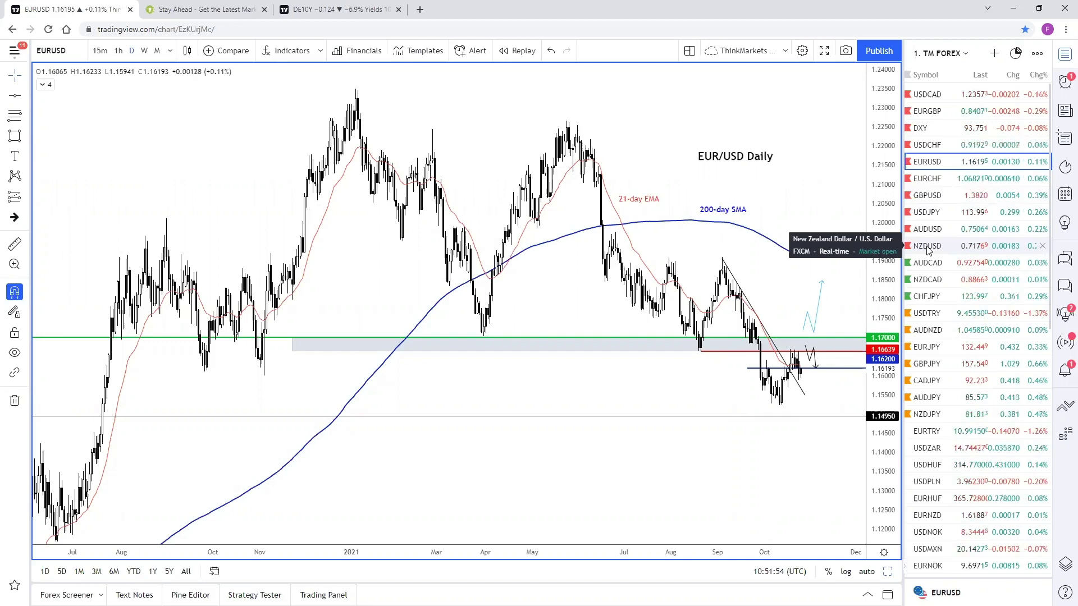
scroll(783, 401, up, 3)
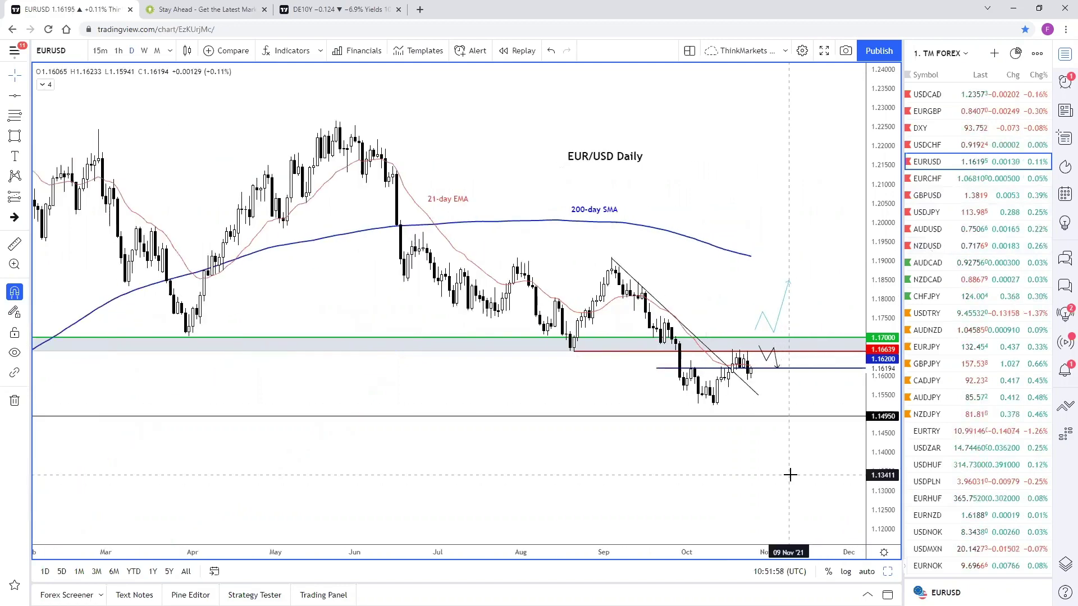
scroll(790, 475, down, 1)
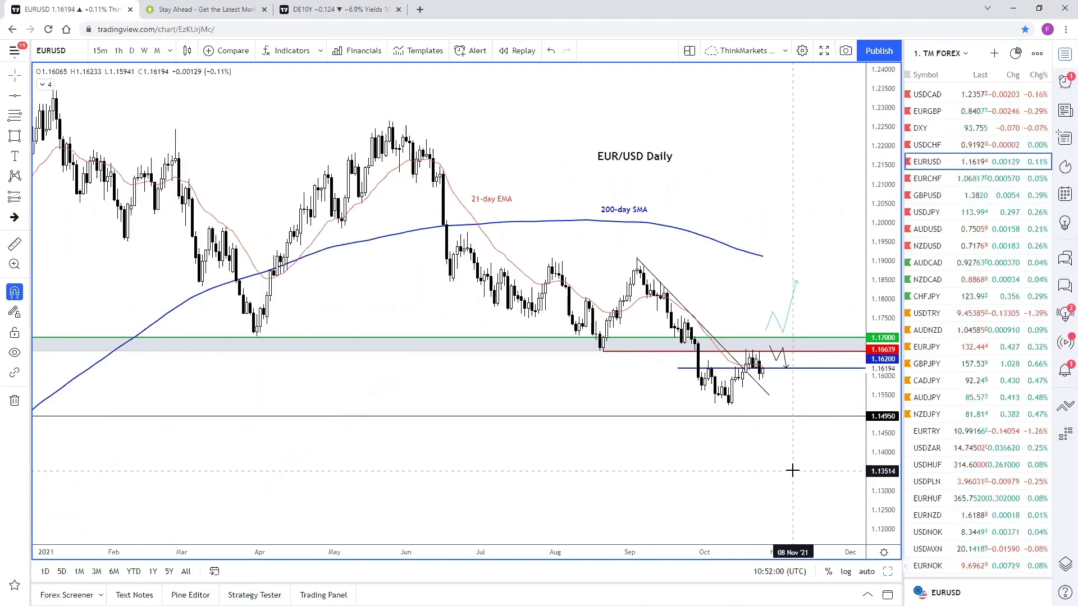
scroll(792, 470, down, 1)
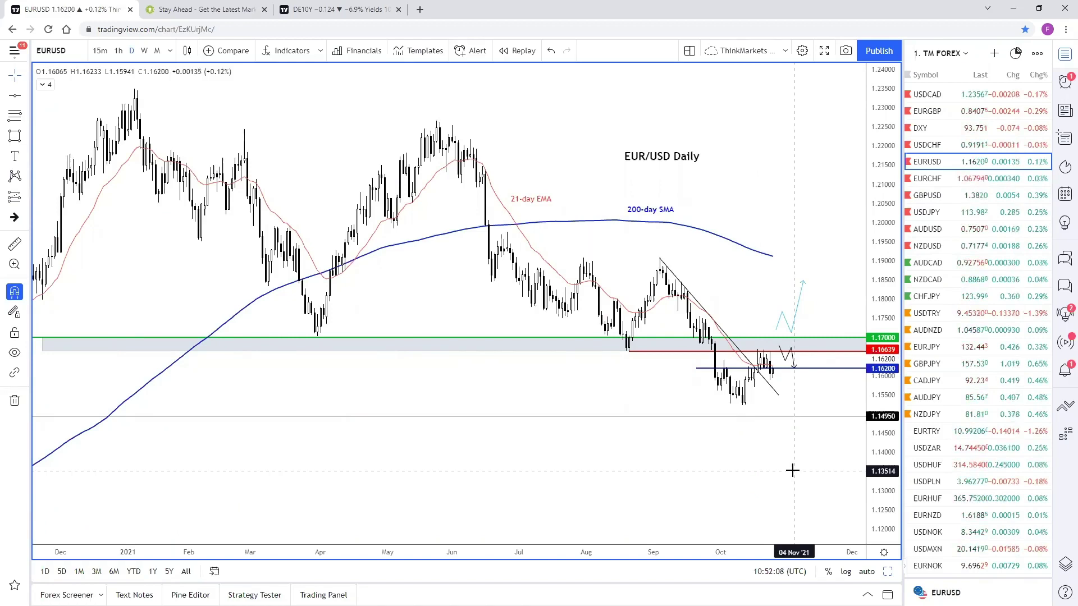
scroll(792, 470, up, 3)
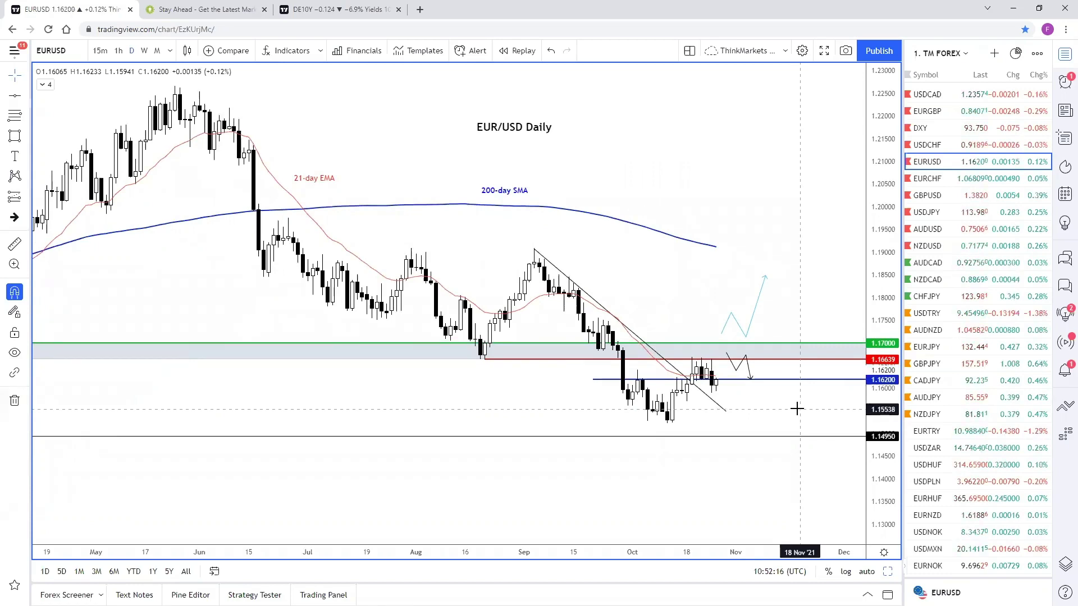
scroll(797, 409, down, 3)
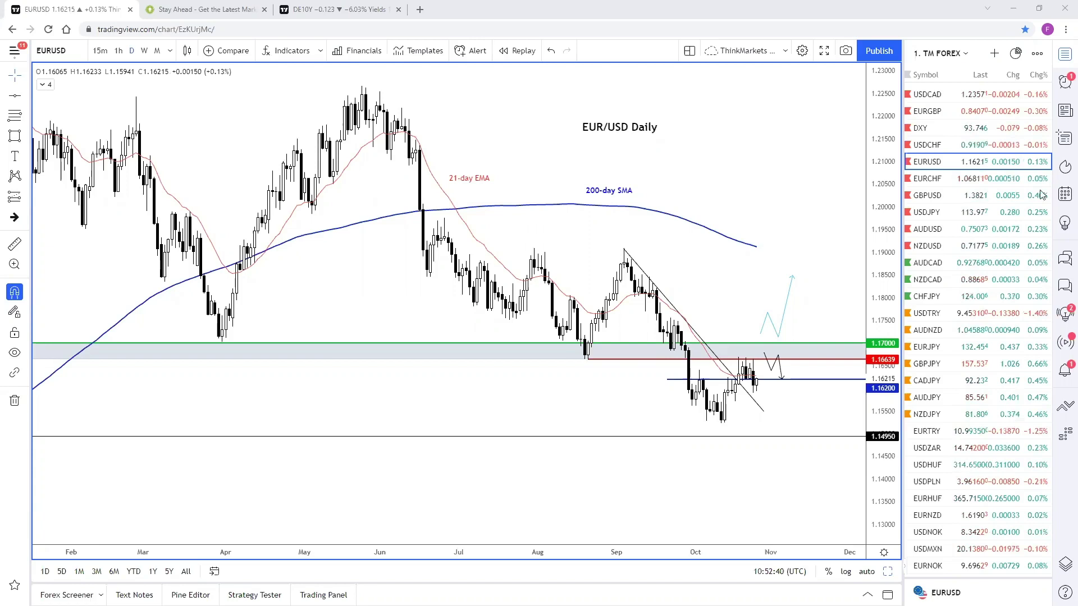
Step: Trace the black 1.14950 horizontal ray back to its origin at the March 2020 high and compare it with current price
scroll(808, 459, down, 5)
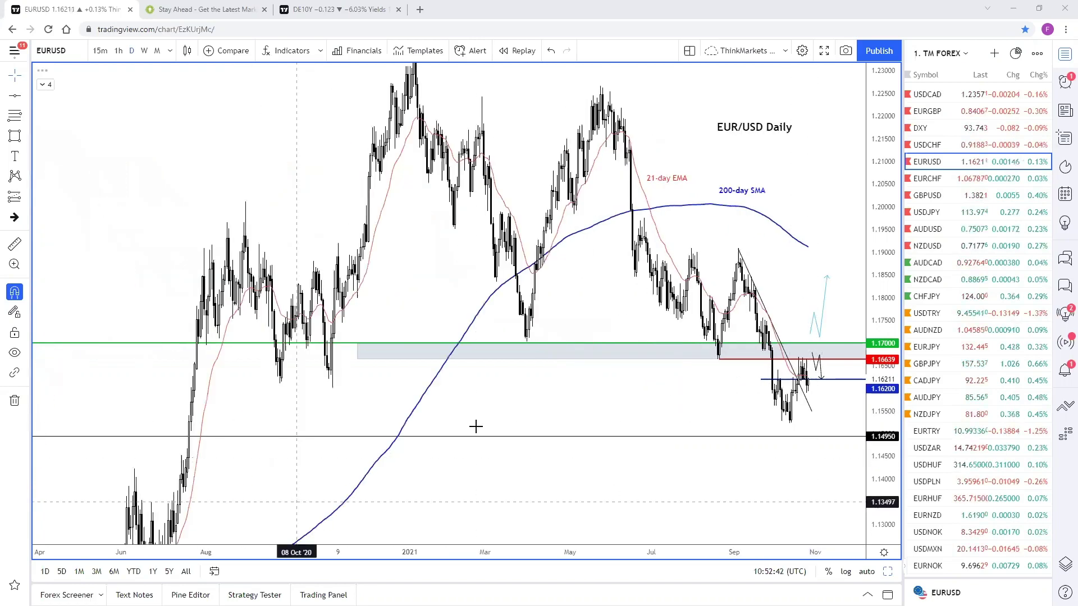
scroll(475, 427, down, 5)
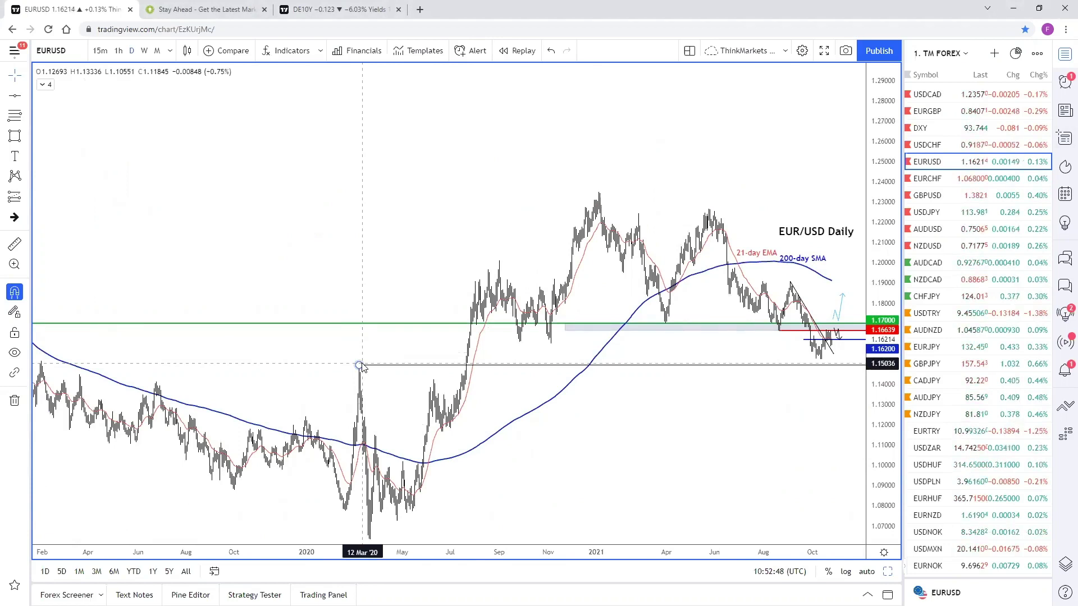
drag(373, 389, 315, 314)
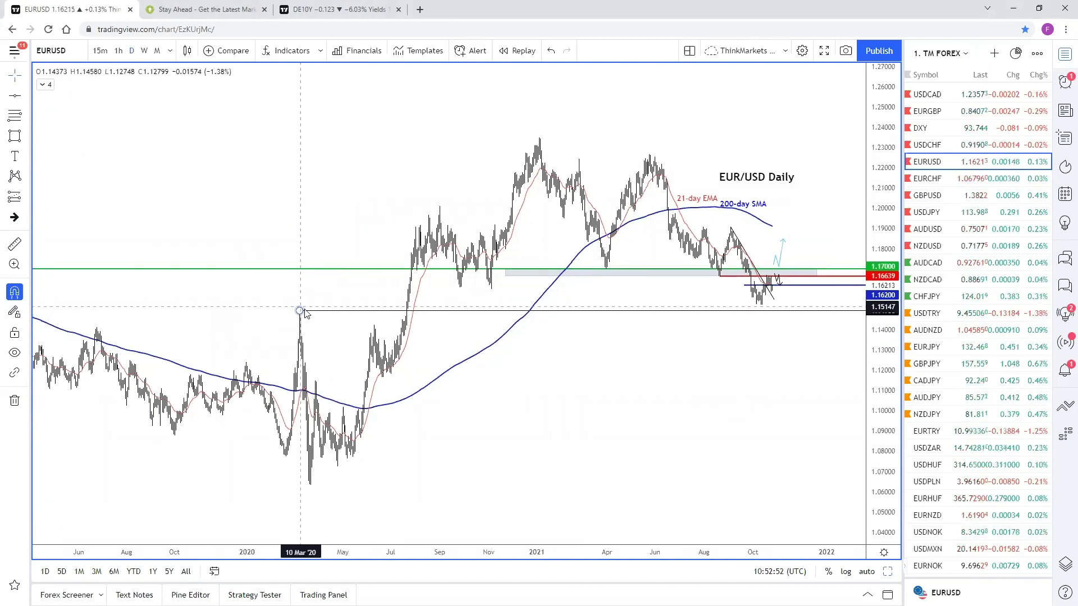
scroll(301, 313, up, 2)
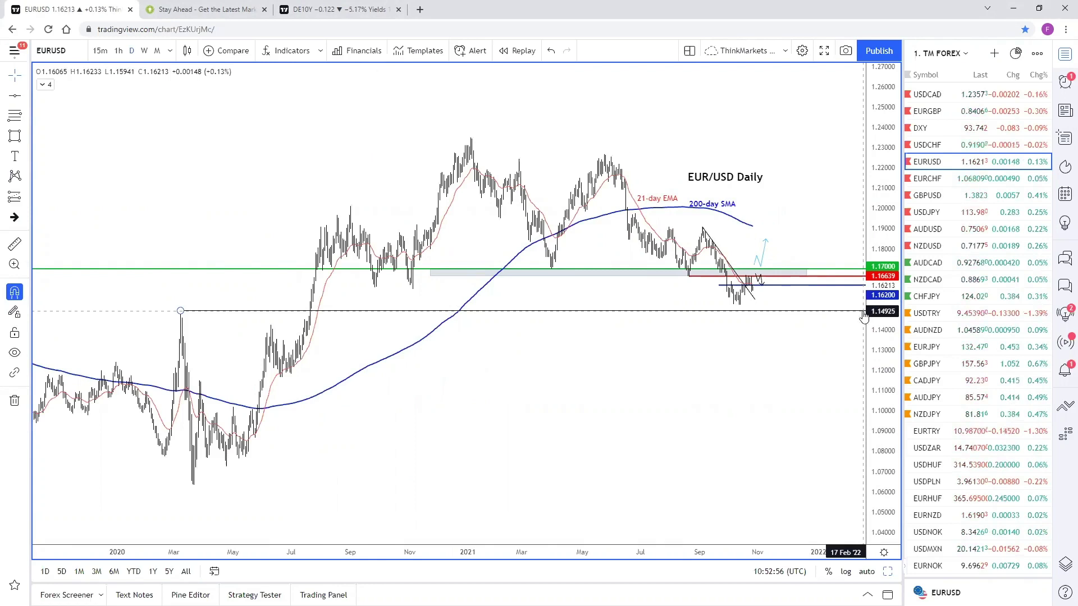
scroll(864, 317, up, 3)
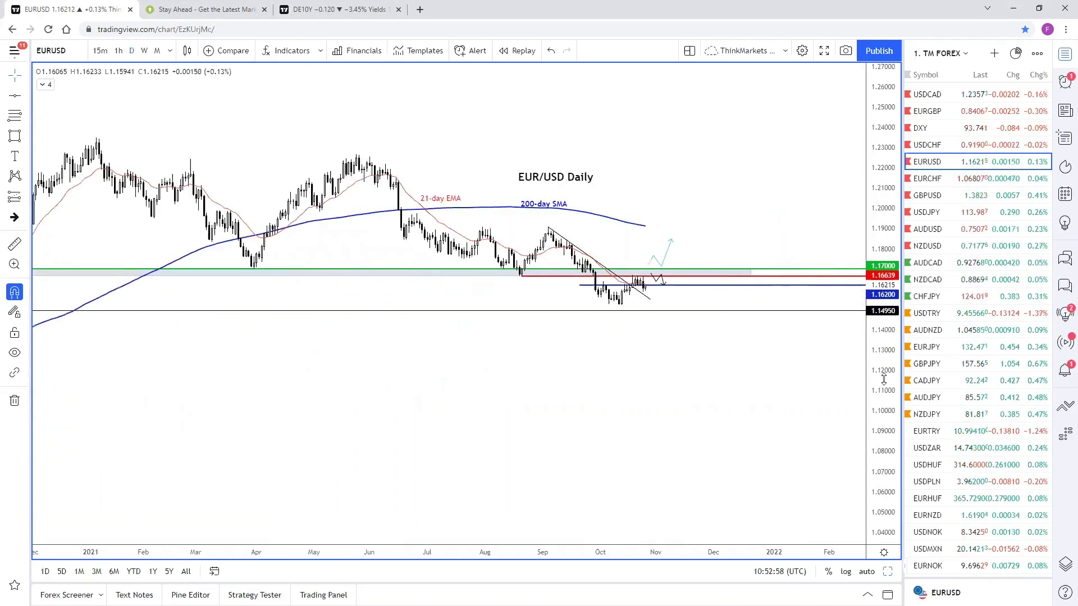
Step: Clone the green 1.17000 horizontal line and set the copy's price to 1.15000
scroll(863, 317, up, 2)
drag(676, 306, 707, 359)
scroll(724, 357, up, 2)
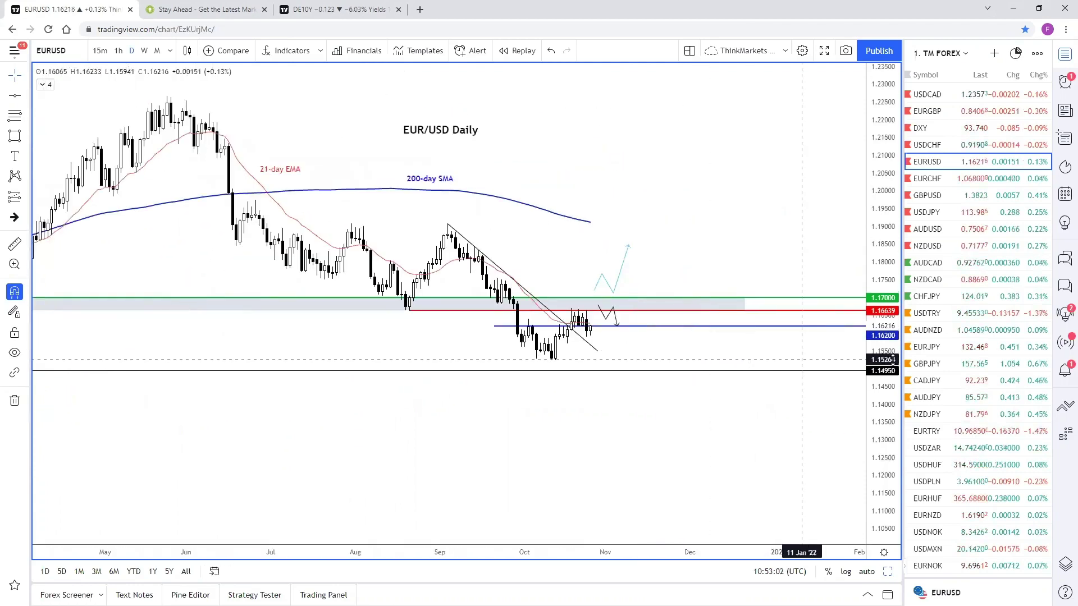
scroll(758, 357, up, 1)
scroll(773, 361, down, 5)
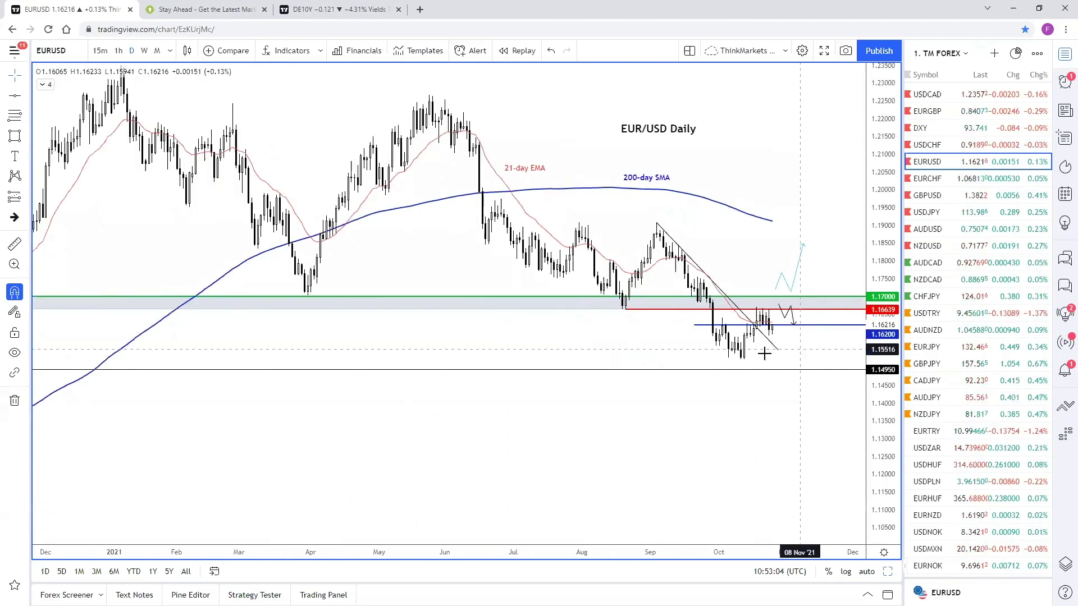
click(229, 298)
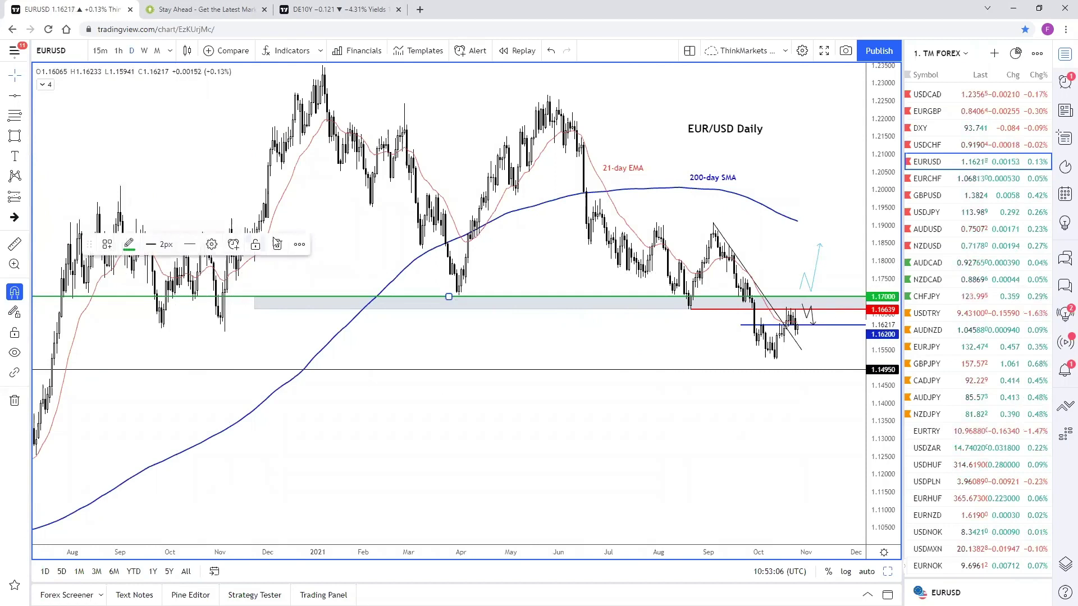
click(299, 244)
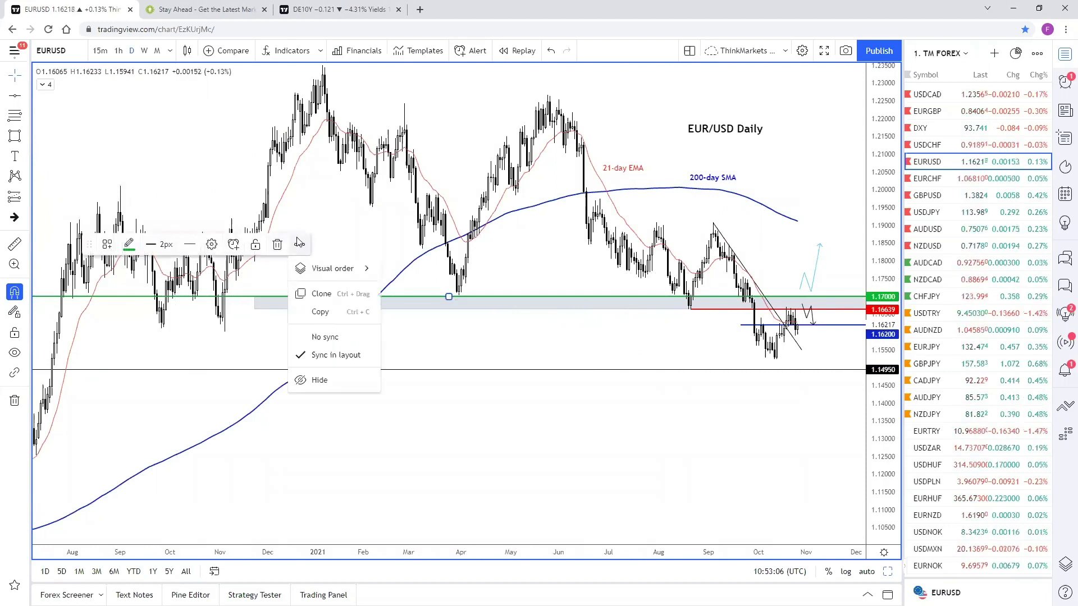
click(337, 293)
mouse_move(486, 296)
mouse_down()
mouse_move(555, 368)
mouse_move(579, 365)
mouse_up()
double_click(580, 365)
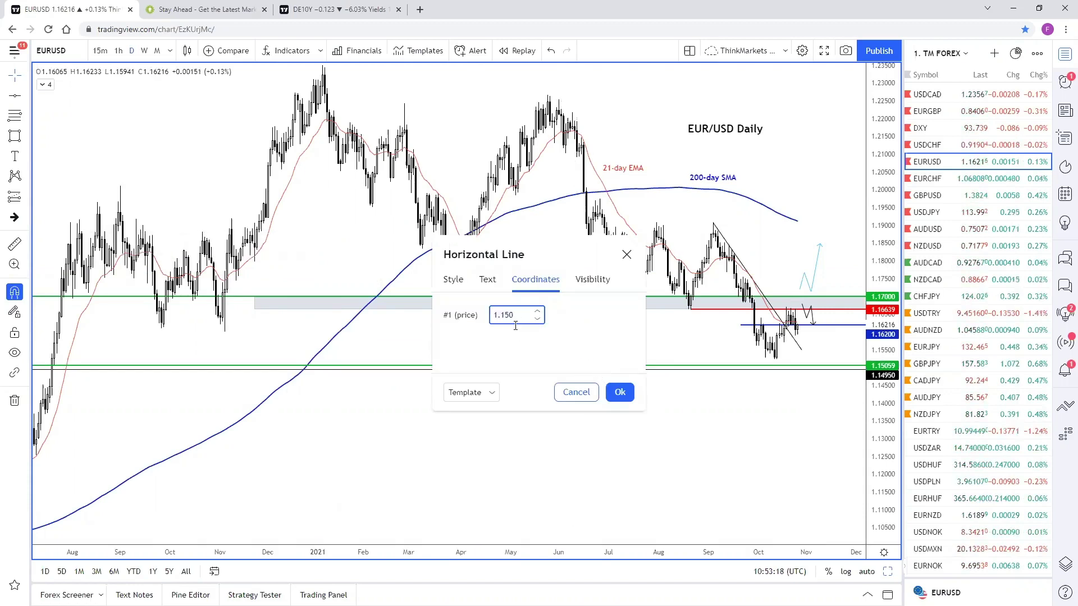
click(620, 392)
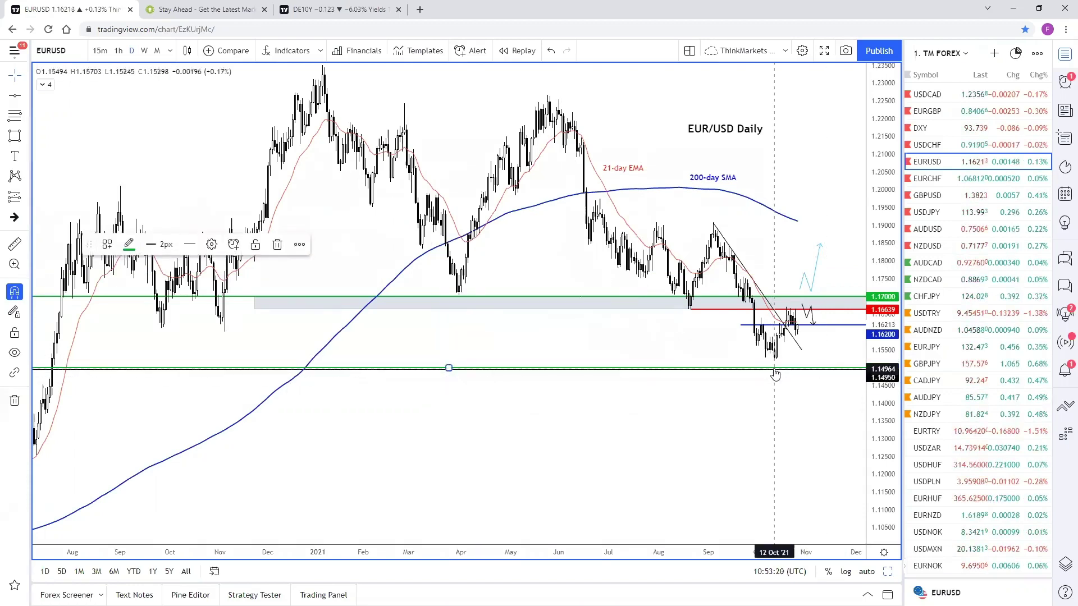
Step: Move the black projection path to just below the 1.16200 ray and extend its arrow to about 1.1430, below the 1.14950 ray
scroll(767, 377, up, 3)
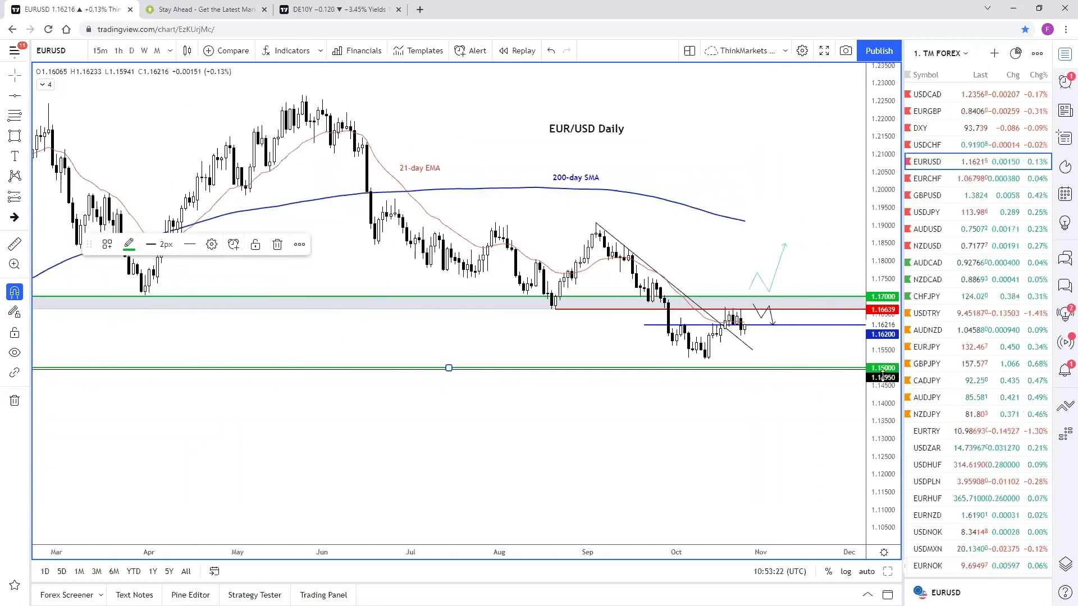
scroll(794, 380, up, 4)
click(691, 382)
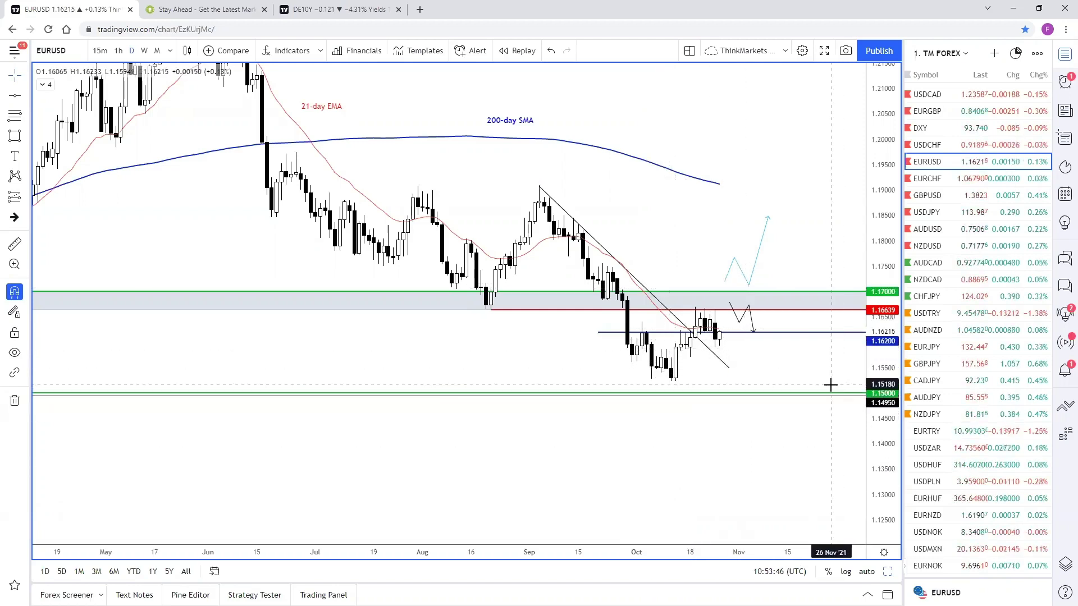
click(854, 394)
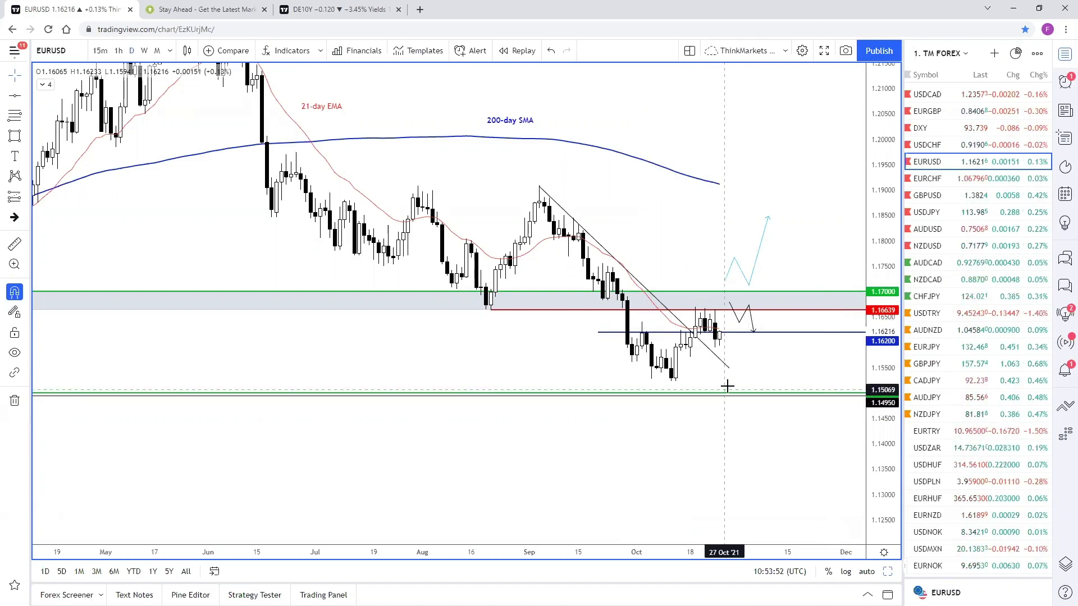
scroll(727, 385, down, 1)
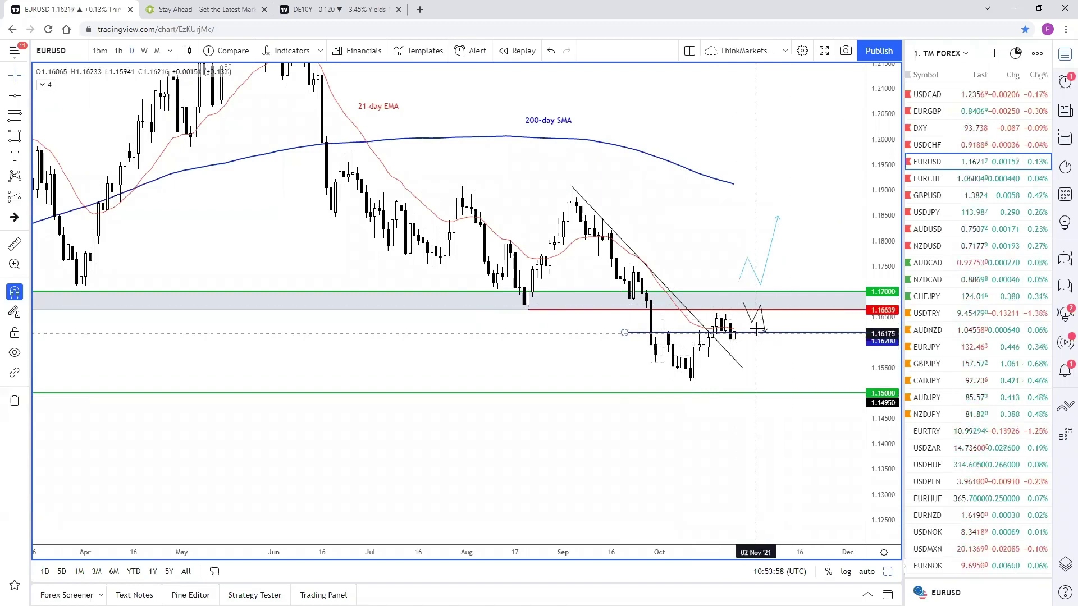
drag(763, 322, 763, 354)
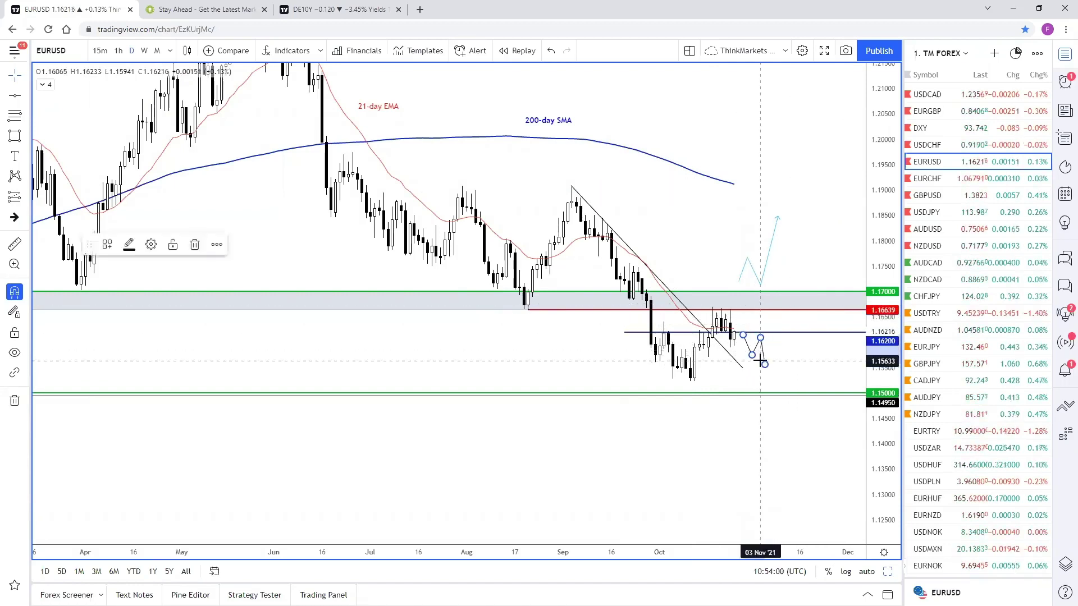
drag(771, 435, 768, 430)
Step: Move the light-blue projection path down around the 1.15000 line, starting near the black arrow's tip and rising to about 1.1590
click(762, 271)
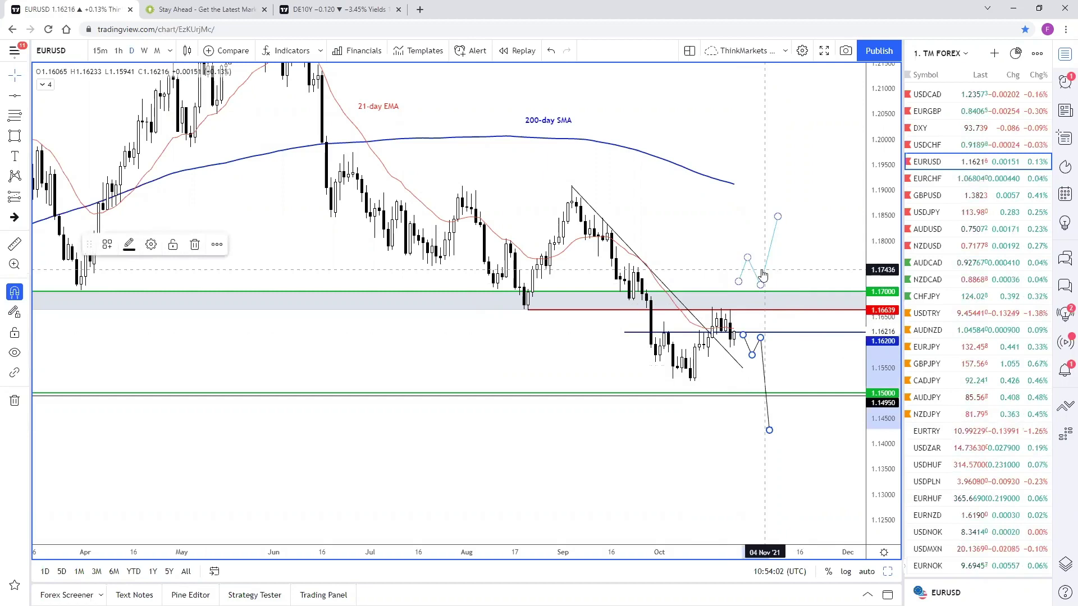
drag(781, 368, 797, 400)
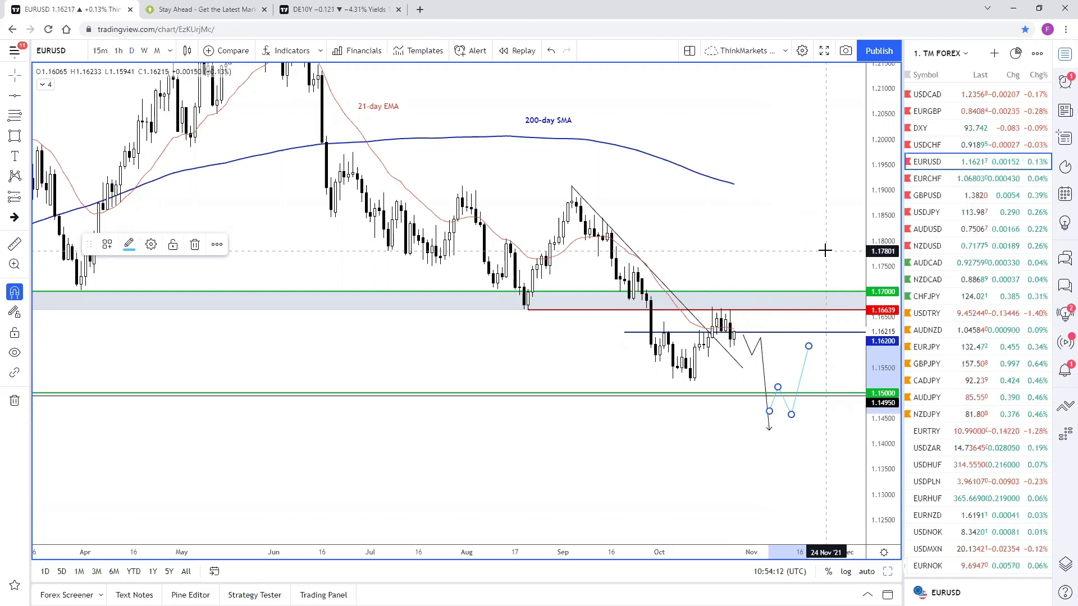
scroll(740, 380, down, 1)
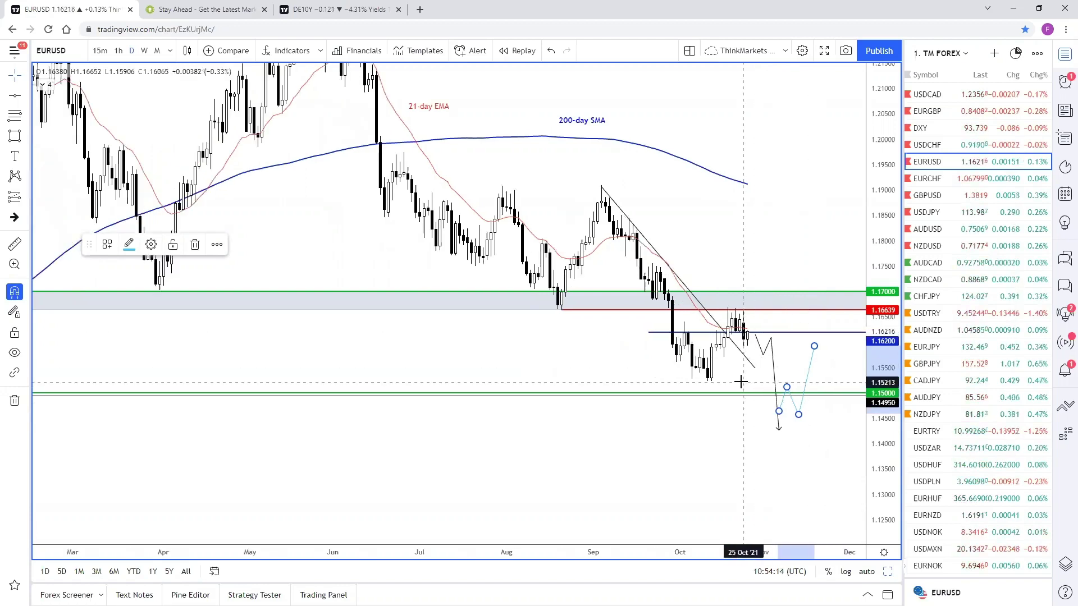
scroll(740, 382, down, 1)
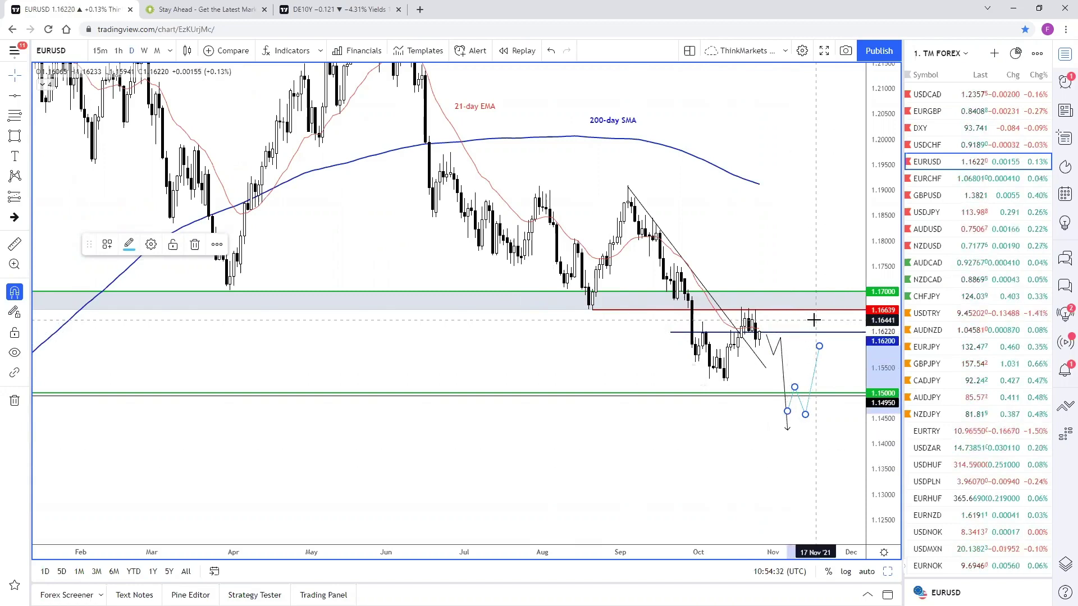
Step: Examine the revised EURUSD projection paths against the moving averages and horizontal levels across the daily chart
scroll(813, 320, down, 3)
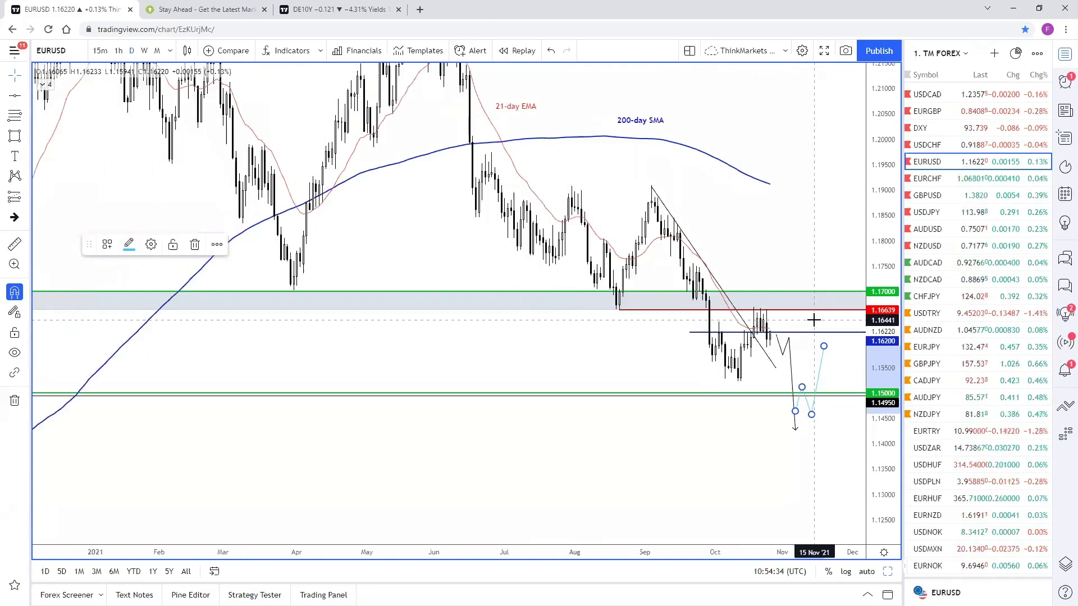
click(228, 298)
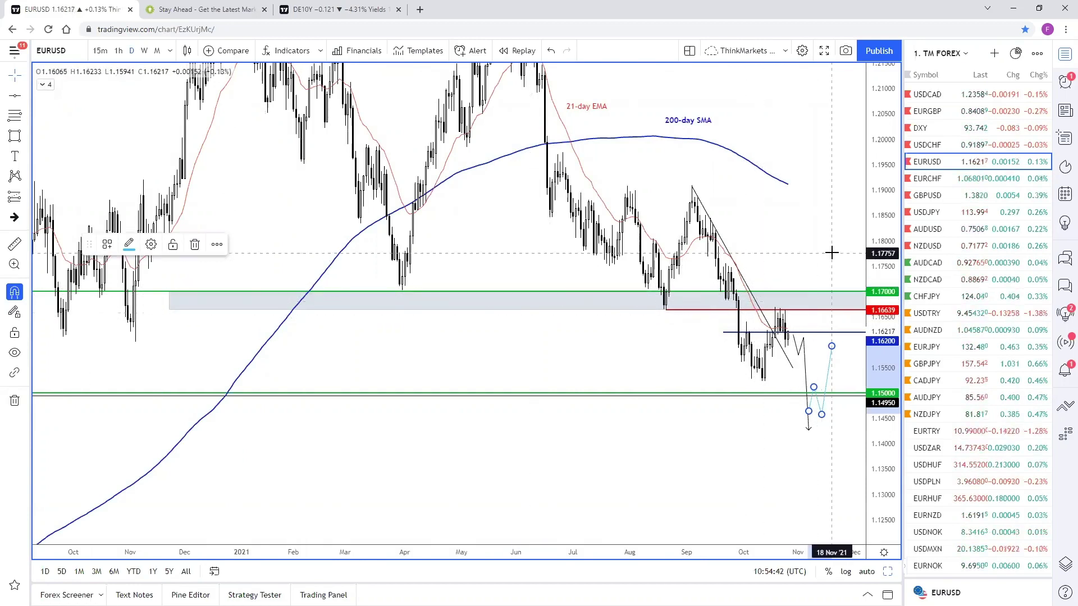
scroll(831, 253, up, 1)
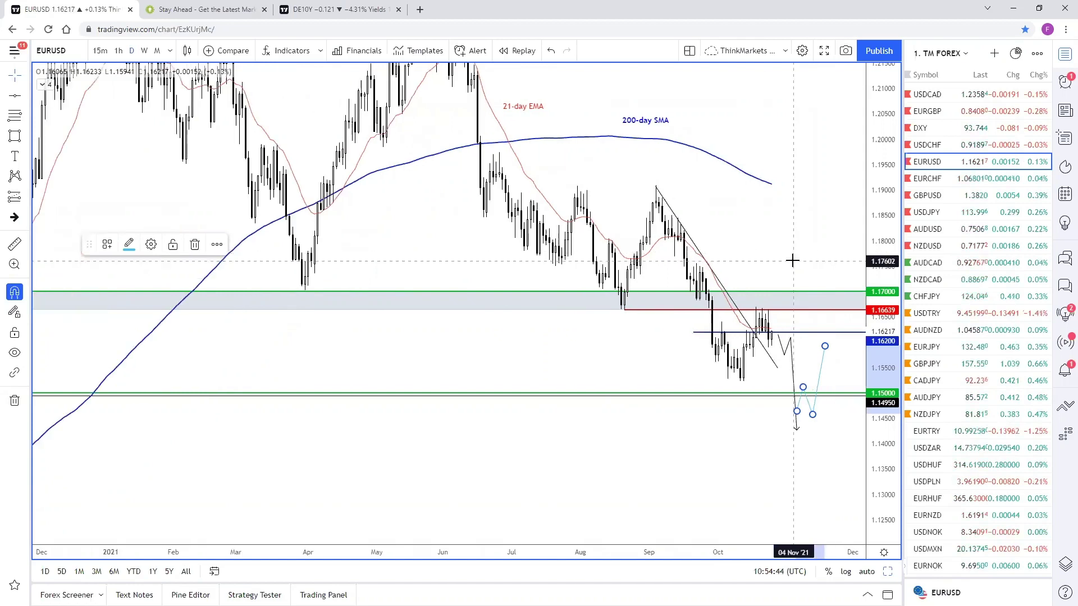
click(794, 259)
scroll(797, 269, up, 1)
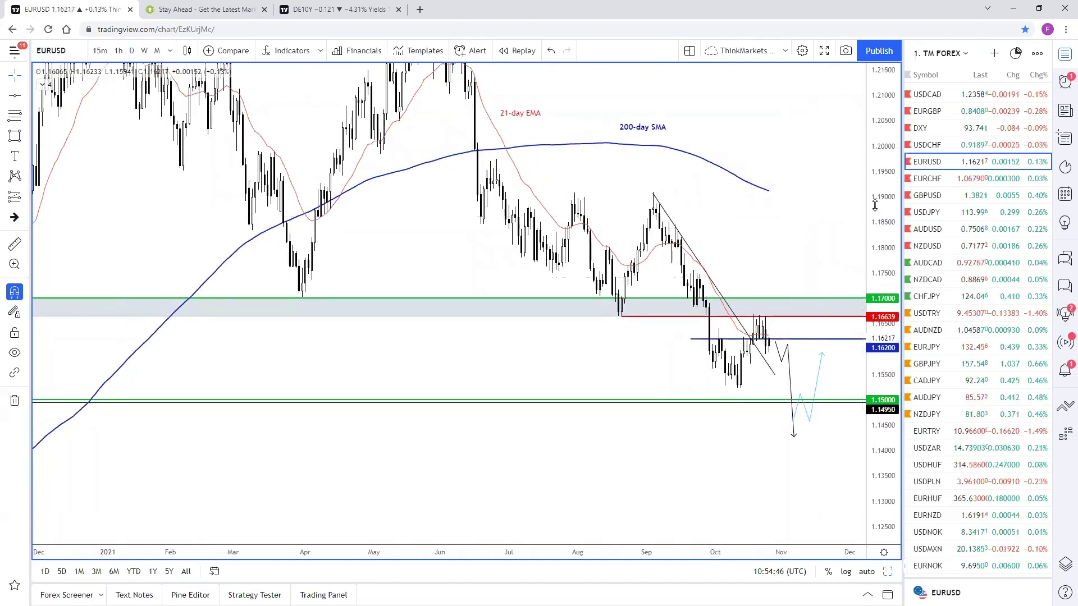
double_click(878, 287)
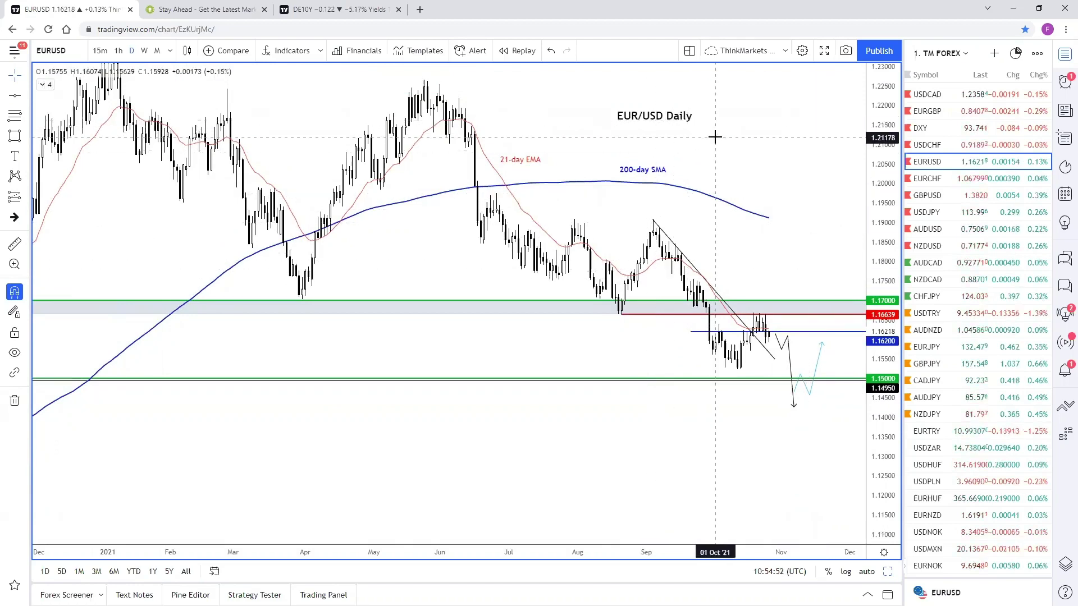
drag(715, 137, 716, 153)
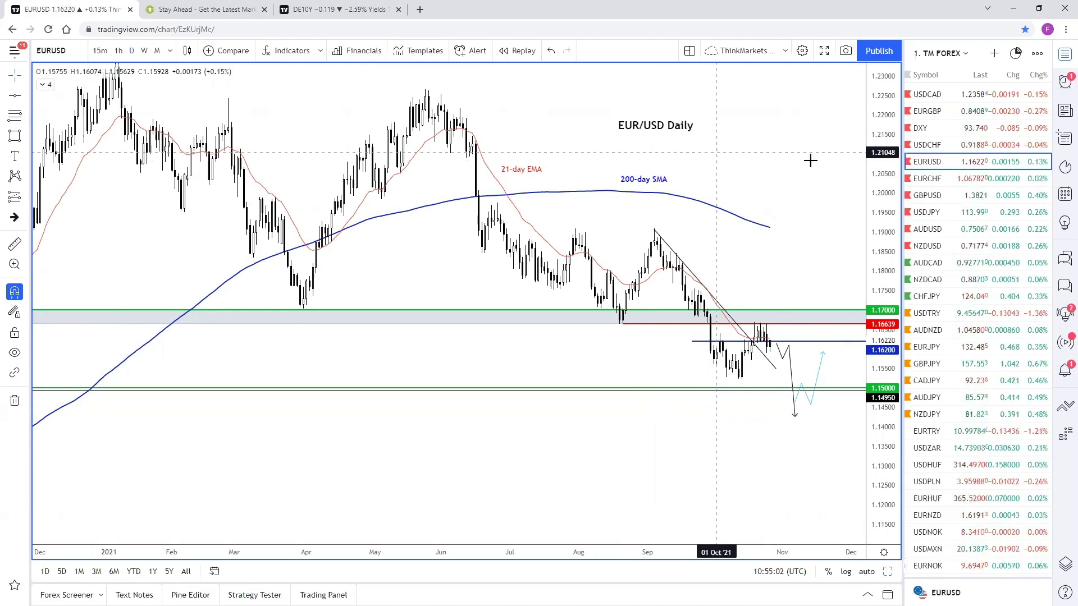
Step: Open the USDJPY chart and delete the blue 114.398 horizontal ray at the October high
click(945, 212)
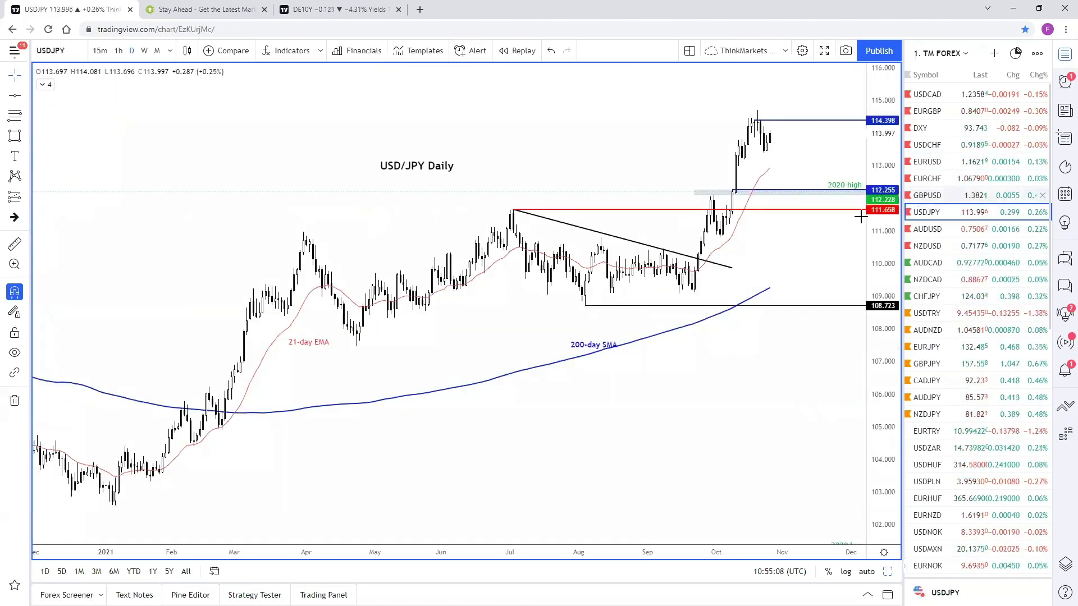
scroll(861, 216, down, 2)
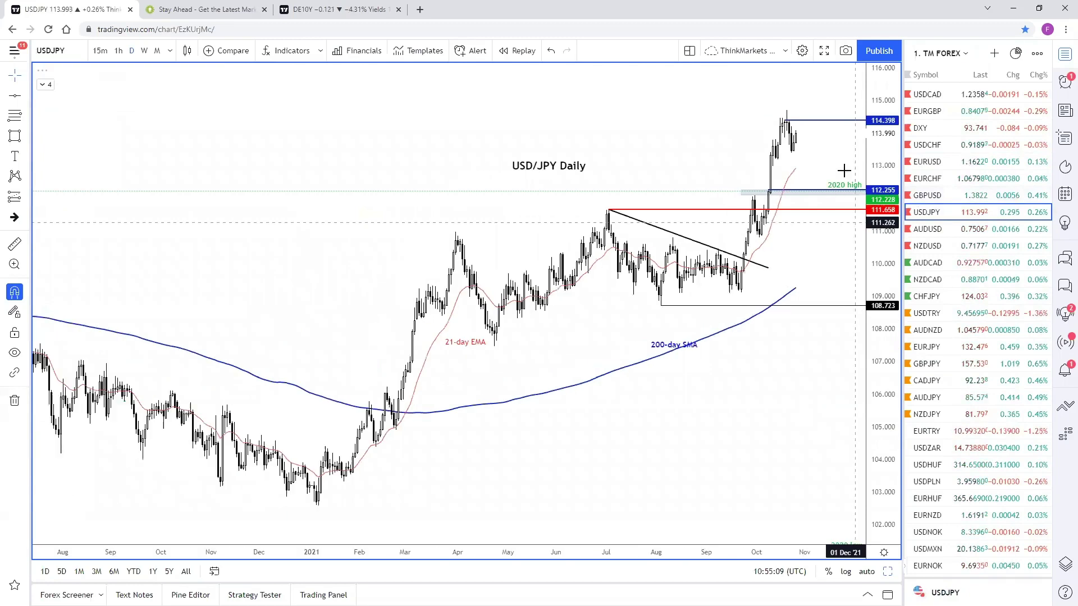
click(831, 120)
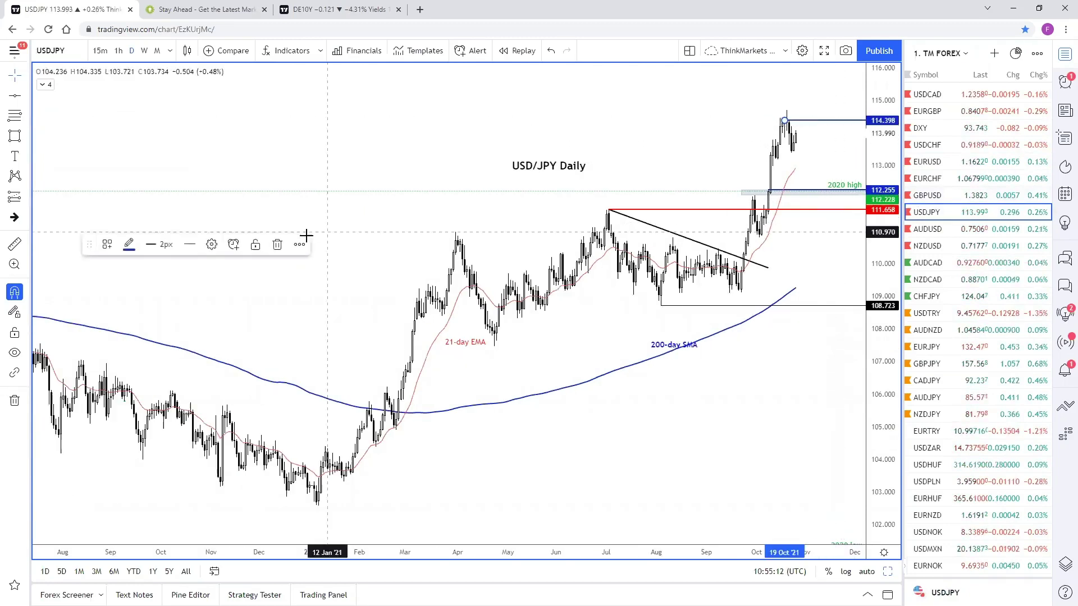
click(278, 244)
scroll(535, 160, up, 2)
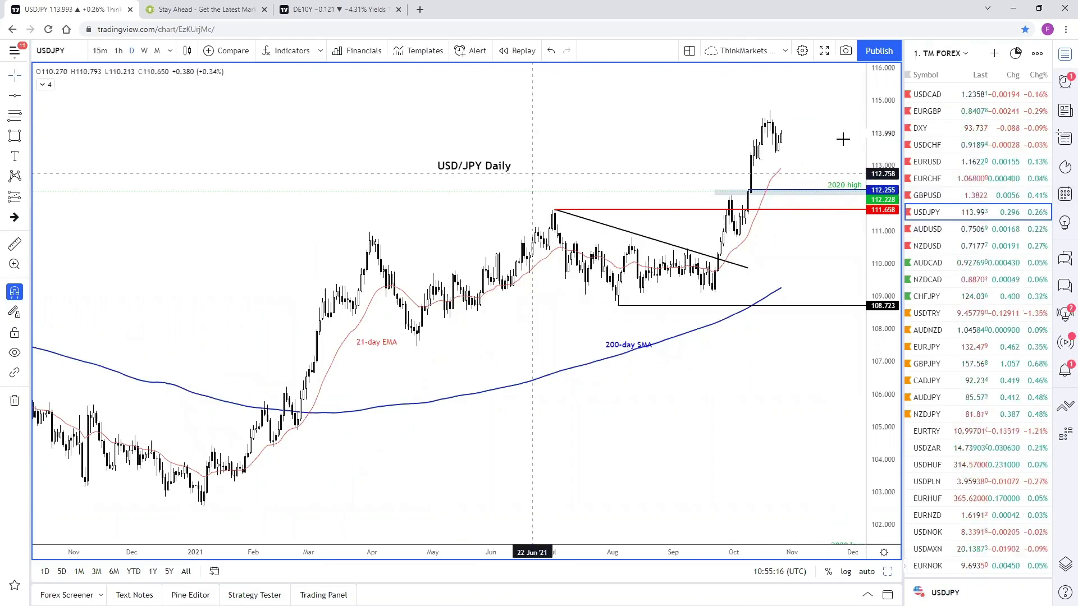
Step: On the AUDUSD chart, draw a descending trend line from the 25 February 2021 high at 0.80072 to about 0.7565 in early December
click(932, 229)
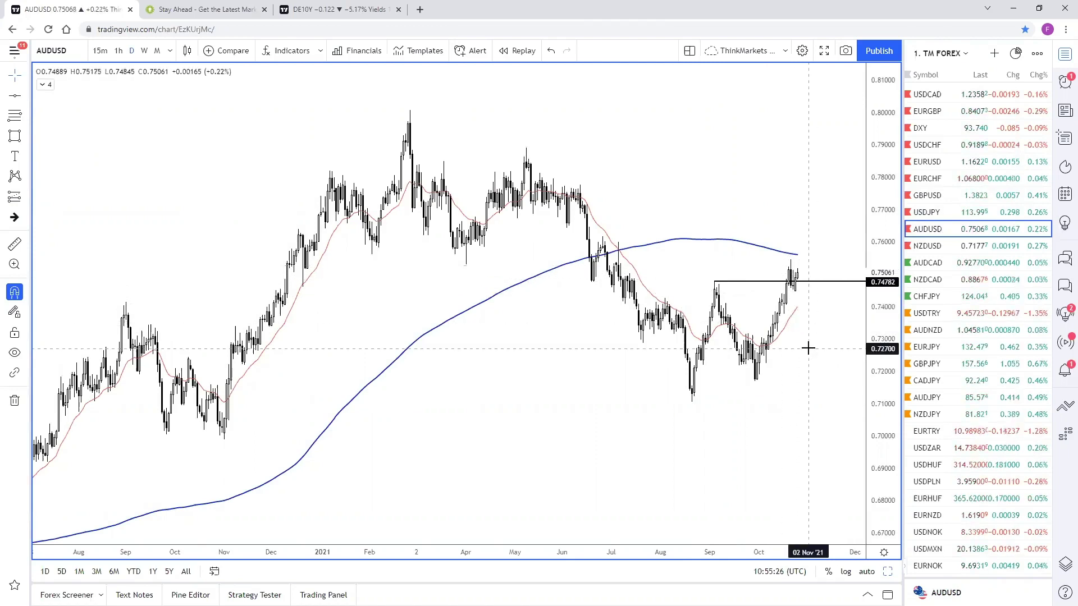
scroll(808, 348, up, 1)
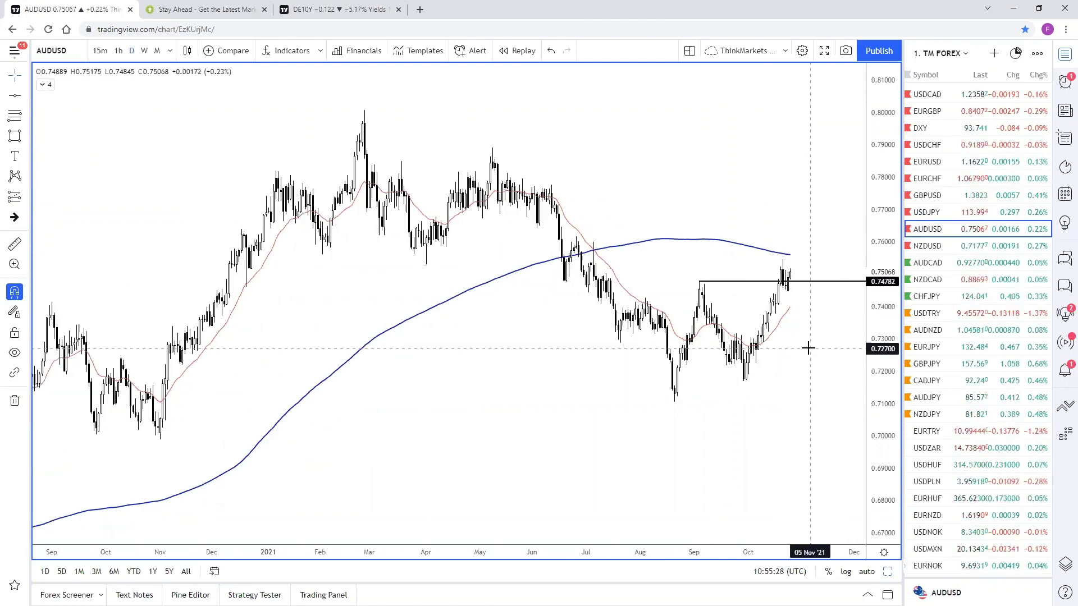
click(26, 96)
click(40, 102)
click(364, 107)
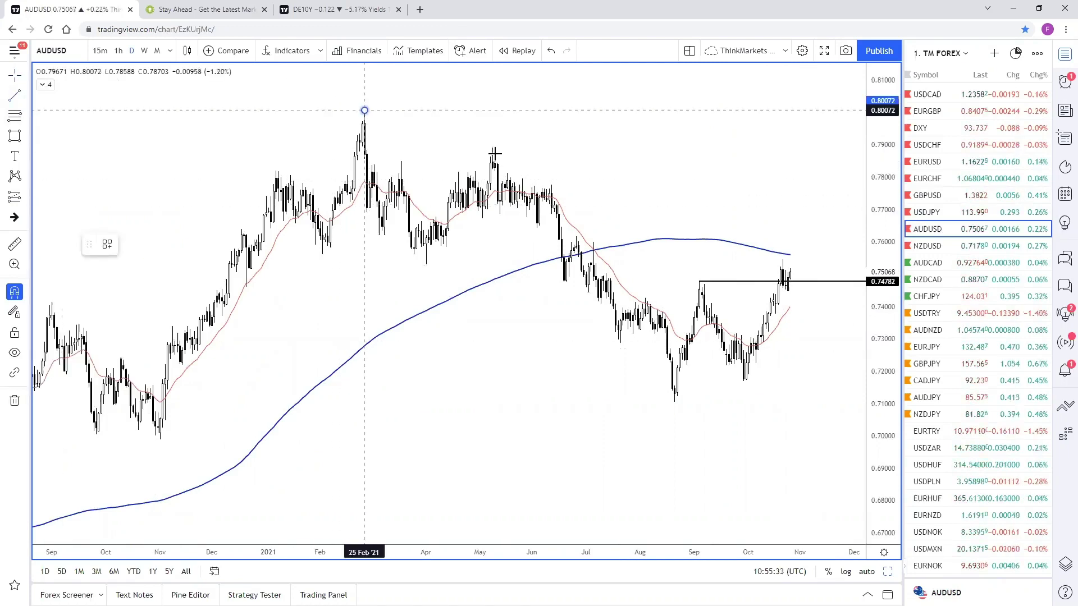
click(854, 254)
drag(758, 225, 749, 225)
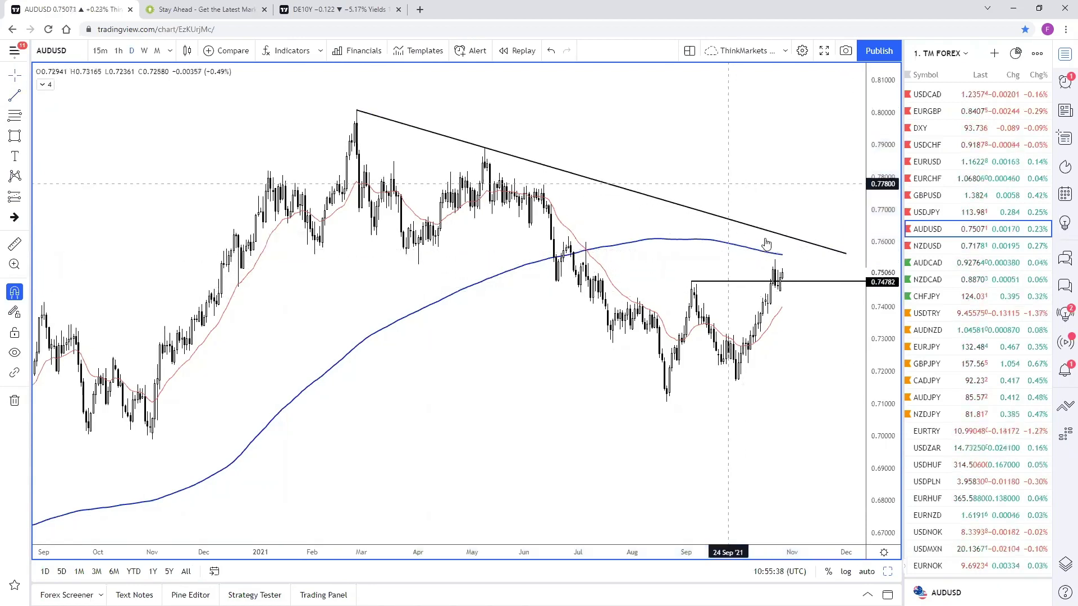
Step: Open the NZDUSD chart and delete the projection path drawn below the October price candles
click(927, 246)
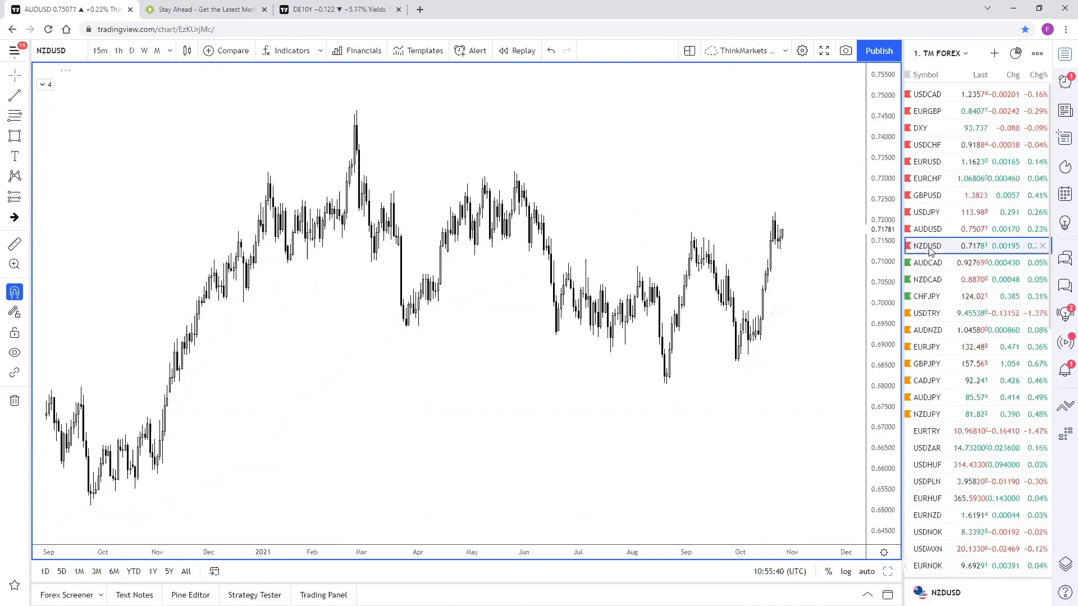
click(774, 298)
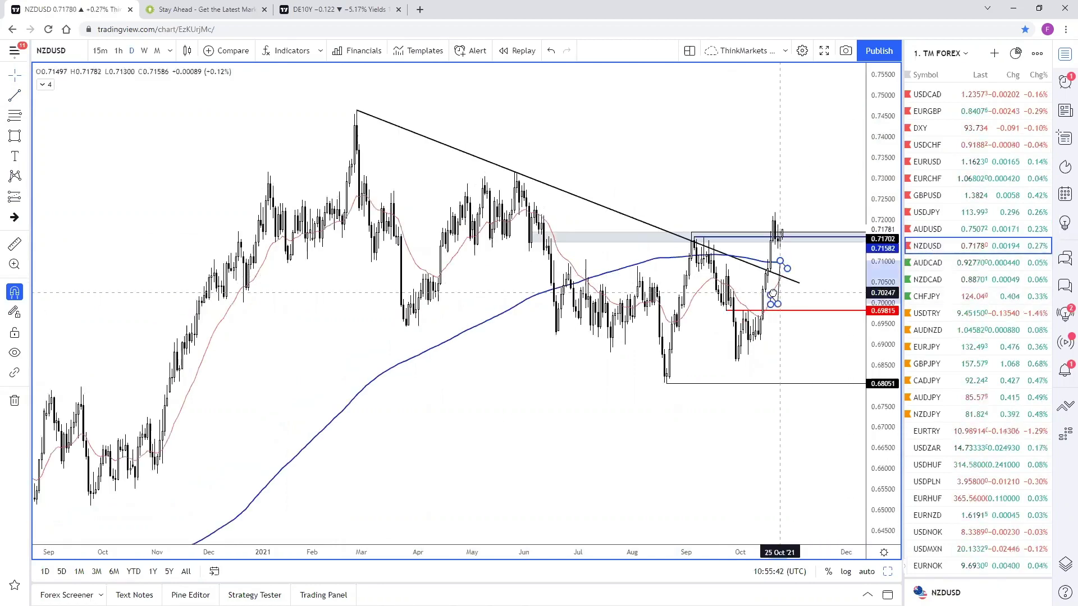
click(195, 246)
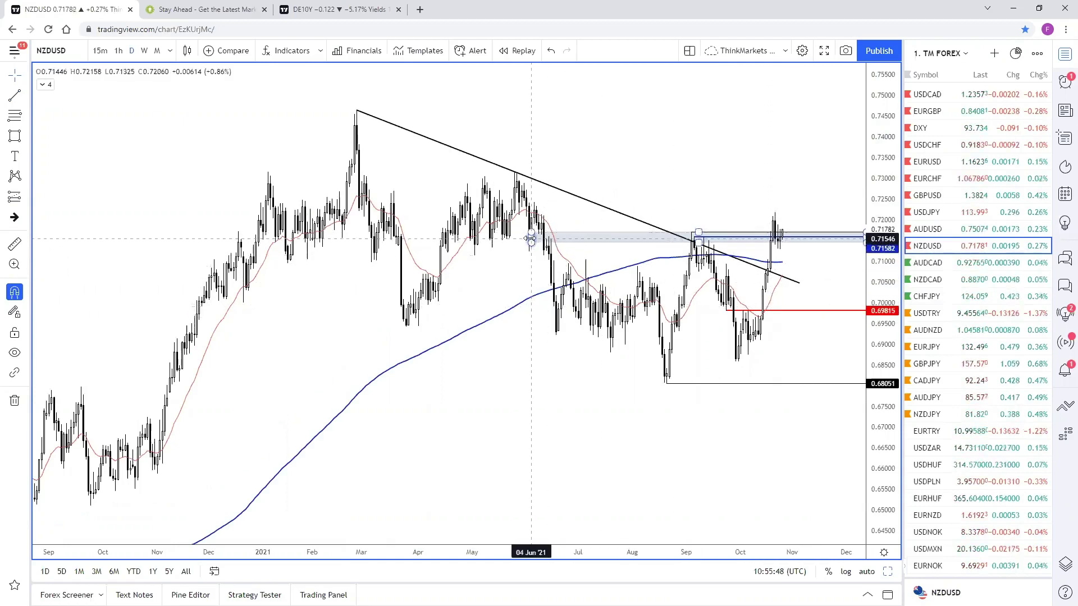
Step: Resize NZDUSD's grey zone to start at 3 September 2021 and extend its lower edge down to about 0.7130
drag(531, 239, 691, 239)
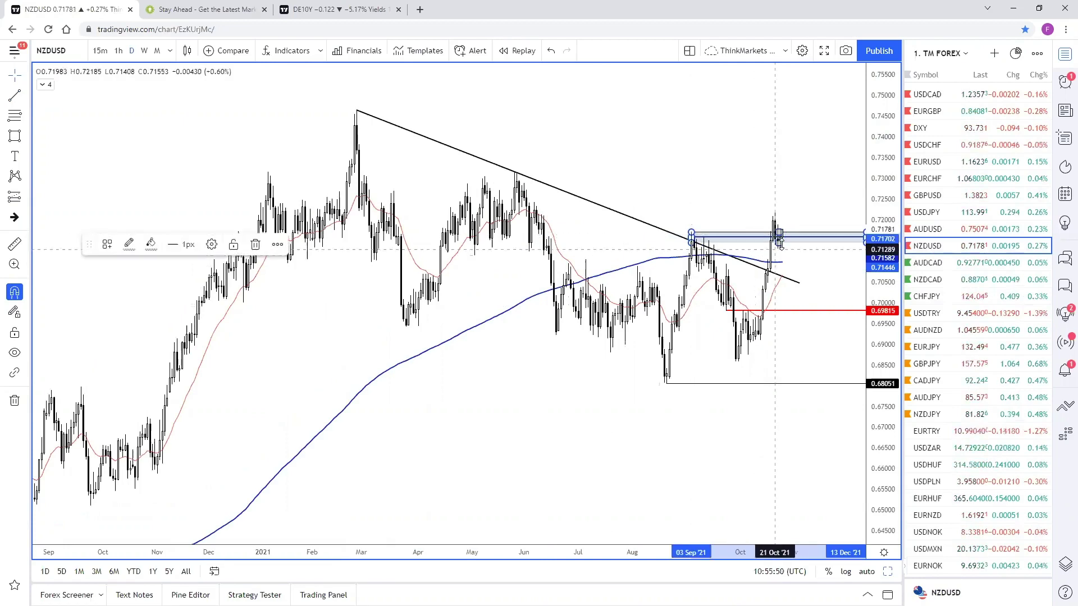
mouse_move(782, 244)
mouse_down()
mouse_move(781, 320)
mouse_move(785, 240)
mouse_move(782, 249)
mouse_up()
click(751, 232)
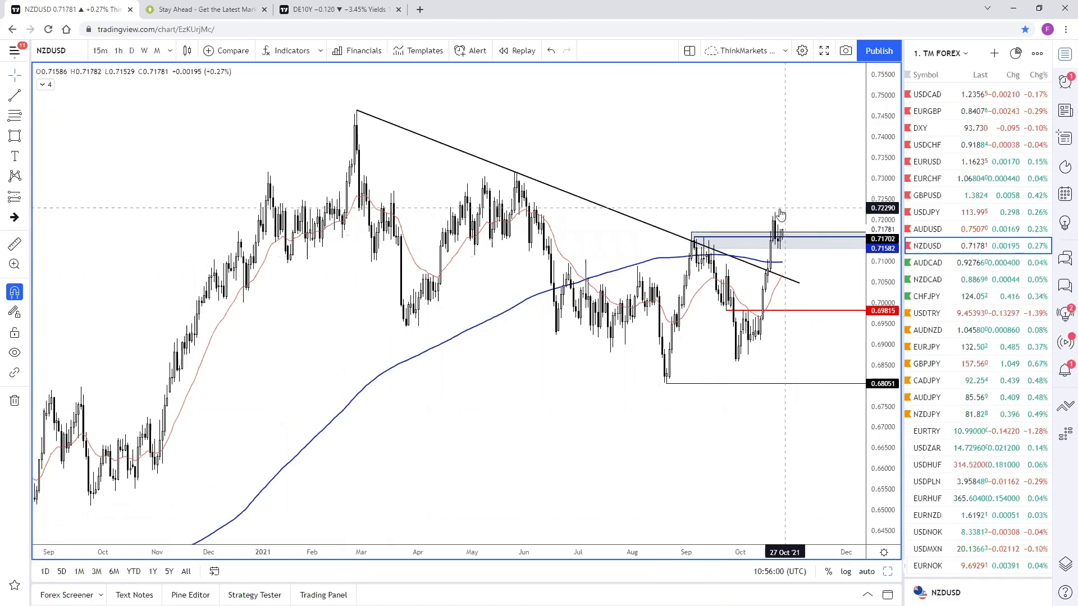
scroll(778, 225, up, 2)
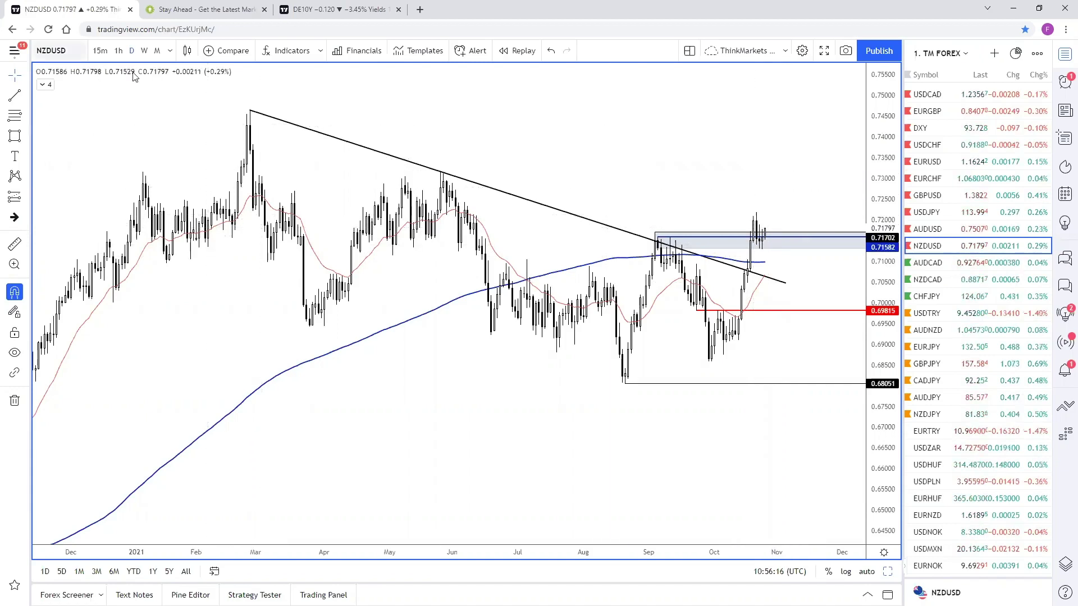
drag(788, 247, 790, 256)
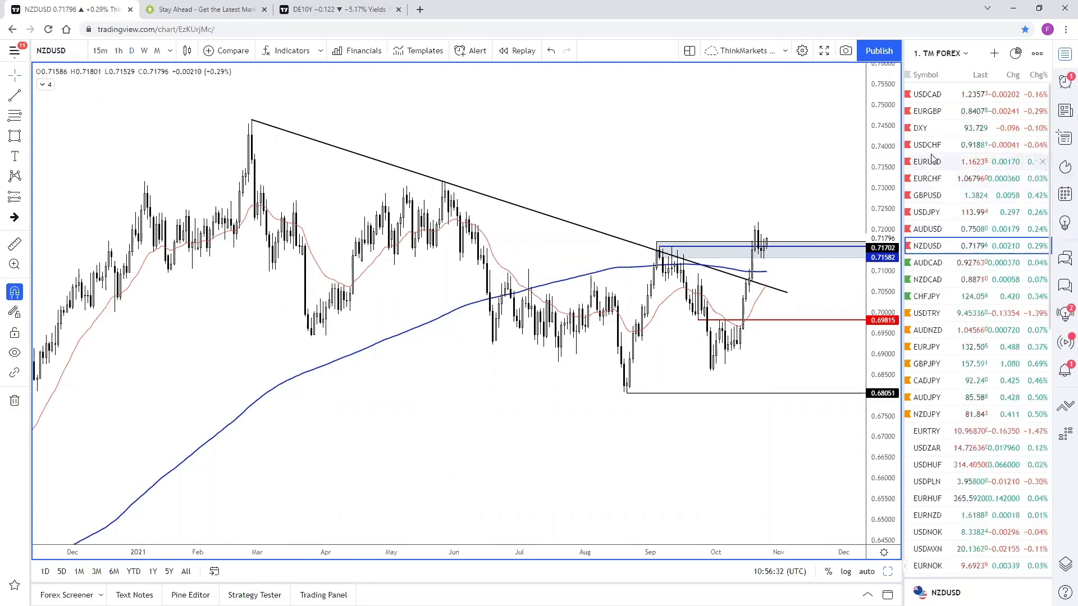
Step: Open the USDCAD chart and examine recent price action around the 61.8% retracement and the 1.24098 bullish bias level
click(927, 95)
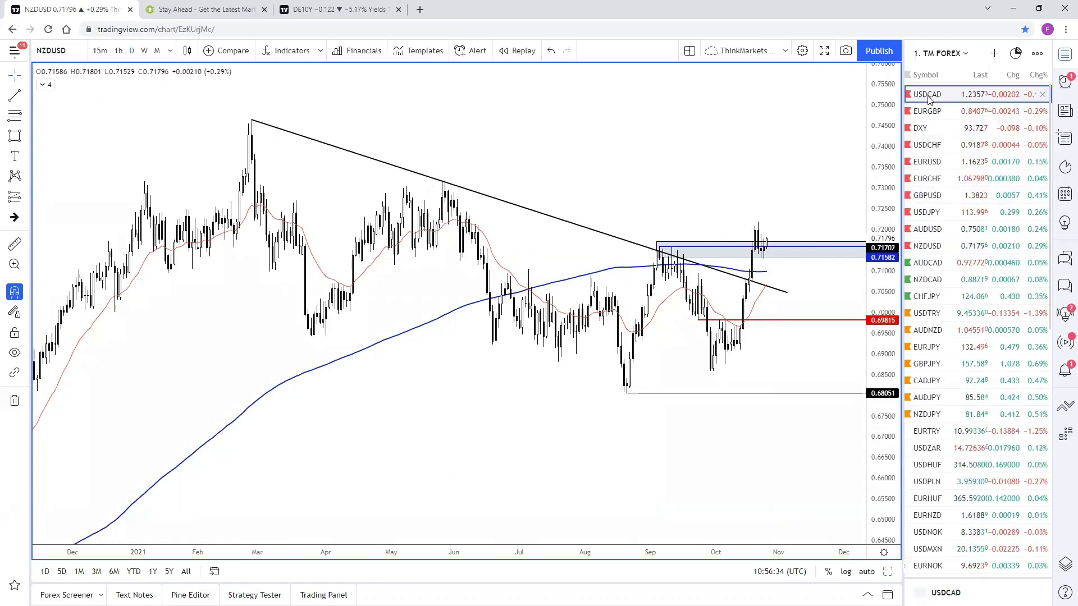
scroll(785, 364, up, 2)
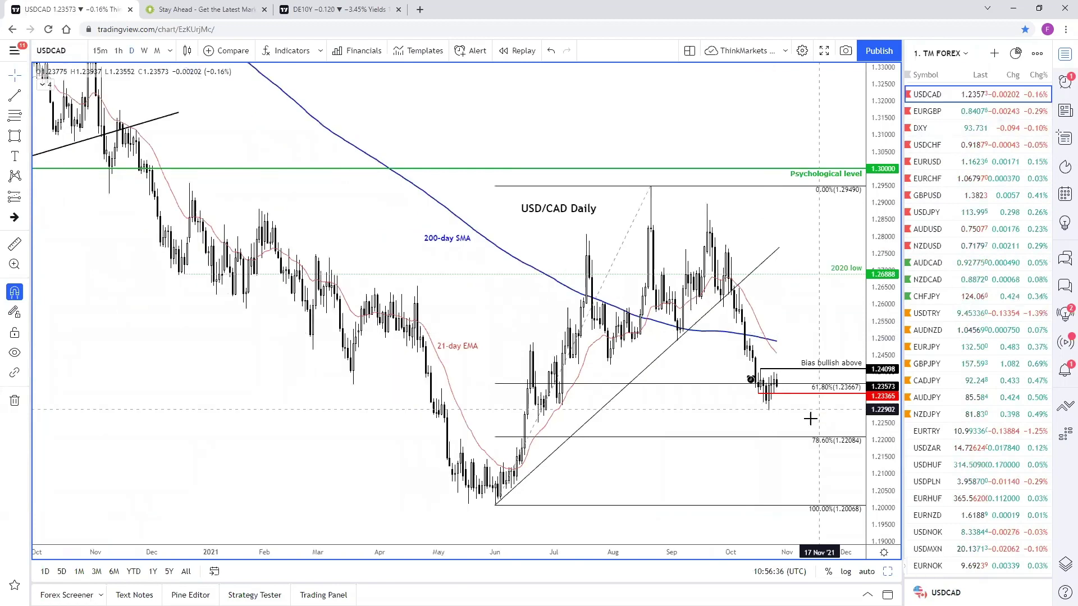
drag(694, 421, 727, 317)
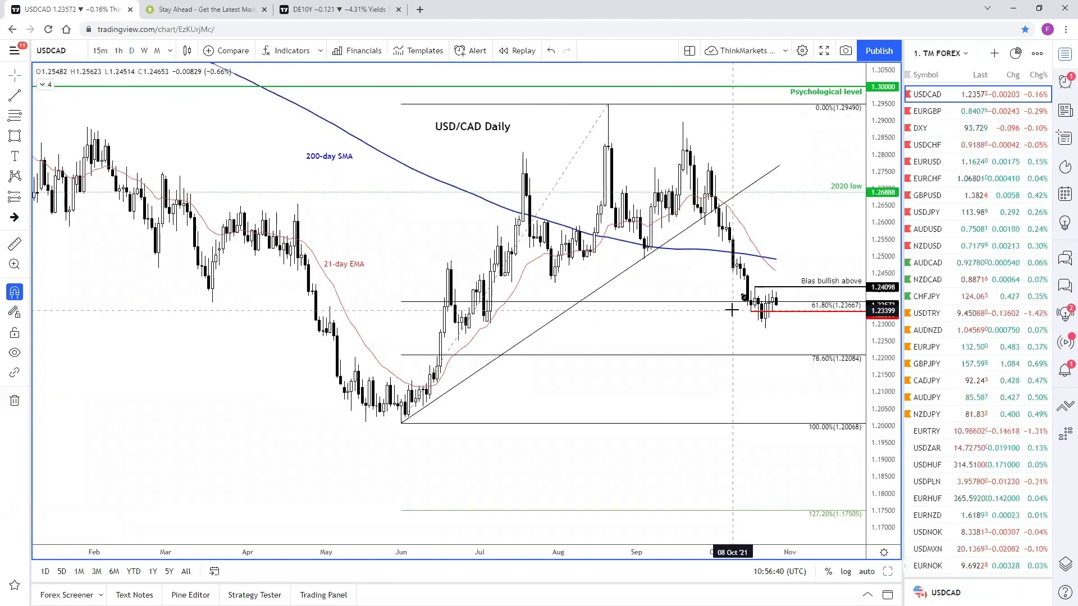
scroll(785, 326, up, 1)
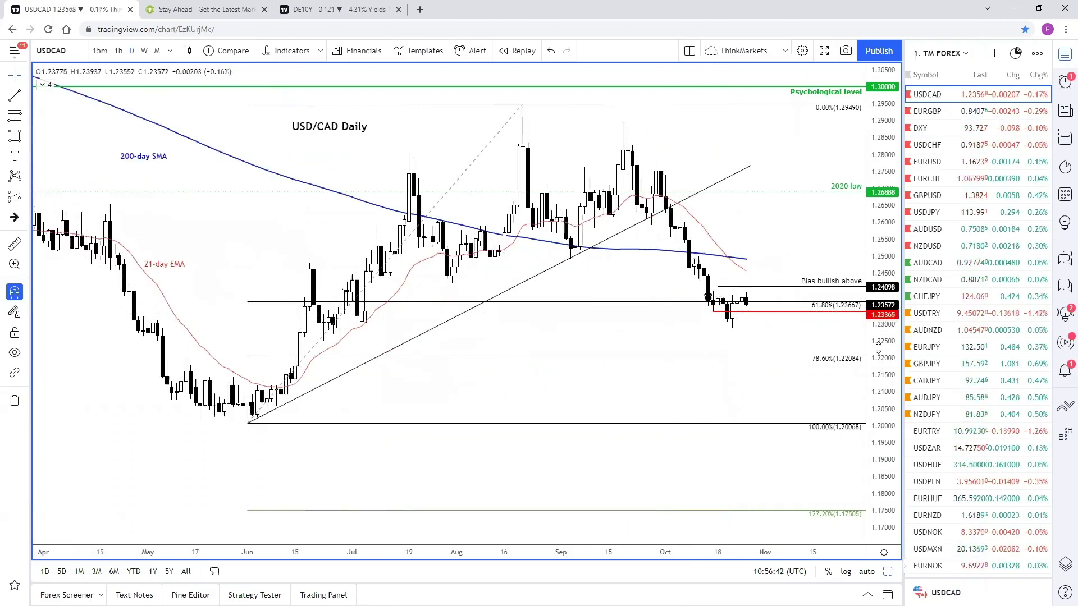
drag(879, 344, 883, 416)
mouse_move(808, 382)
mouse_down()
mouse_move(805, 393)
mouse_move(792, 389)
mouse_up()
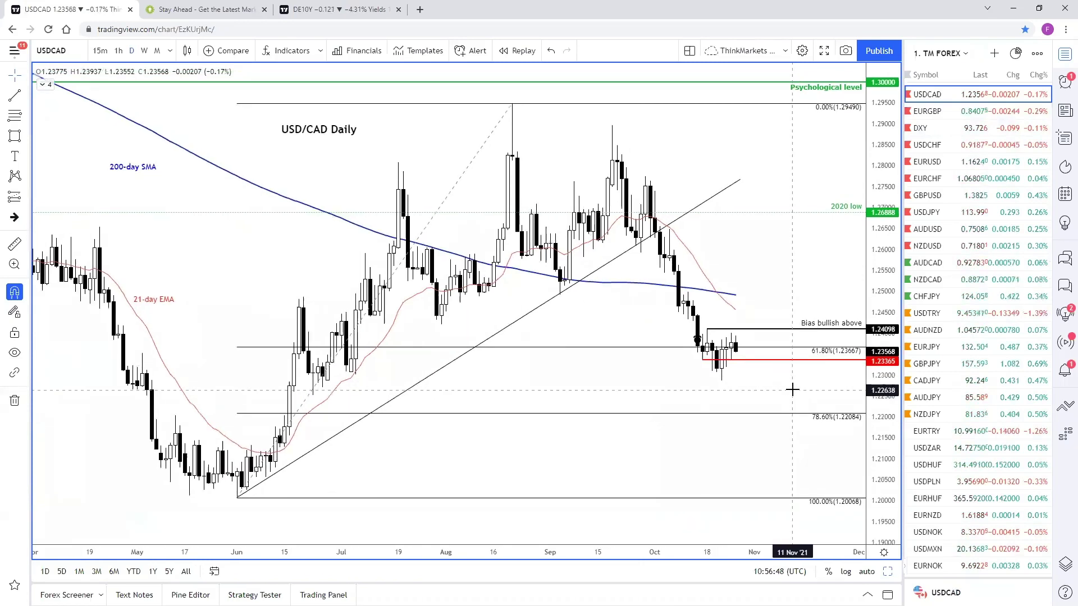
scroll(792, 390, up, 2)
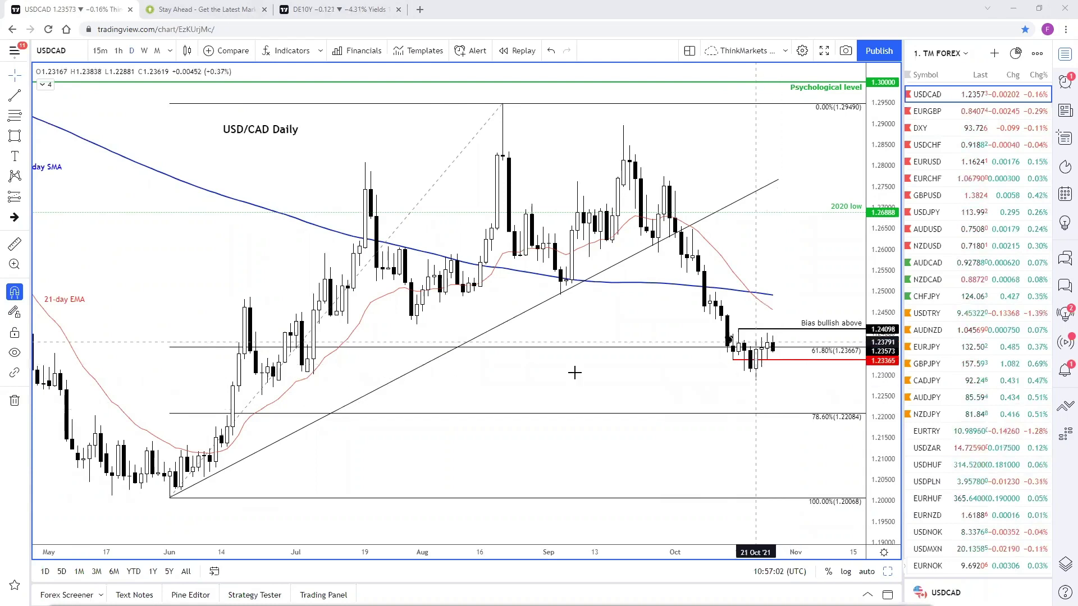
scroll(572, 373, down, 2)
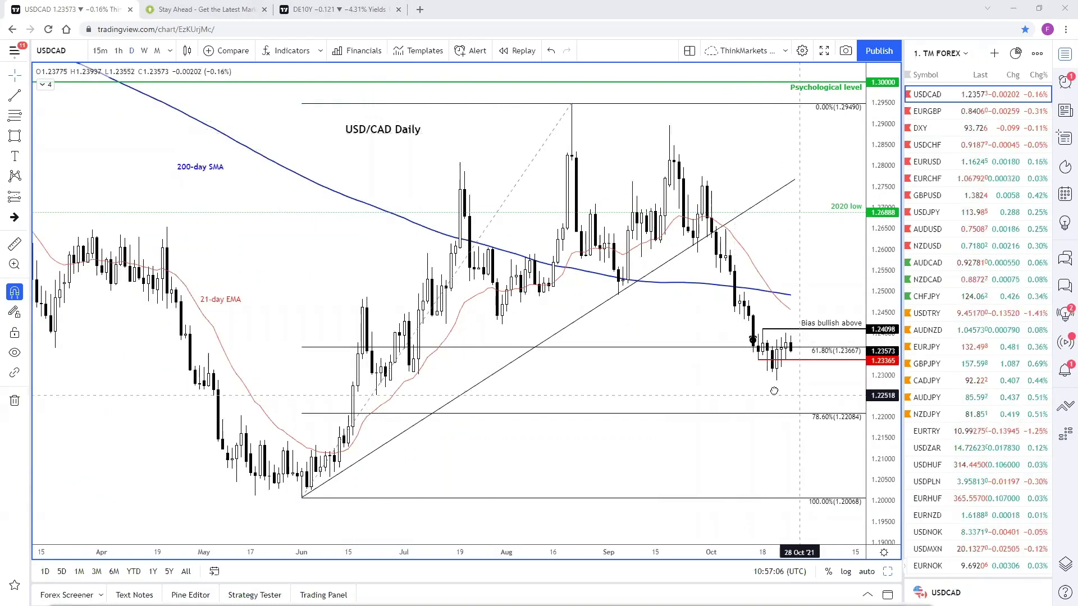
Step: Delete the red 1.23365 horizontal ray below the recent USDCAD candles
drag(772, 387, 767, 385)
click(773, 362)
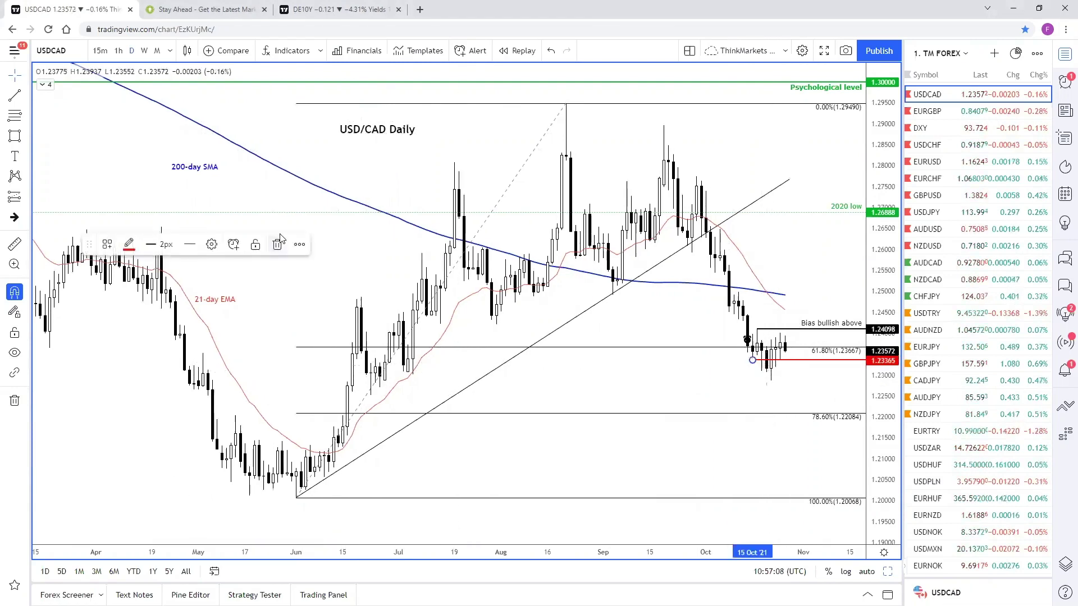
key(Delete)
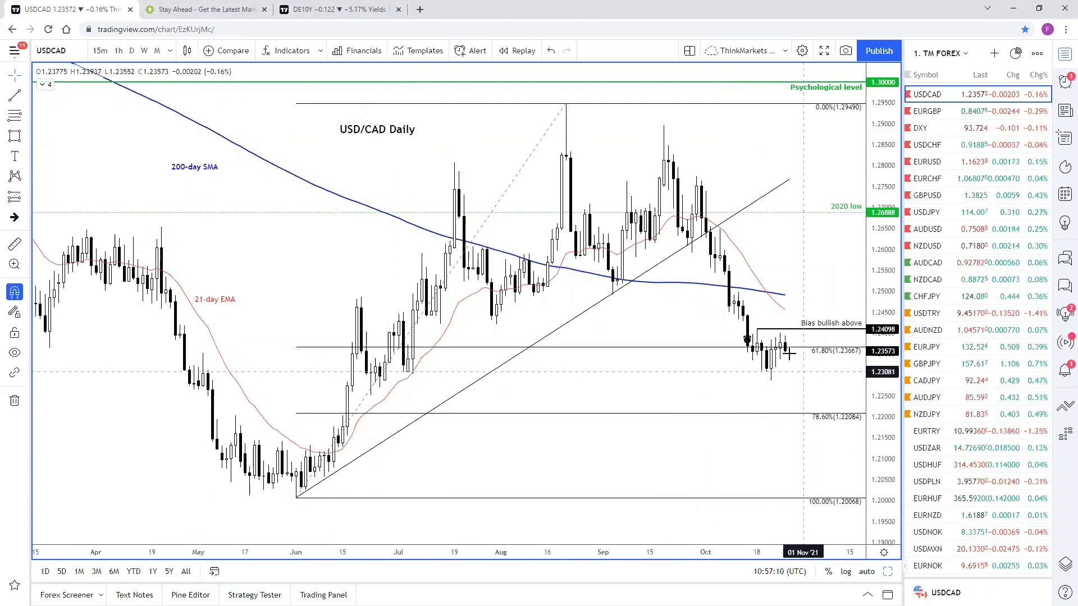
drag(798, 449, 774, 453)
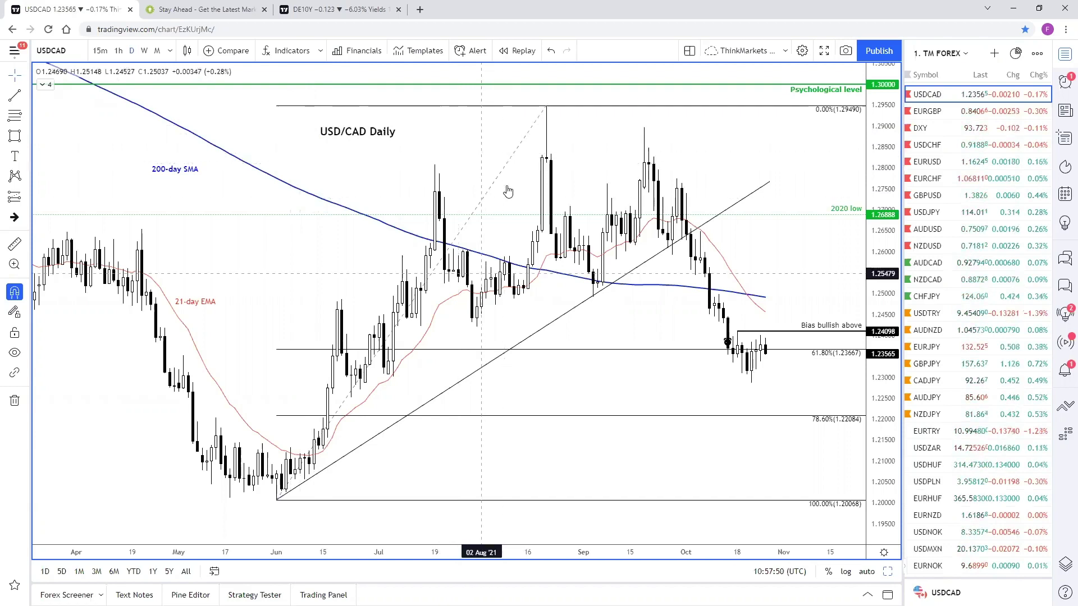
Step: Open the USDCHF chart and examine its trend lines, horizontal levels and moving averages over the past year
click(948, 147)
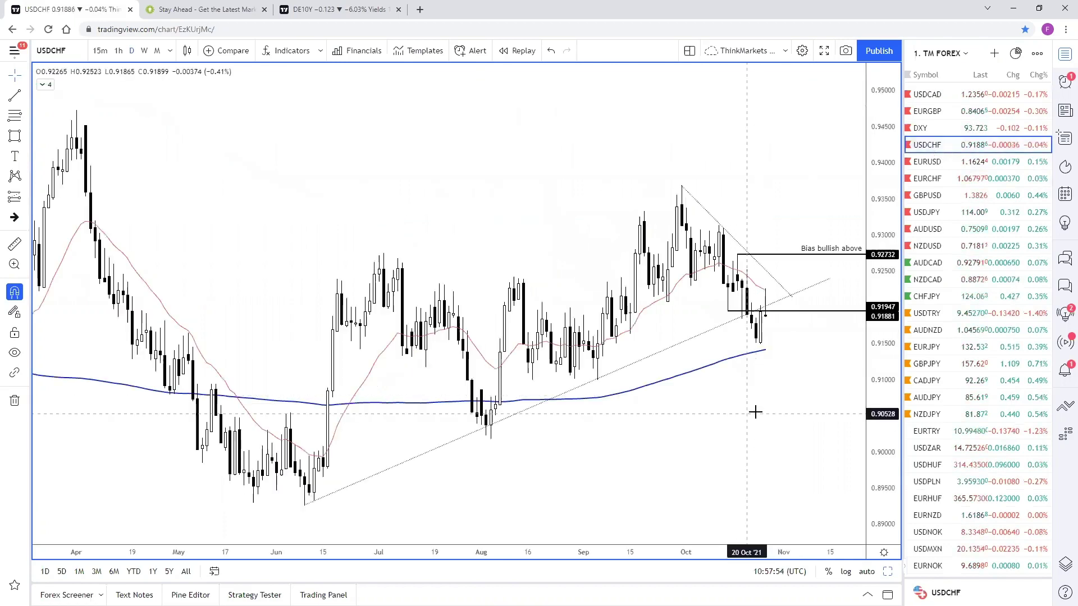
scroll(739, 397, down, 3)
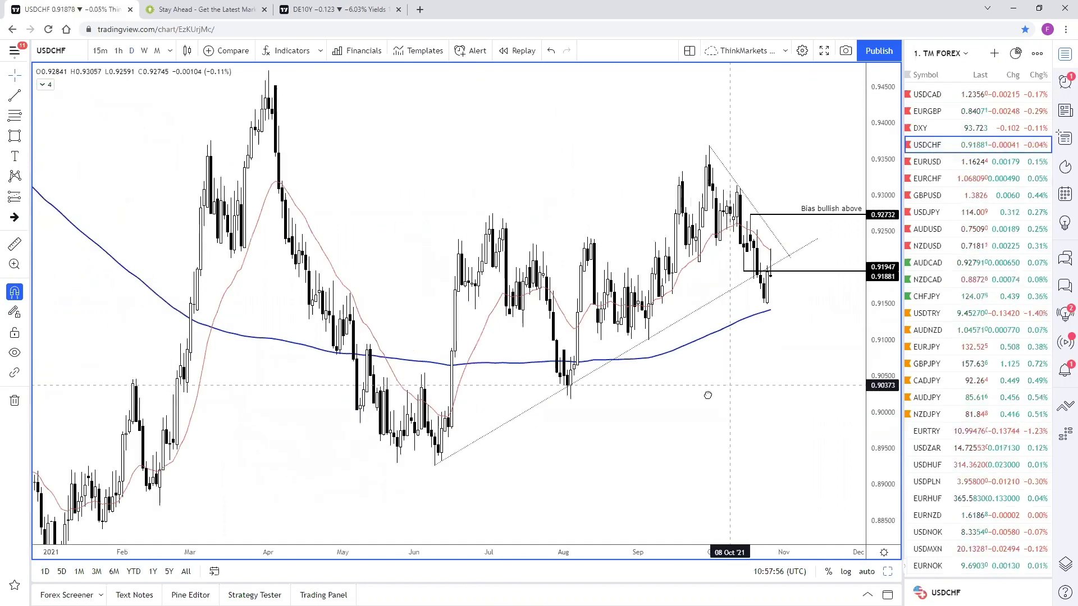
scroll(845, 356, down, 3)
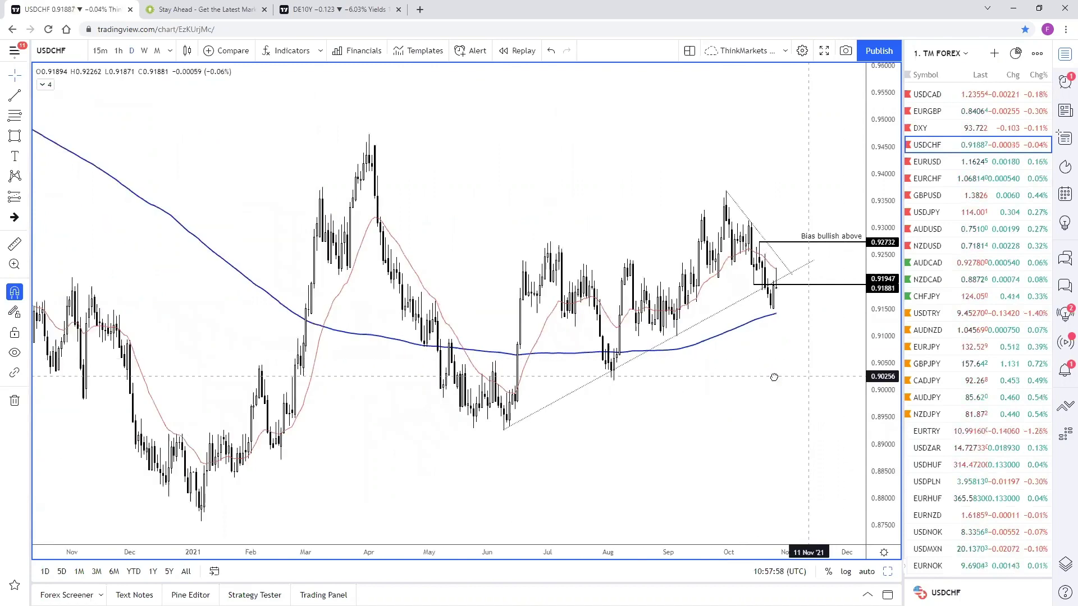
drag(716, 397, 699, 437)
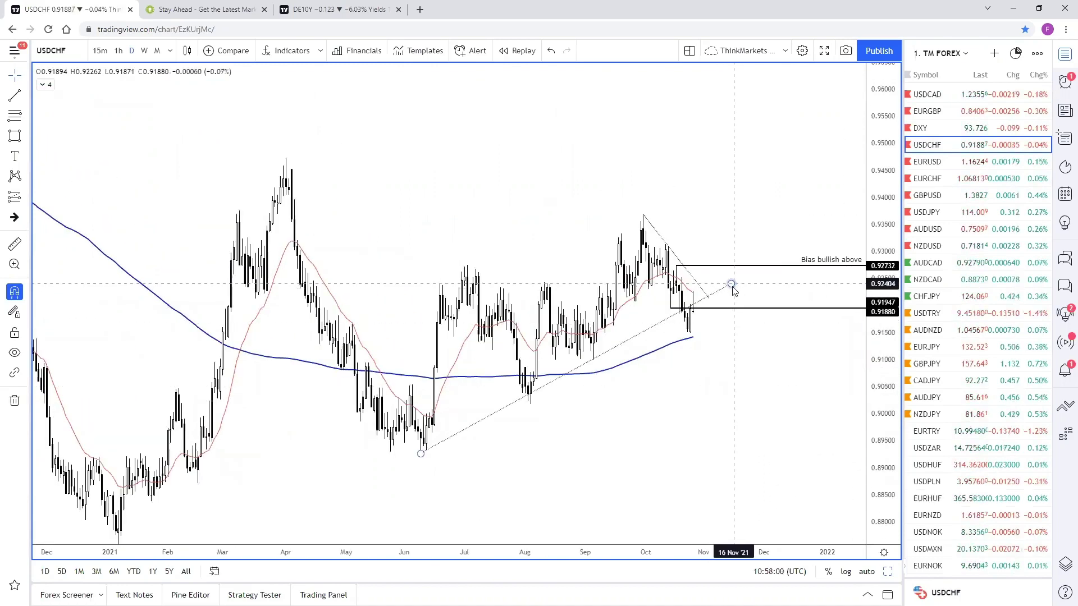
Step: Lower the end of USDCHF's rising trend line to about 0.9195 and extend the falling trend line to 5 November 2021 at about 0.9203
click(723, 309)
drag(723, 309, 740, 313)
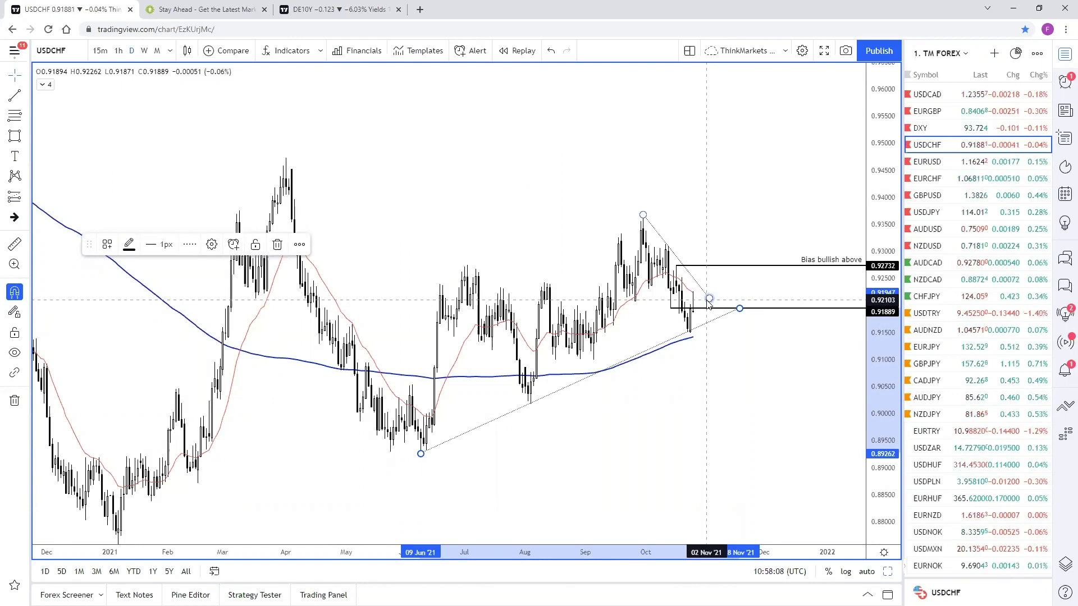
drag(709, 303, 714, 304)
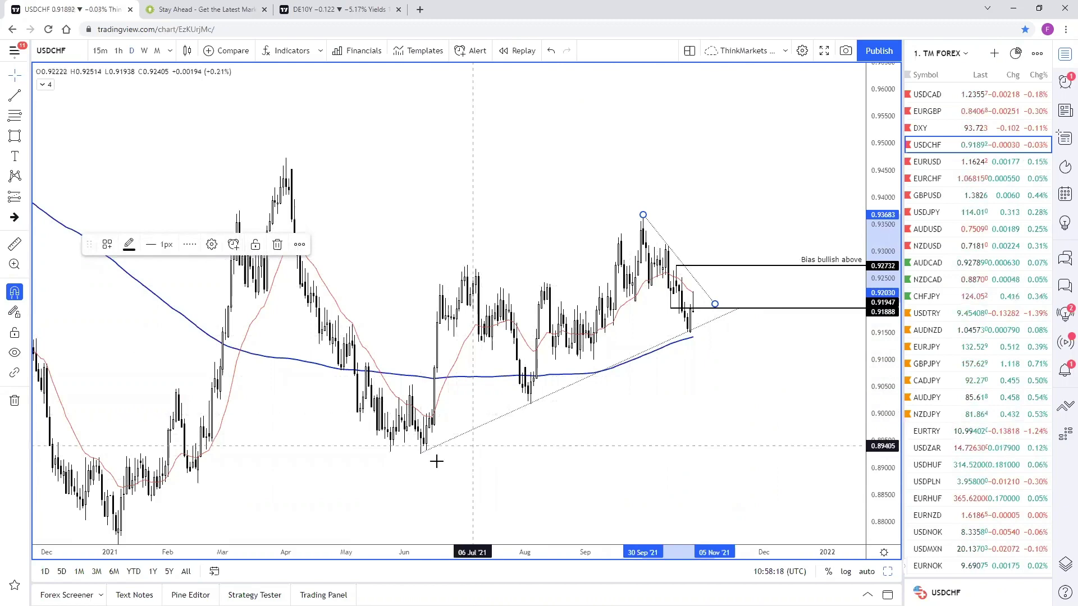
click(446, 447)
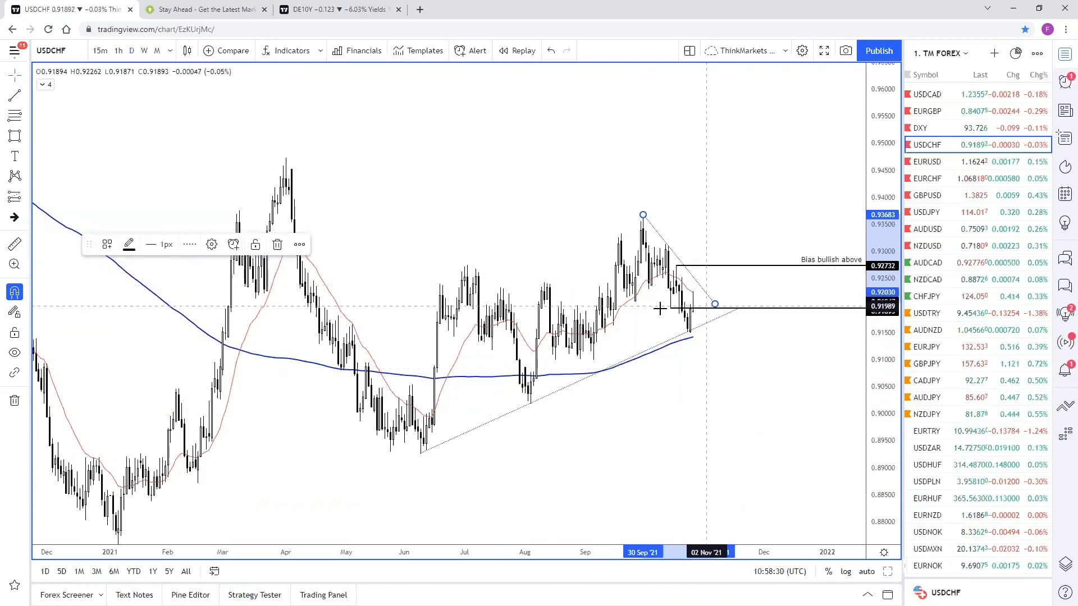
scroll(701, 318, up, 1)
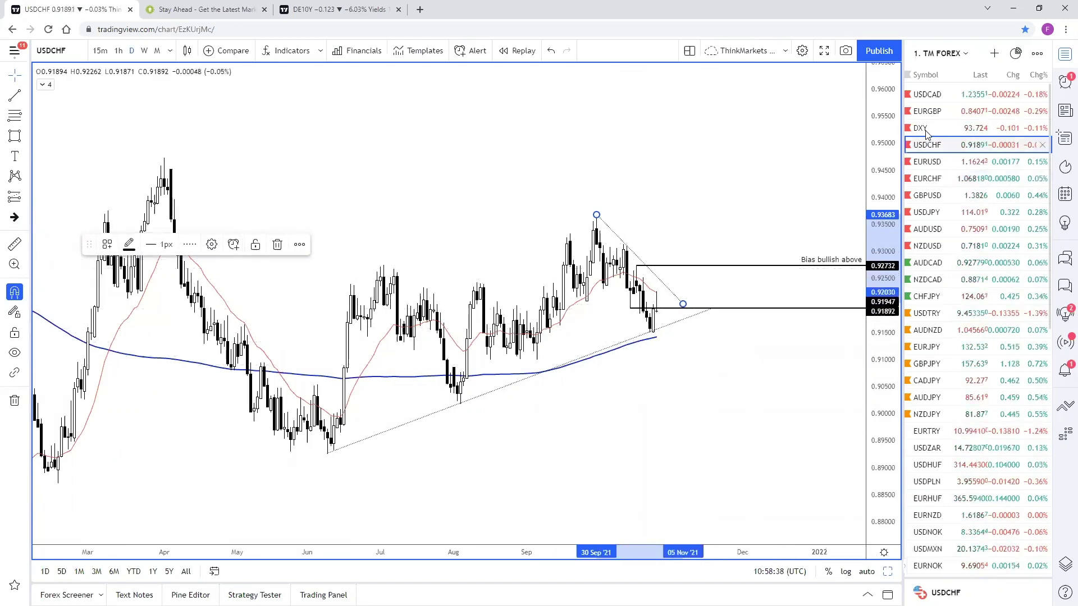
Step: Open the USDJPY chart and examine recent price action relative to the 2020 high, the horizontal levels and the moving averages
click(940, 213)
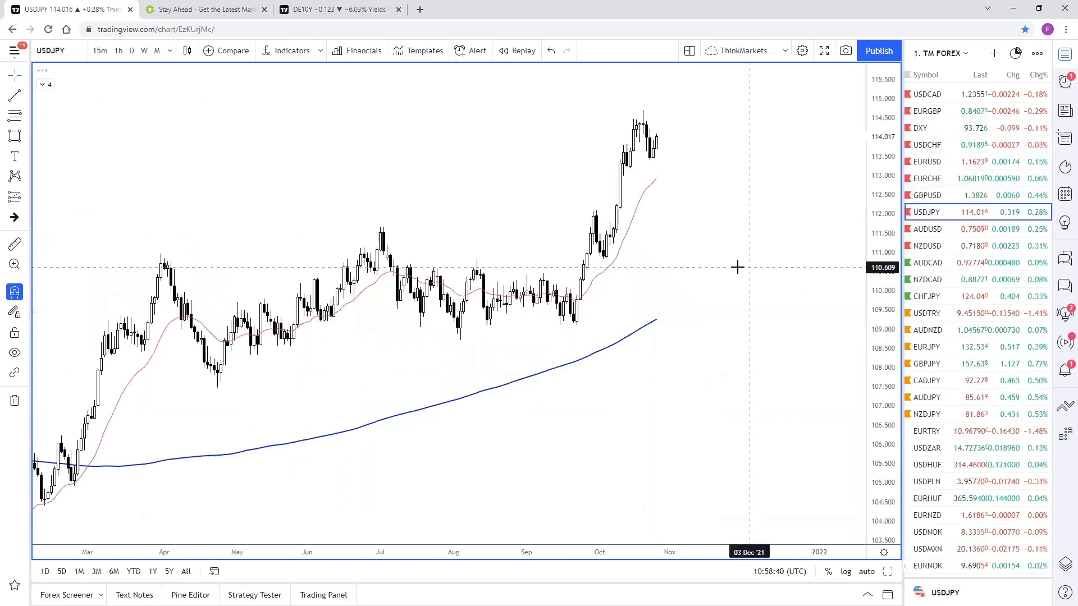
drag(875, 248, 861, 320)
scroll(701, 359, down, 5)
scroll(691, 359, up, 3)
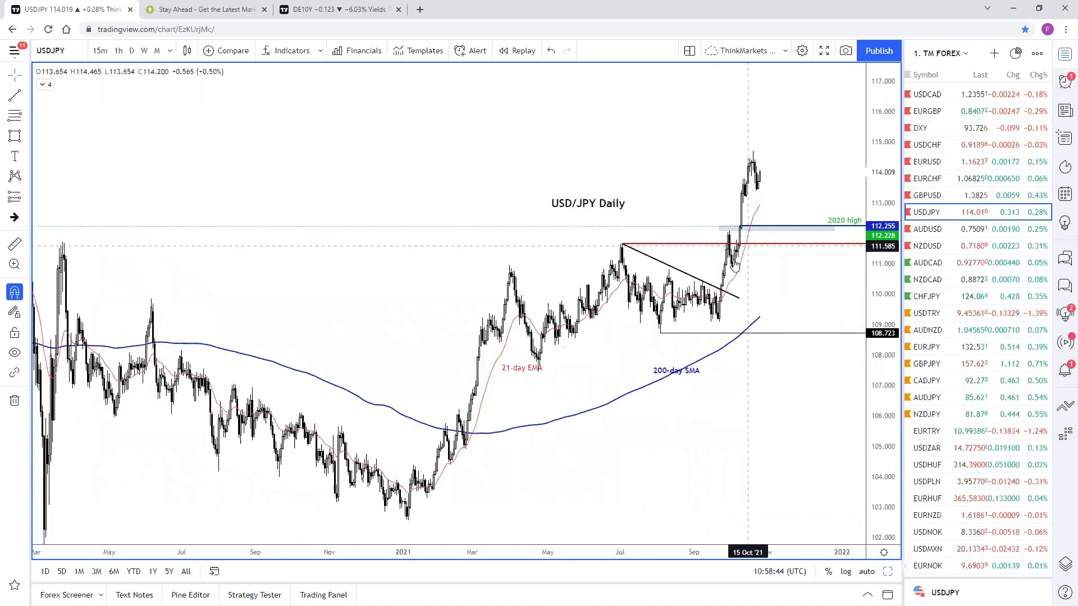
scroll(694, 321, up, 1)
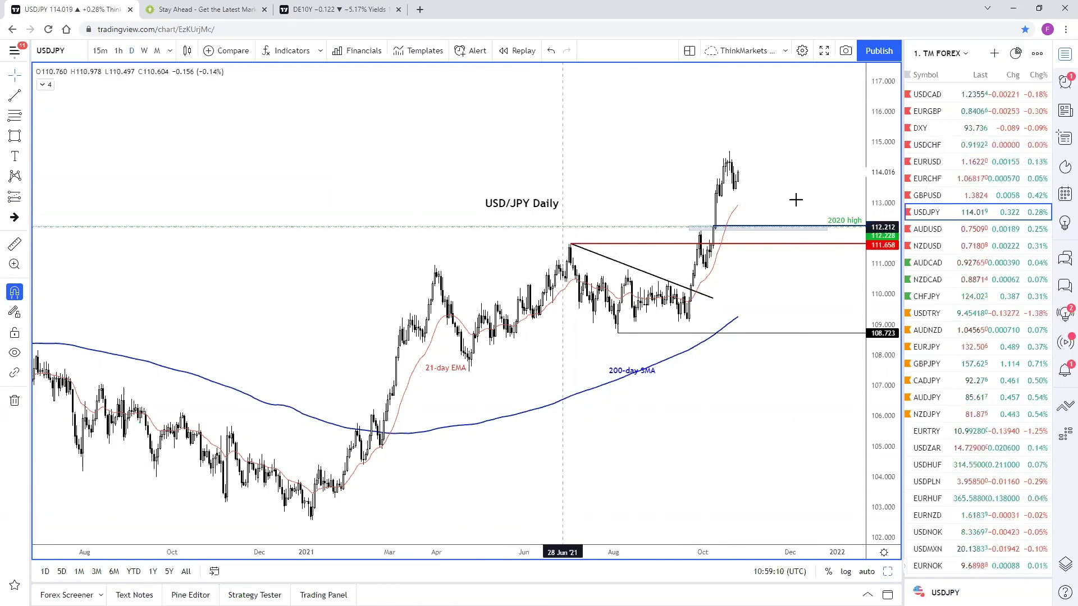
Step: Return to the USDCHF chart and examine price between its converging trend lines, the 0.91947 level and the bullish bias level
click(949, 149)
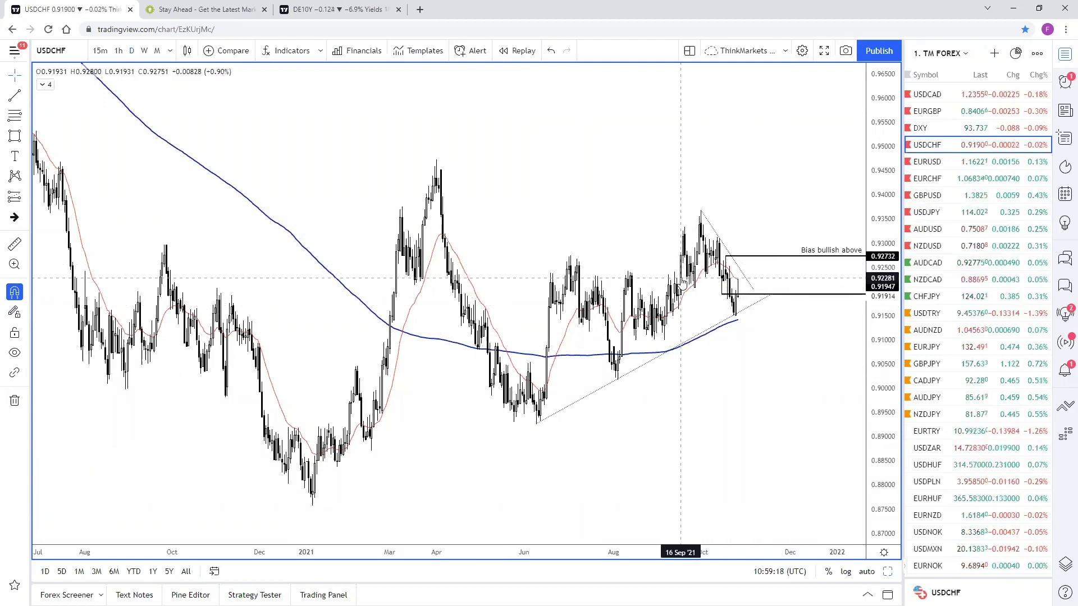
scroll(681, 281, up, 1)
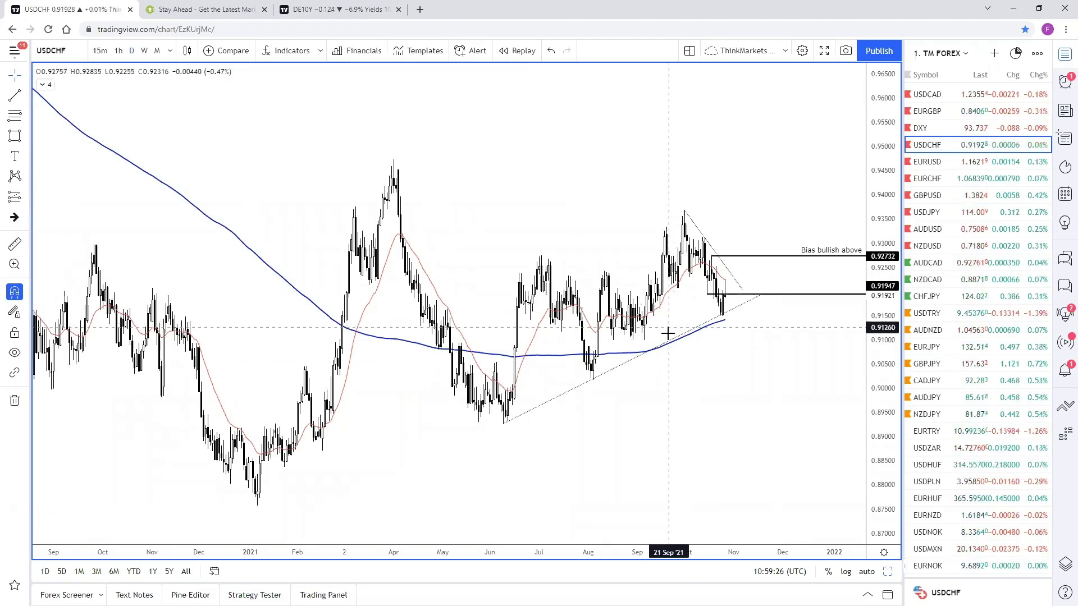
scroll(656, 345, up, 1)
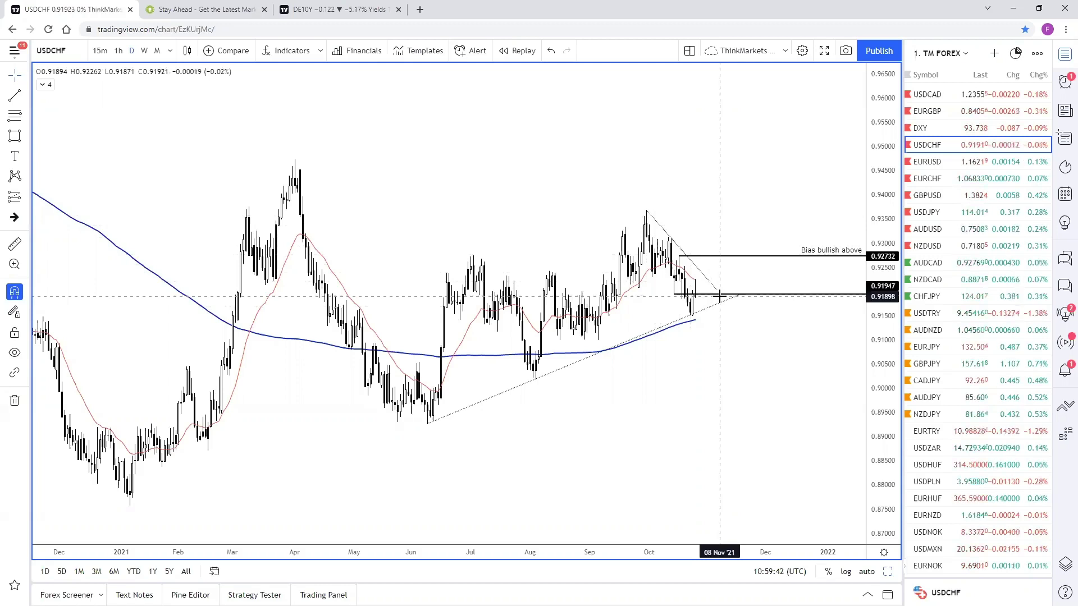
drag(724, 385, 736, 374)
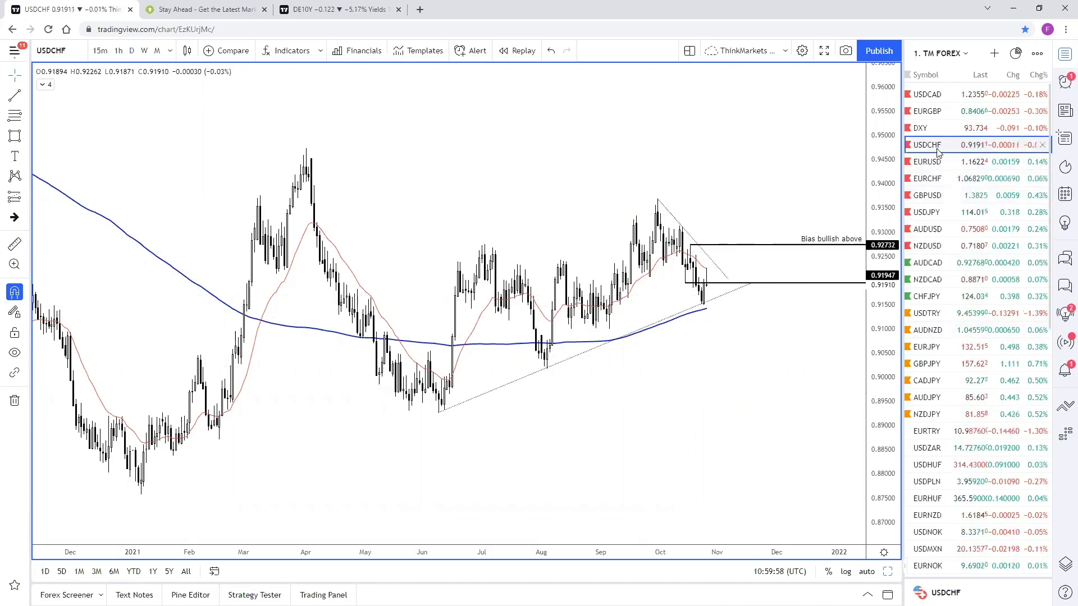
Step: Open the GBPCHF chart and shift the light-blue projection arrow forward in time, into early November 2021
scroll(948, 236, down, 7)
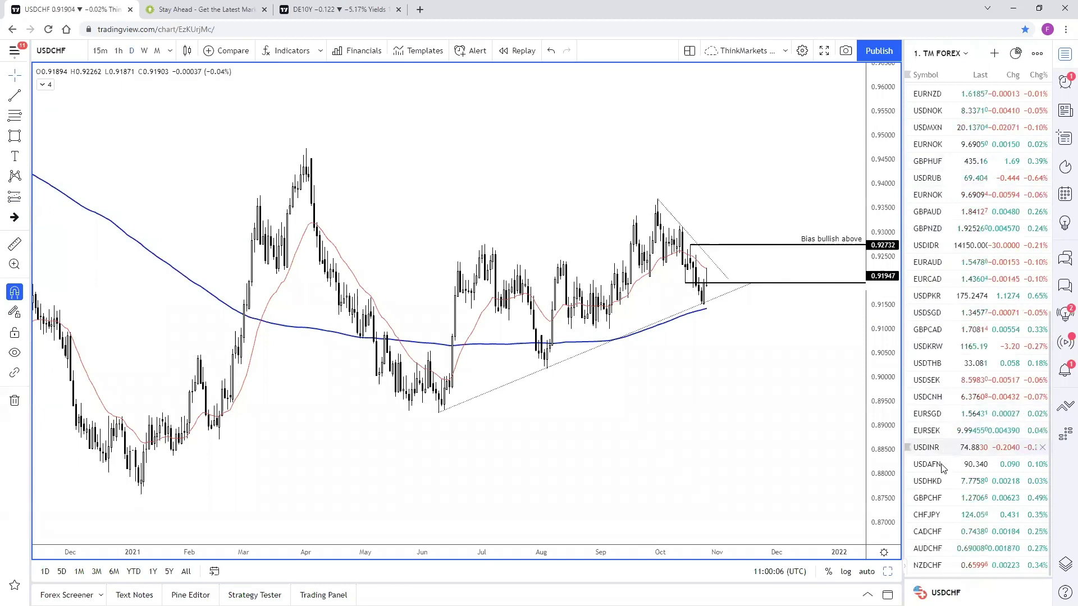
click(946, 497)
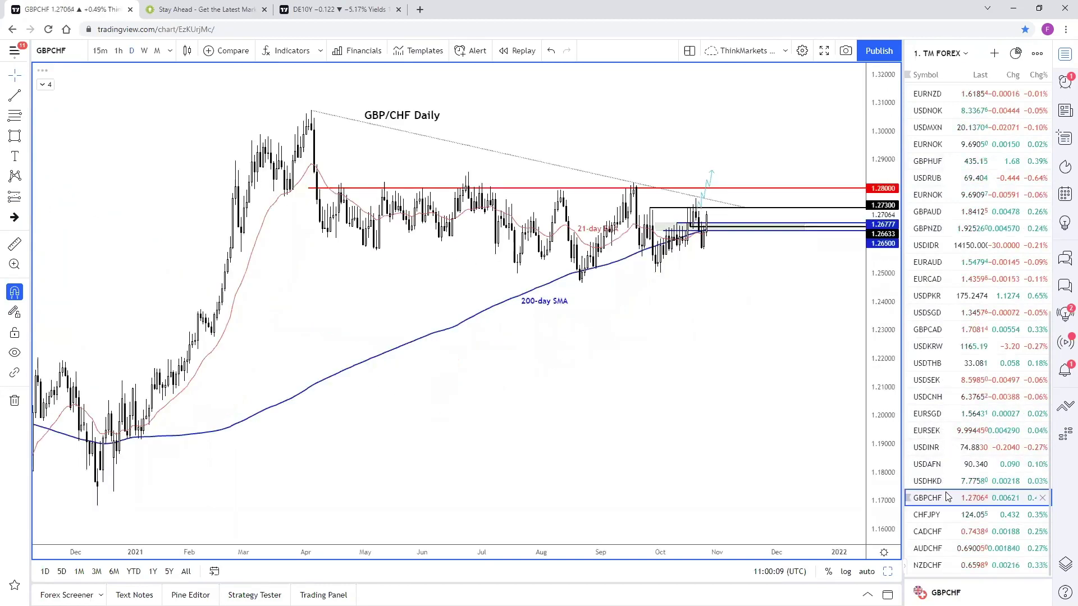
scroll(786, 296, up, 5)
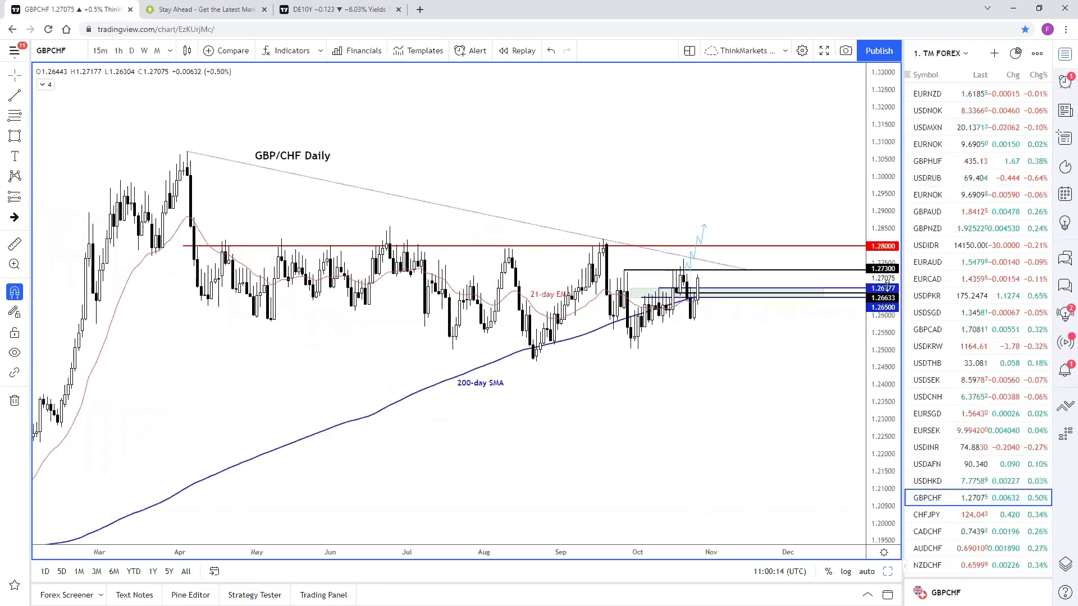
drag(706, 251, 735, 250)
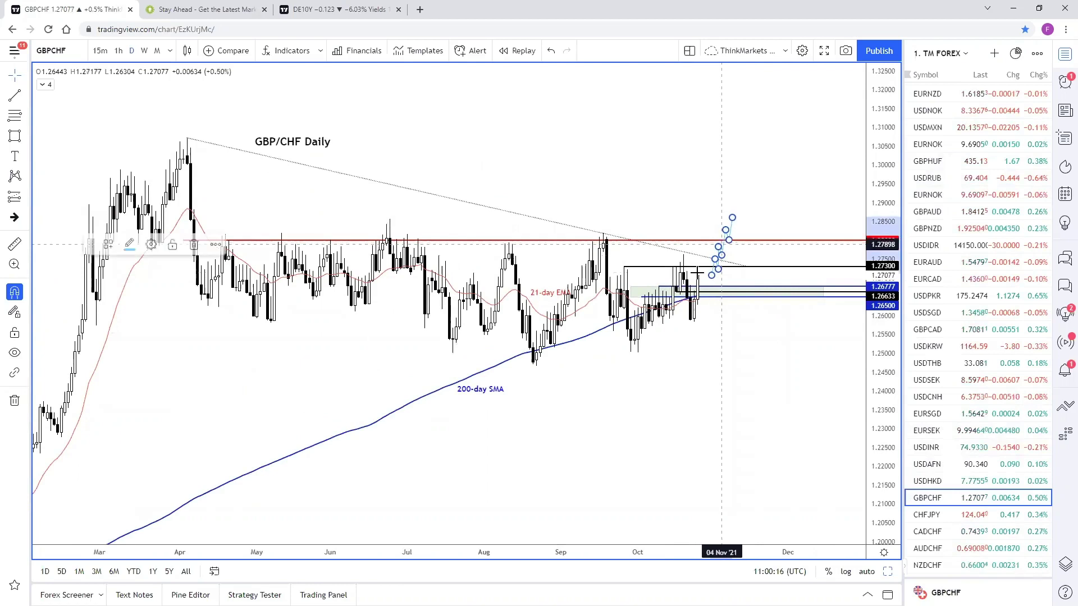
Step: Delete GBPCHF's 1.26500, 1.26633 and 1.26777 horizontal rays and the green zone around them
click(654, 295)
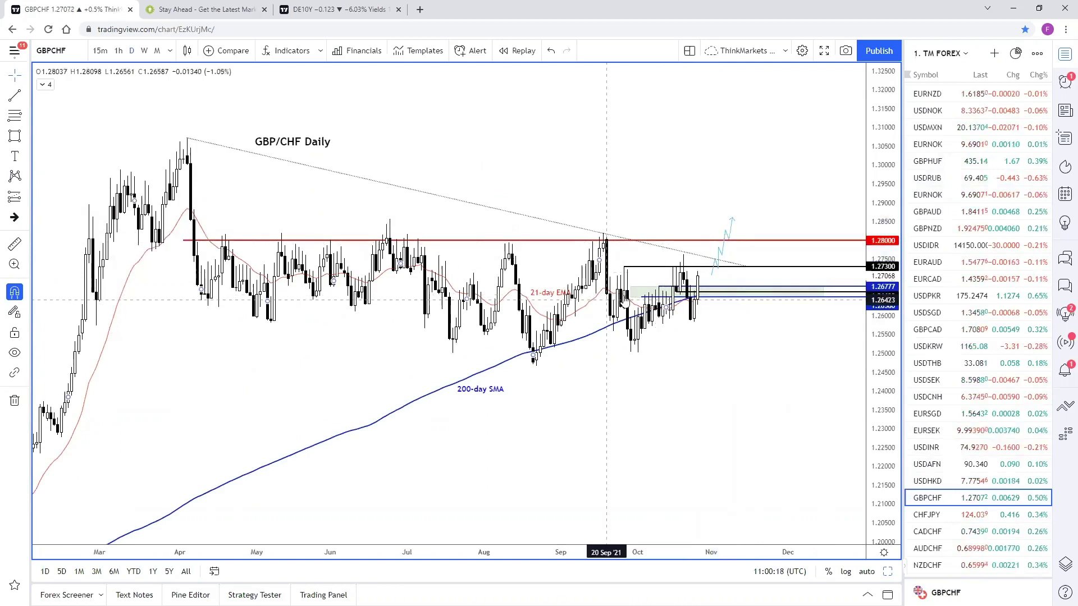
click(281, 295)
click(673, 293)
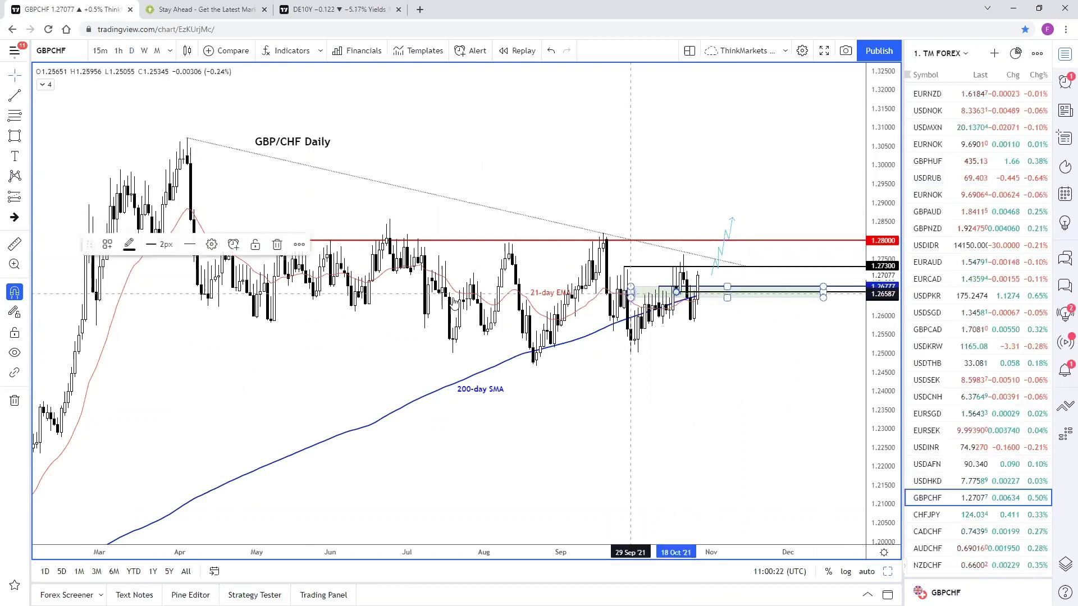
click(279, 247)
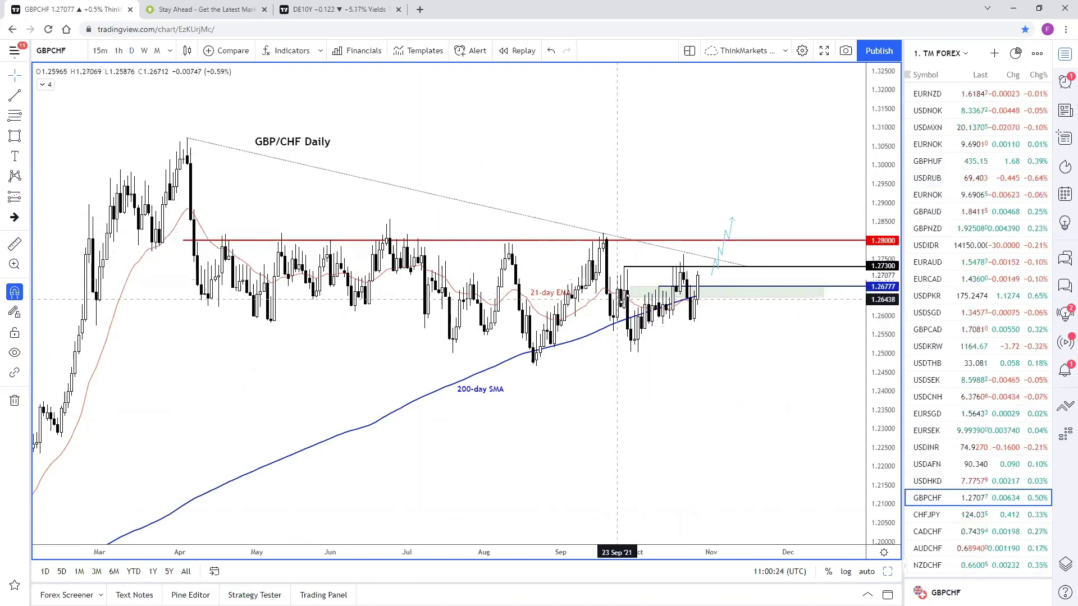
click(660, 287)
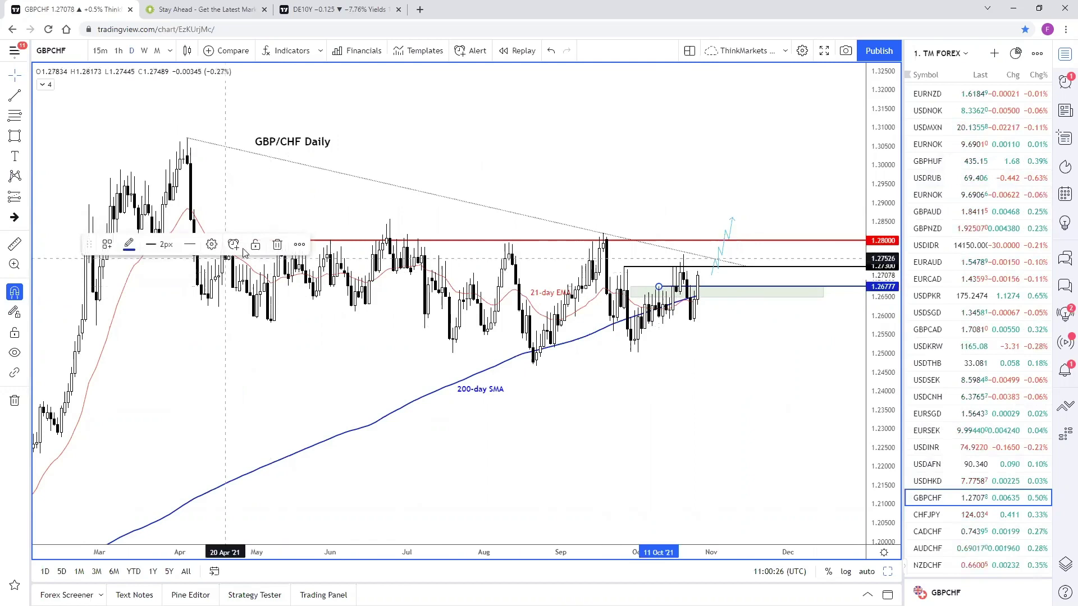
click(275, 248)
drag(630, 296, 684, 326)
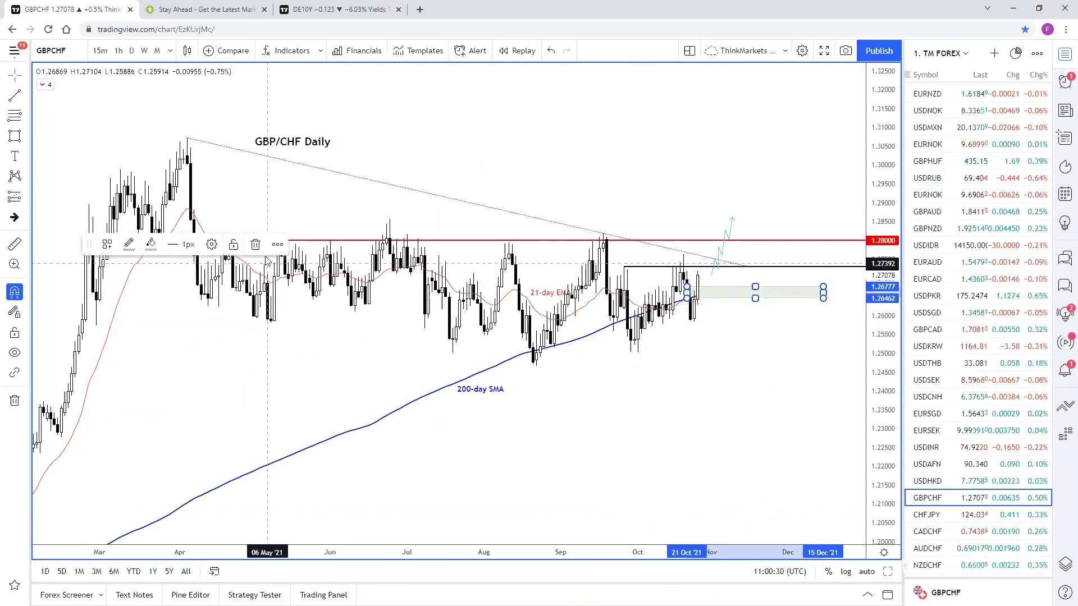
key(Delete)
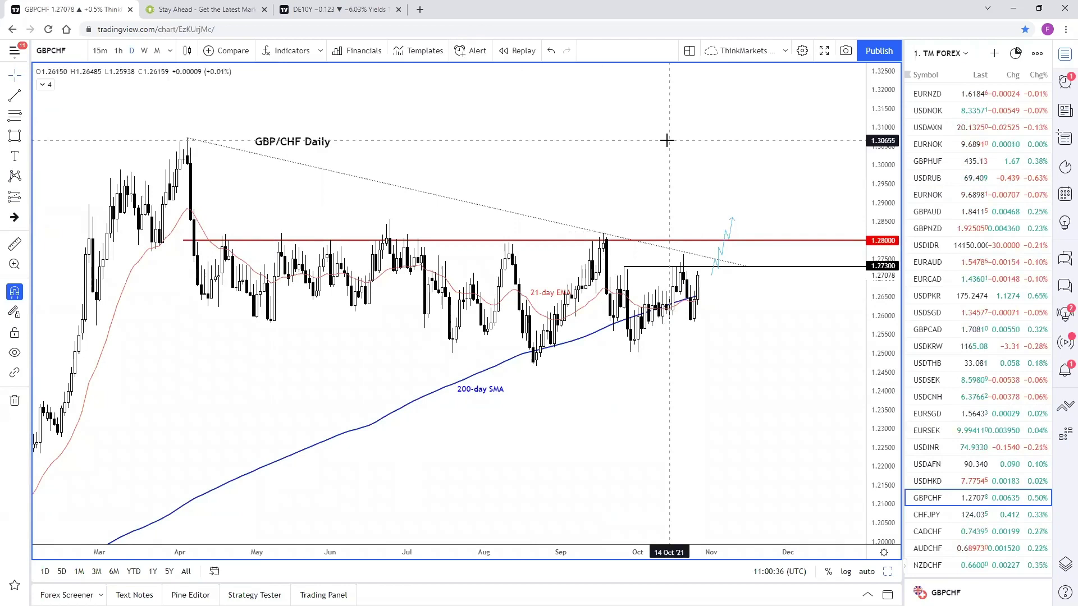
Step: Move the 21-day EMA label off the candles to the empty area beside the average's early rise
click(557, 293)
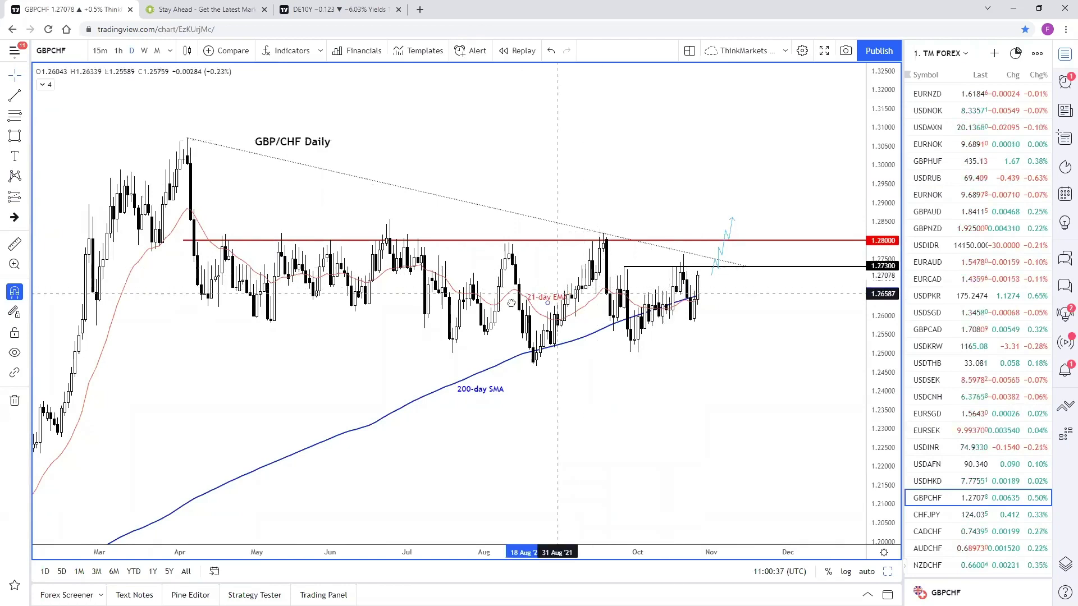
drag(512, 304, 104, 378)
drag(330, 364, 446, 363)
scroll(446, 363, up, 3)
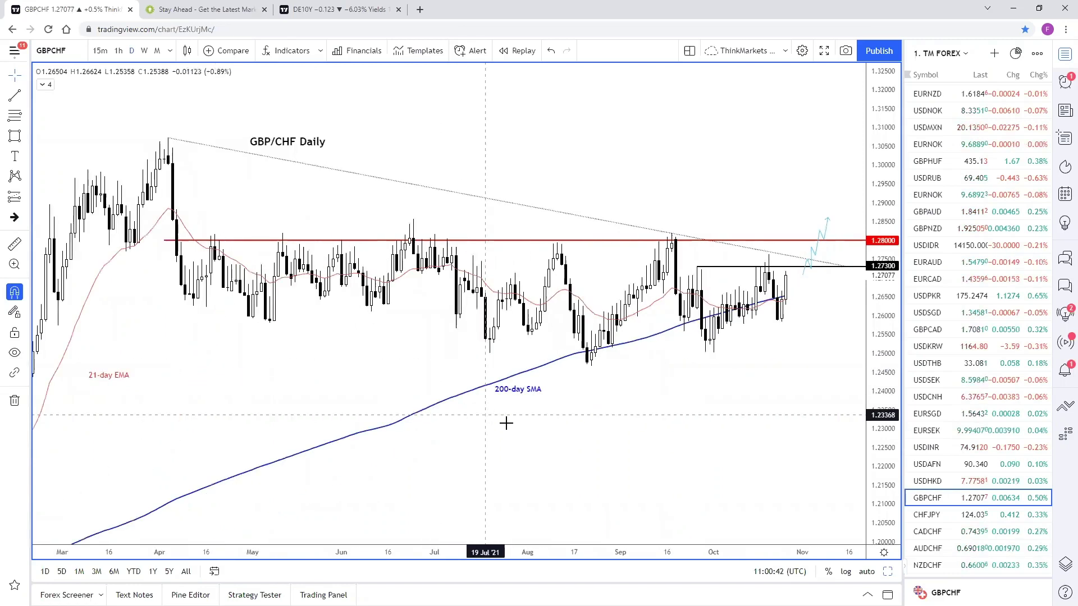
Step: Move the light-blue projection arrow so it starts at the 1.27300 level beside the latest candle and ends at about 1.288
drag(874, 425, 874, 400)
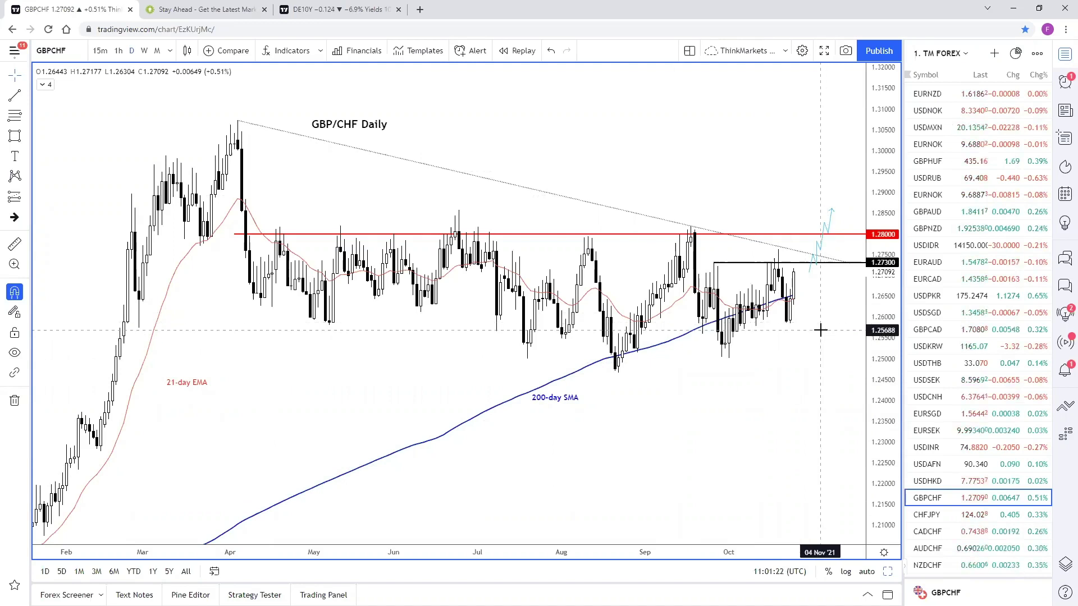
drag(820, 245, 812, 228)
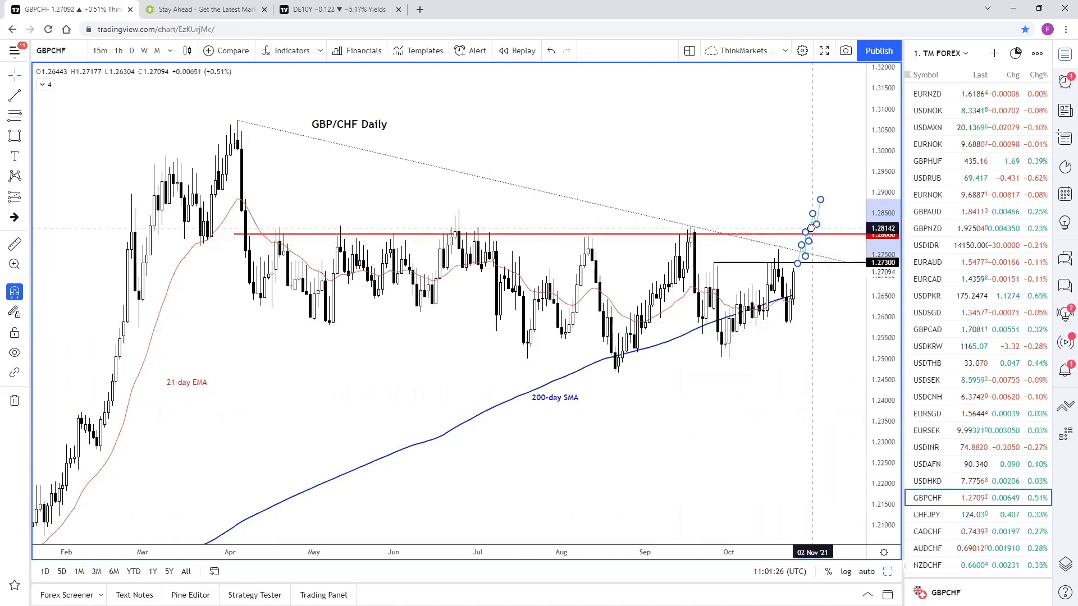
click(827, 351)
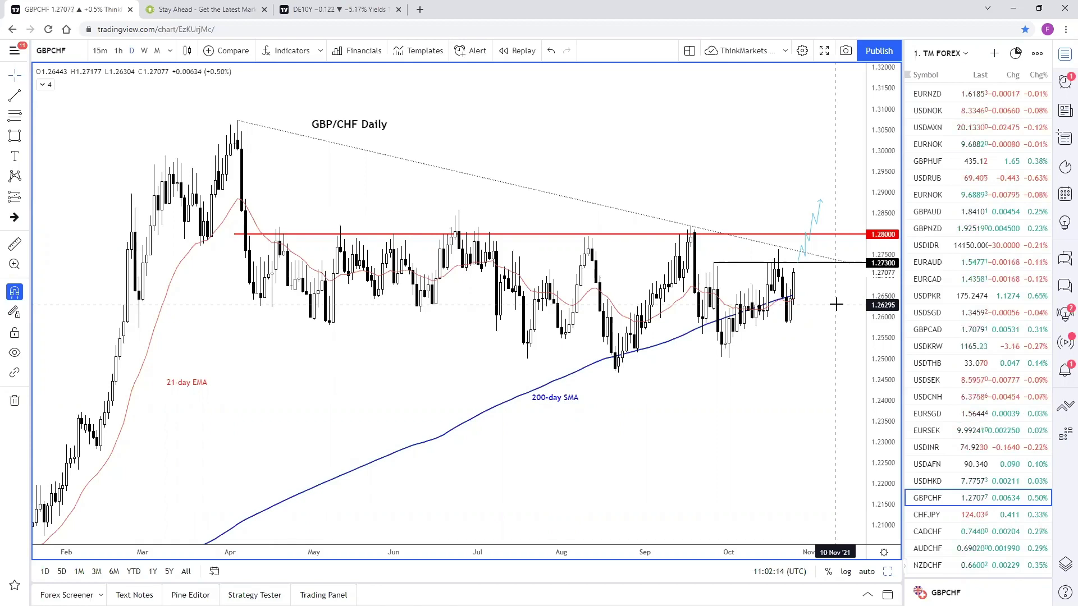
scroll(847, 301, up, 1)
Step: Switch to the 3. TM Commodities watchlist and open the GOLD chart with price history back to mid-2020 in view
scroll(954, 155, up, 4)
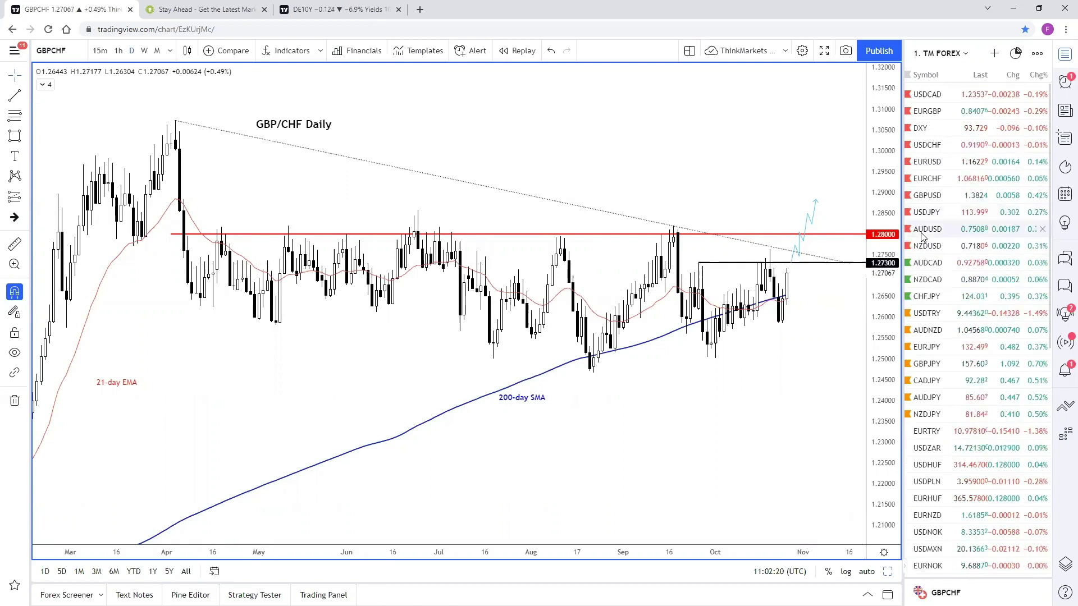
click(962, 58)
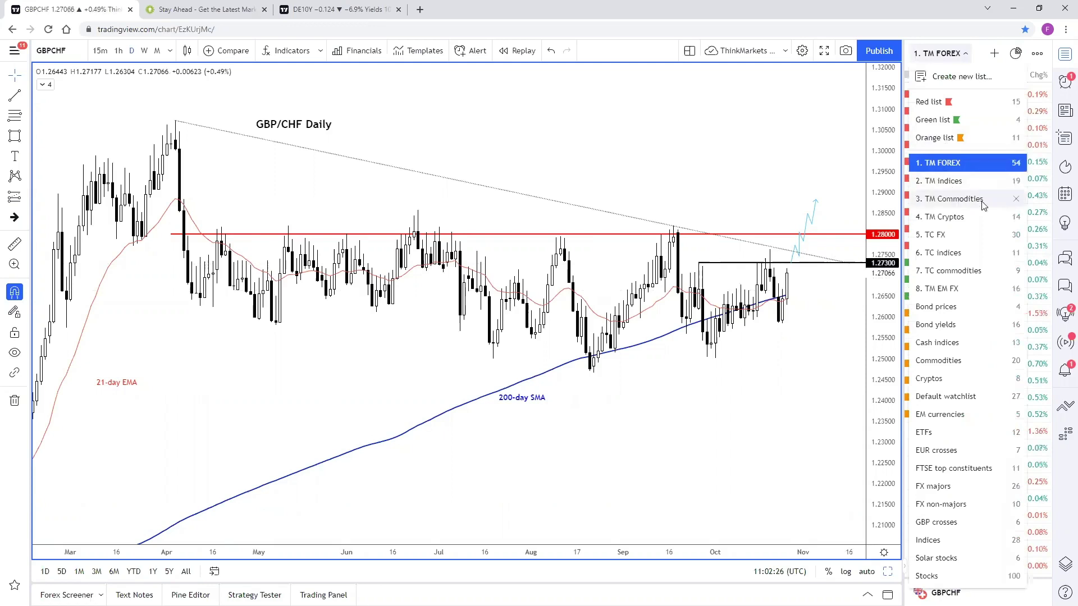
click(954, 199)
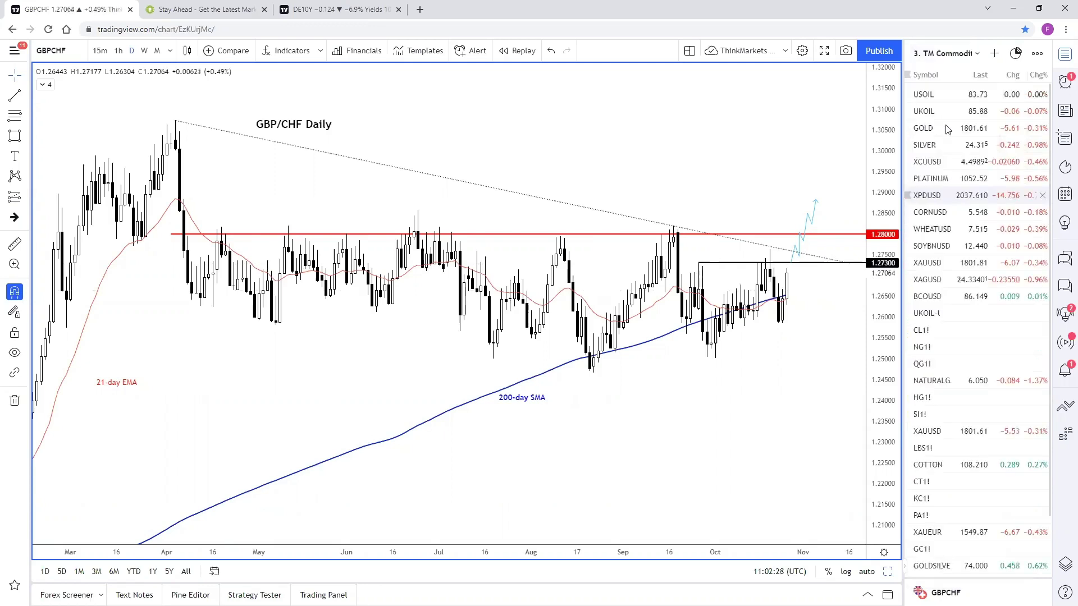
click(921, 132)
scroll(827, 217, down, 2)
scroll(806, 308, down, 1)
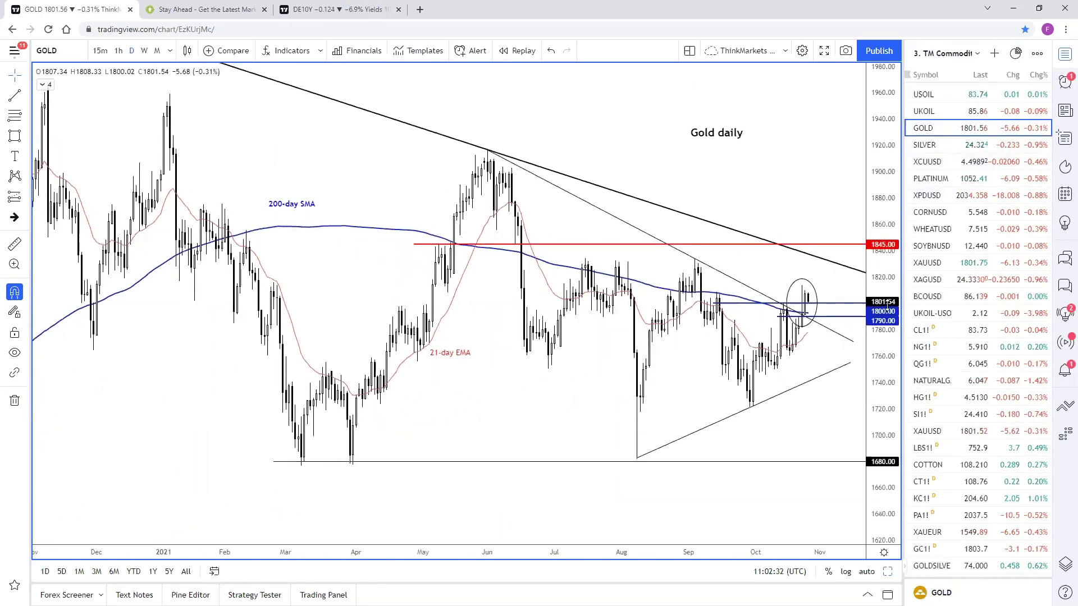
scroll(814, 315, down, 1)
scroll(808, 236, right, 3)
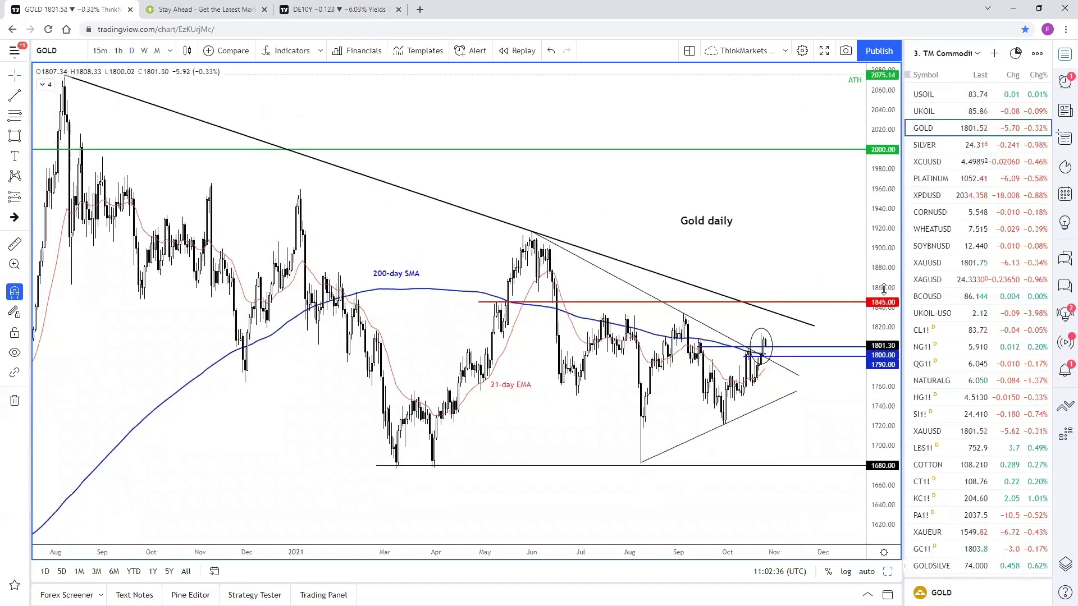
scroll(829, 270, down, 2)
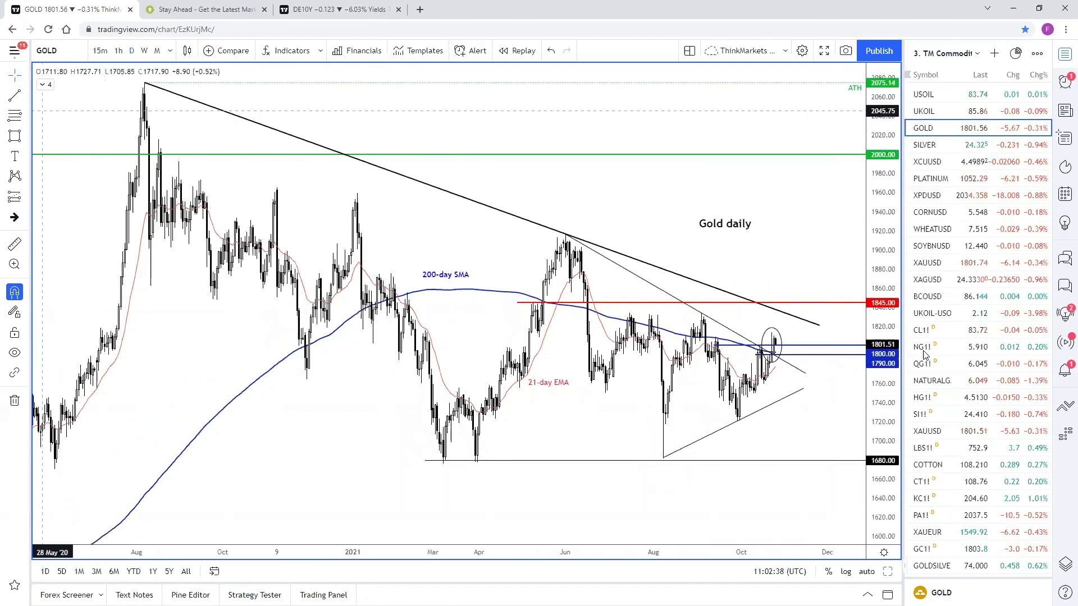
Step: Delete the ellipse drawn around Gold's latest daily candles
click(780, 338)
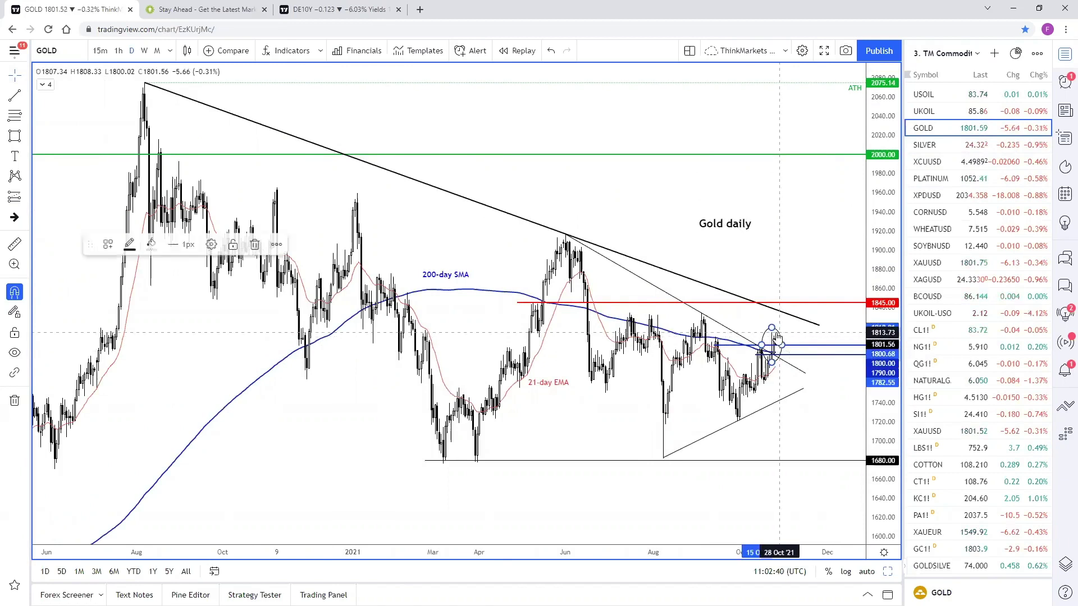
click(259, 246)
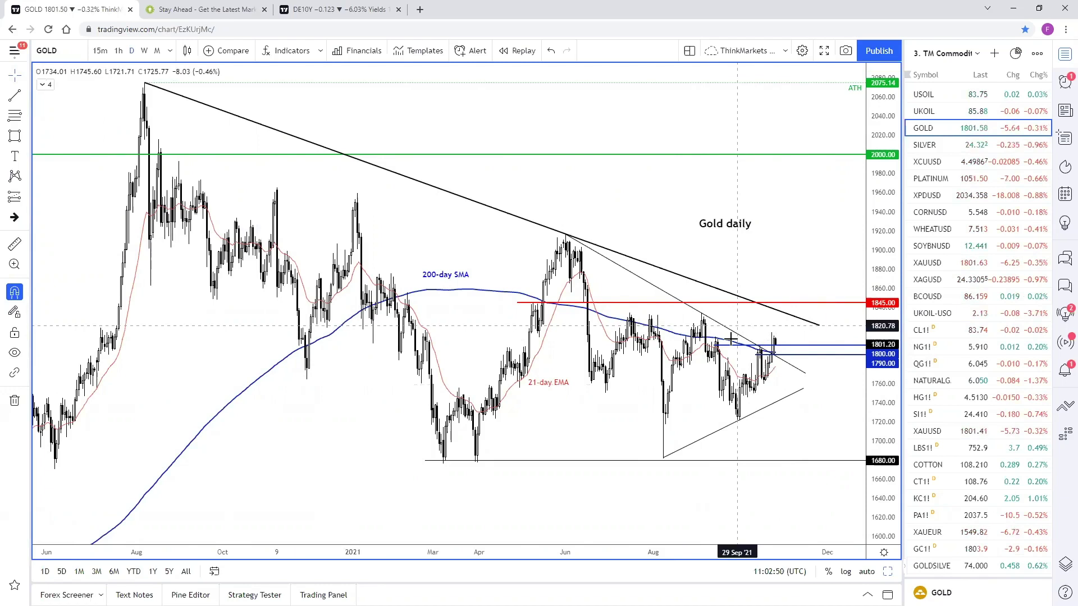
scroll(675, 320, up, 1)
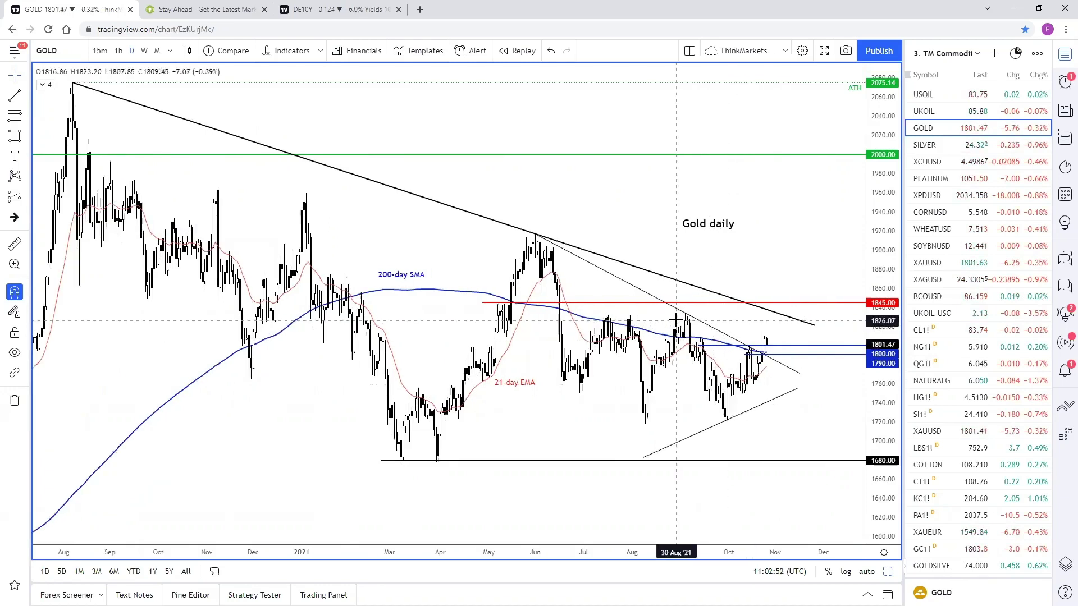
drag(643, 226, 654, 231)
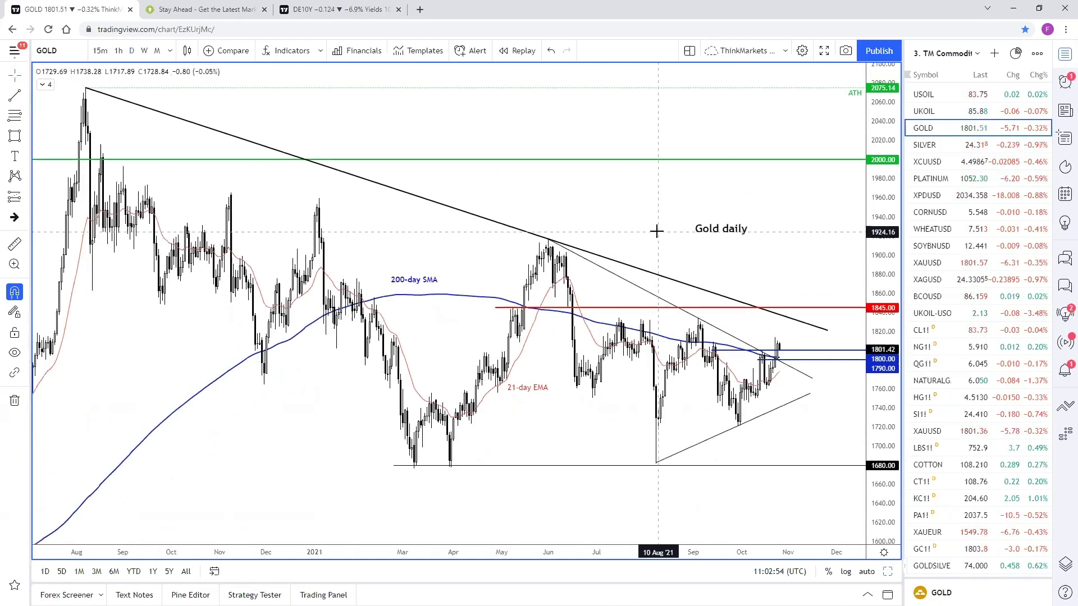
drag(886, 308, 886, 316)
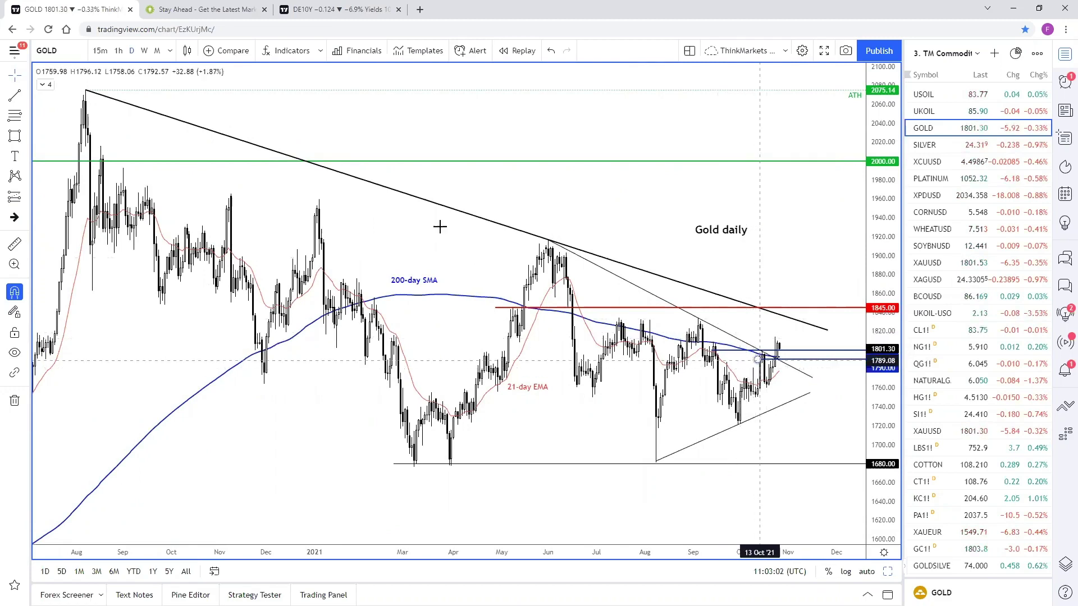
Step: Switch to the Yields 10-year layout and view the US and German 10-year yield daily charts maximized one after the other
click(309, 11)
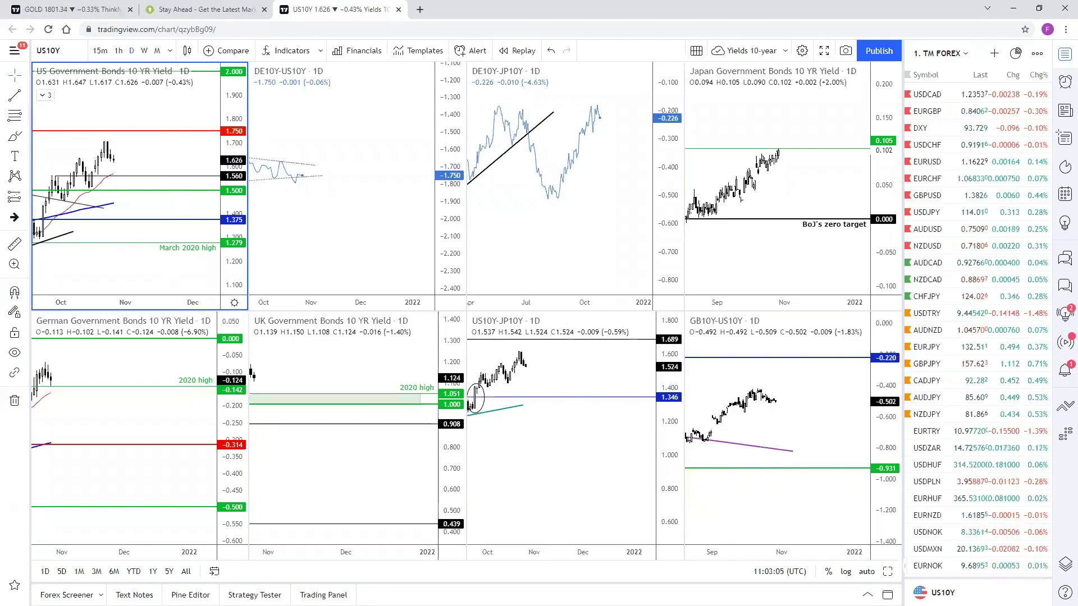
click(889, 571)
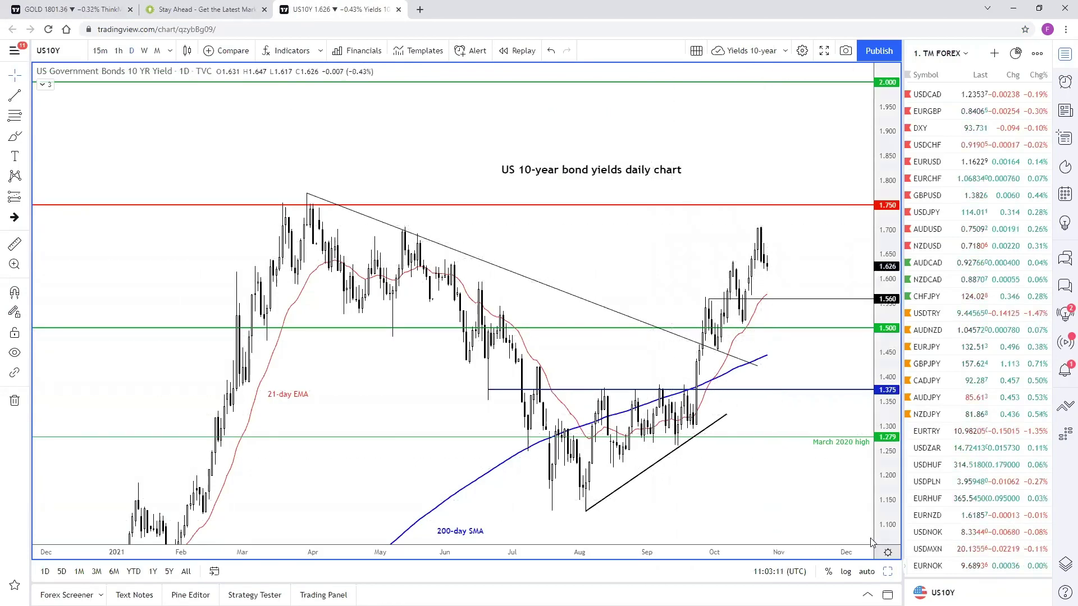
click(888, 571)
click(177, 422)
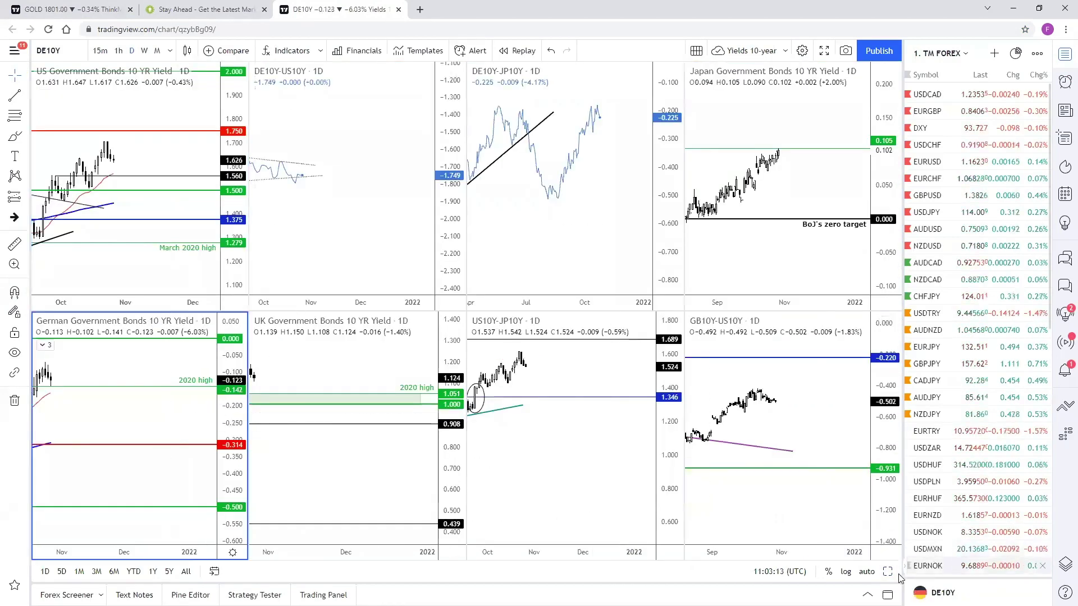
click(887, 572)
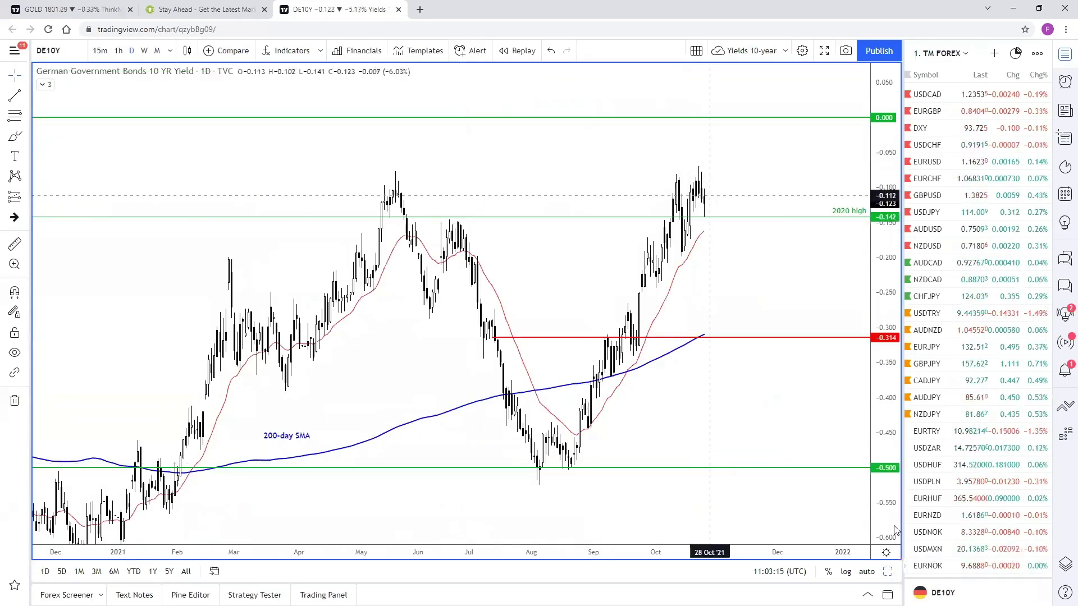
click(888, 571)
Step: Maximize the UK 10-year yield chart, examine its price action back to 2019 around the green 2020-high zone, and restore the layout
click(433, 470)
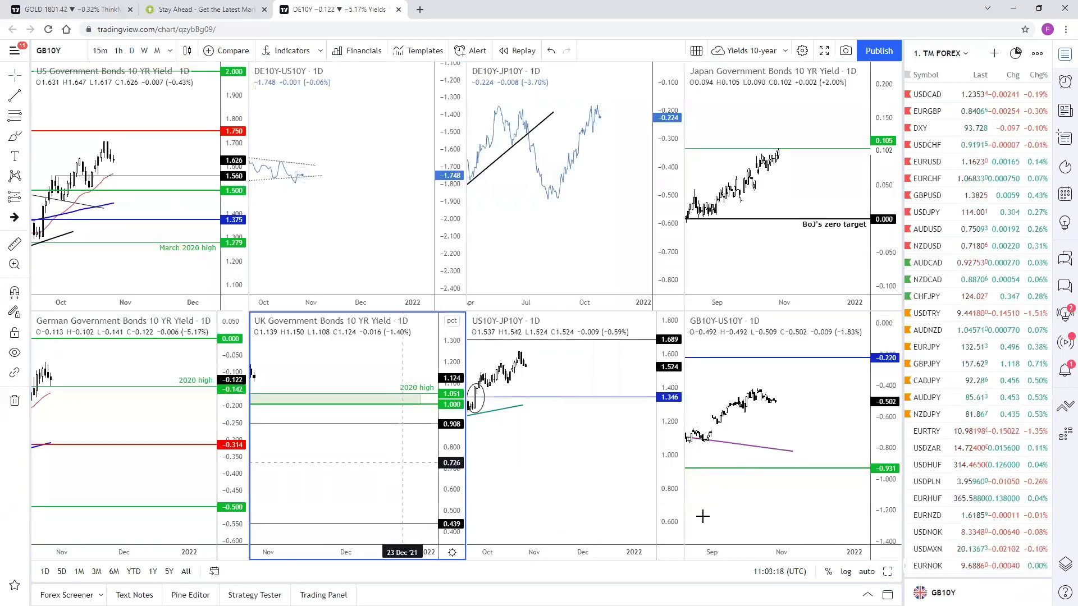
click(886, 571)
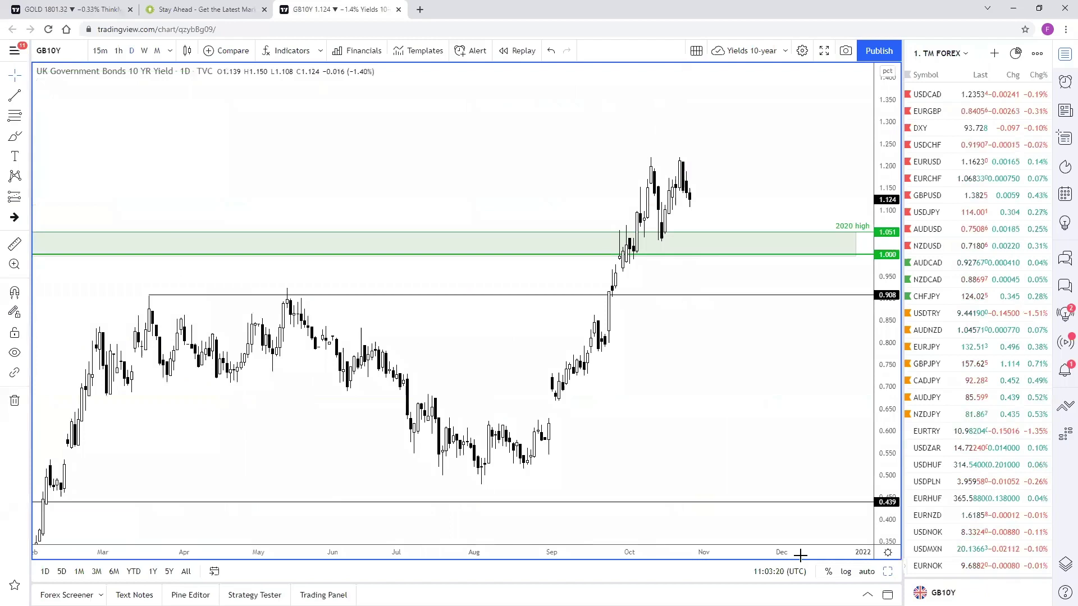
drag(882, 268, 865, 289)
click(858, 264)
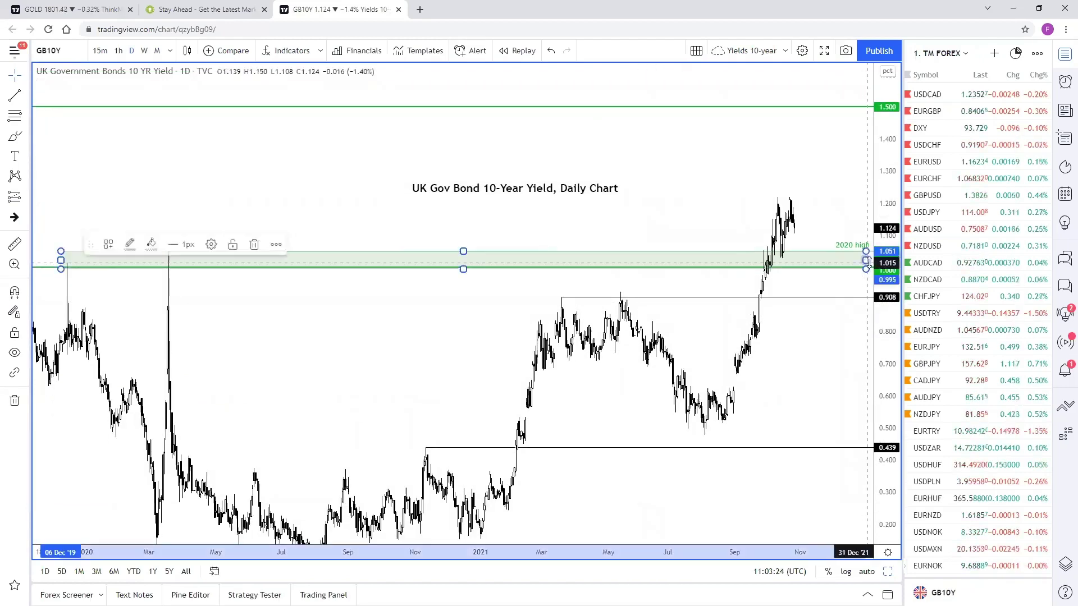
drag(805, 353, 829, 346)
scroll(825, 339, down, 3)
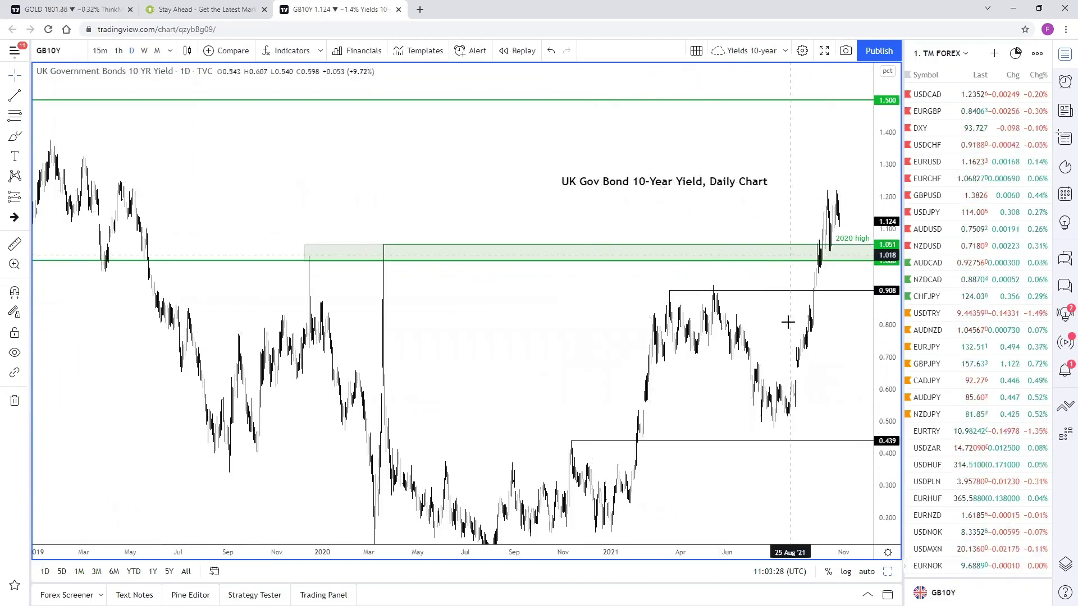
scroll(823, 264, up, 3)
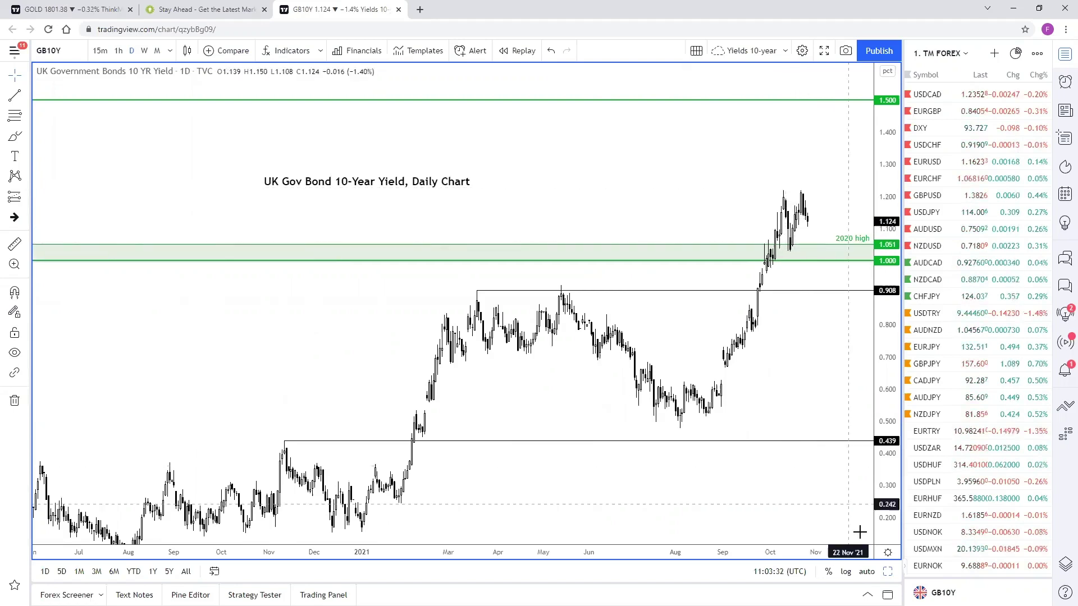
click(887, 573)
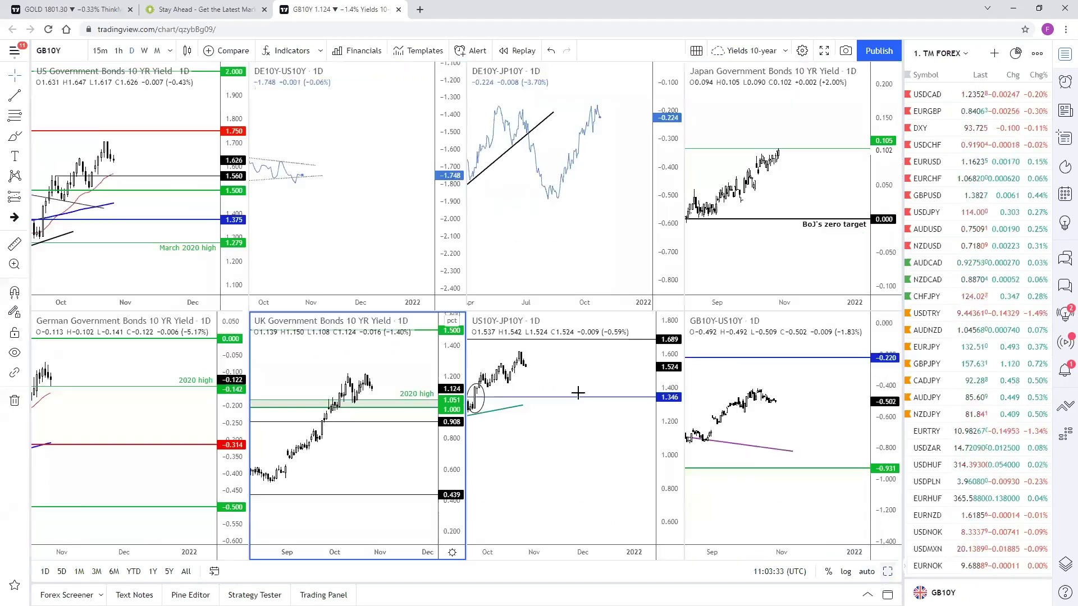
Step: Return to the Gold chart and draw a rectangle from 13 Sep '21 to 20 Dec '21 between 1789.50 and 1800.50
click(82, 9)
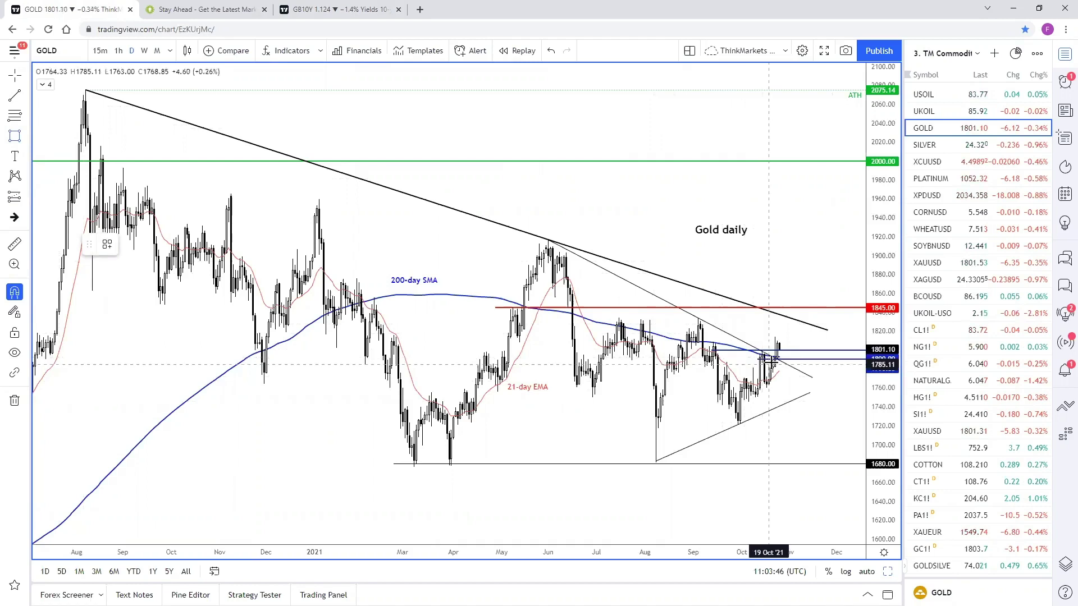
mouse_move(773, 359)
mouse_down()
mouse_move(735, 393)
mouse_move(711, 352)
mouse_up()
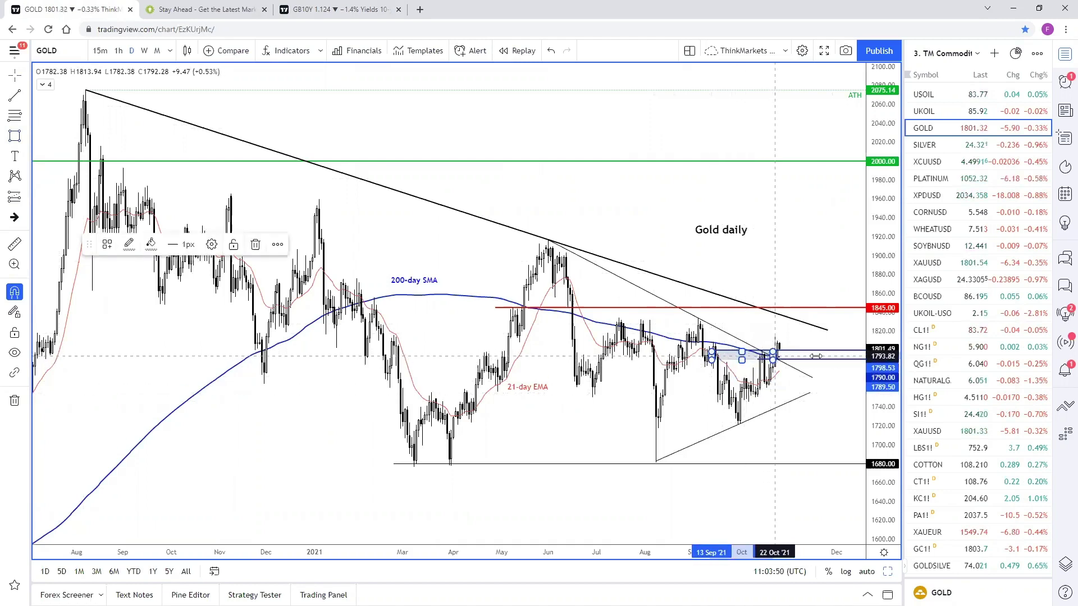
drag(815, 357, 865, 355)
drag(779, 346, 761, 348)
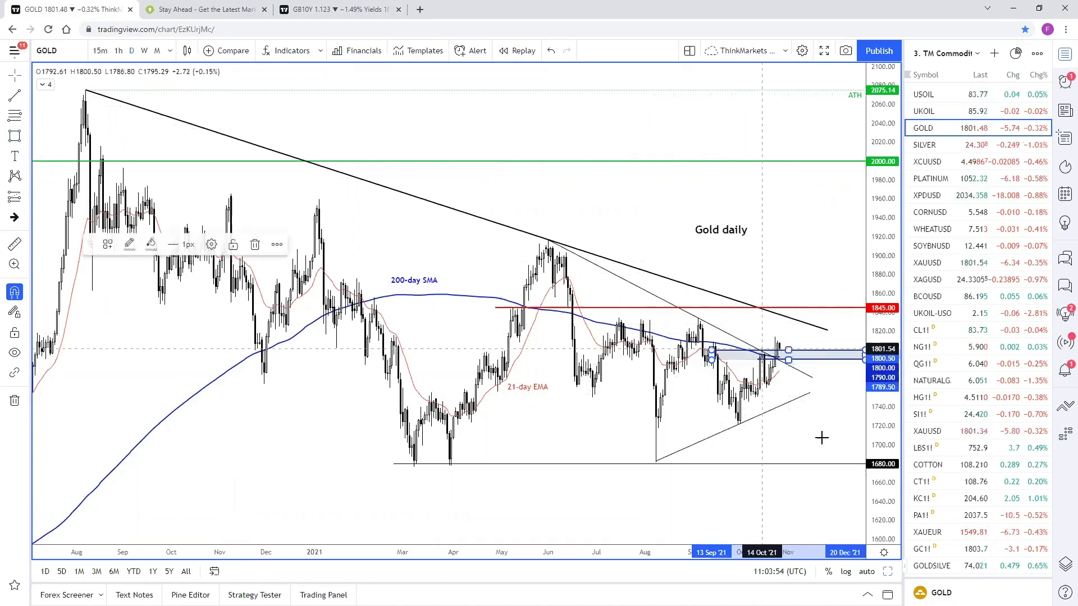
click(824, 425)
Step: Draw a rising zigzag projection with the Path tool from Gold's 1790–1800 zone up to the descending black trend line near 1830
scroll(825, 425, down, 2)
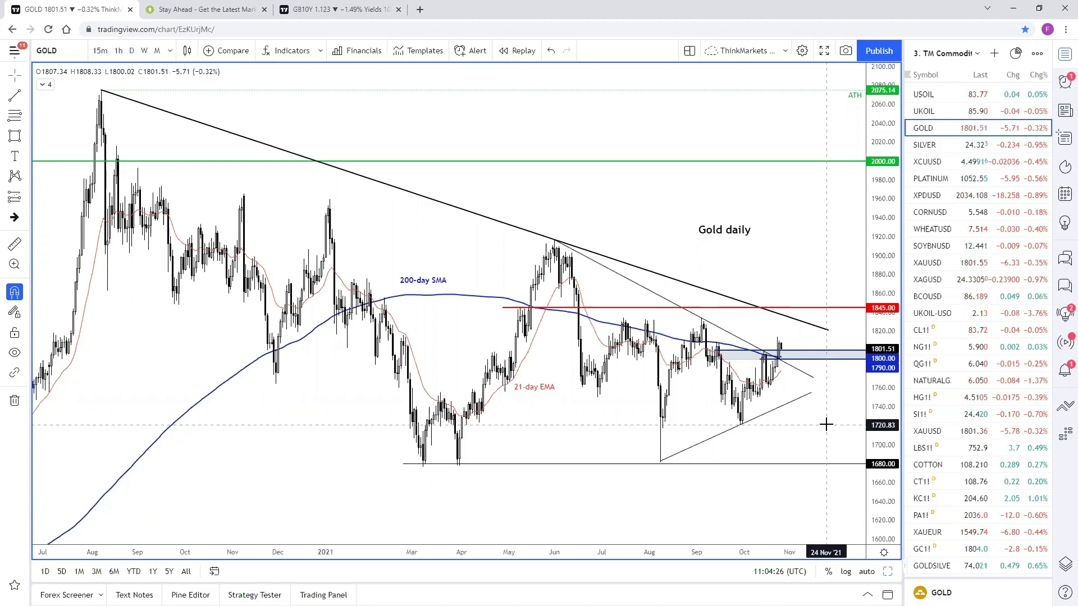
drag(595, 232, 597, 251)
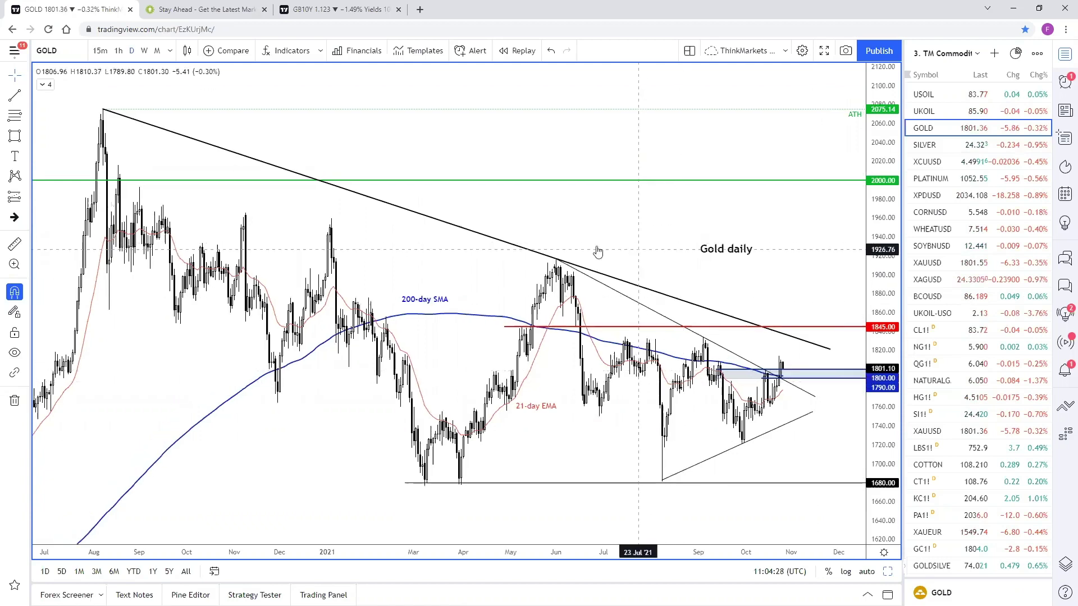
click(10, 145)
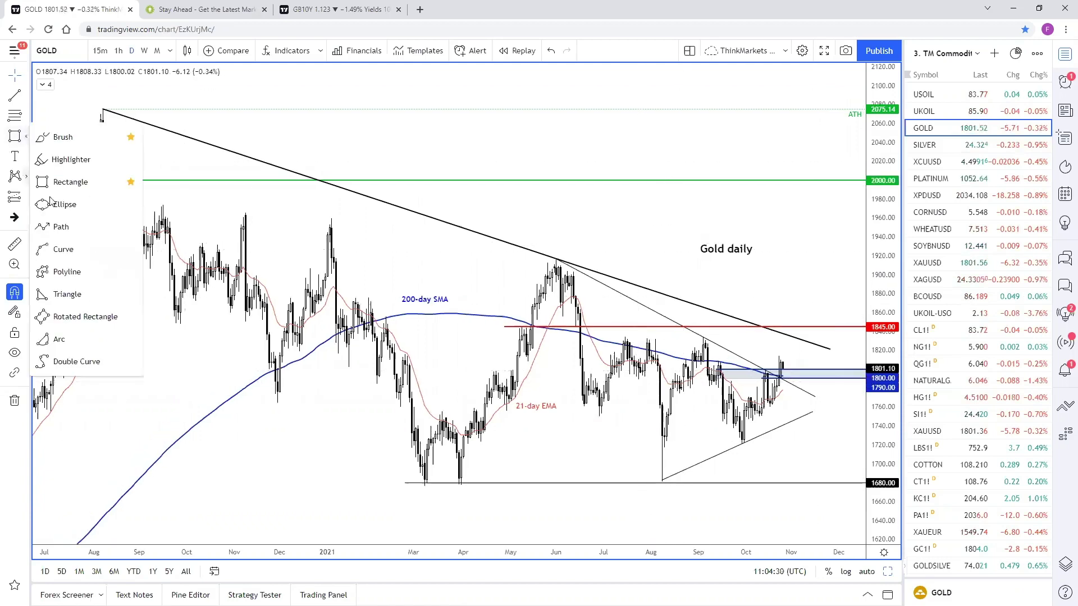
click(59, 247)
click(792, 375)
click(797, 353)
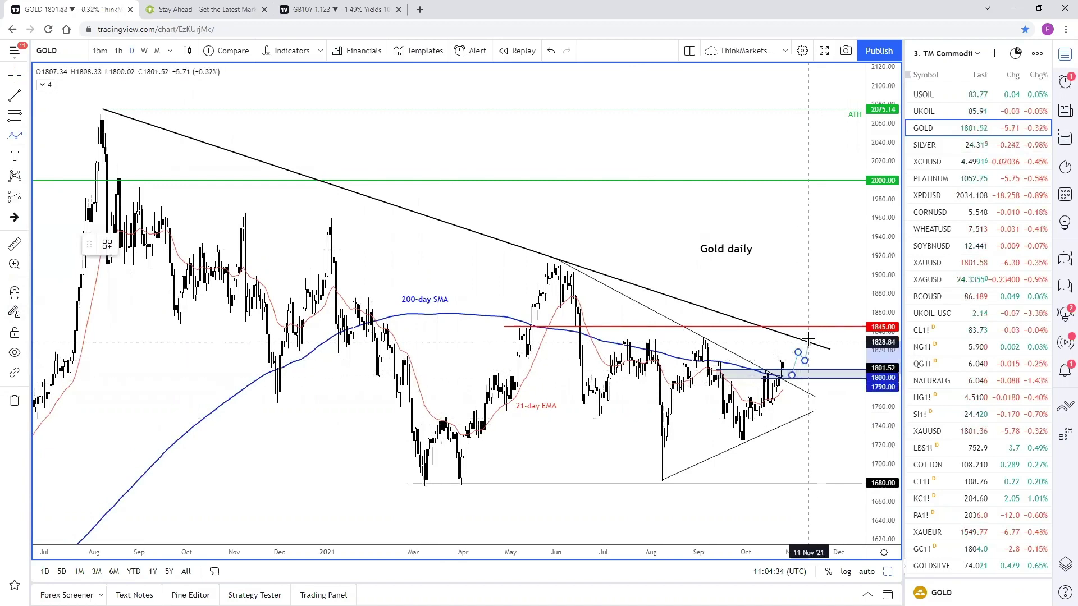
click(810, 338)
key(Escape)
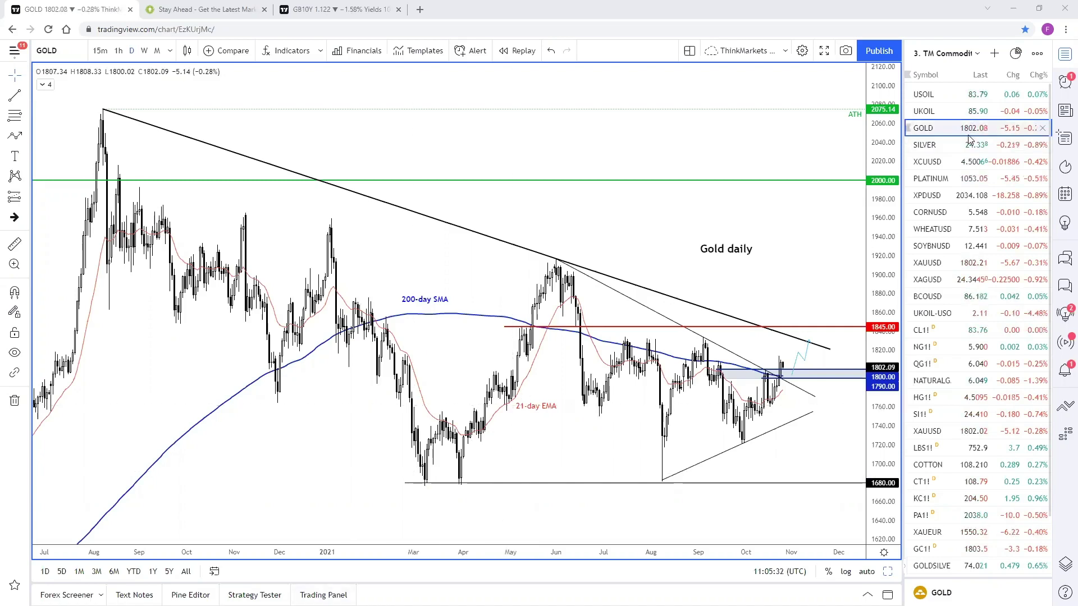
Step: Open the SILVER chart and move the upper red horizontal ray of the grey zone to start at 15 Jun '21 with price 25
click(946, 149)
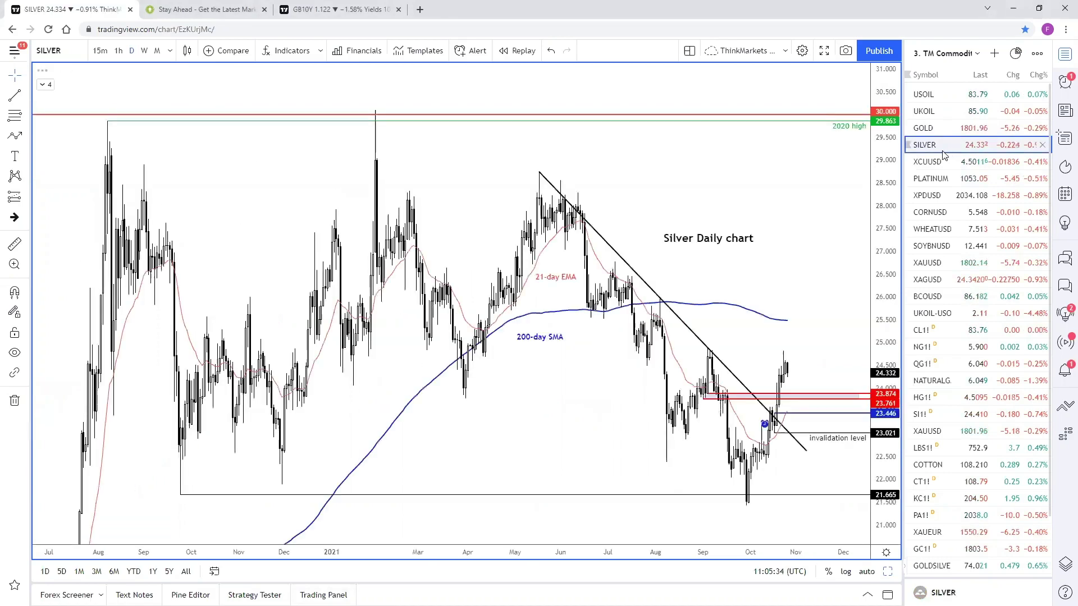
scroll(779, 459, up, 2)
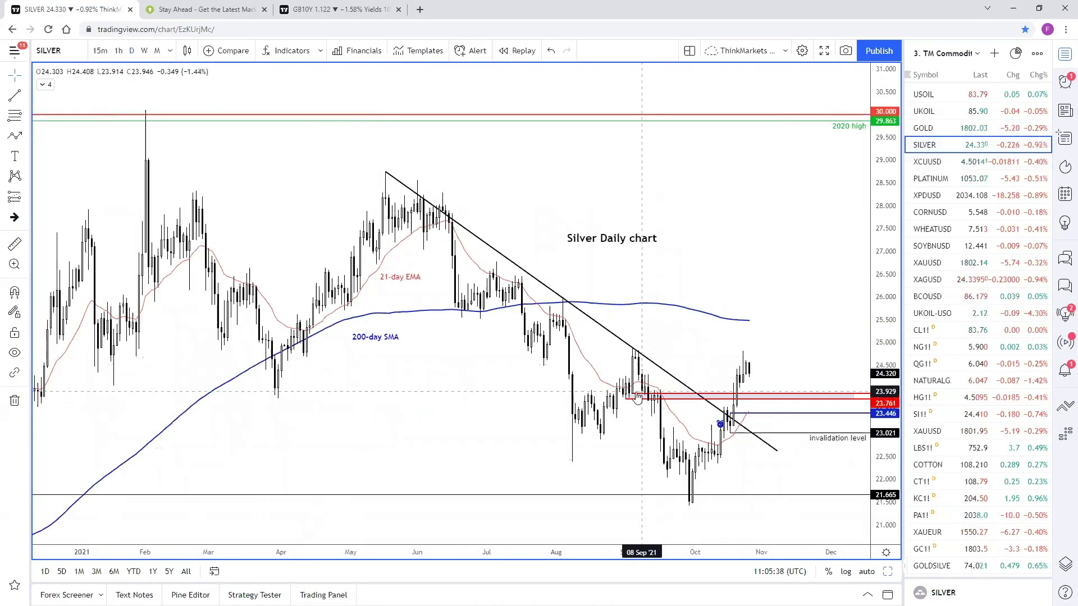
drag(632, 394, 449, 347)
double_click(449, 345)
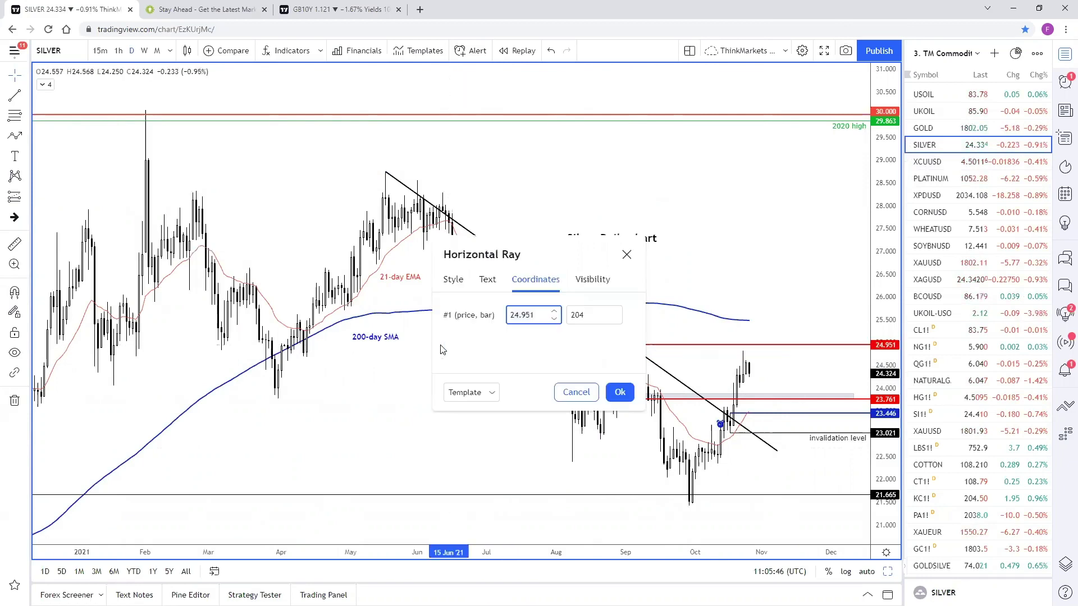
double_click(509, 323)
text(25)
click(620, 391)
Step: Delete Silver's grey zone rectangle and, with magnet mode on, move the lower red ray to start at 06 Sep '21 at 23.958
click(623, 396)
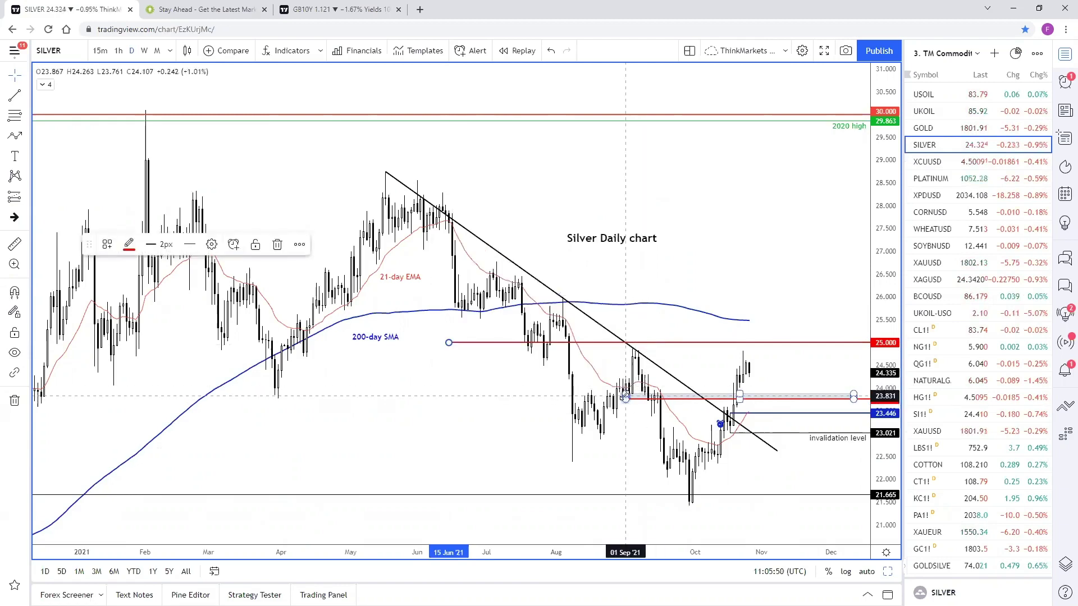
click(256, 244)
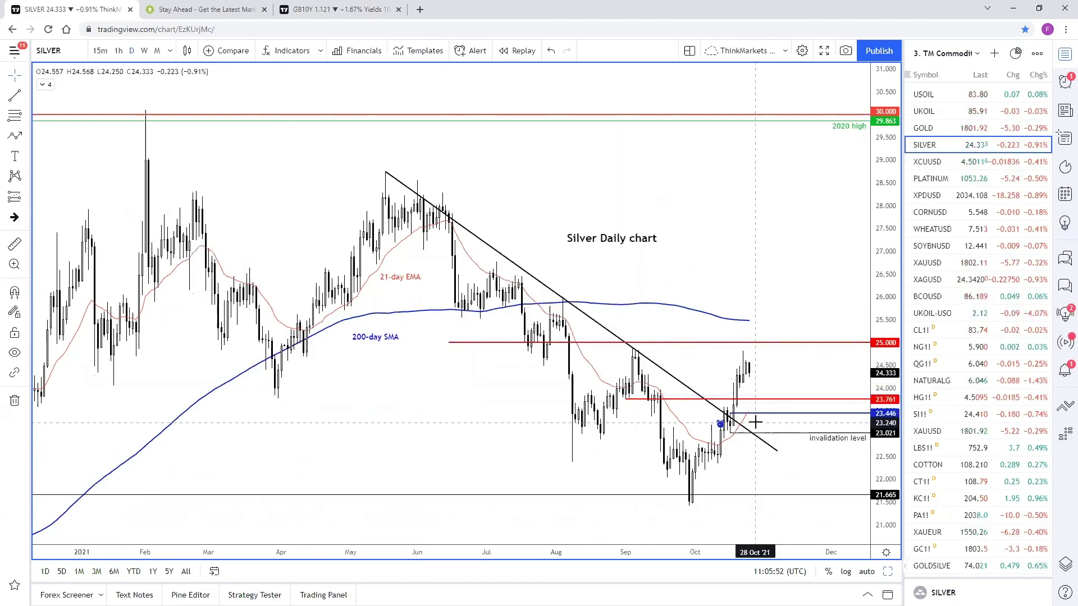
mouse_move(620, 401)
mouse_down()
mouse_move(682, 376)
mouse_move(692, 379)
mouse_move(666, 384)
mouse_move(723, 378)
mouse_move(650, 394)
mouse_move(663, 395)
mouse_up()
click(15, 293)
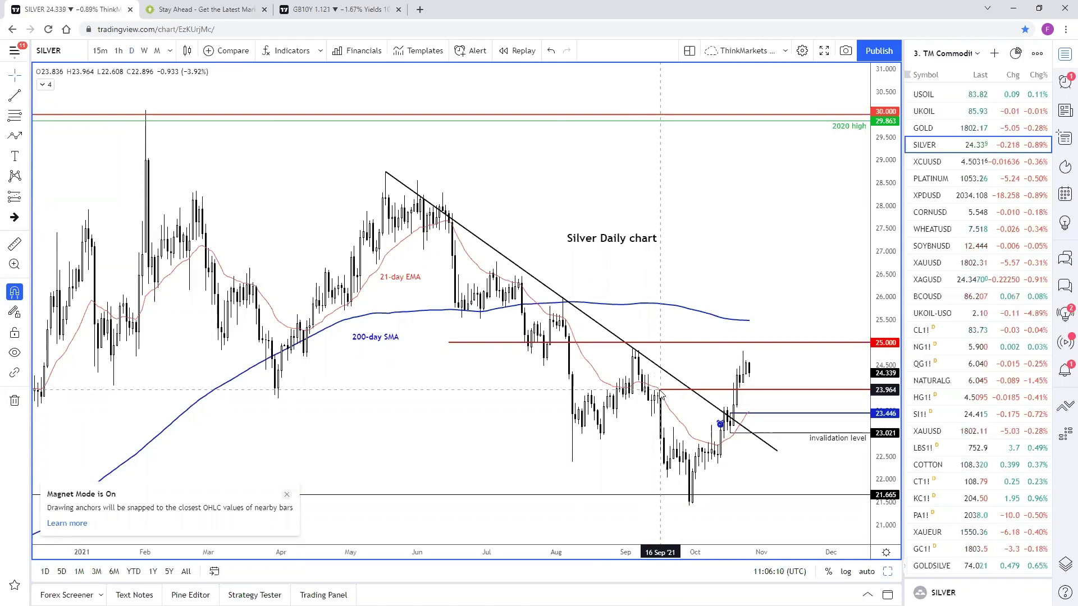
drag(663, 393, 647, 389)
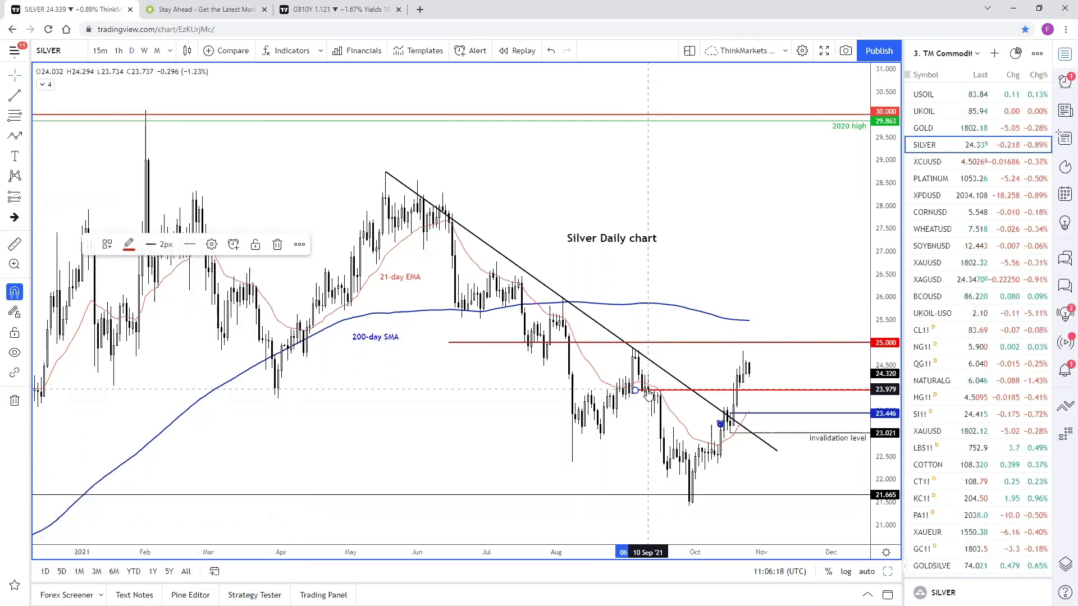
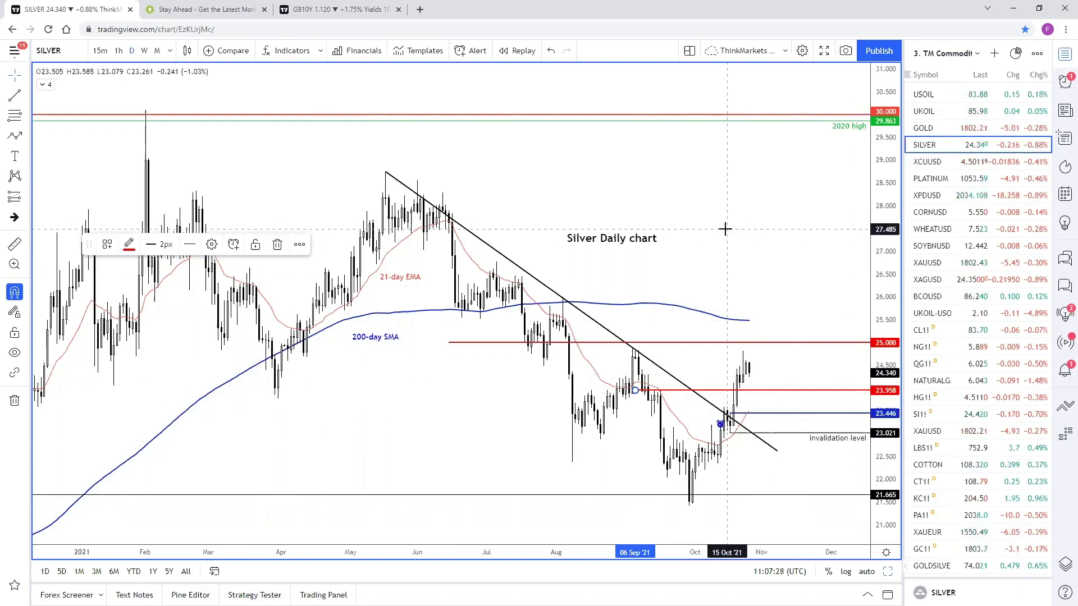
Step: Open the UKOIL chart and delete the 82.26 ray labelled "ST bearish below" and the alarm-clock icon below the October candles
click(923, 115)
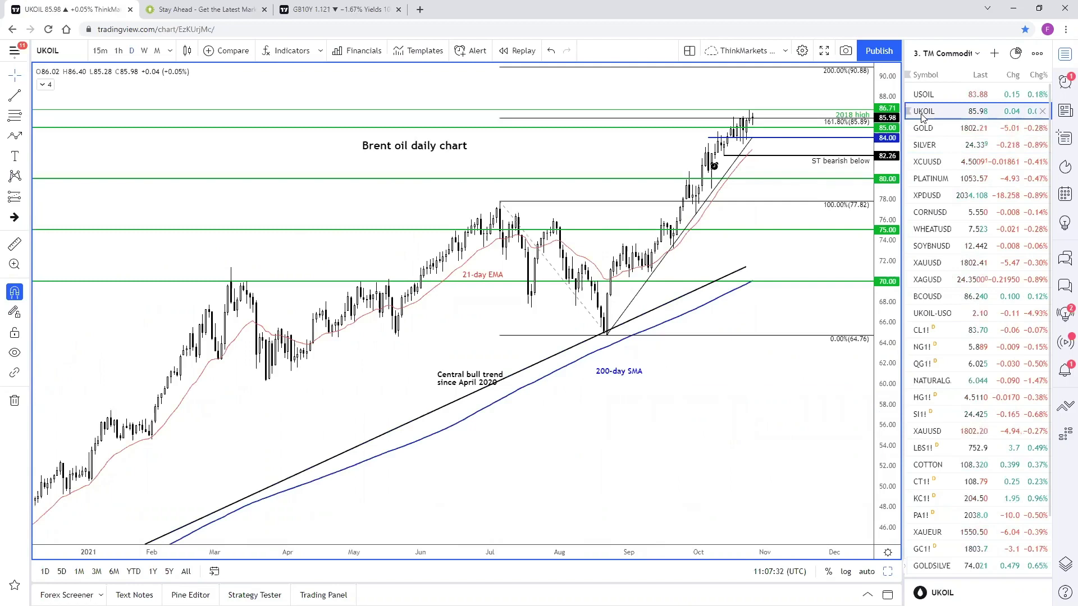
scroll(740, 348, up, 4)
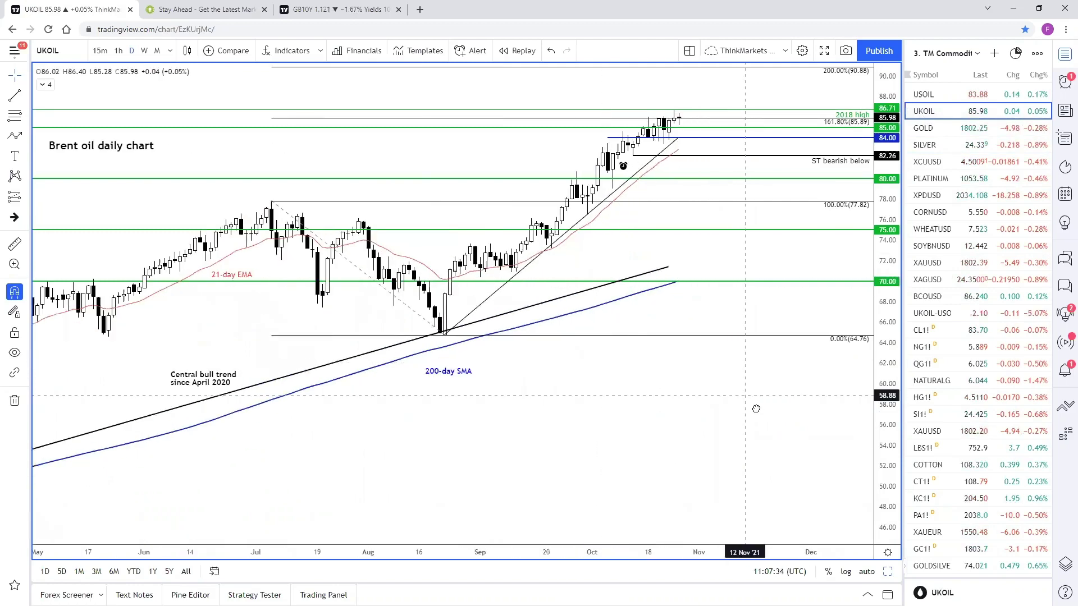
drag(756, 408, 806, 455)
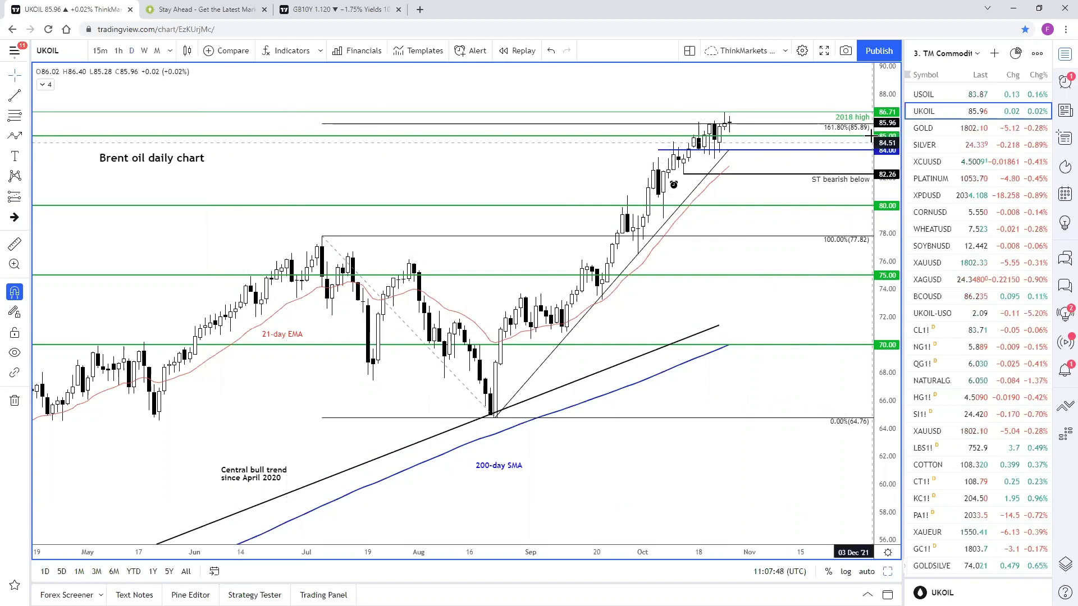
mouse_move(874, 142)
mouse_down()
mouse_move(825, 175)
mouse_move(812, 440)
mouse_up()
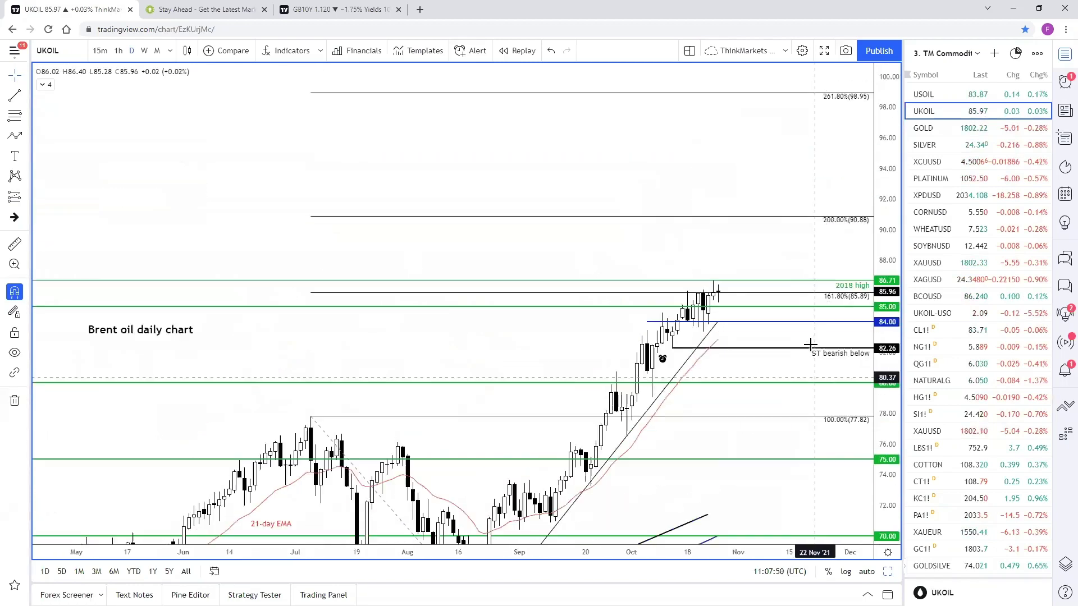
click(811, 348)
key(Delete)
click(635, 362)
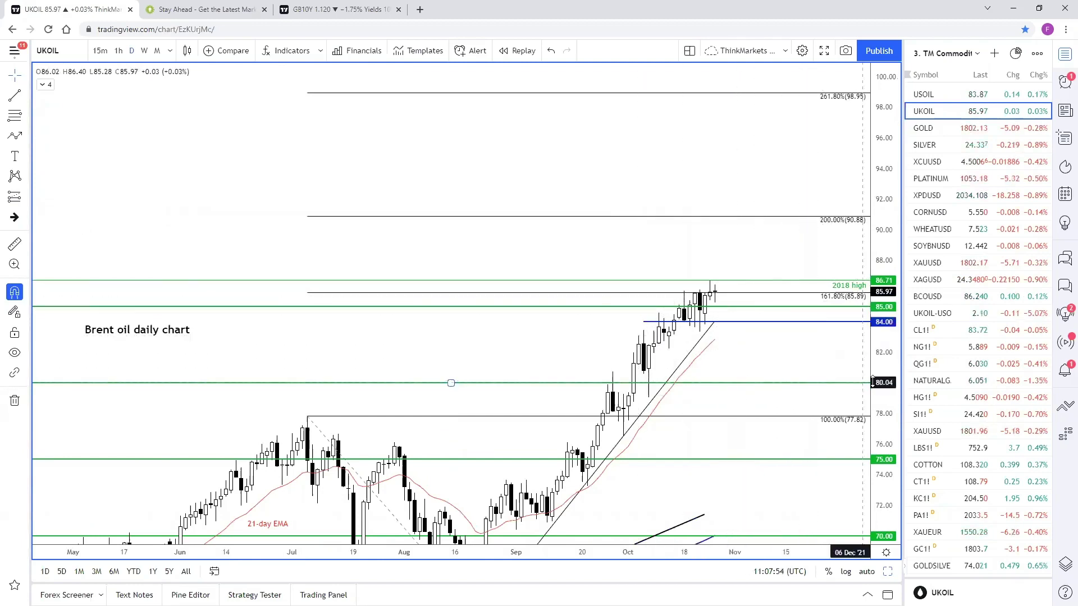
drag(884, 236, 884, 191)
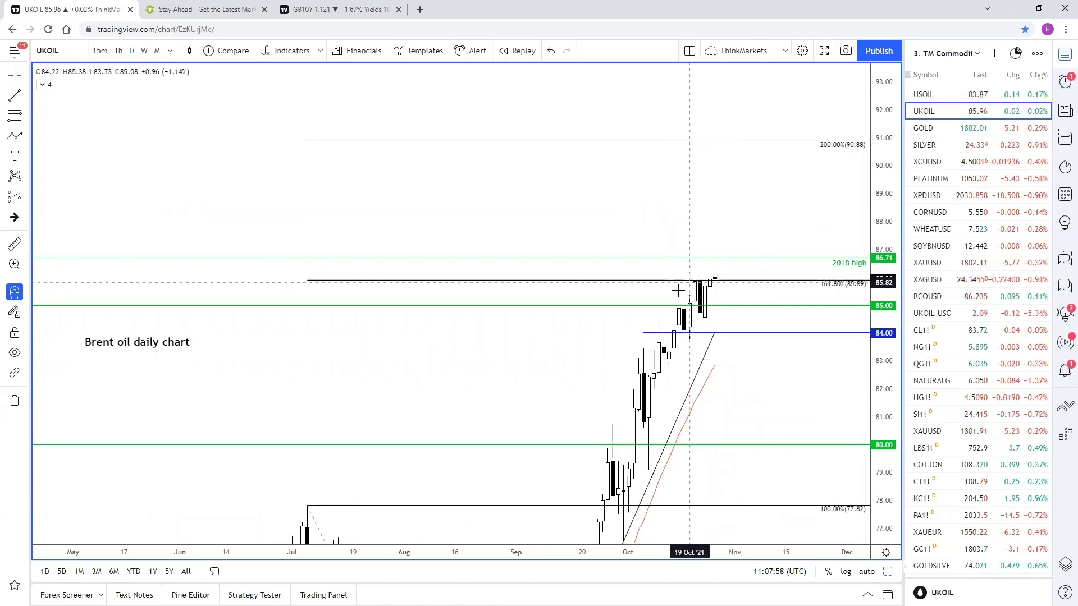
scroll(673, 288, up, 2)
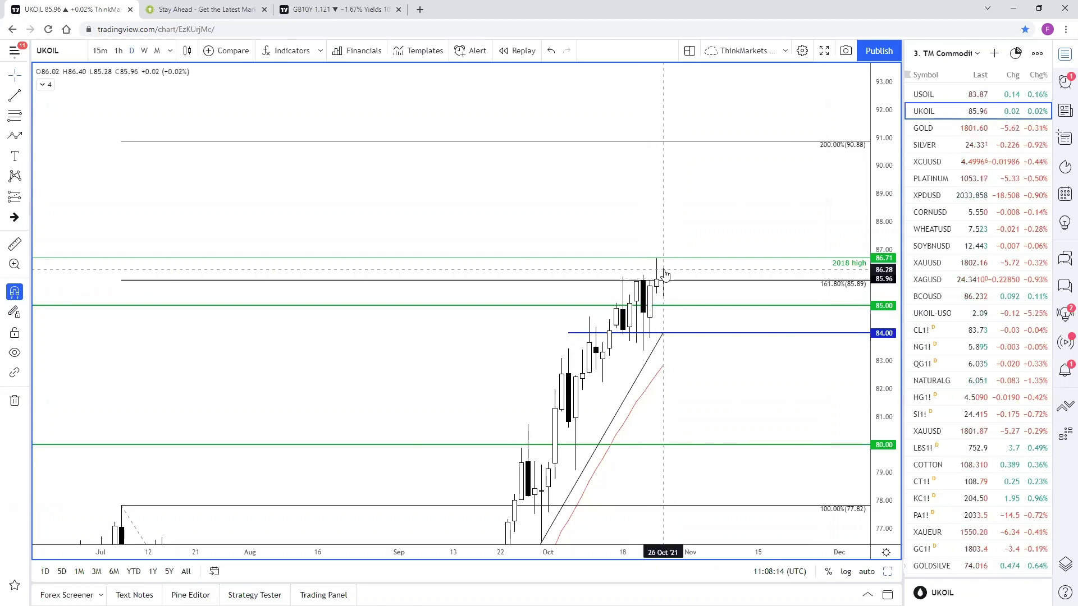
Step: Examine UKOIL's October rally against the 2018 high, the 84.00 and 85.00 levels and the rising black trend line
scroll(680, 280, up, 2)
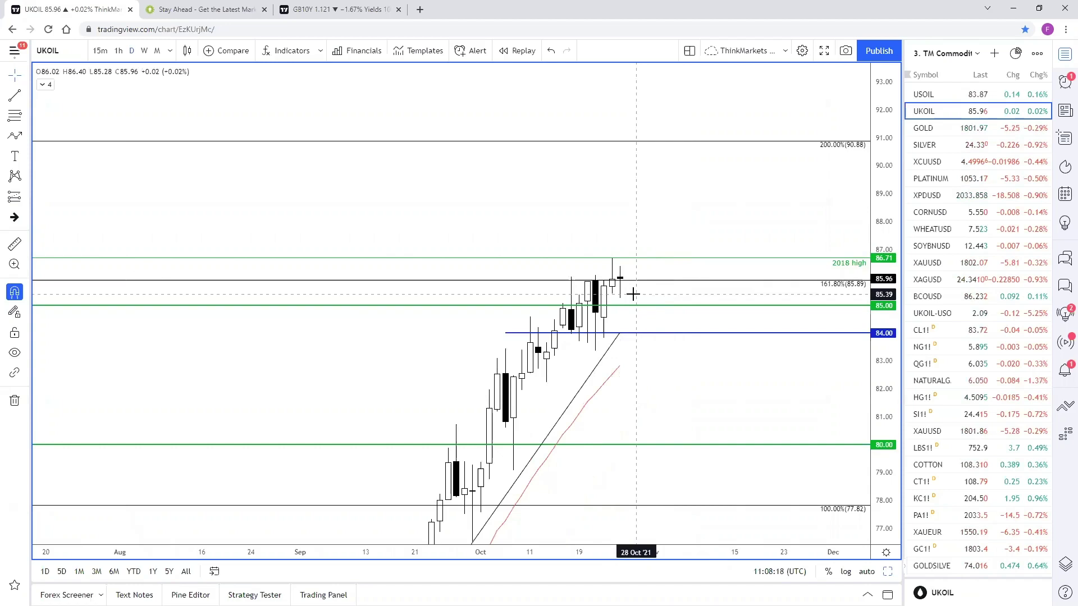
scroll(637, 291, up, 2)
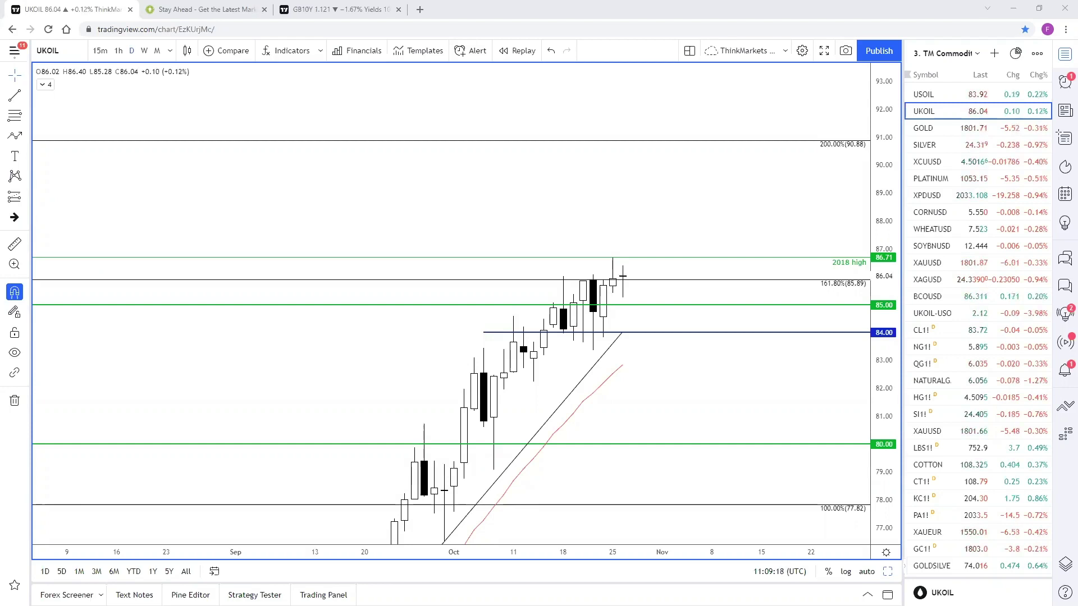
drag(414, 373, 466, 307)
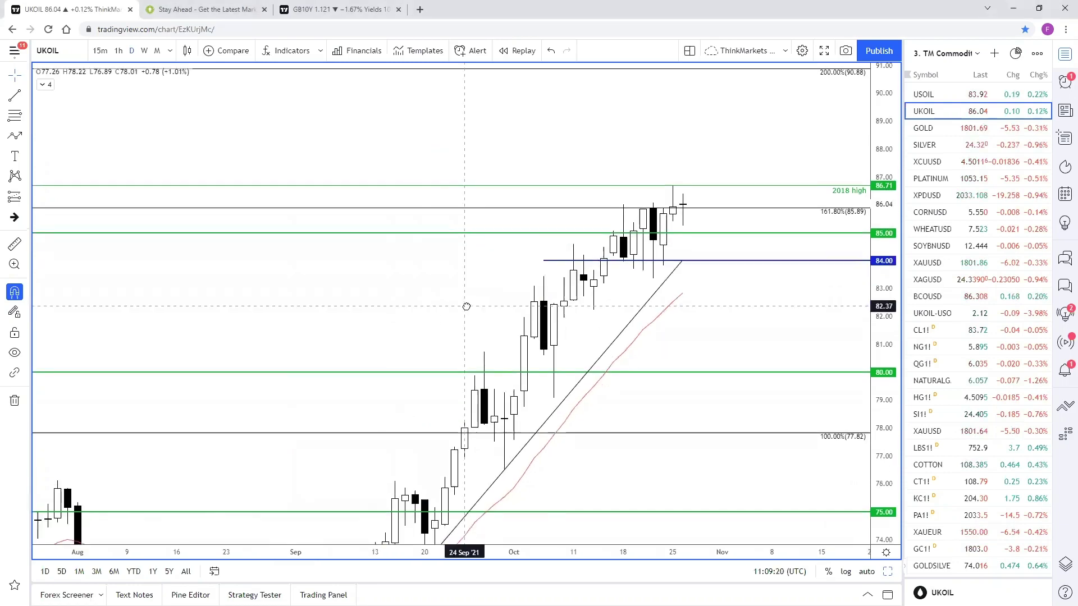
scroll(554, 336, up, 1)
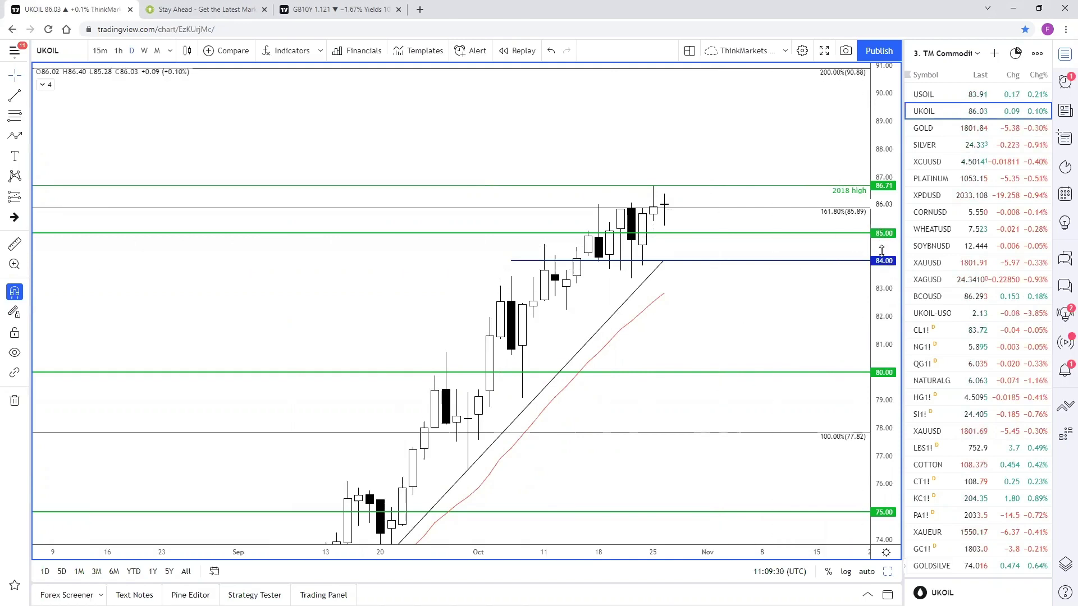
drag(851, 239, 837, 301)
drag(845, 258, 833, 201)
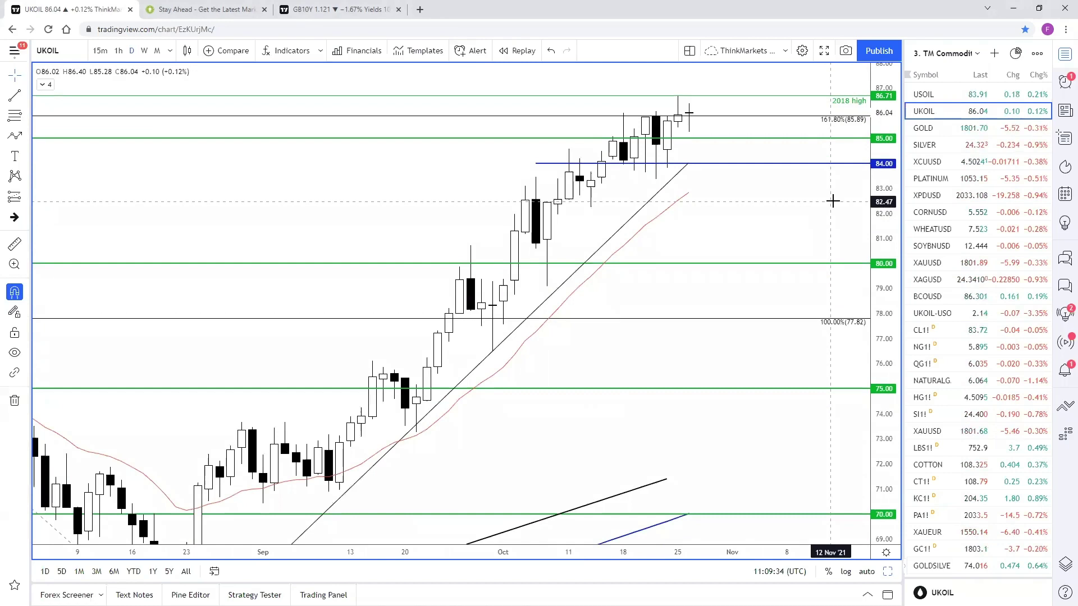
drag(832, 201, 867, 269)
Step: Open the USOIL chart and draw a rising trend line from the 07 Oct '21 low at 74.99 to 29 Oct '21 at 84.31
click(951, 100)
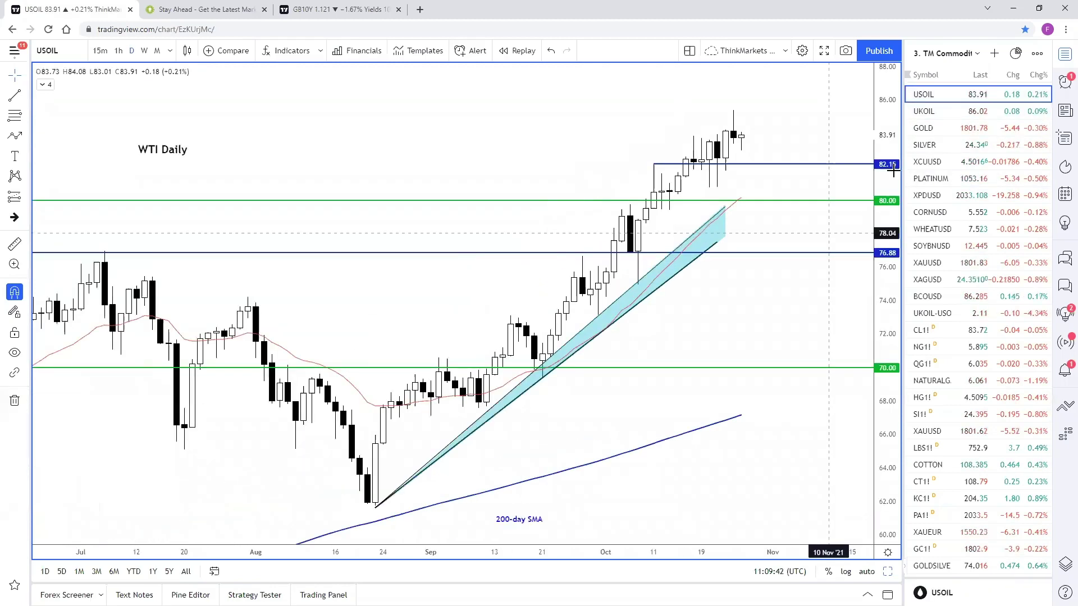
click(724, 218)
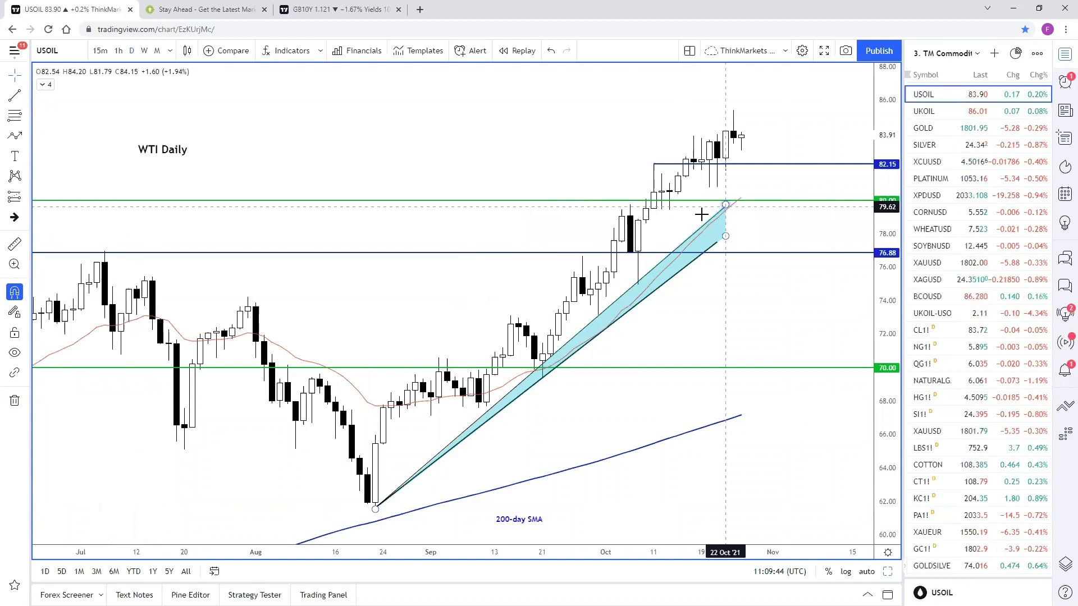
click(200, 137)
key(alt+t)
click(638, 284)
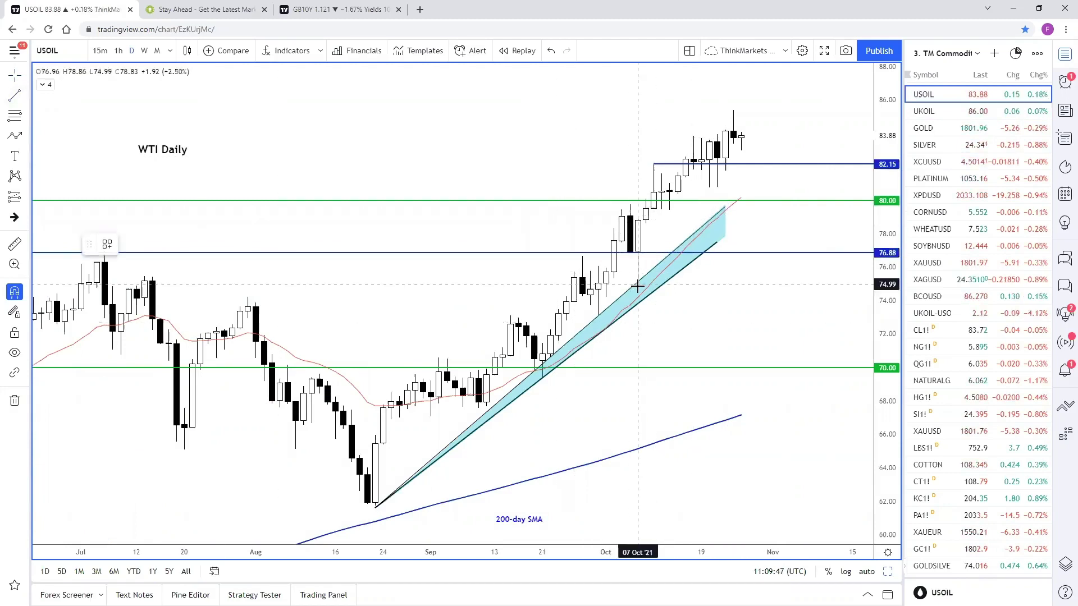
click(765, 129)
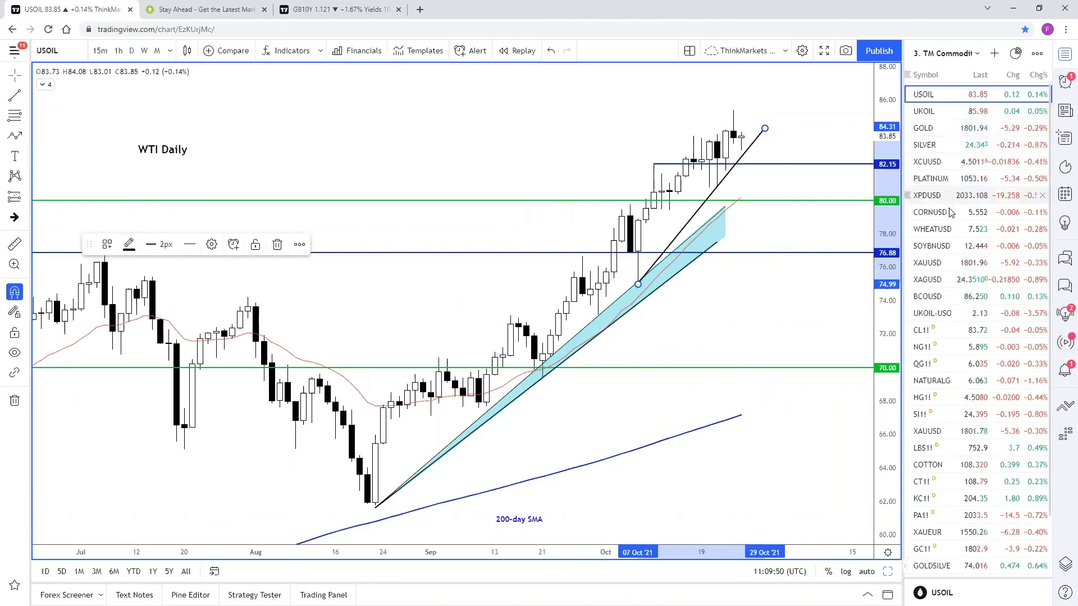
Step: Open the NATURALGAS chart and delete the orange "Prev week L" line, the red 2.482 ray and the descending black trend line
click(935, 381)
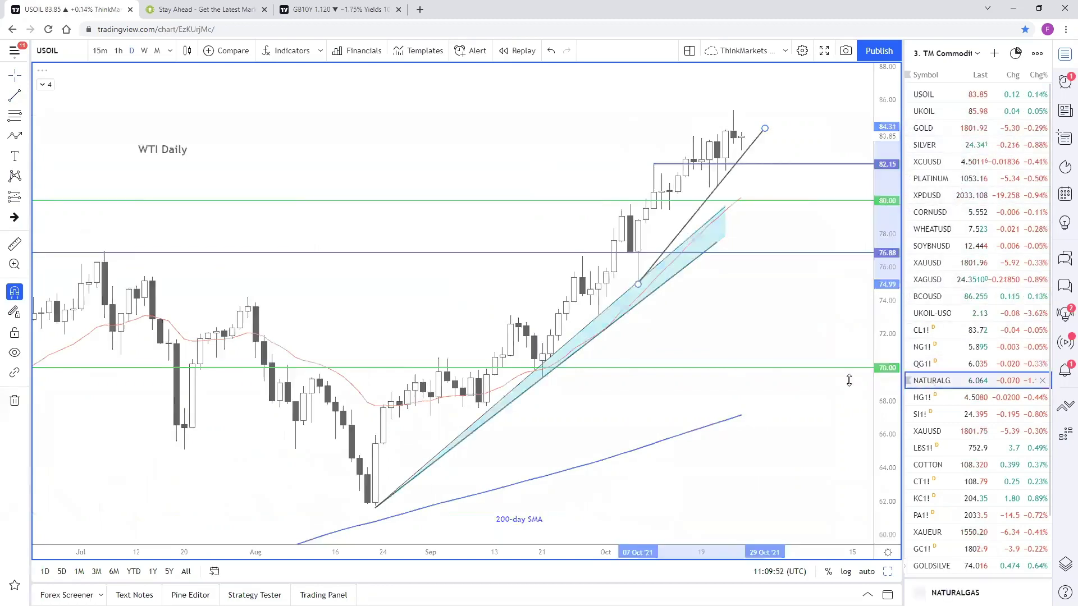
scroll(837, 390, down, 10)
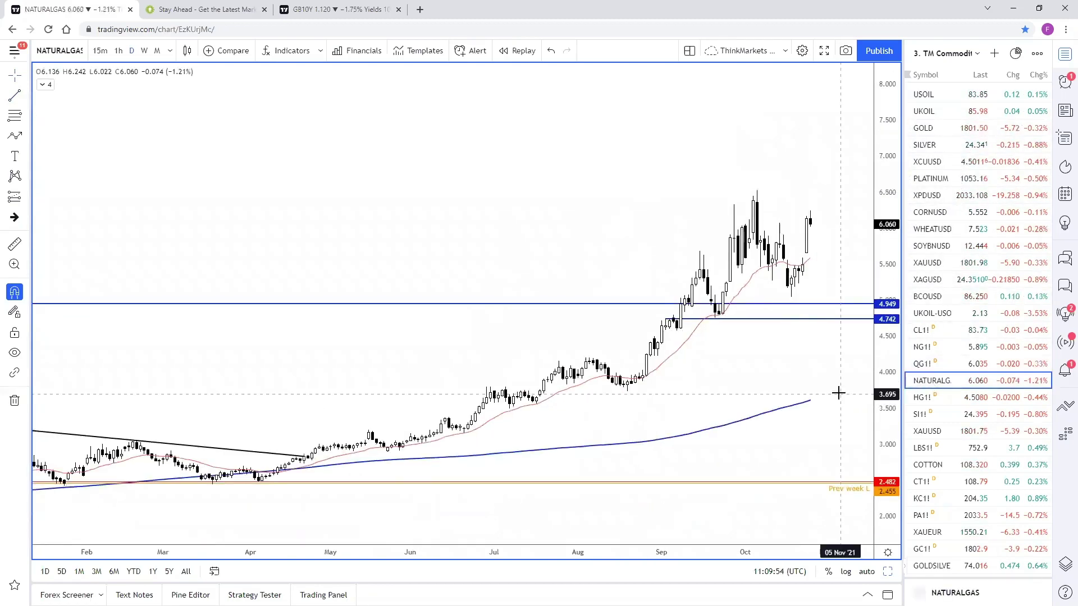
click(846, 489)
key(Delete)
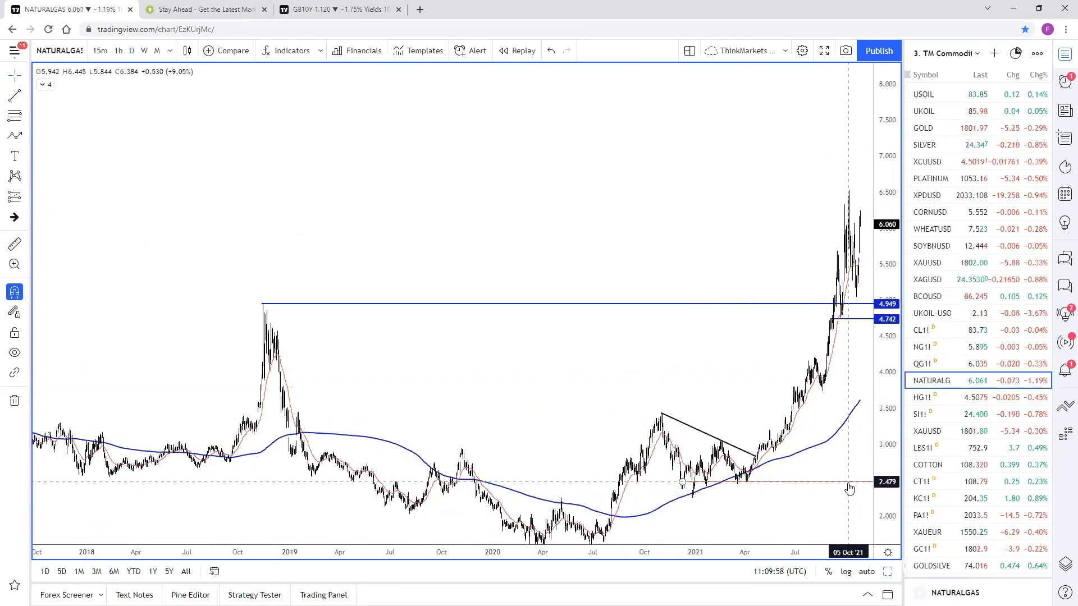
drag(660, 355, 557, 281)
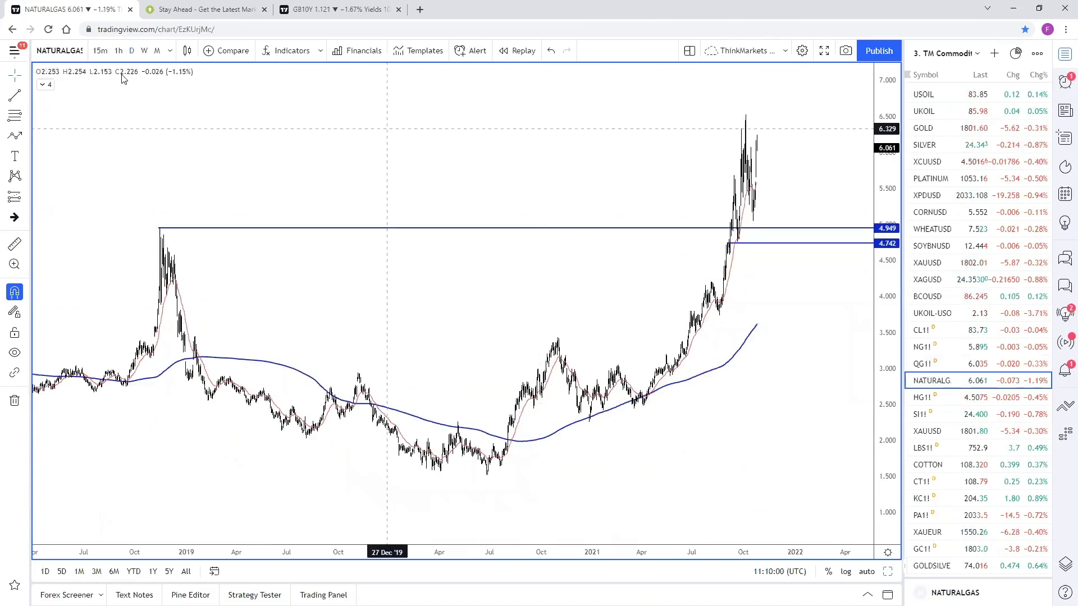
Step: Examine natural gas's daily price action from the late-2018 peak to October 2021 against the 4.949 and 4.742 levels
scroll(735, 224, up, 5)
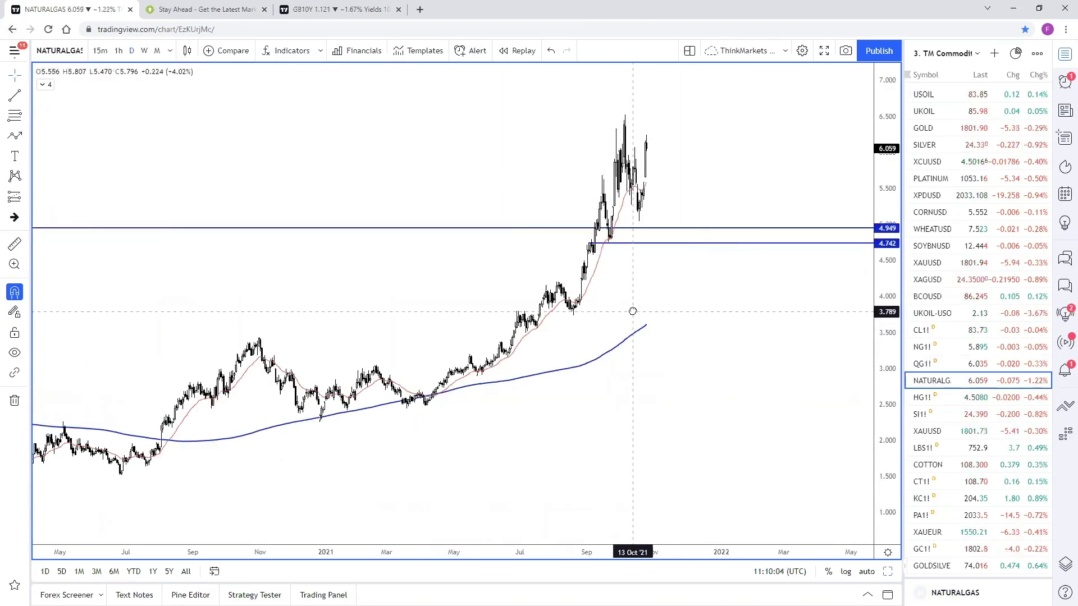
scroll(746, 348, down, 3)
scroll(747, 348, down, 1)
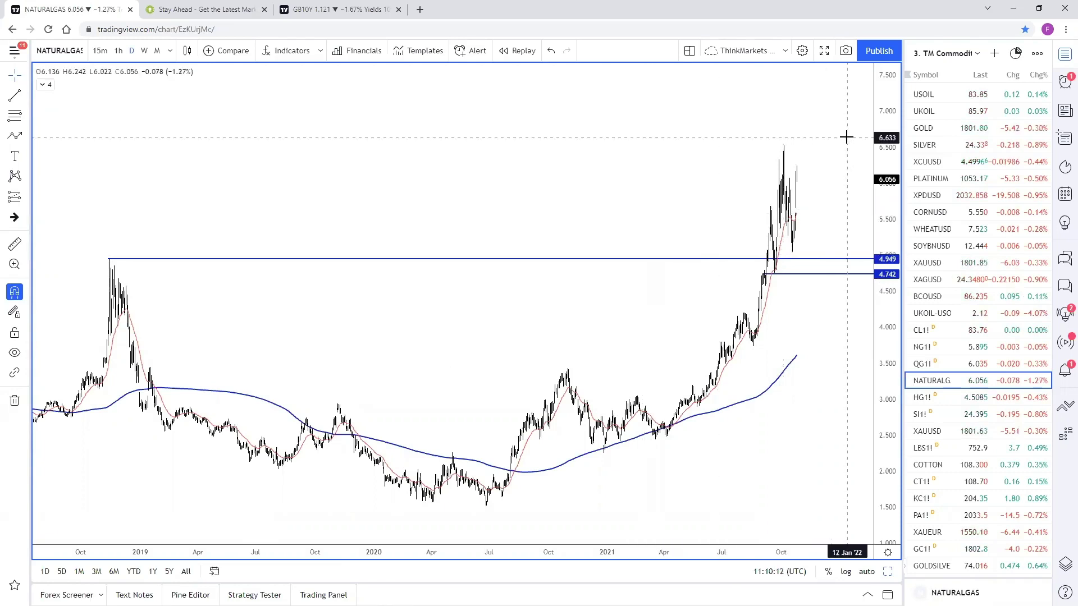
scroll(824, 177, up, 1)
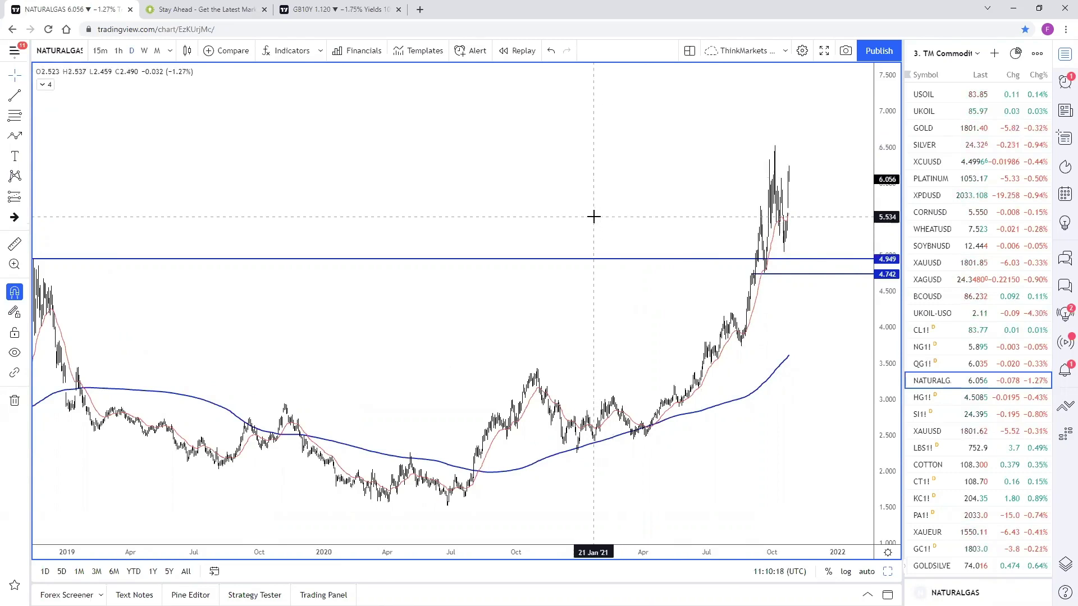
scroll(572, 213, down, 1)
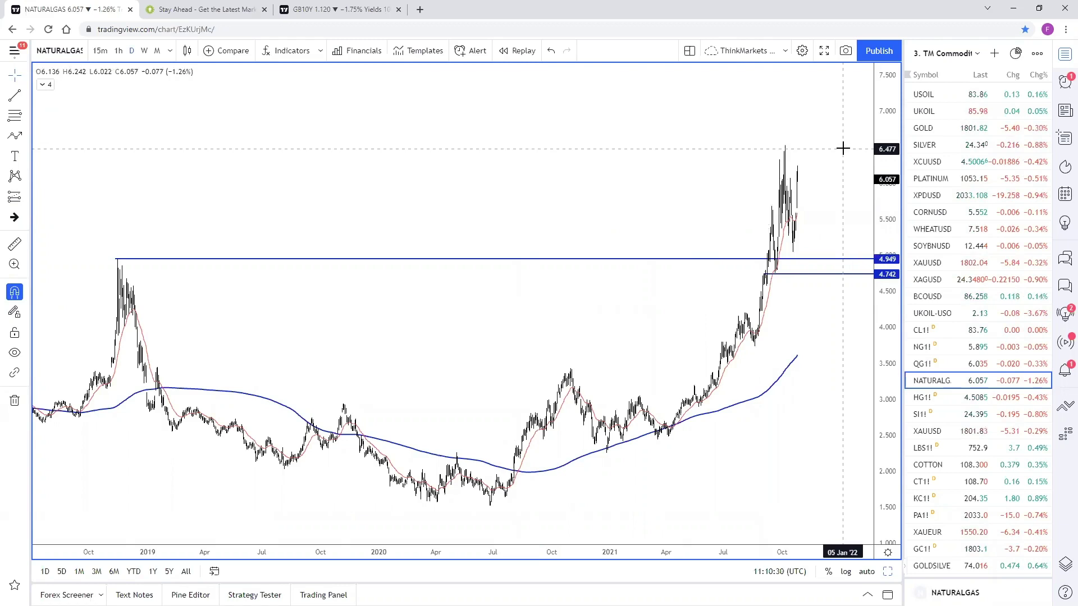
scroll(800, 220, up, 4)
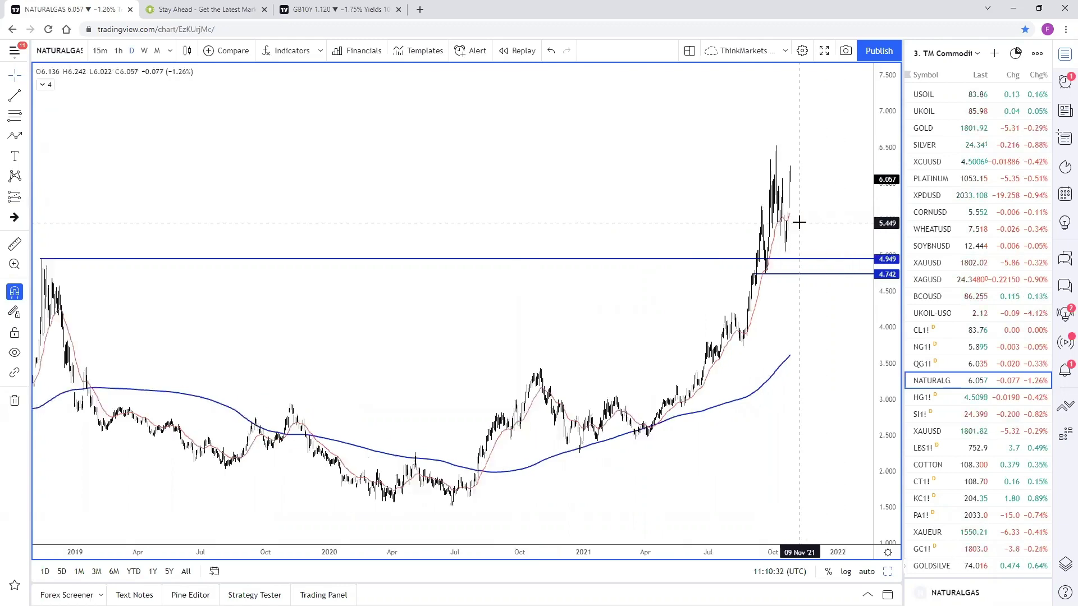
scroll(808, 215, up, 2)
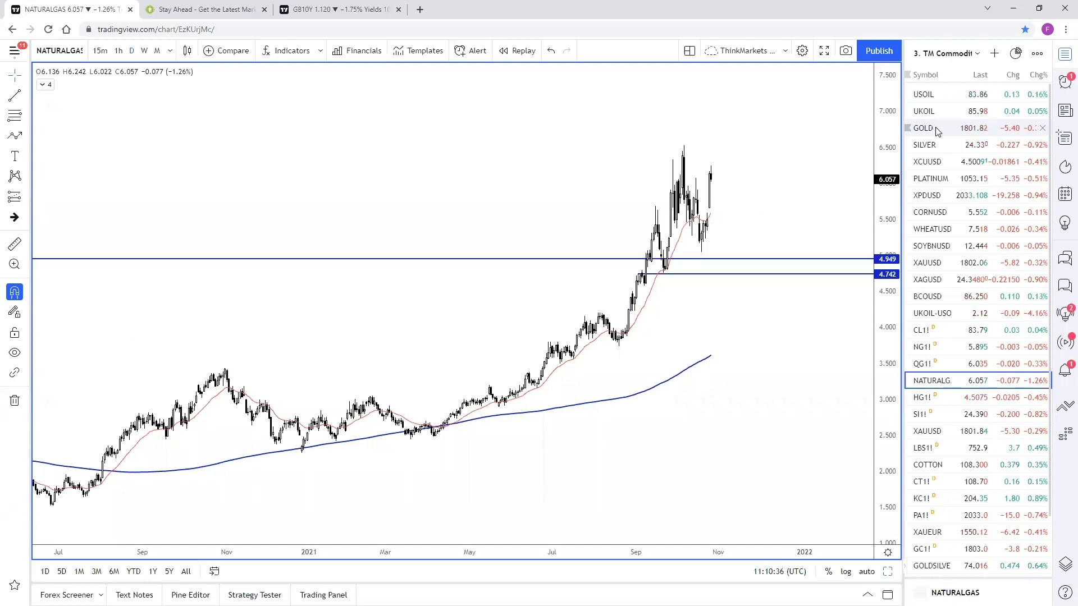
Step: Return to the USOIL chart and extend the new rising trend line's upper end to 01 Nov '21 at 84.57
click(933, 161)
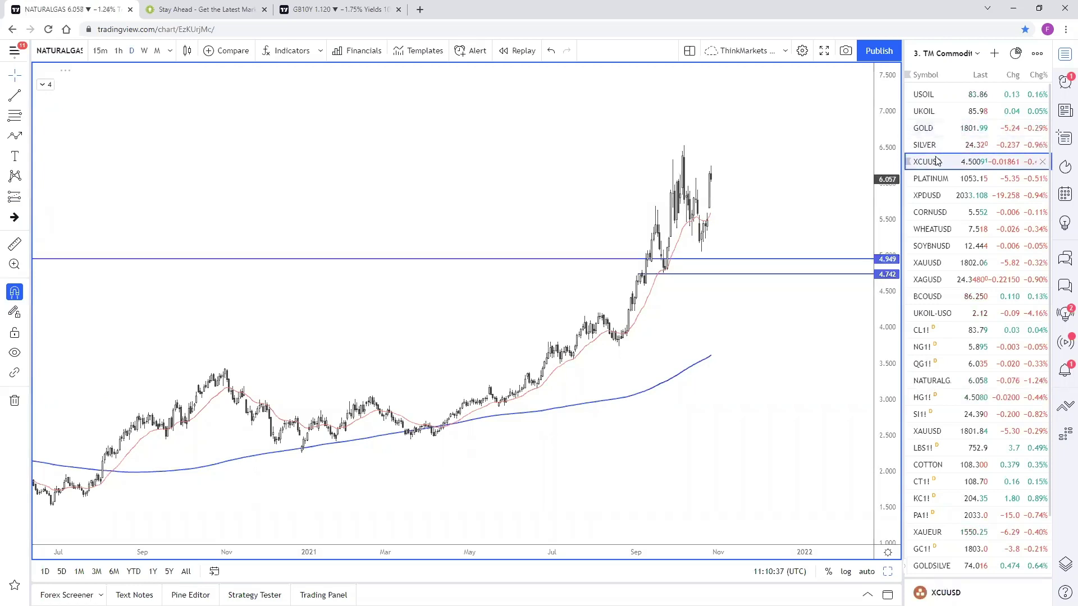
click(941, 115)
click(939, 101)
scroll(749, 336, up, 5)
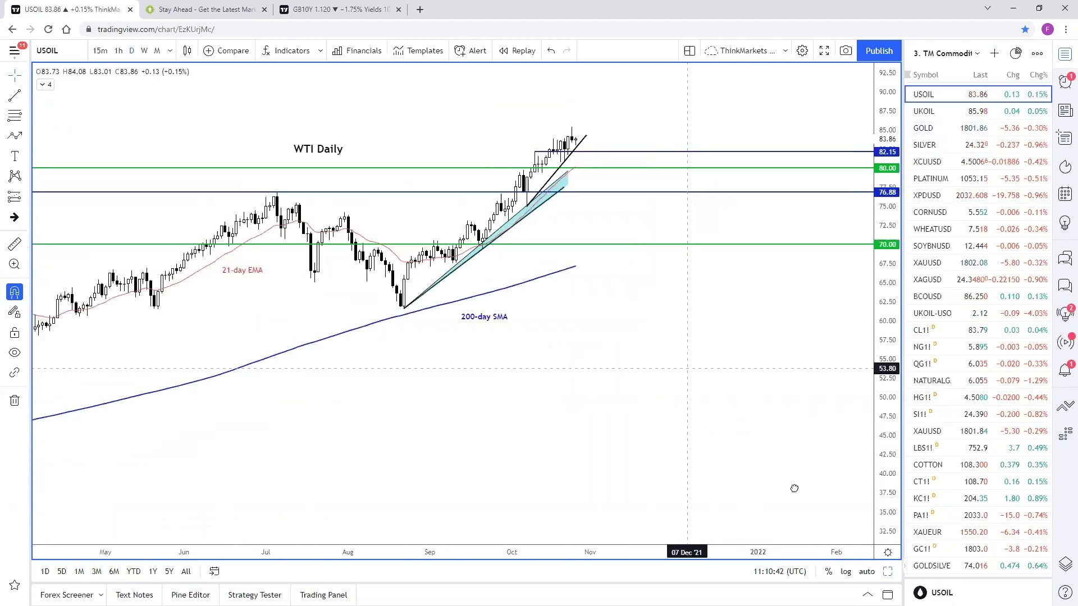
scroll(820, 457, left, 5)
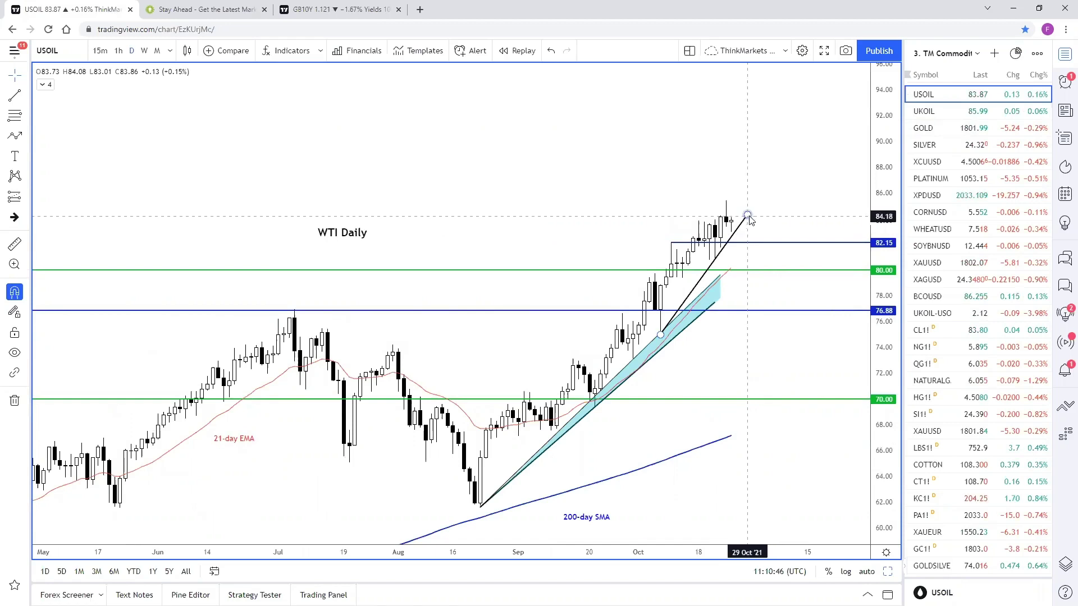
click(751, 211)
click(753, 211)
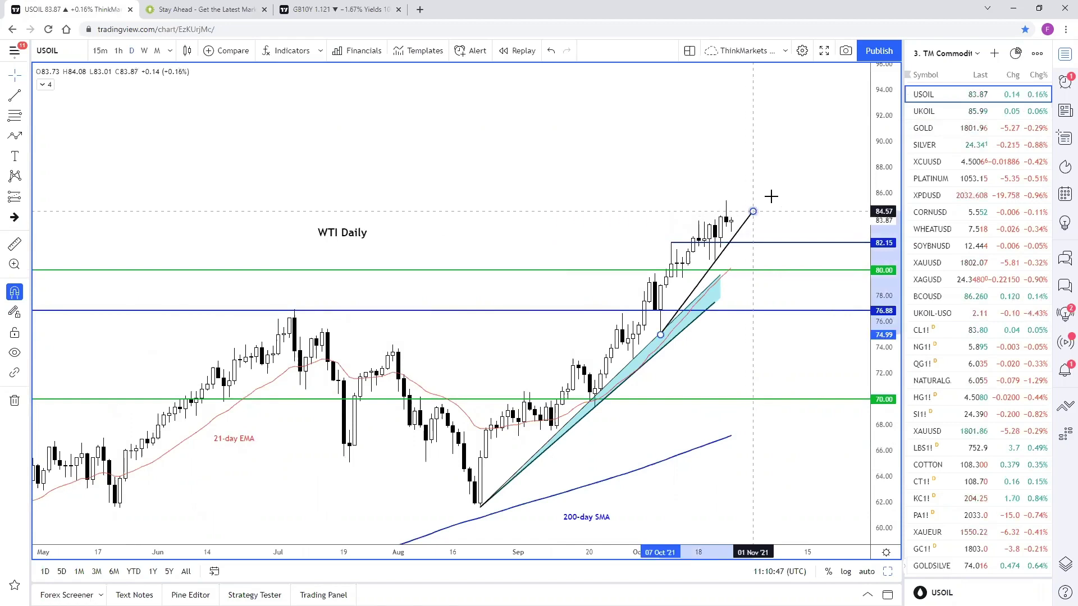
Step: Switch the watchlist to "4. TM Cryptos" and open the BTCUSD chart
click(961, 54)
click(948, 217)
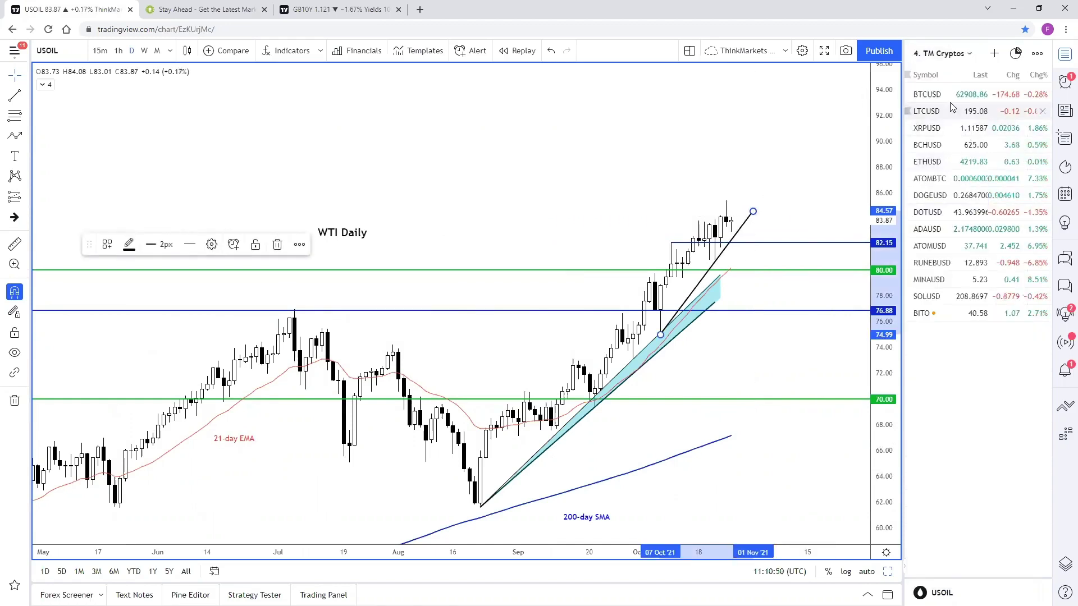
click(954, 112)
click(953, 96)
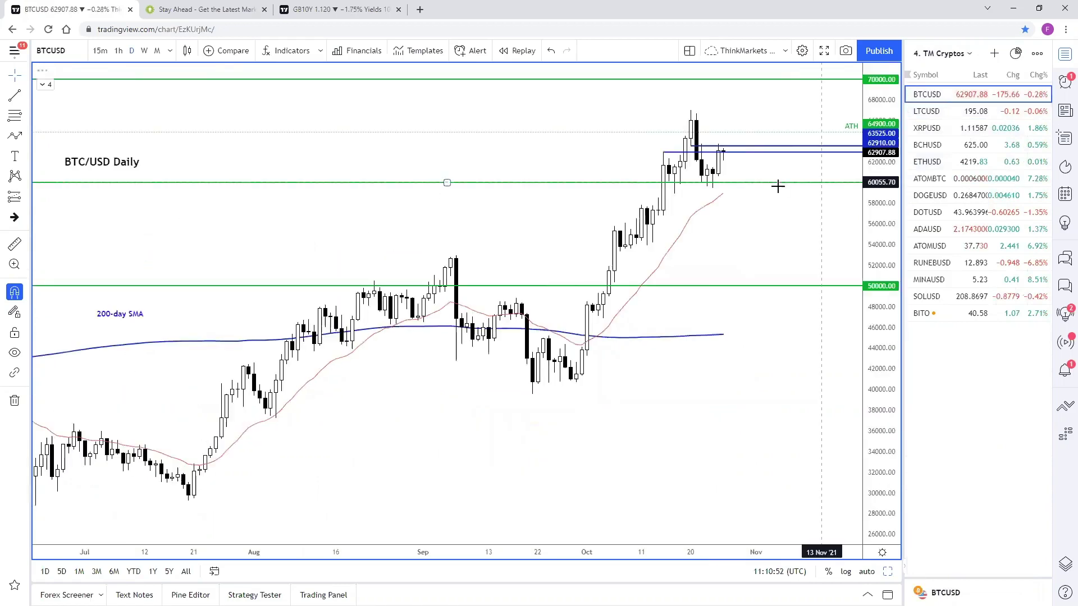
Step: Move BTCUSD's lower blue ray down to 61491.96 beside the latest candles and apply the "resistance" template to the 63525 ray
scroll(589, 161, down, 2)
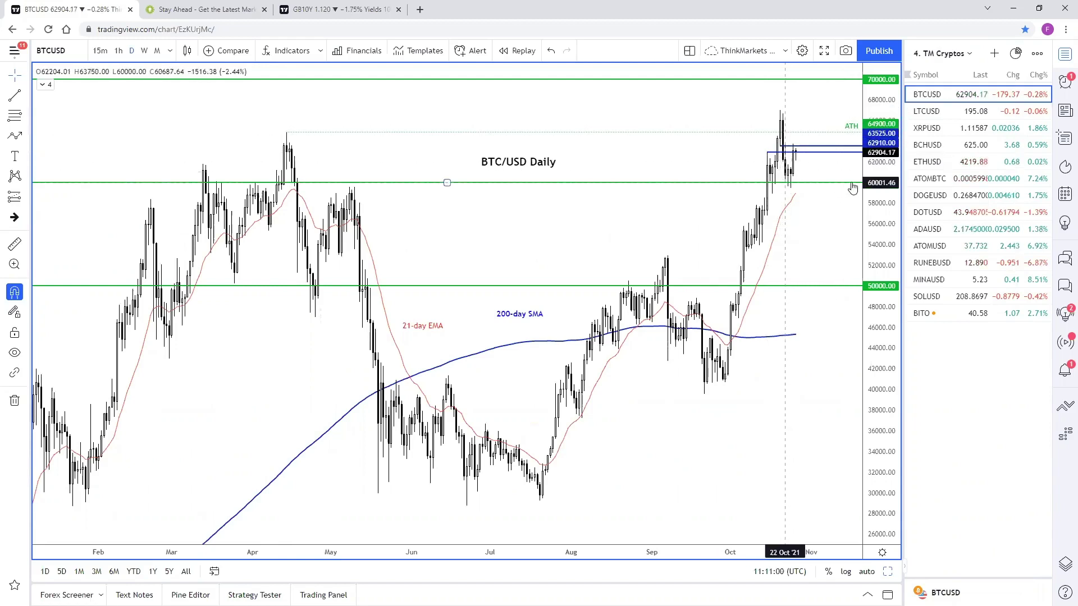
scroll(797, 185, up, 5)
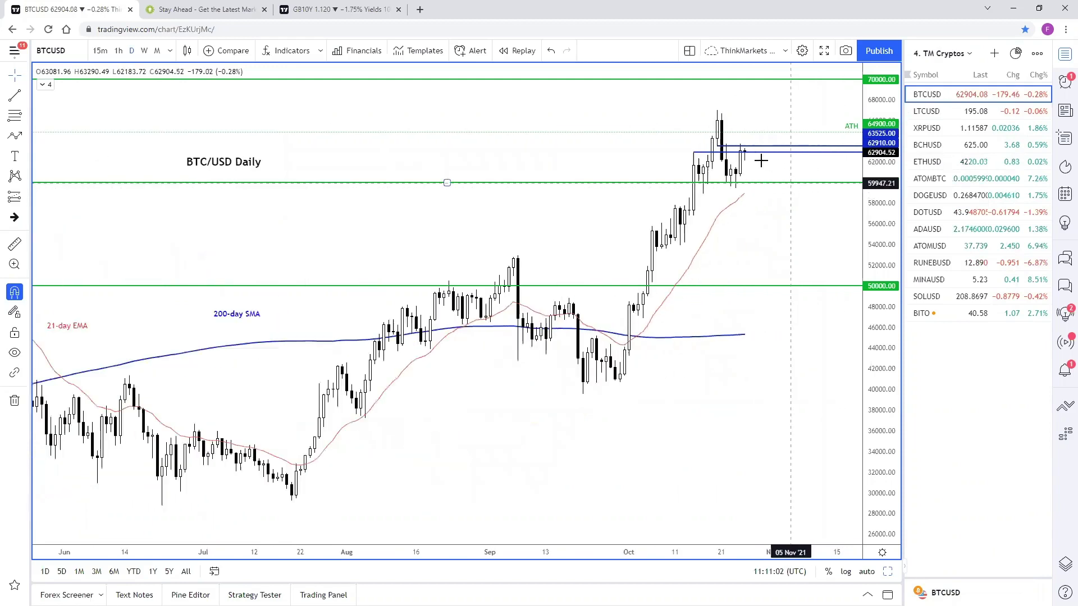
drag(639, 152, 693, 169)
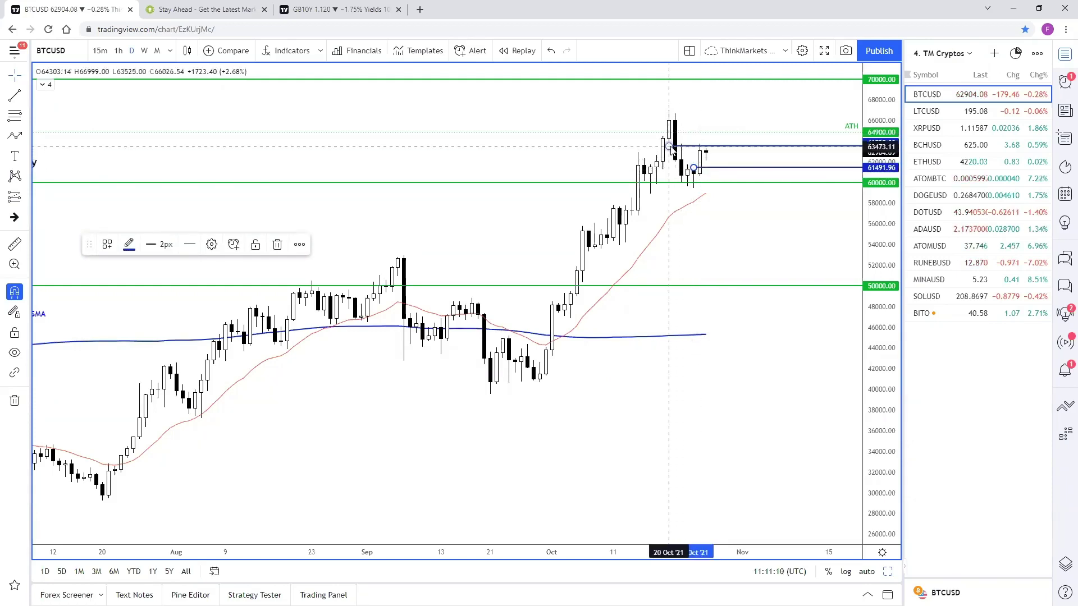
click(107, 245)
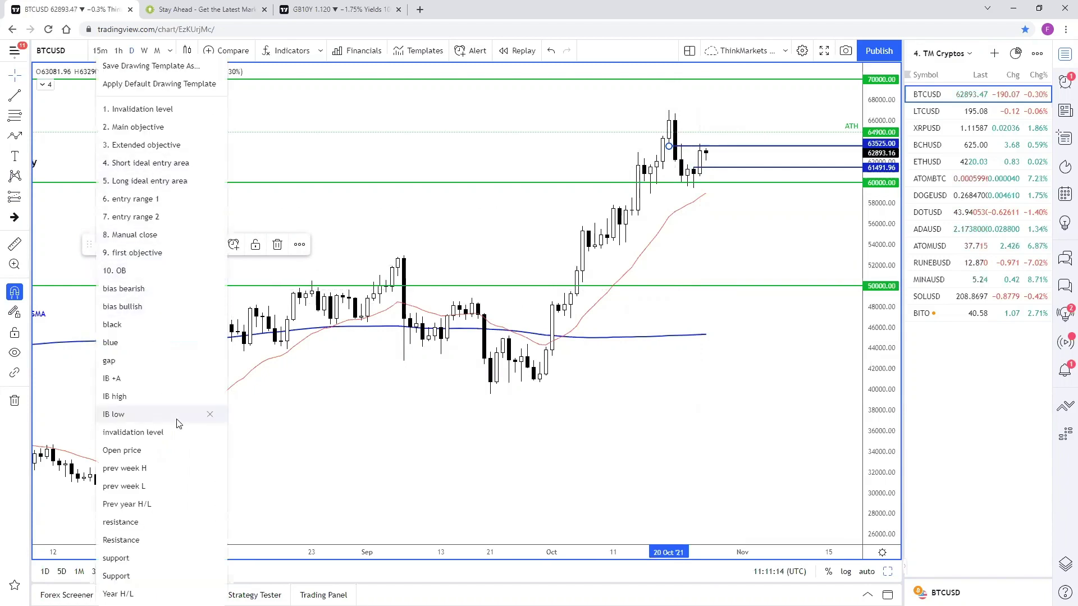
click(132, 521)
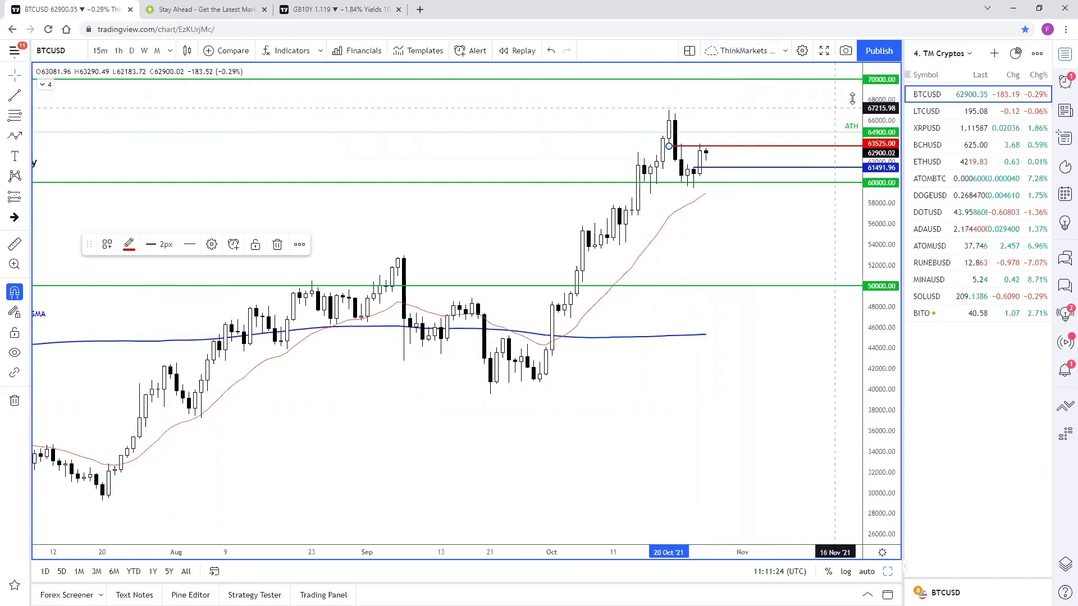
click(743, 251)
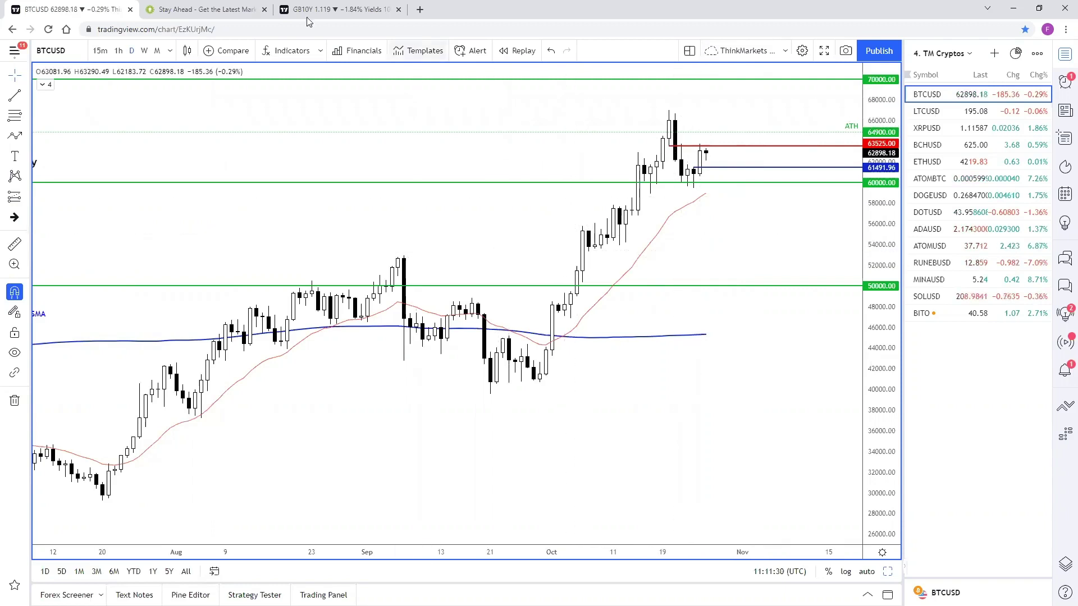
Step: Switch to the ThinkMarkets website, open its Live Webinars page and look through the upcoming webinar schedule
drag(408, 120, 446, 154)
click(235, 17)
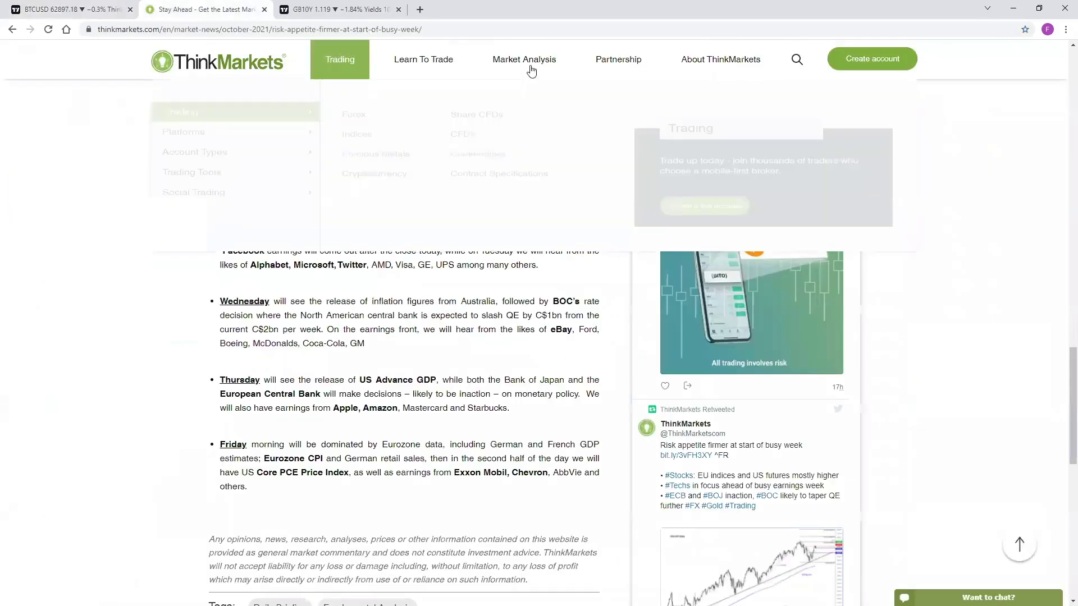
mouse_move(528, 66)
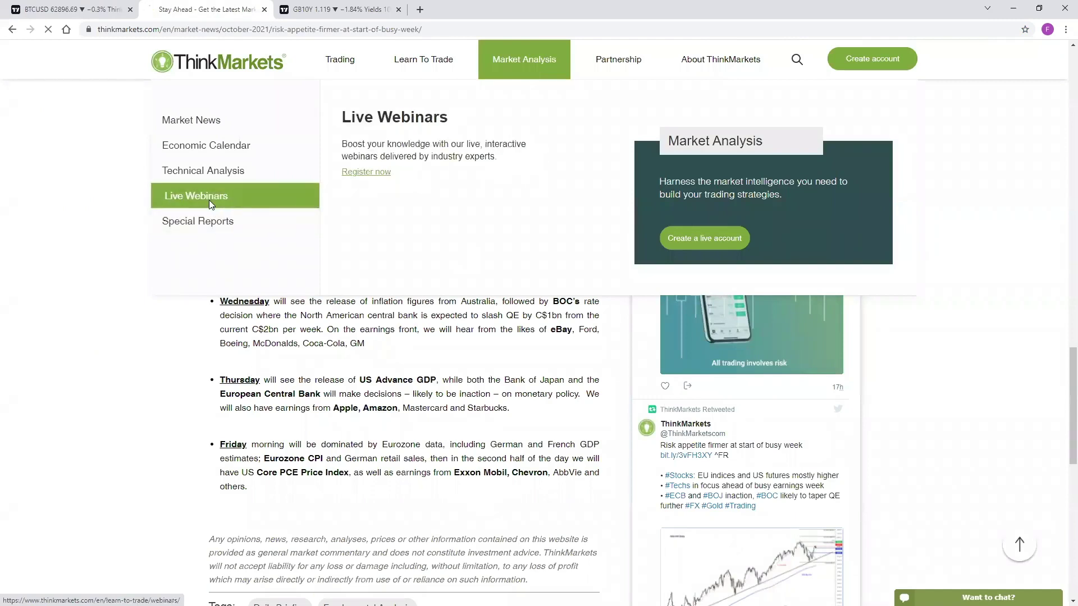
click(212, 201)
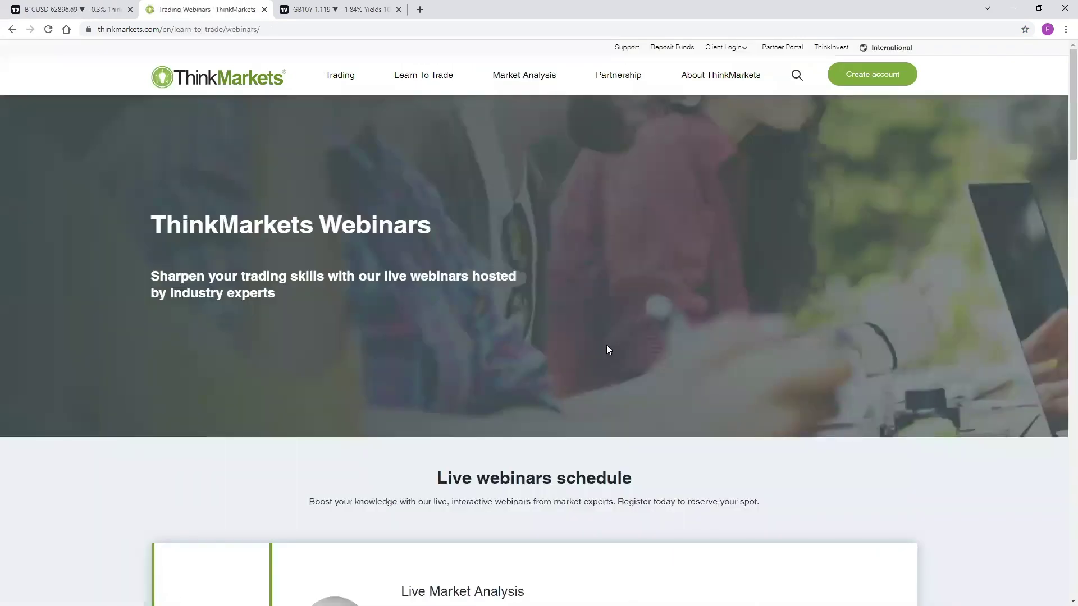
scroll(606, 348, down, 15)
scroll(609, 349, down, 5)
scroll(609, 349, up, 5)
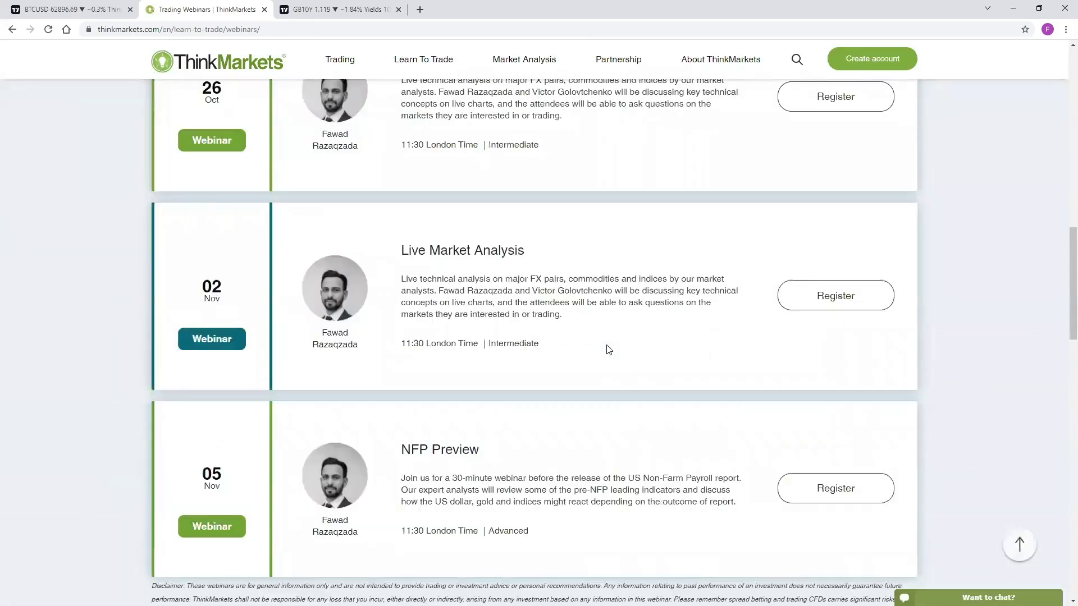
Step: Return to the BTCUSD chart in TradingView and review the daily price action from April to October against the marked levels
click(85, 11)
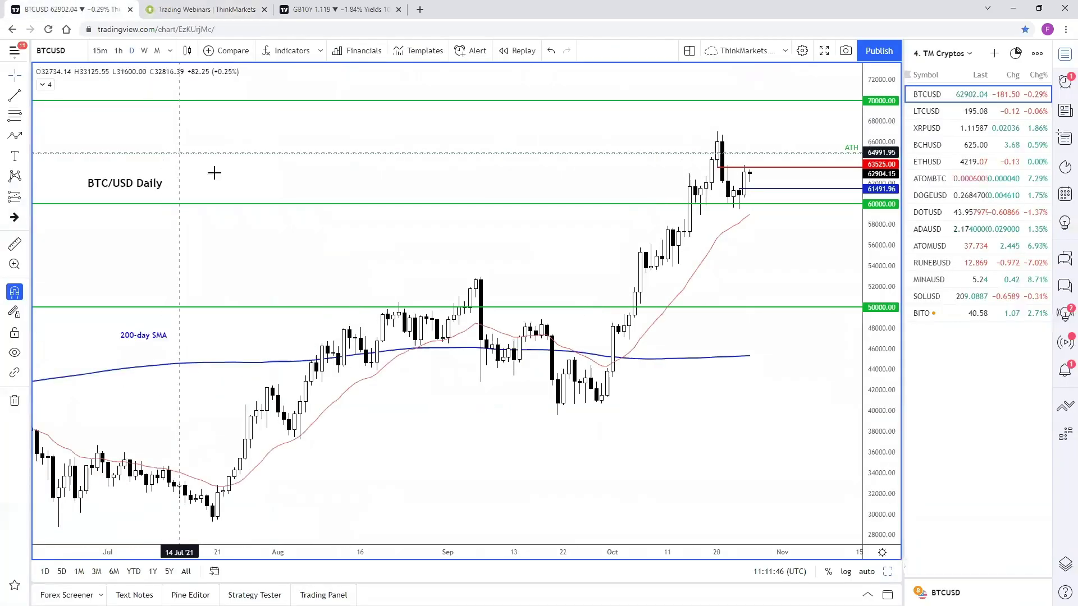
scroll(311, 153, left, 3)
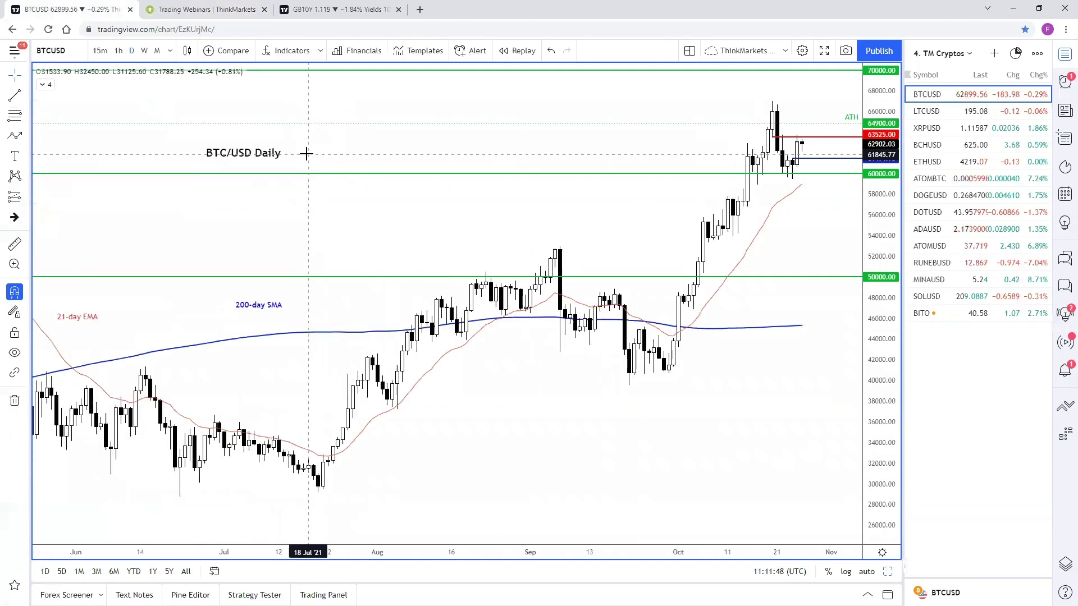
scroll(306, 154, down, 4)
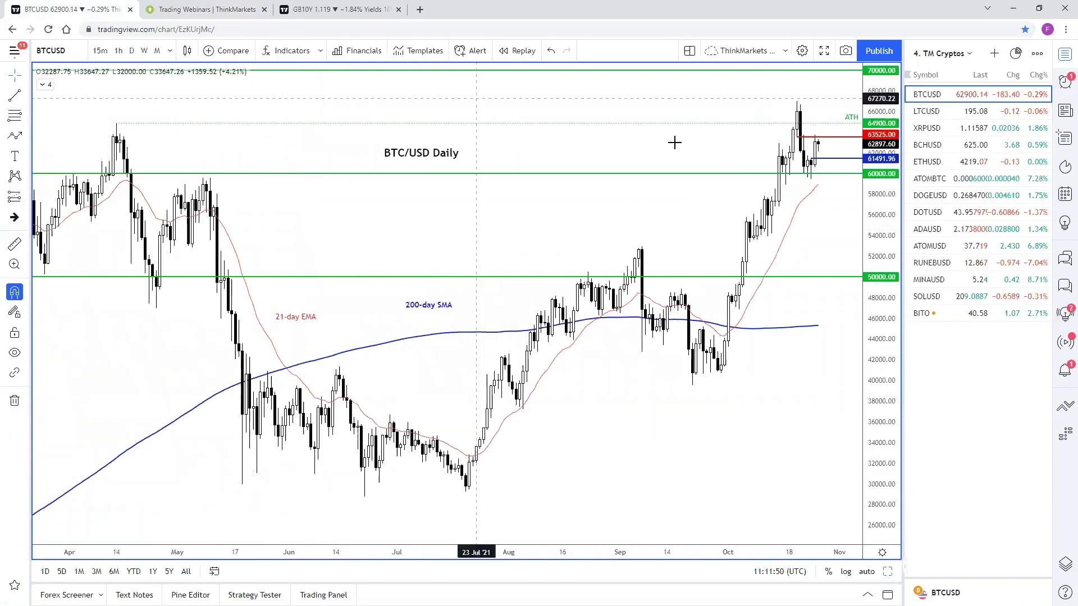
scroll(676, 152, down, 1)
drag(677, 163, 660, 181)
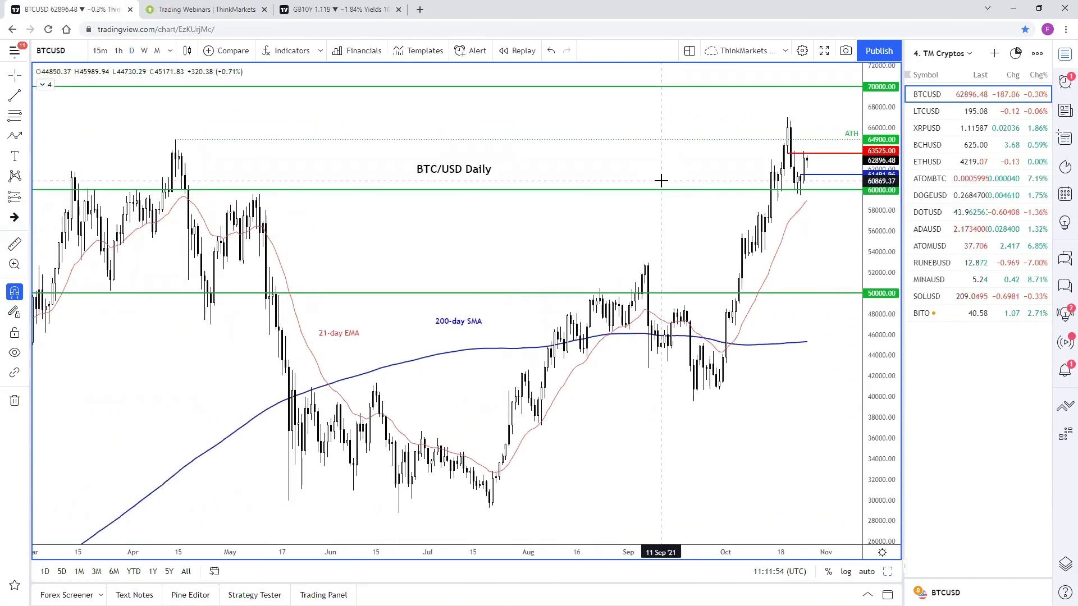